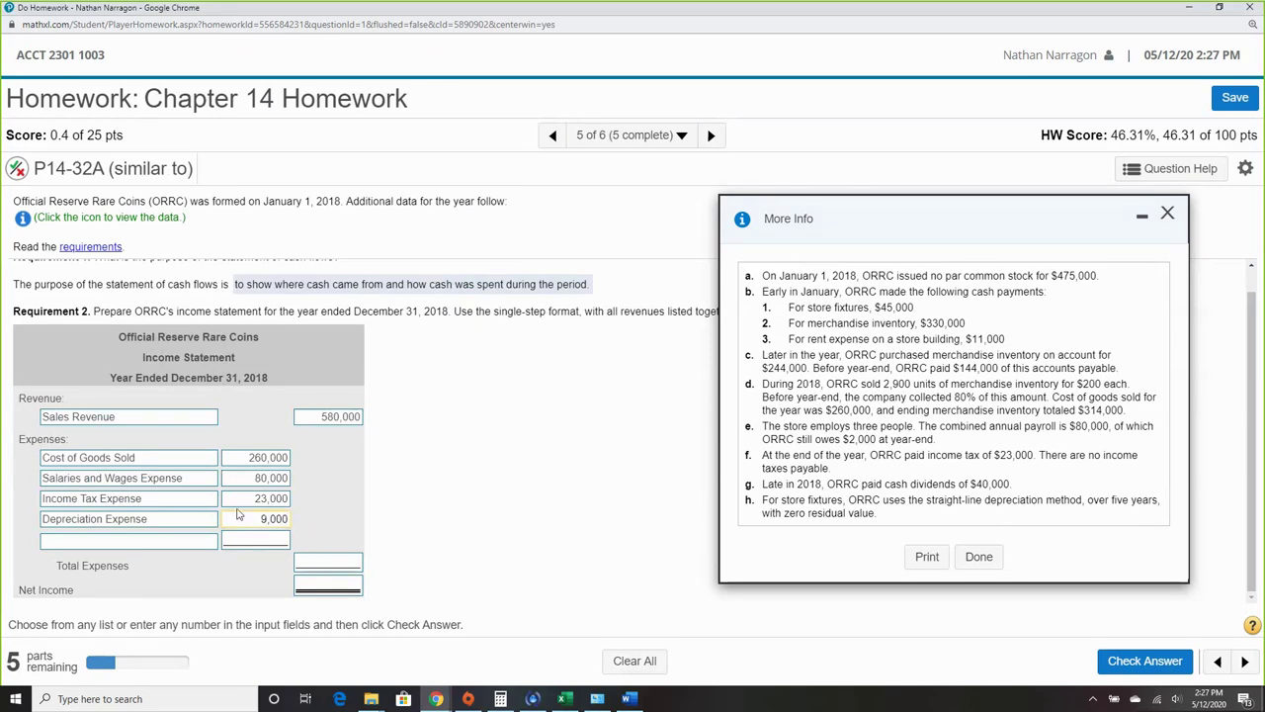
Sum 260,000, 80,000, 23,000 and 9,000 in Calculator and enter (372,000) as Total Expenses.
{"action": "left_click", "coordinate": [500, 699]}
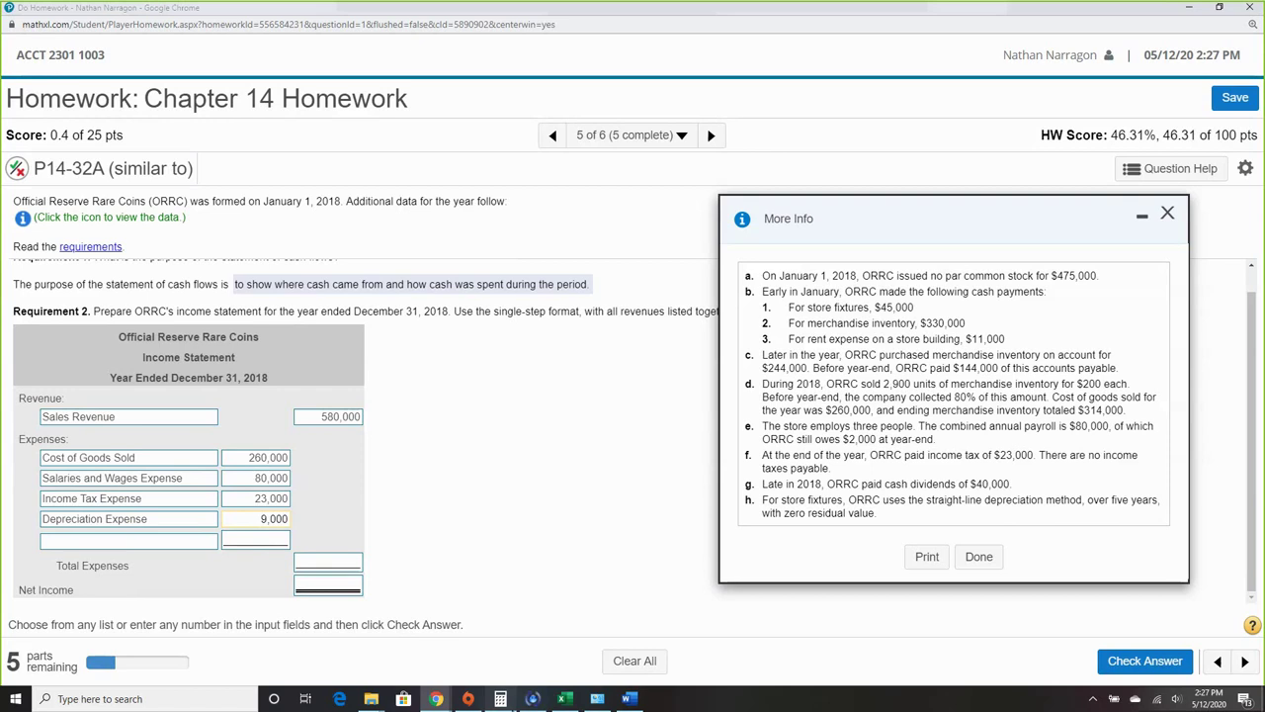
{"action": "left_click_drag", "start_coordinate": [385, 121], "coordinate": [672, 126]}
{"action": "type", "text": "260000 "}
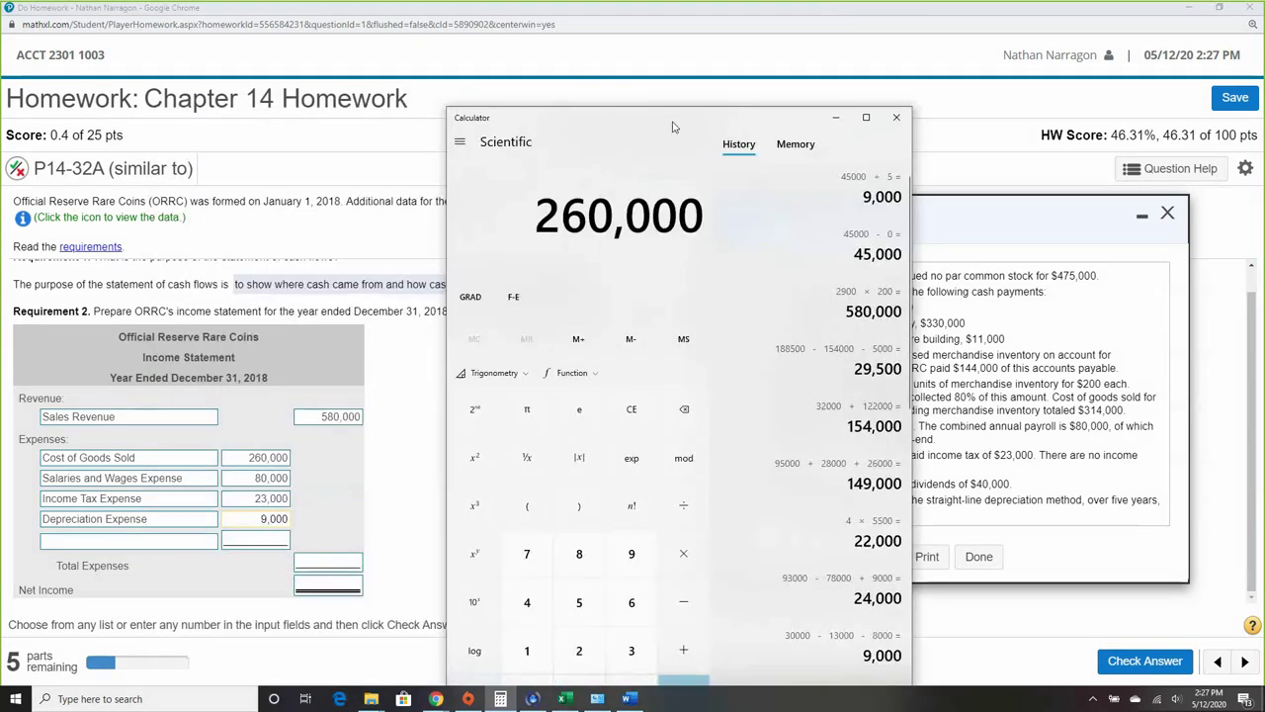
{"action": "type", "text": "+ 80000 "}
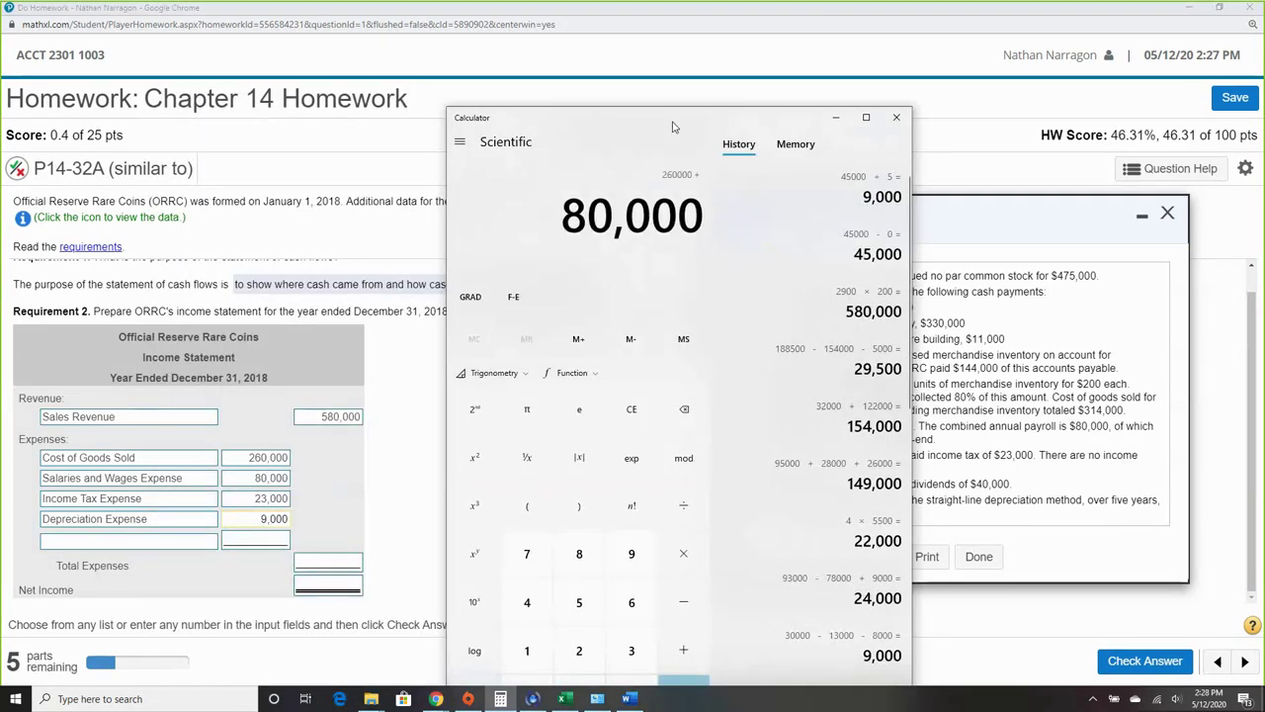
{"action": "type", "text": "+ 23000 "}
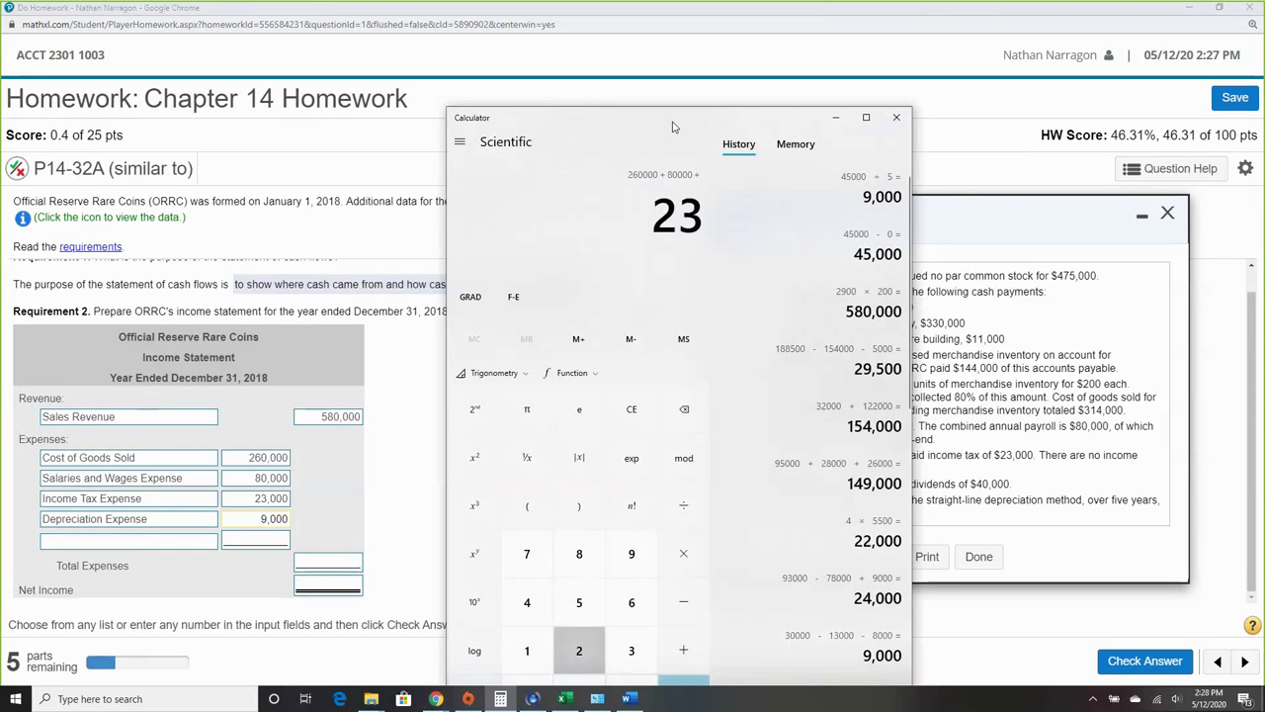
{"action": "type", "text": "+ "}
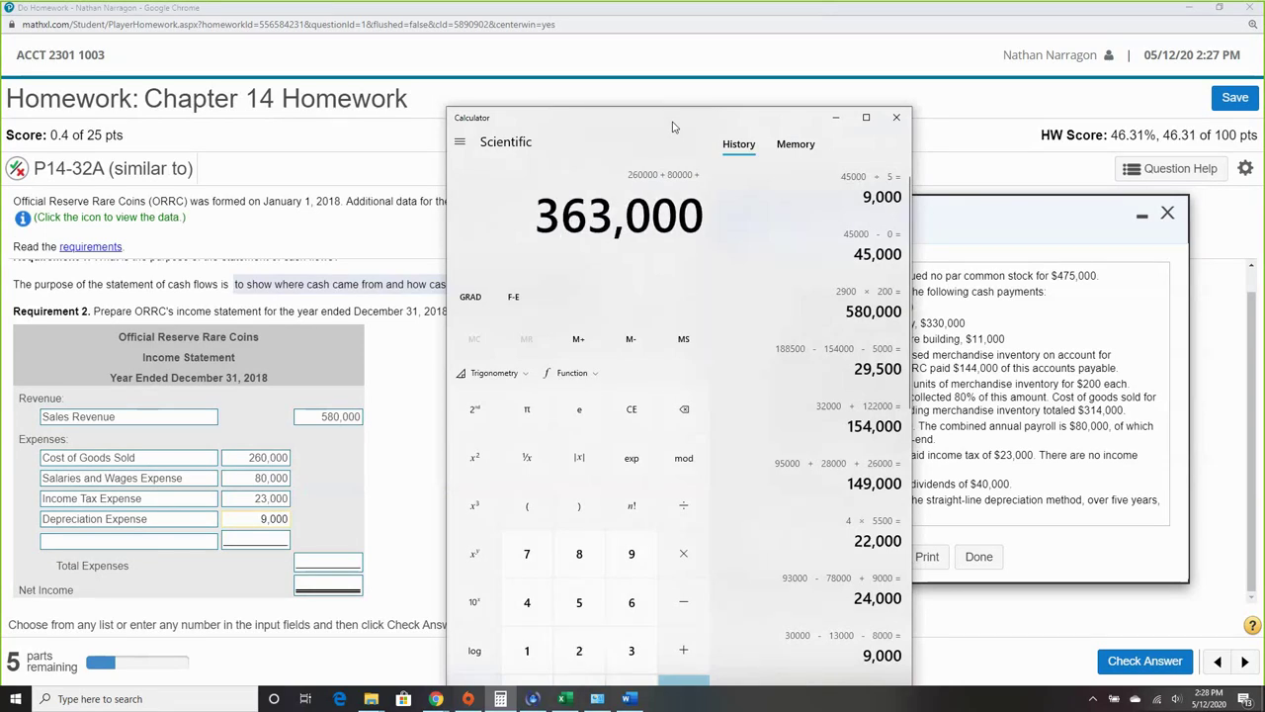
{"action": "type", "text": "9,000"}
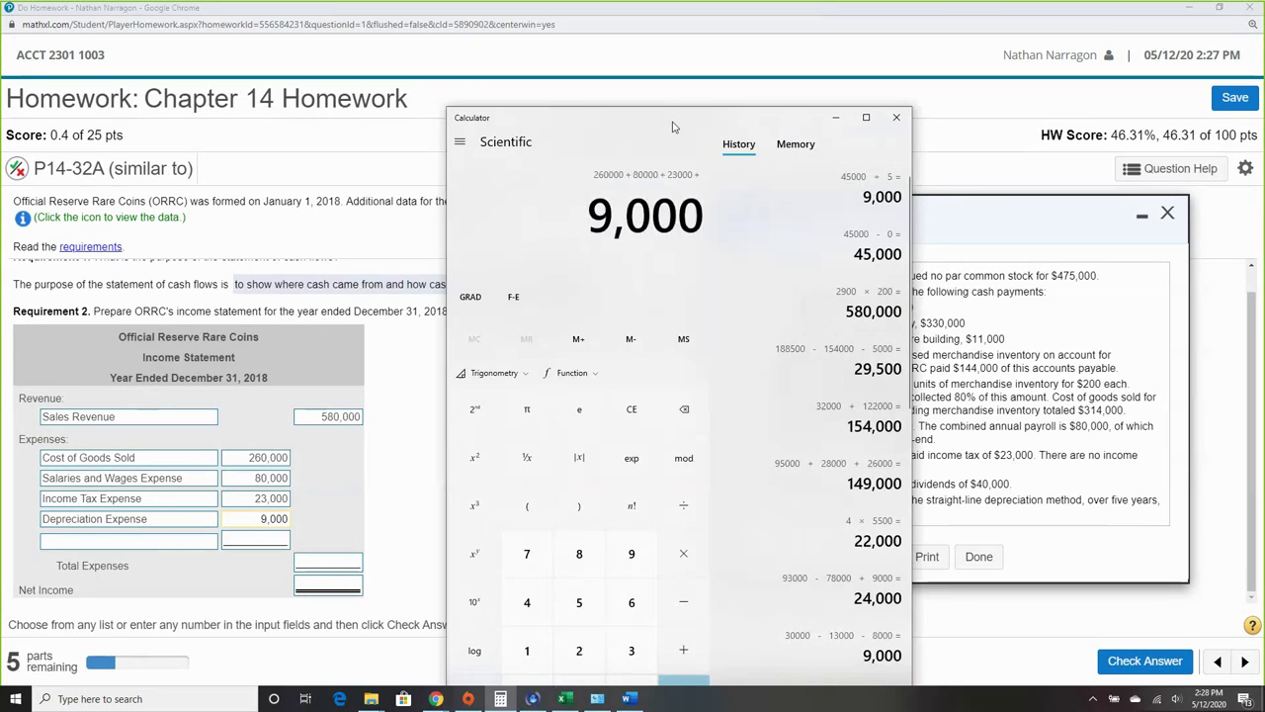
{"action": "key", "text": "Return"}
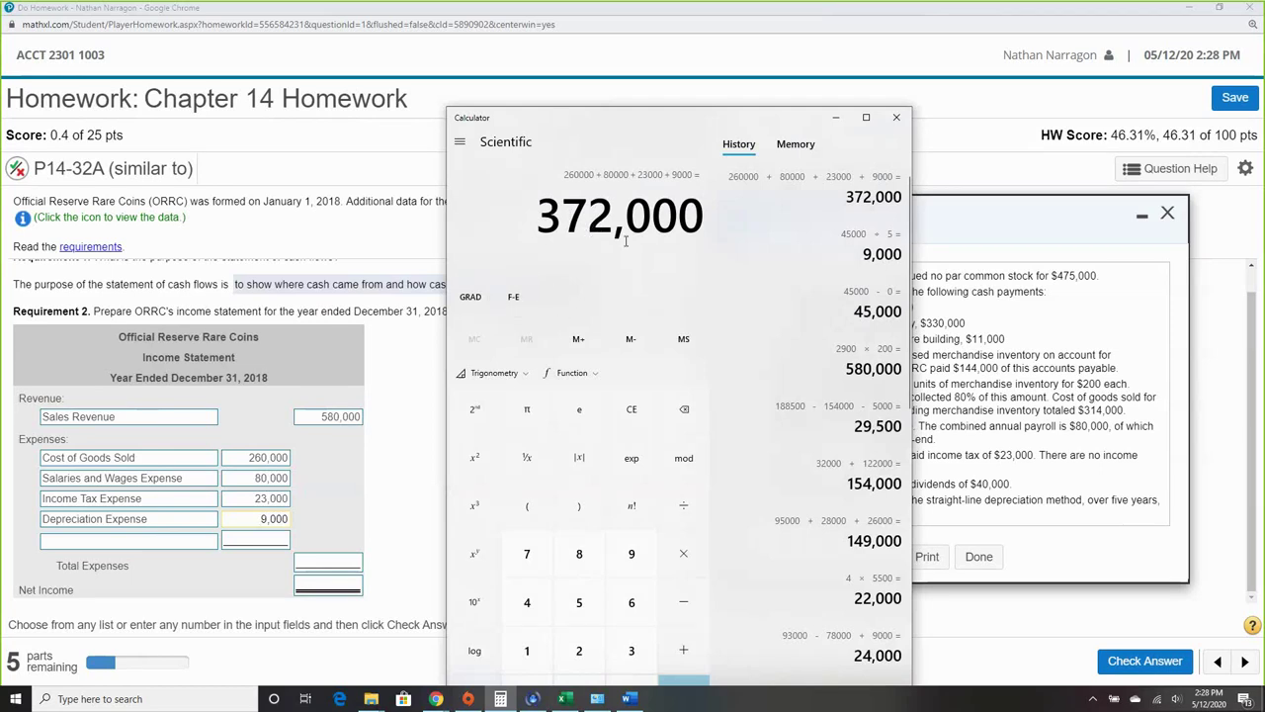
{"action": "left_click", "coordinate": [836, 117]}
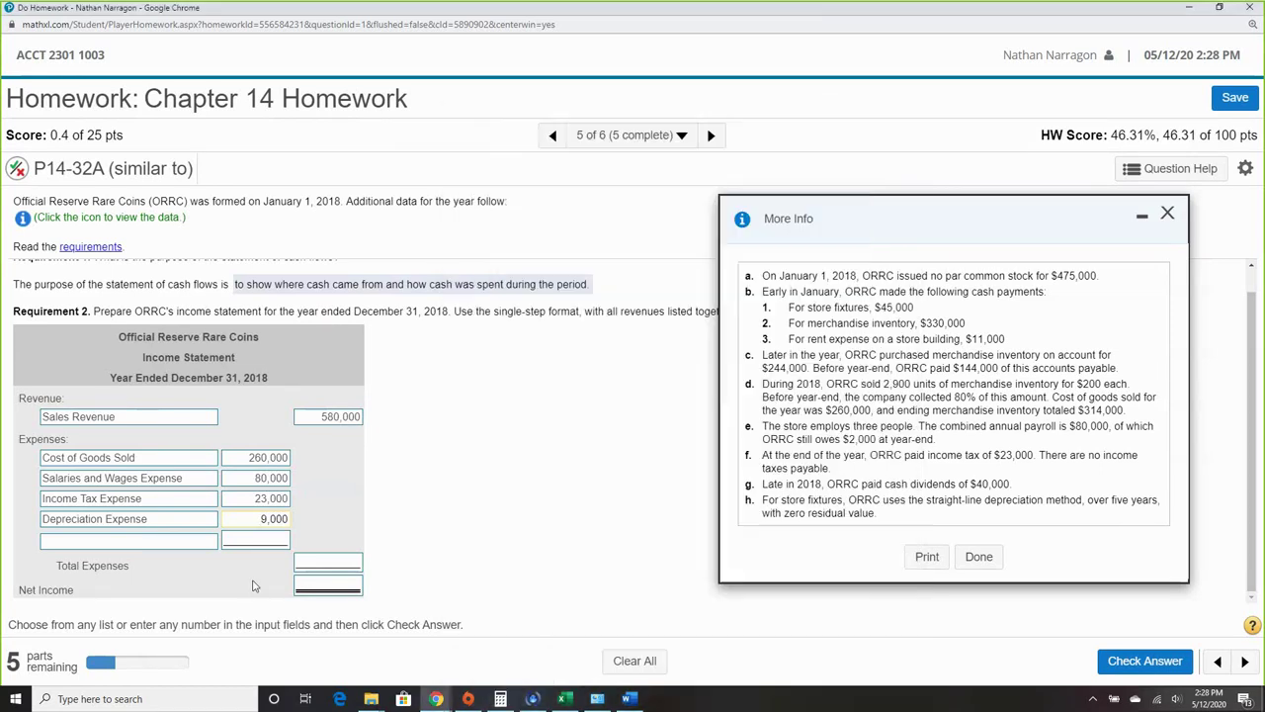
{"action": "left_click", "coordinate": [316, 563]}
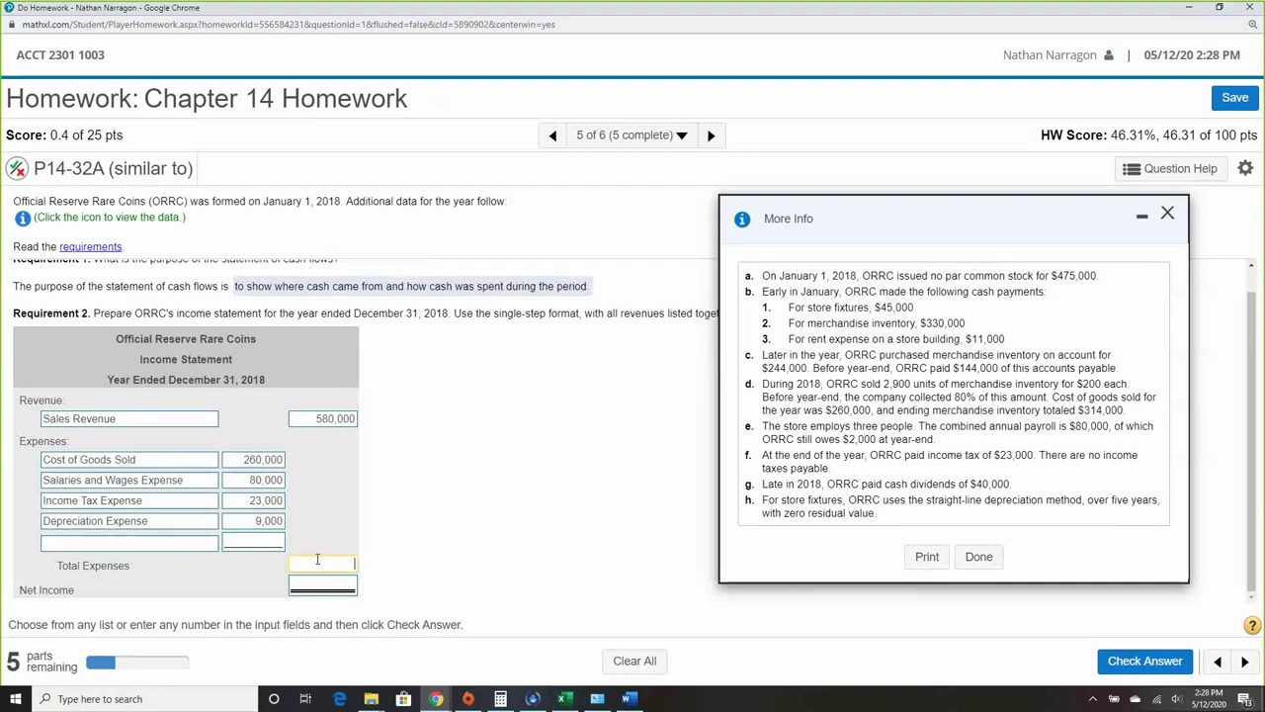
{"action": "type", "text": "(372,000)"}
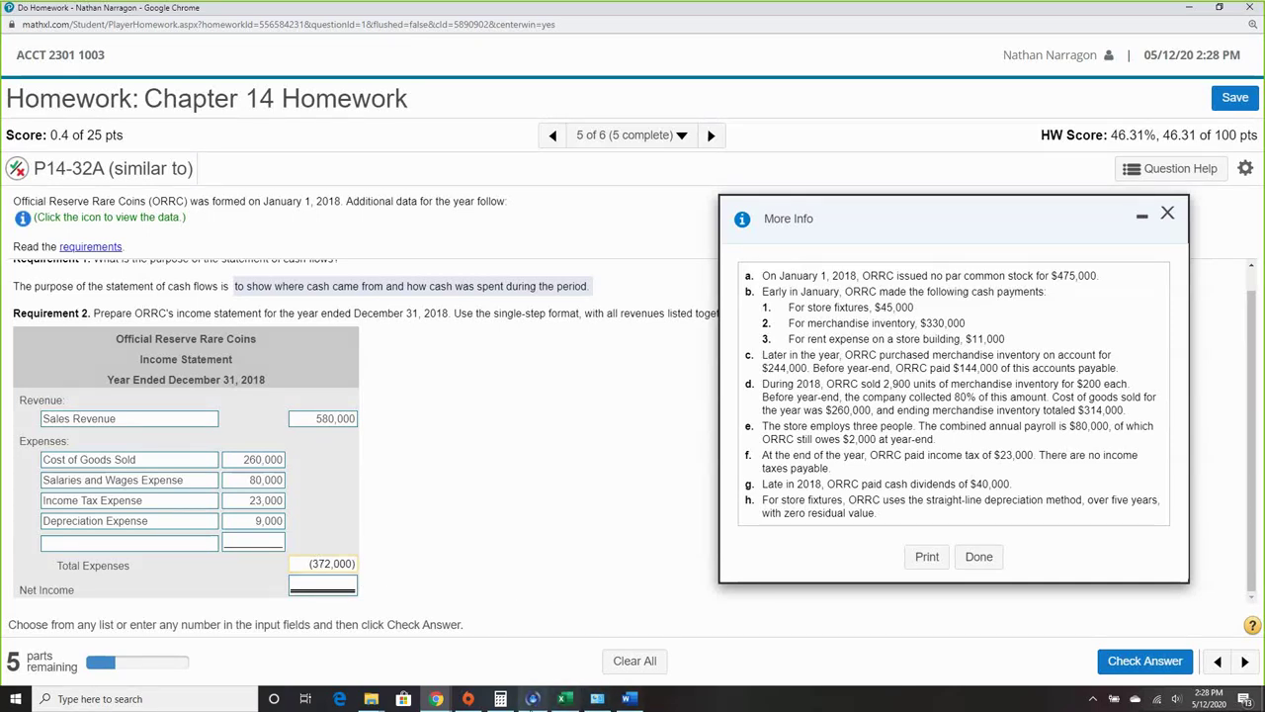
Compute 580,000 minus 372,000 in Calculator for net income.
{"action": "left_click", "coordinate": [501, 699]}
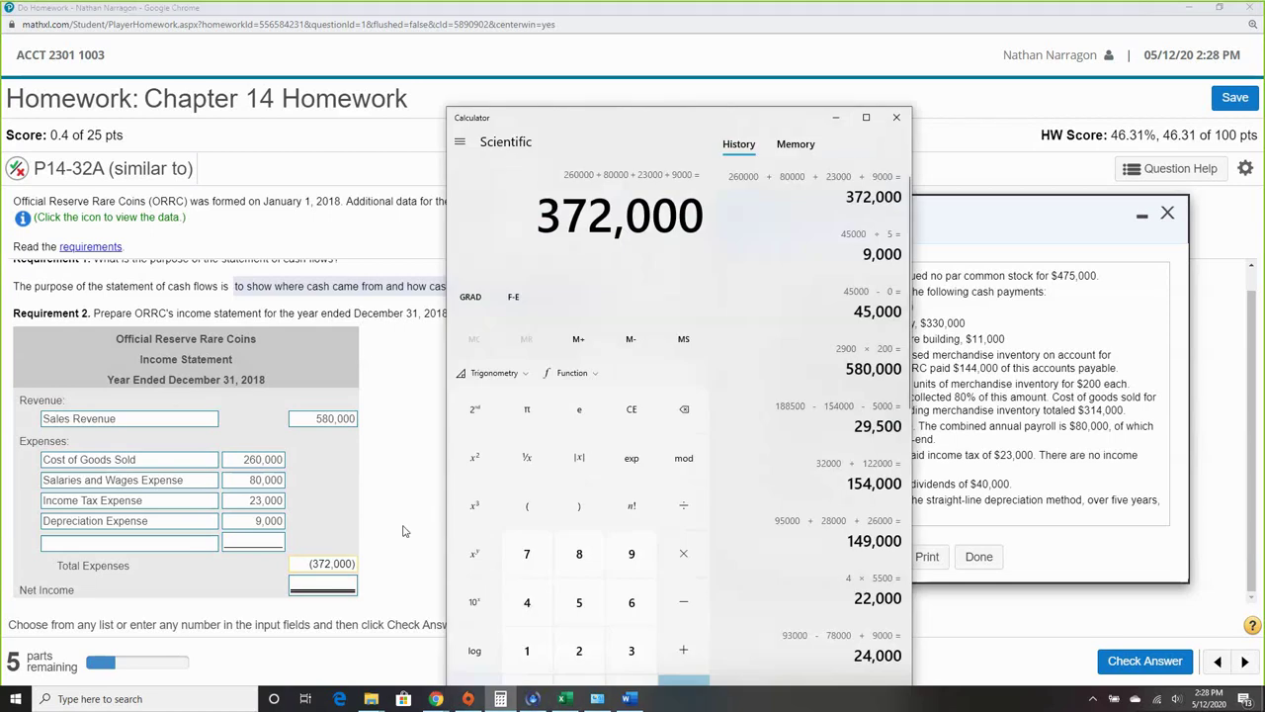
{"action": "type", "text": "5800000"}
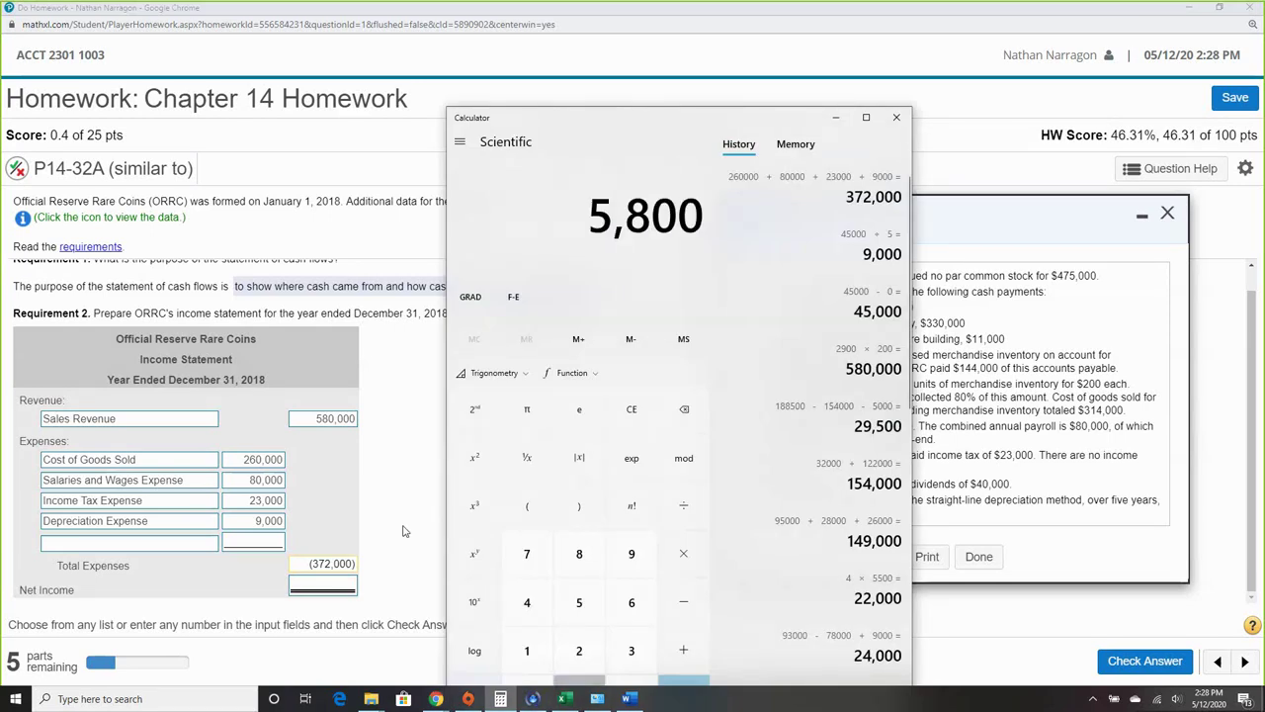
{"action": "key", "text": "BackSpace"}
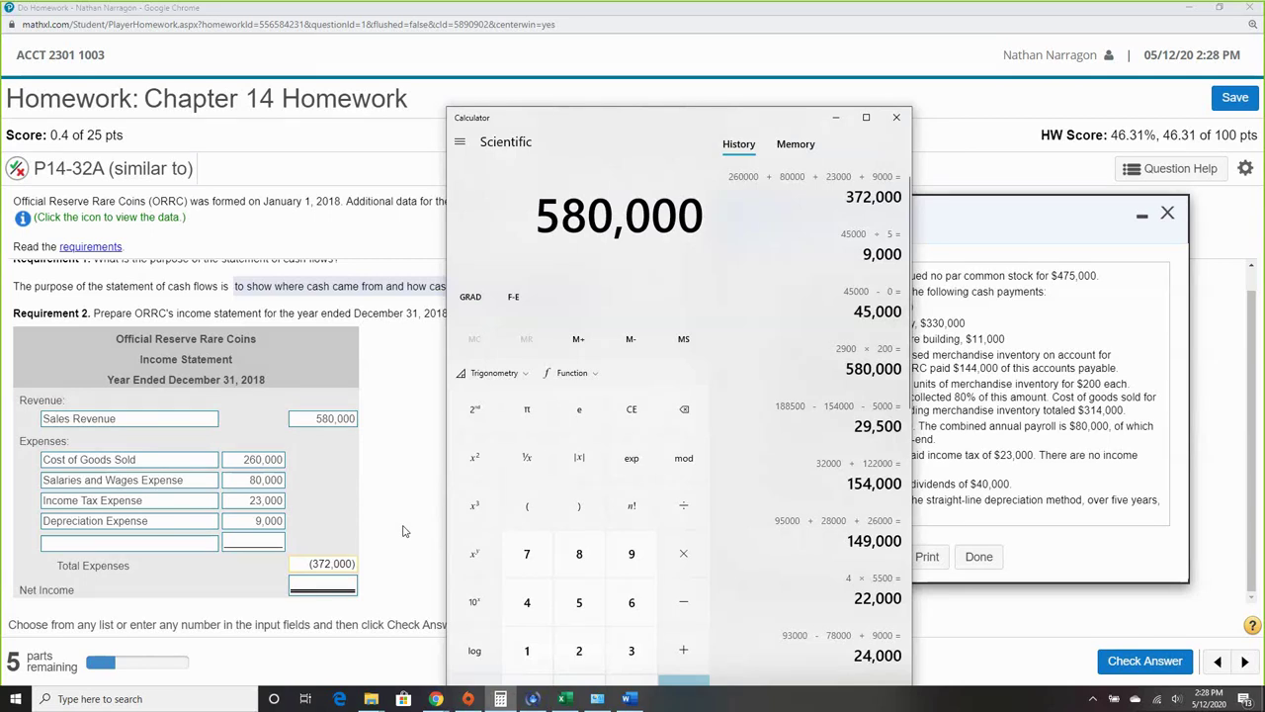
{"action": "type", "text": "372000"}
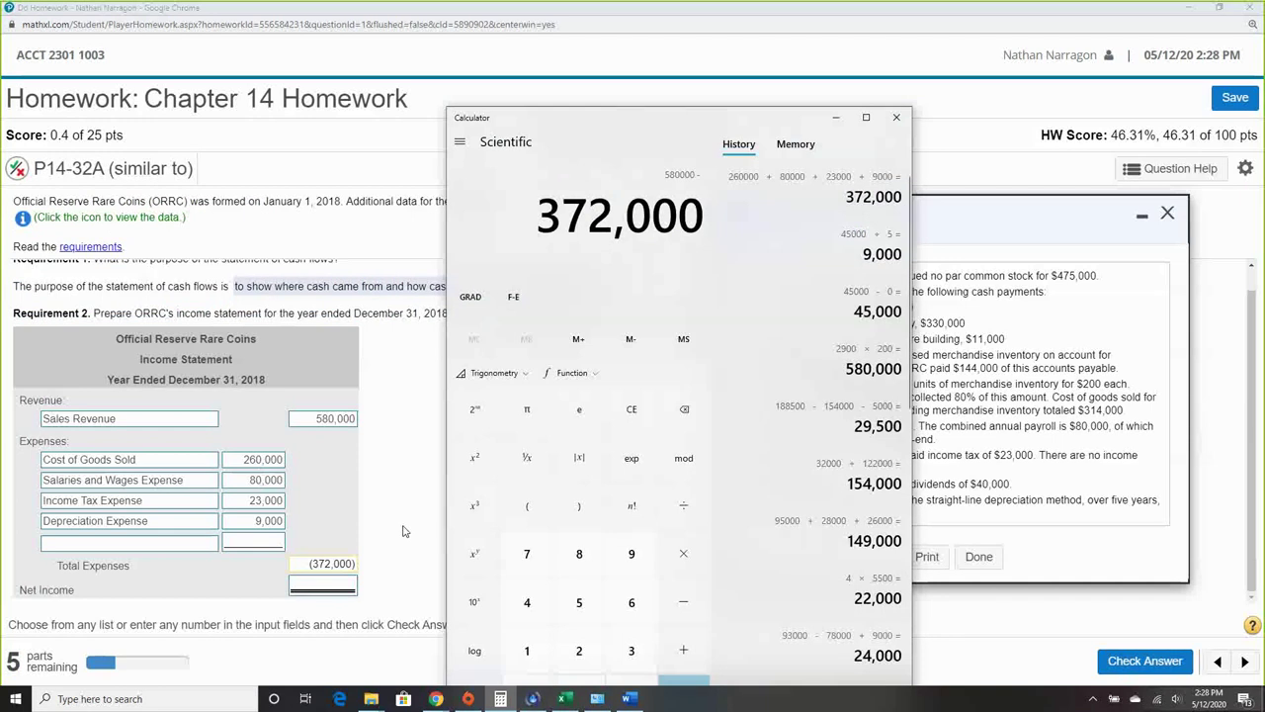
{"action": "key", "text": "Return"}
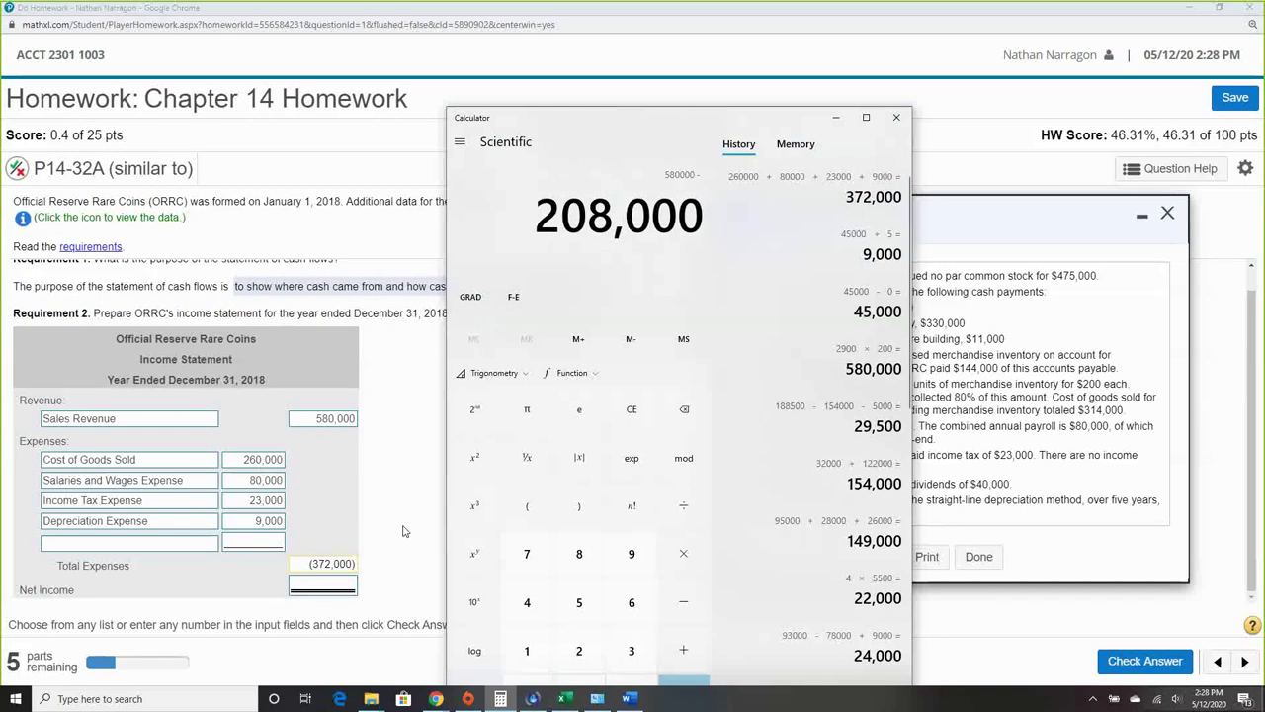
Enter 208,000 as Net Income, check the answer and dismiss the incorrect message.
{"action": "left_click", "coordinate": [316, 590]}
{"action": "type", "text": "208"}
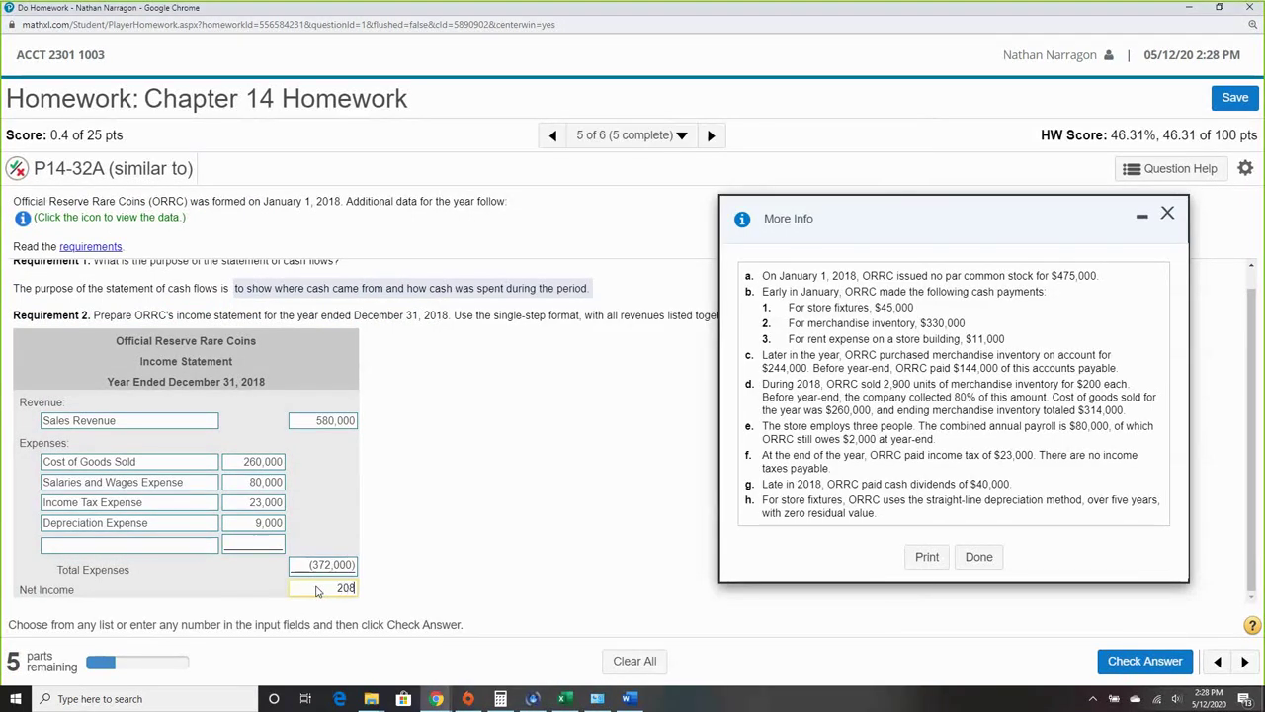
{"action": "type", "text": ",000"}
{"action": "left_click", "coordinate": [1139, 661]}
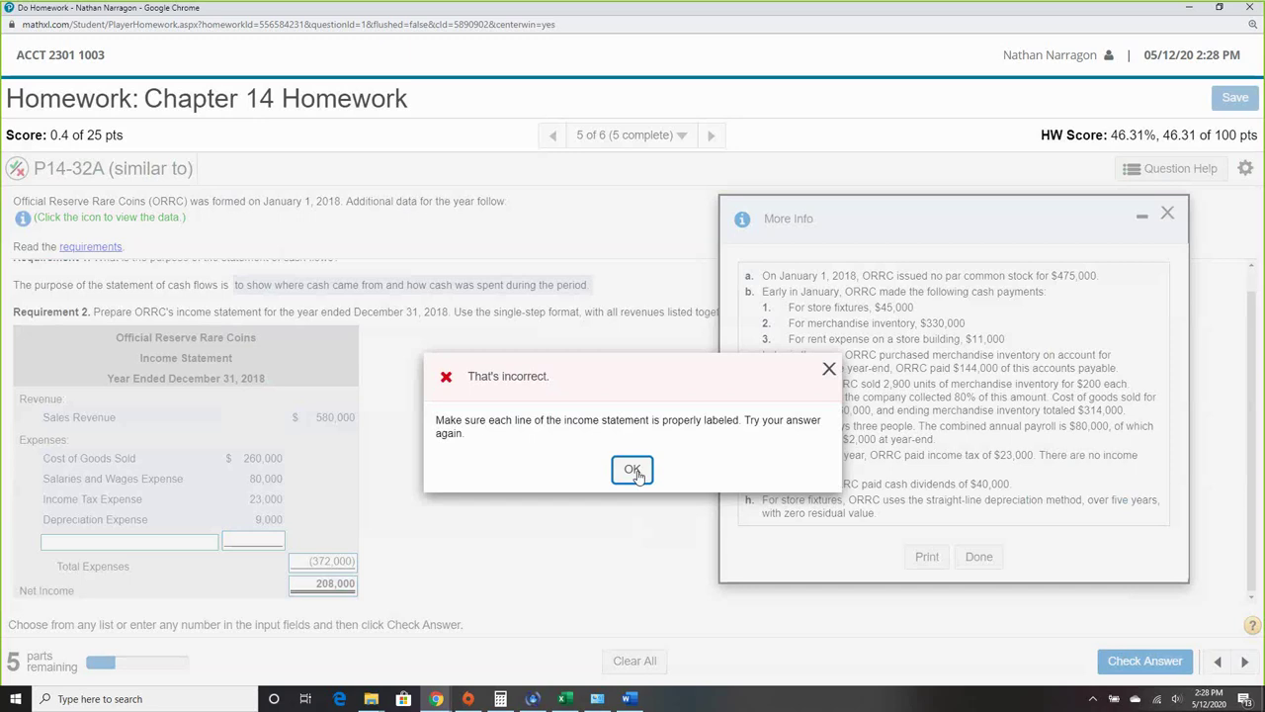
{"action": "left_click", "coordinate": [632, 471]}
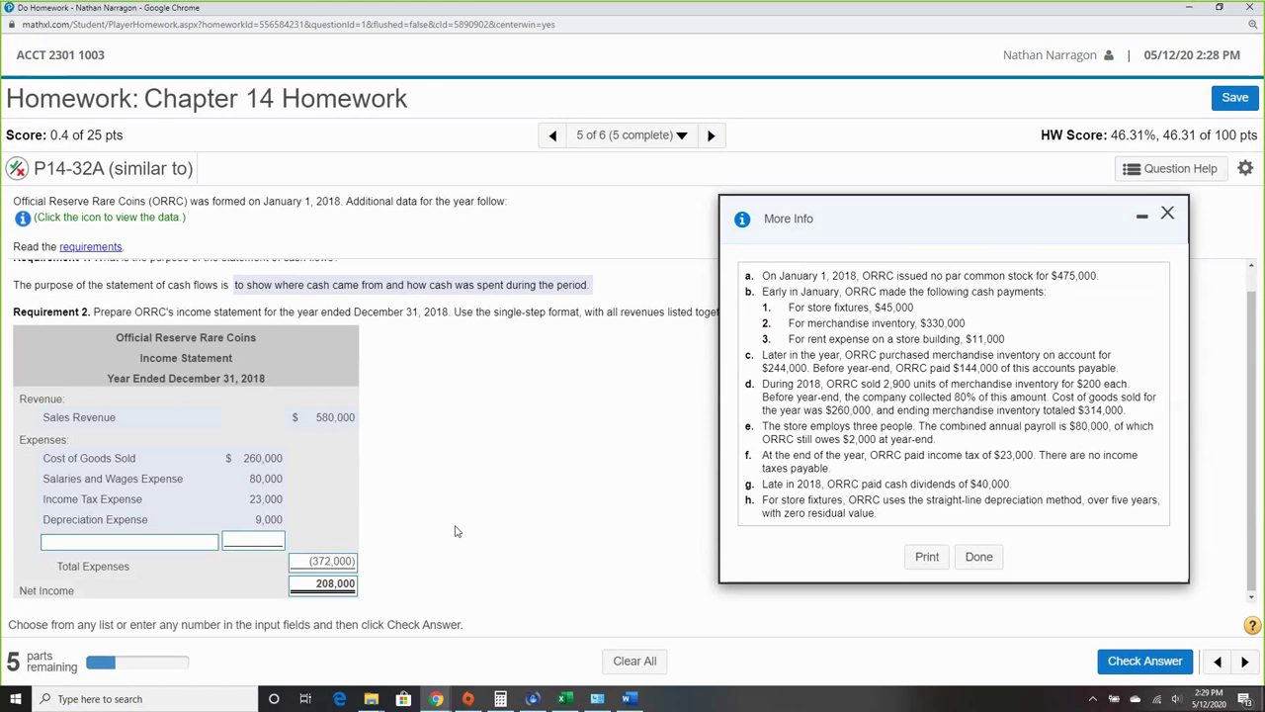
Add Rent Expense of 11,000 to the blank expense row and change Total Expenses to (383,000).
{"action": "left_click", "coordinate": [190, 544]}
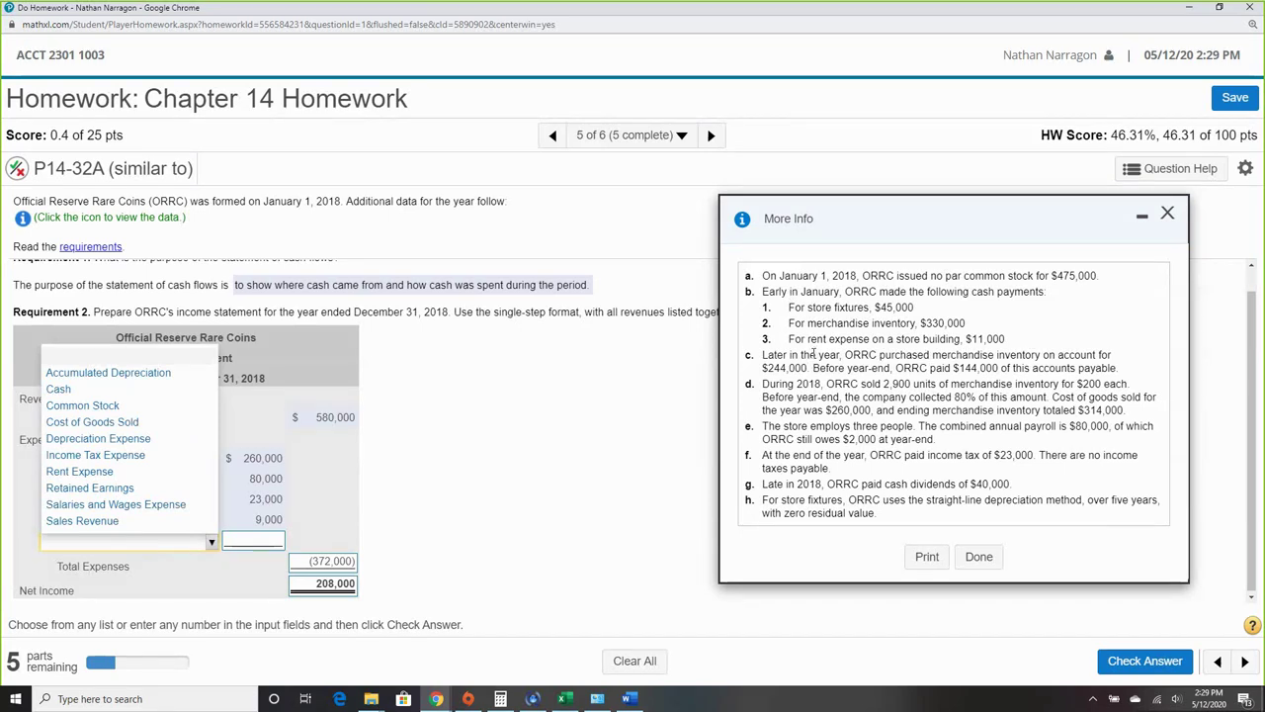
{"action": "left_click", "coordinate": [146, 475]}
{"action": "left_click", "coordinate": [279, 541]}
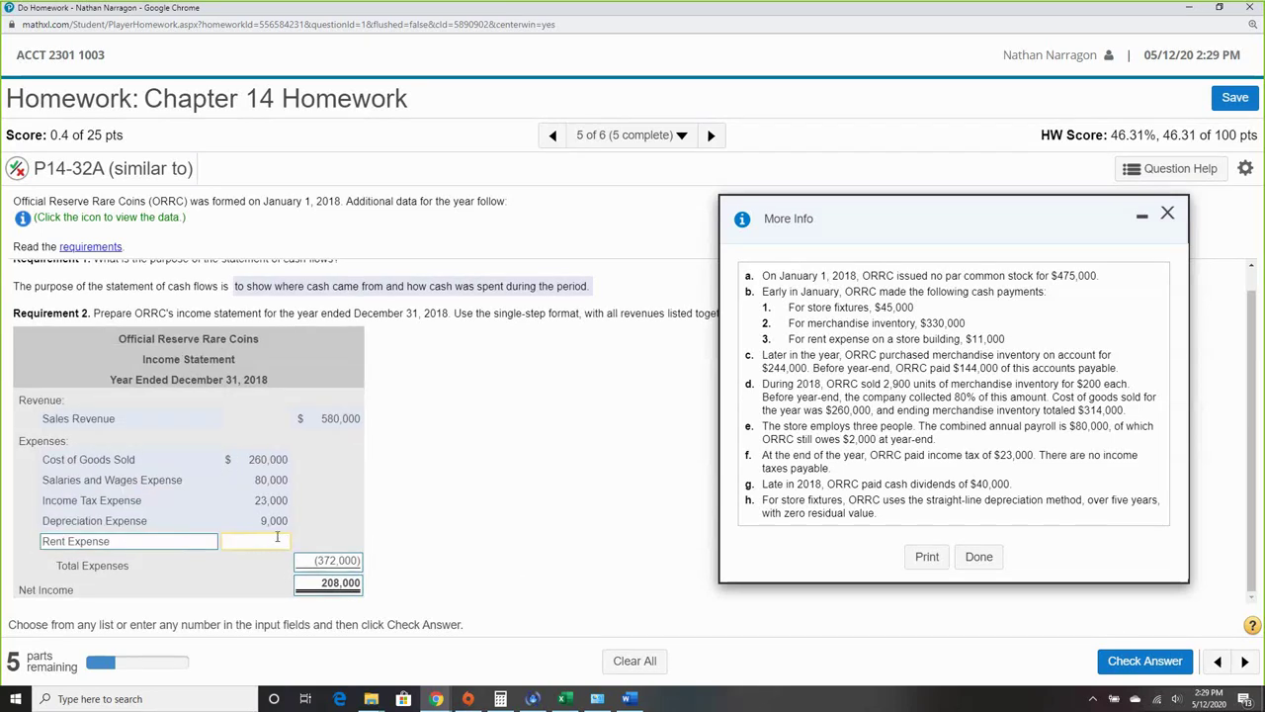
{"action": "type", "text": "11000"}
{"action": "key", "text": "BackSpace"}
{"action": "key", "text": "BackSpace"}
{"action": "key", "text": "BackSpace"}
{"action": "type", "text": "000"}
{"action": "left_click", "coordinate": [337, 560]}
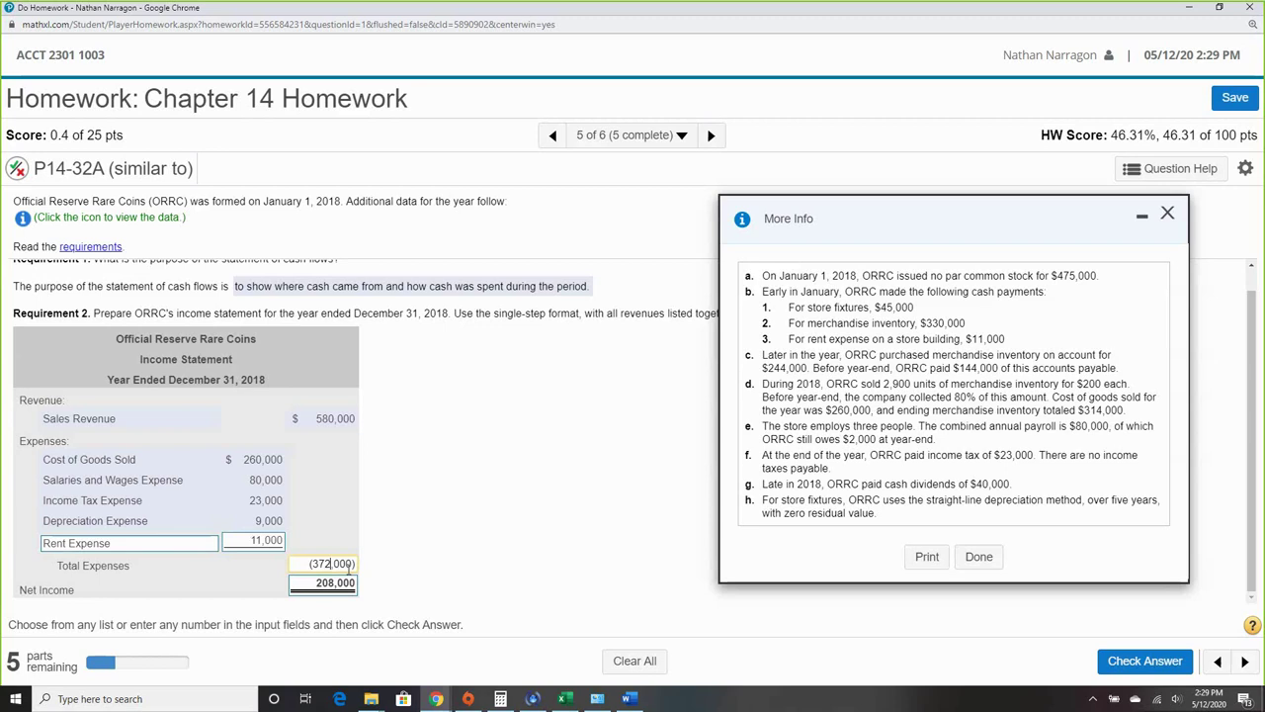
{"action": "key", "text": "BackSpace"}
{"action": "key", "text": "BackSpace"}
{"action": "type", "text": "83"}
Compute 580,000 minus 383,000, replace Net Income with 197,000 and resubmit.
{"action": "left_click", "coordinate": [323, 582]}
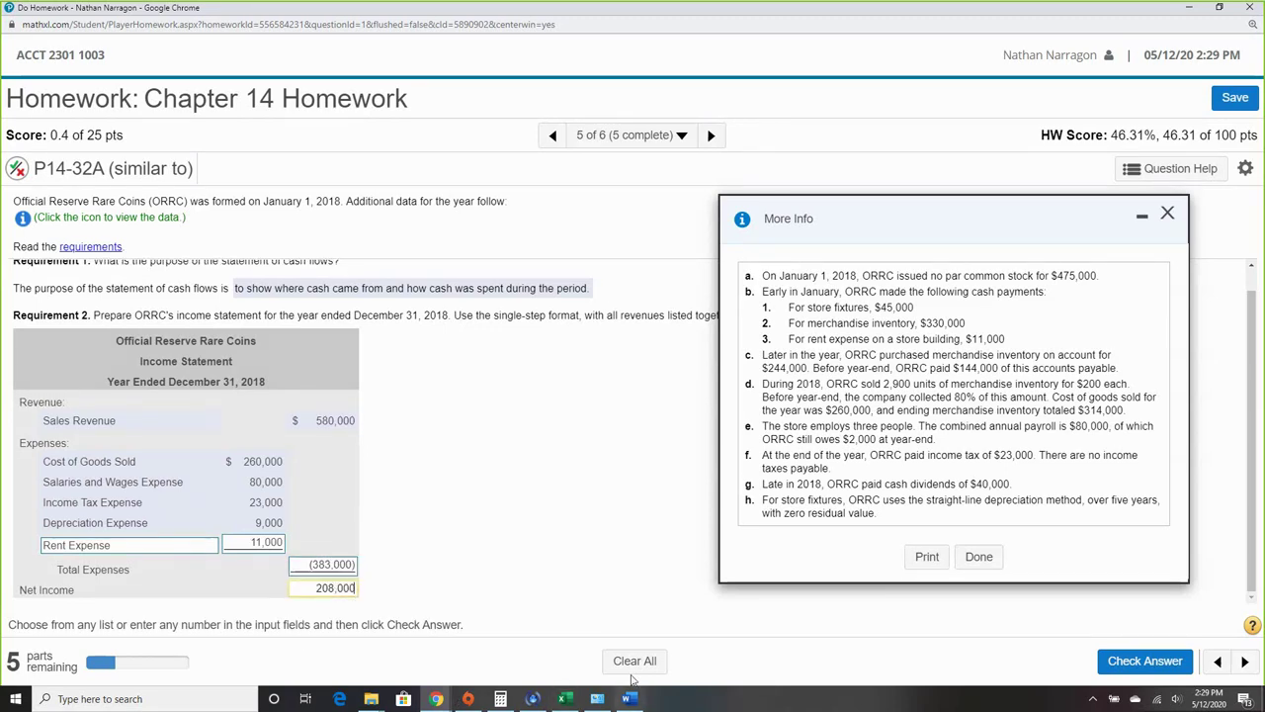
{"action": "left_click", "coordinate": [501, 699]}
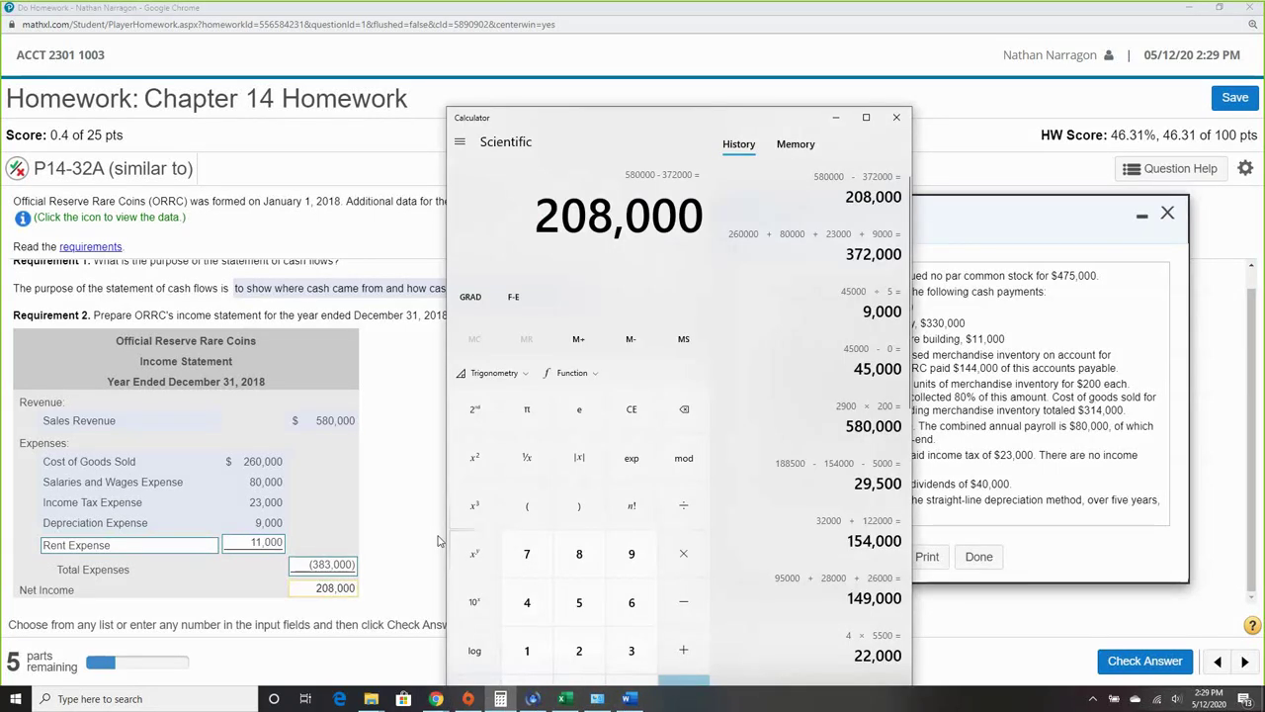
{"action": "type", "text": "580000"}
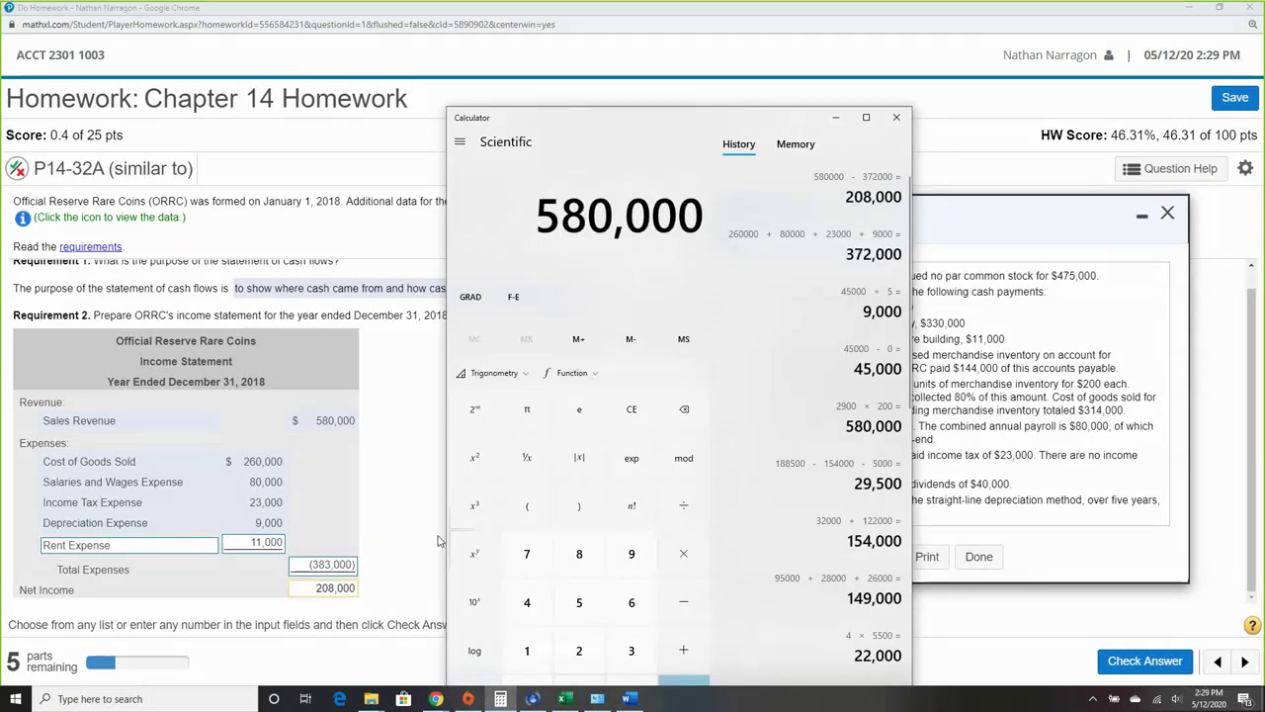
{"action": "key", "text": "minus"}
{"action": "type", "text": "38"}
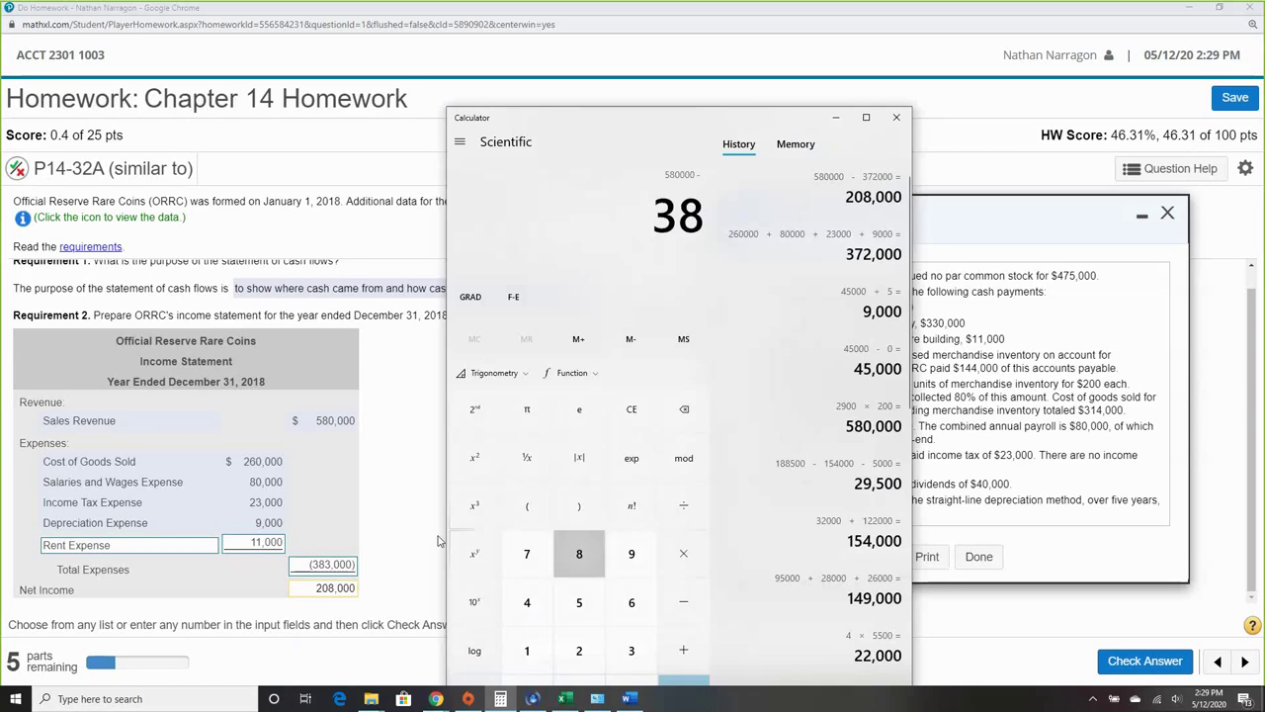
{"action": "type", "text": "3,000"}
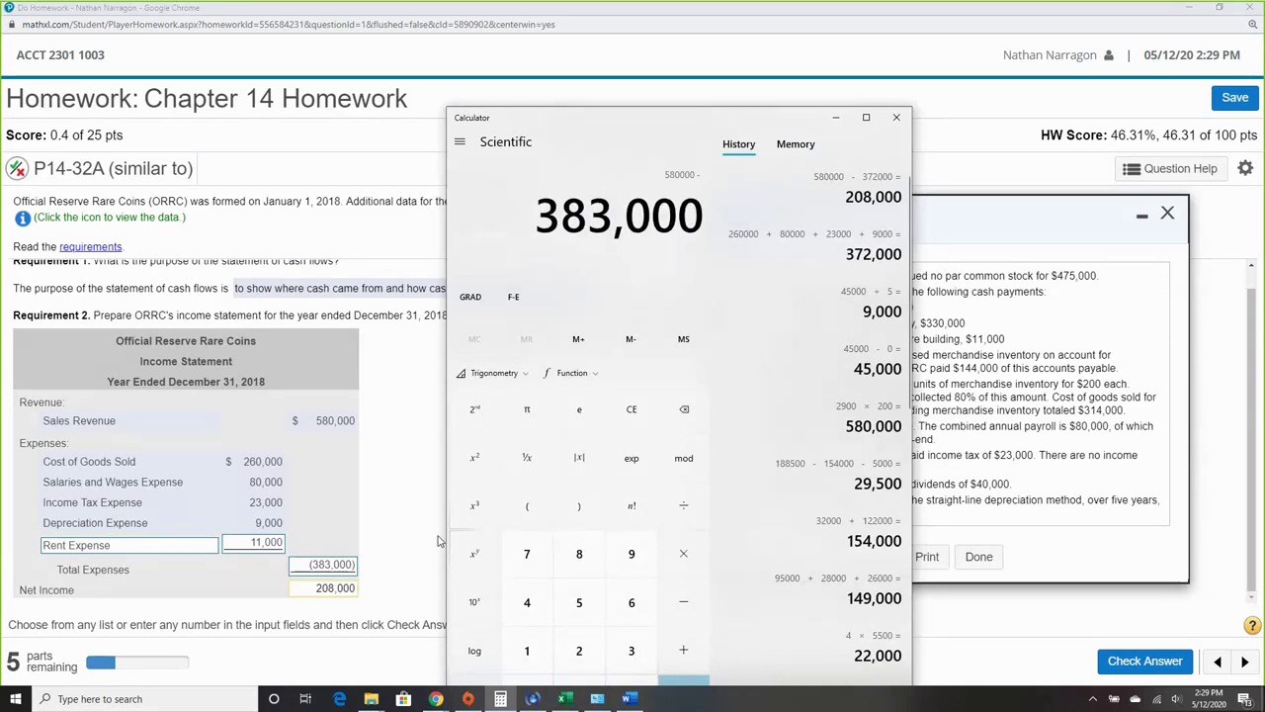
{"action": "key", "text": "Return"}
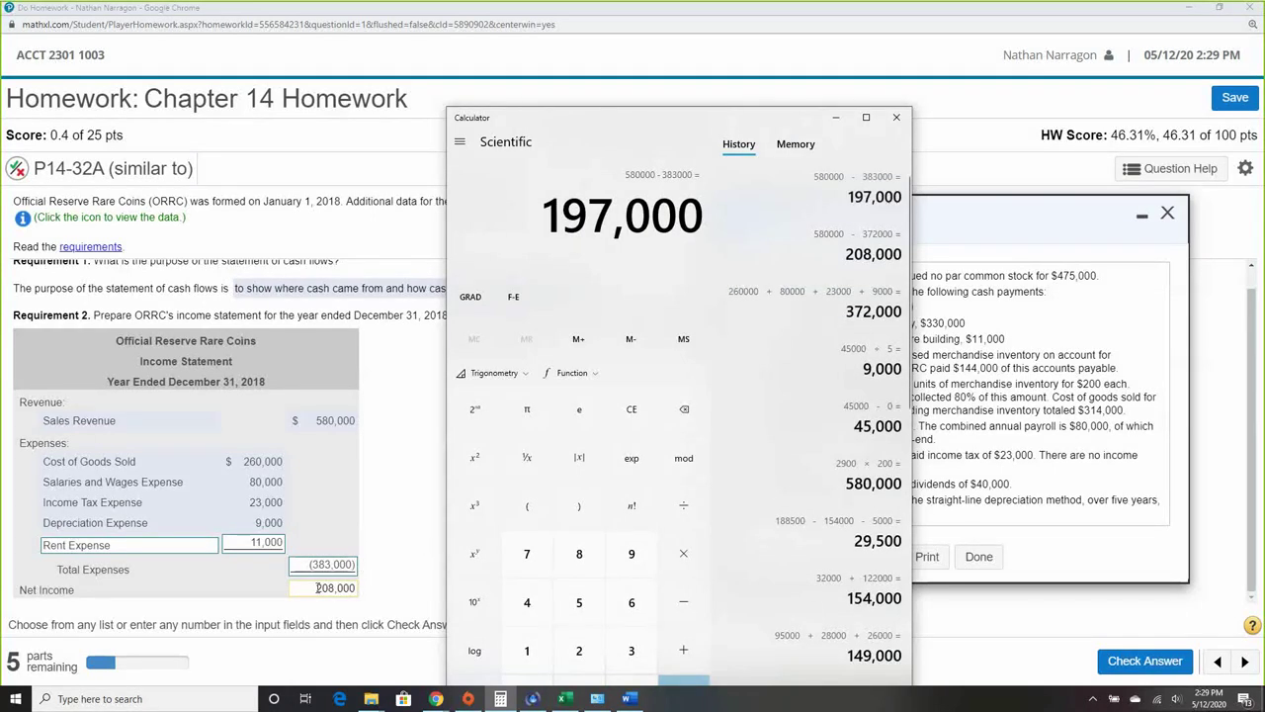
{"action": "left_click_drag", "start_coordinate": [318, 589], "coordinate": [400, 597]}
{"action": "type", "text": "197"}
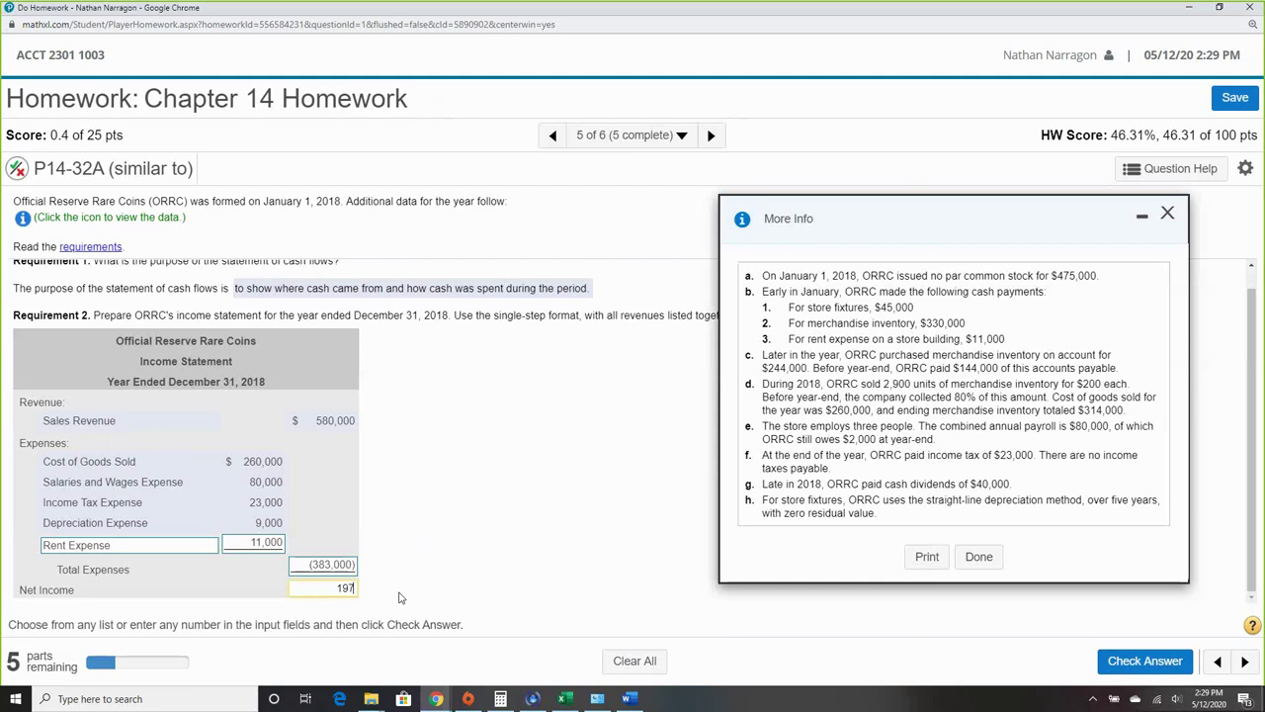
{"action": "type", "text": ",000"}
{"action": "left_click", "coordinate": [1139, 661]}
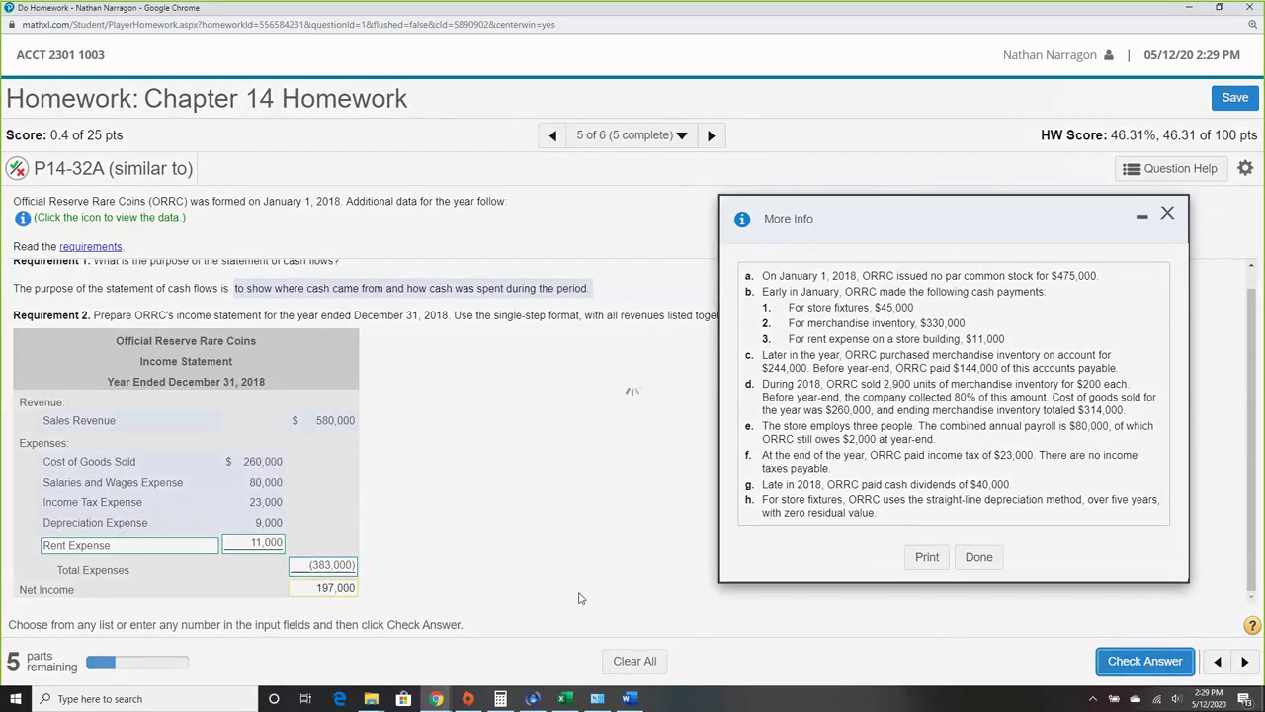
Dismiss the Good job message and scroll down to the Requirement 3 balance sheet.
{"action": "left_click", "coordinate": [643, 439]}
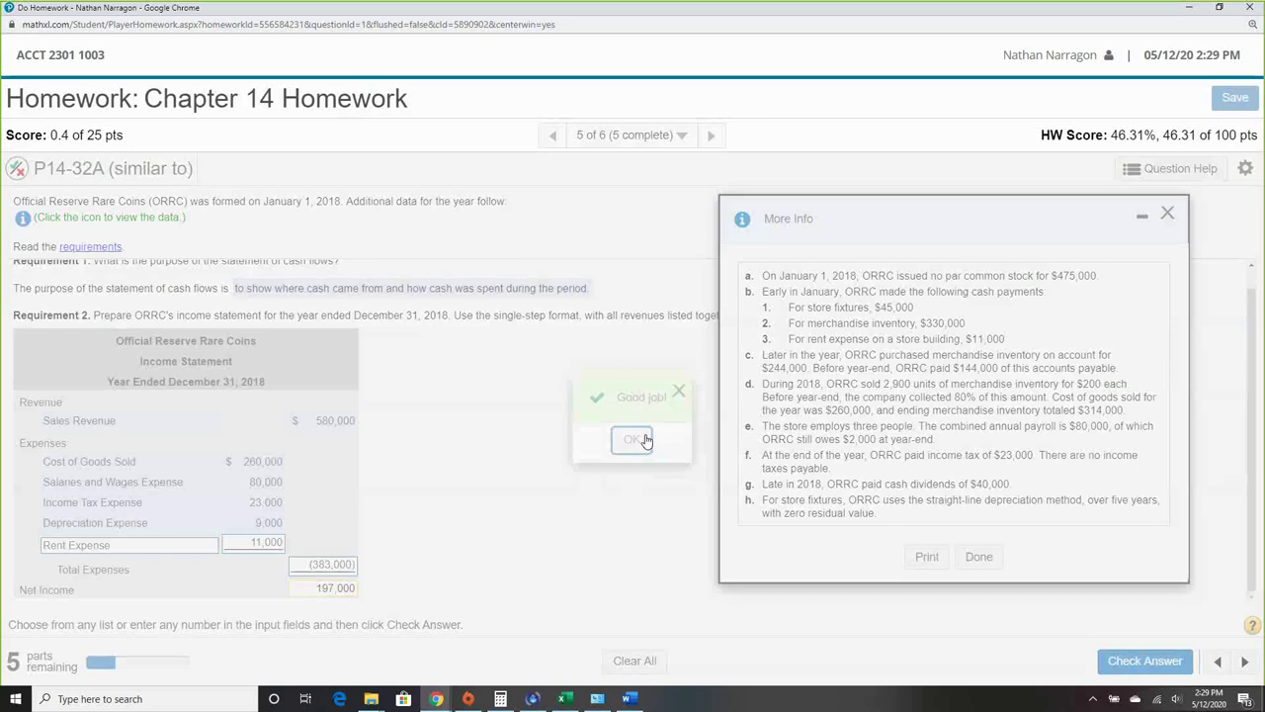
{"action": "scroll", "coordinate": [562, 535], "scroll_direction": "up", "scroll_amount": 3}
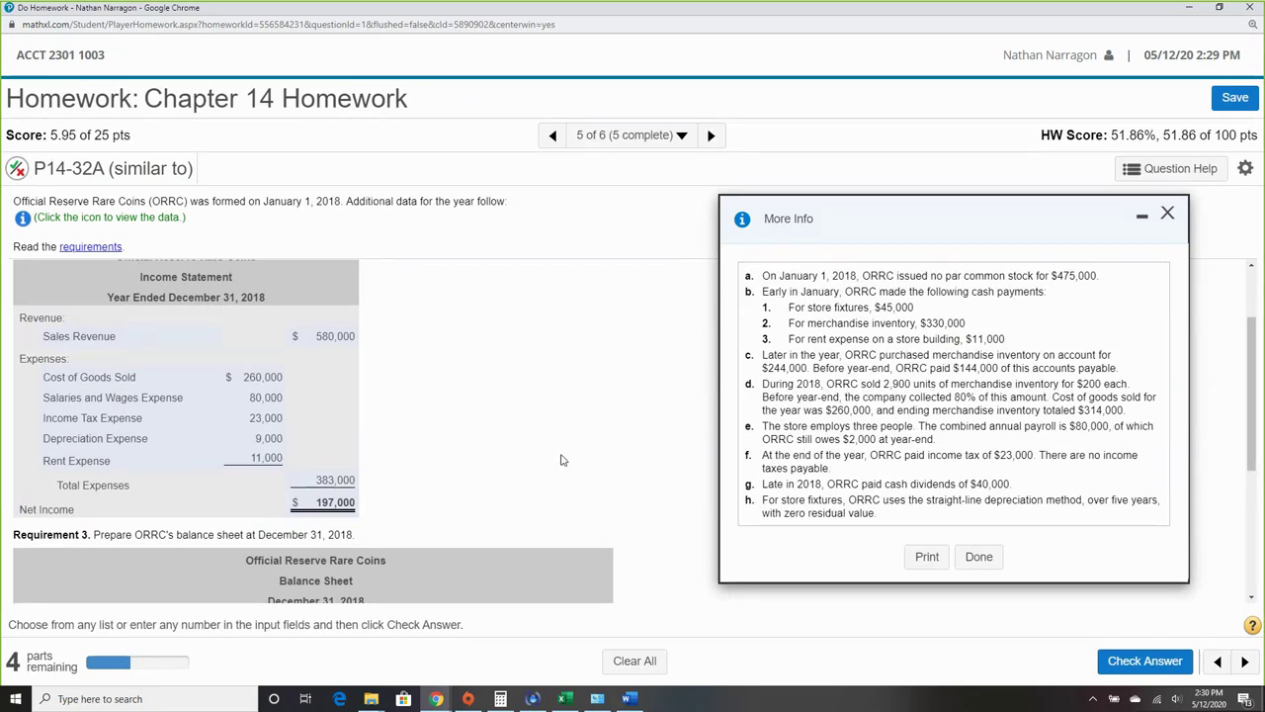
{"action": "scroll", "coordinate": [522, 448], "scroll_direction": "down", "scroll_amount": 1}
{"action": "scroll", "coordinate": [522, 448], "scroll_direction": "up", "scroll_amount": 2}
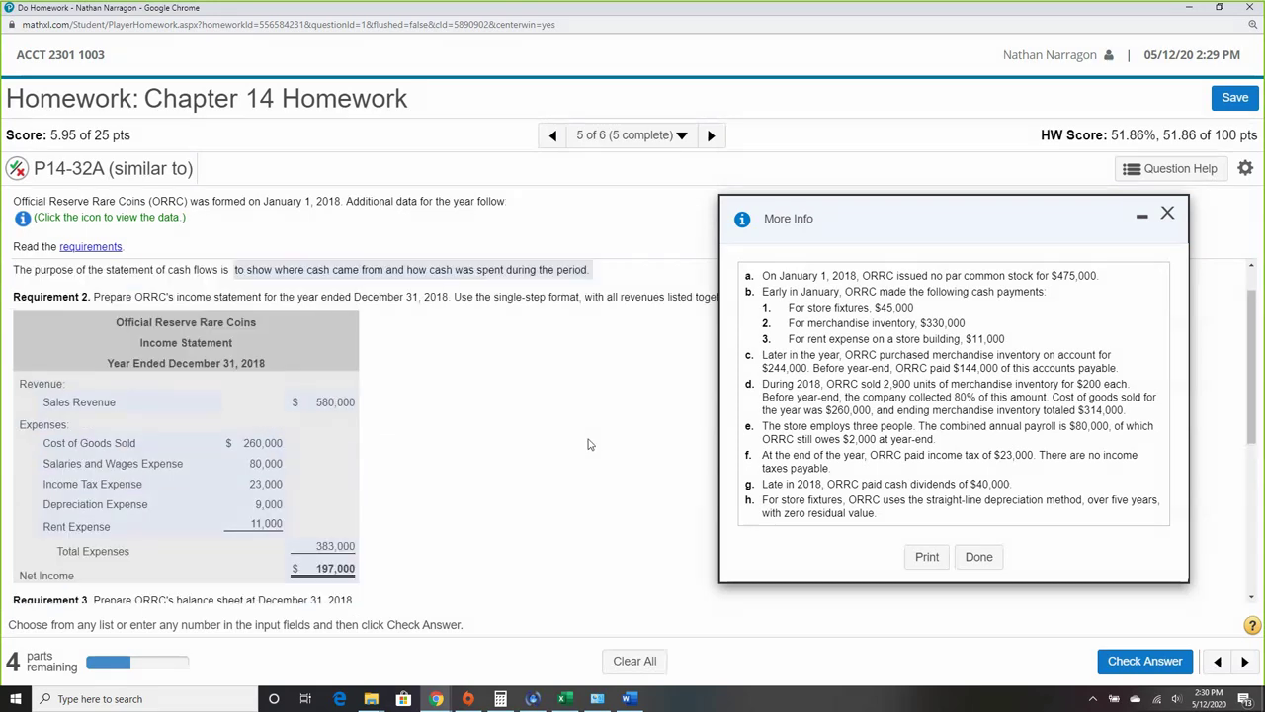
{"action": "scroll", "coordinate": [588, 444], "scroll_direction": "down", "scroll_amount": 5}
{"action": "scroll", "coordinate": [588, 444], "scroll_direction": "down", "scroll_amount": 1}
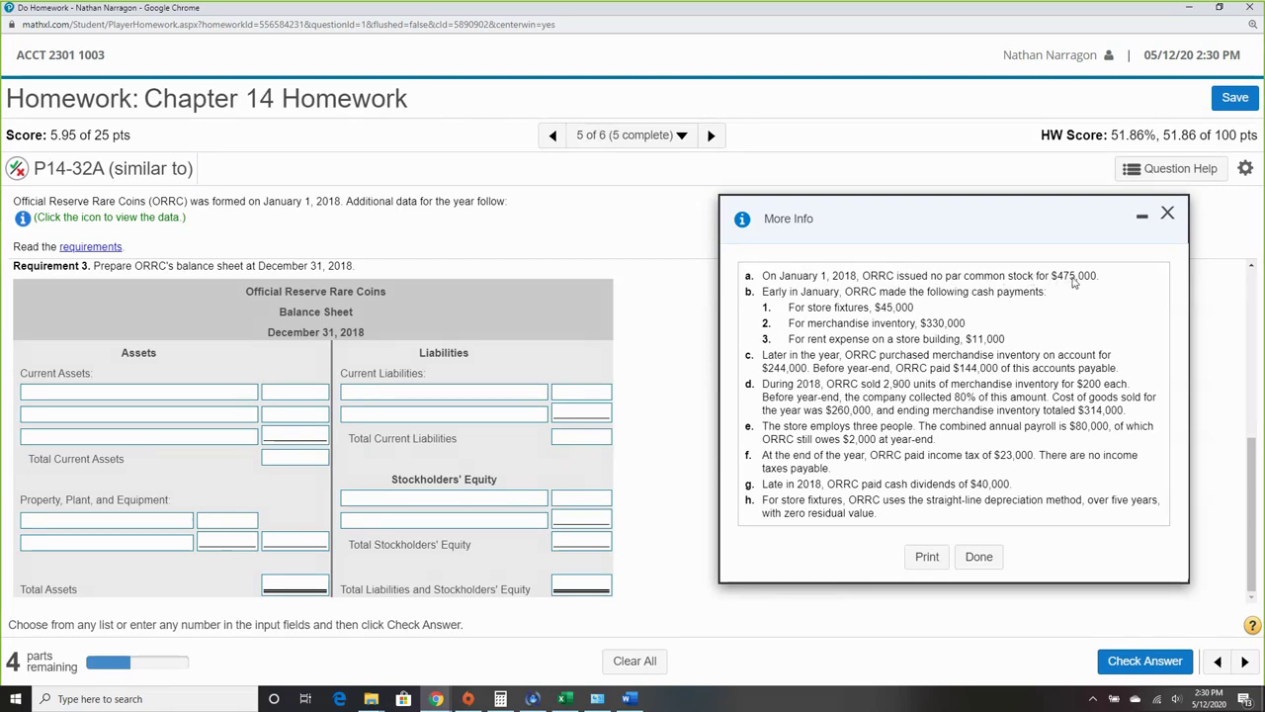
Enter Common Stock of 475,000 on the first stockholders' equity line.
{"action": "left_click", "coordinate": [502, 506]}
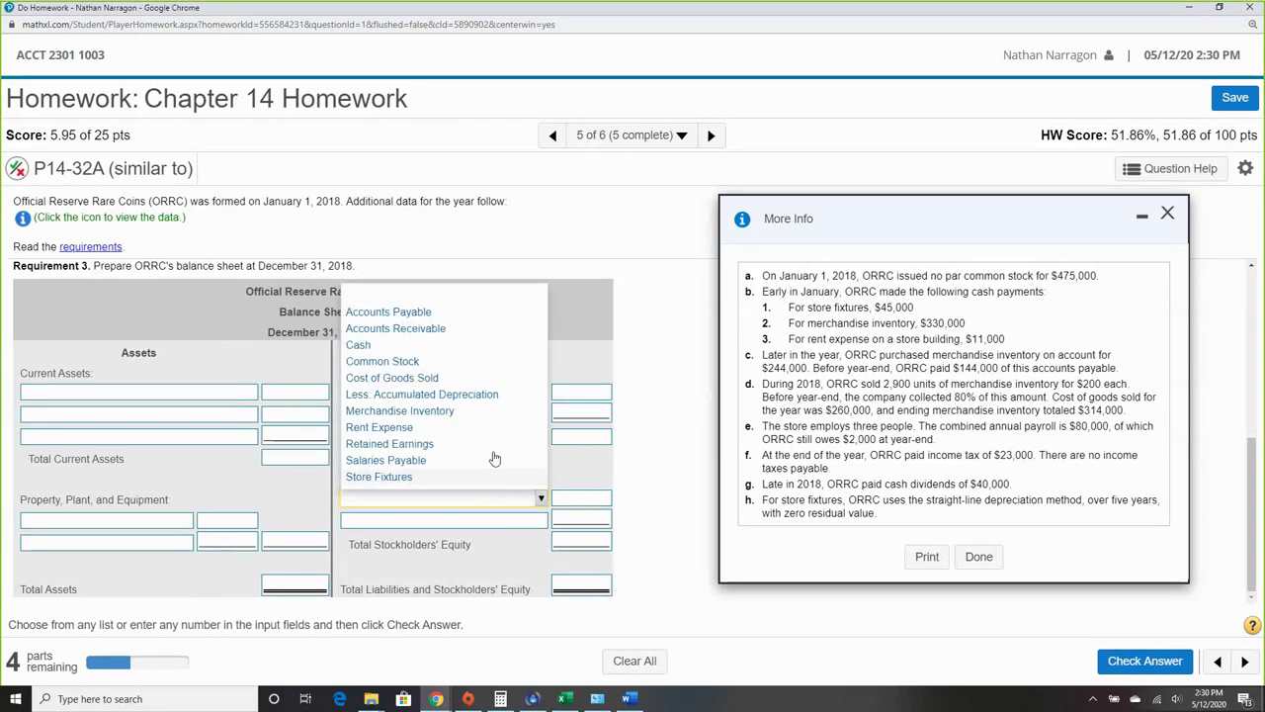
{"action": "left_click", "coordinate": [492, 366]}
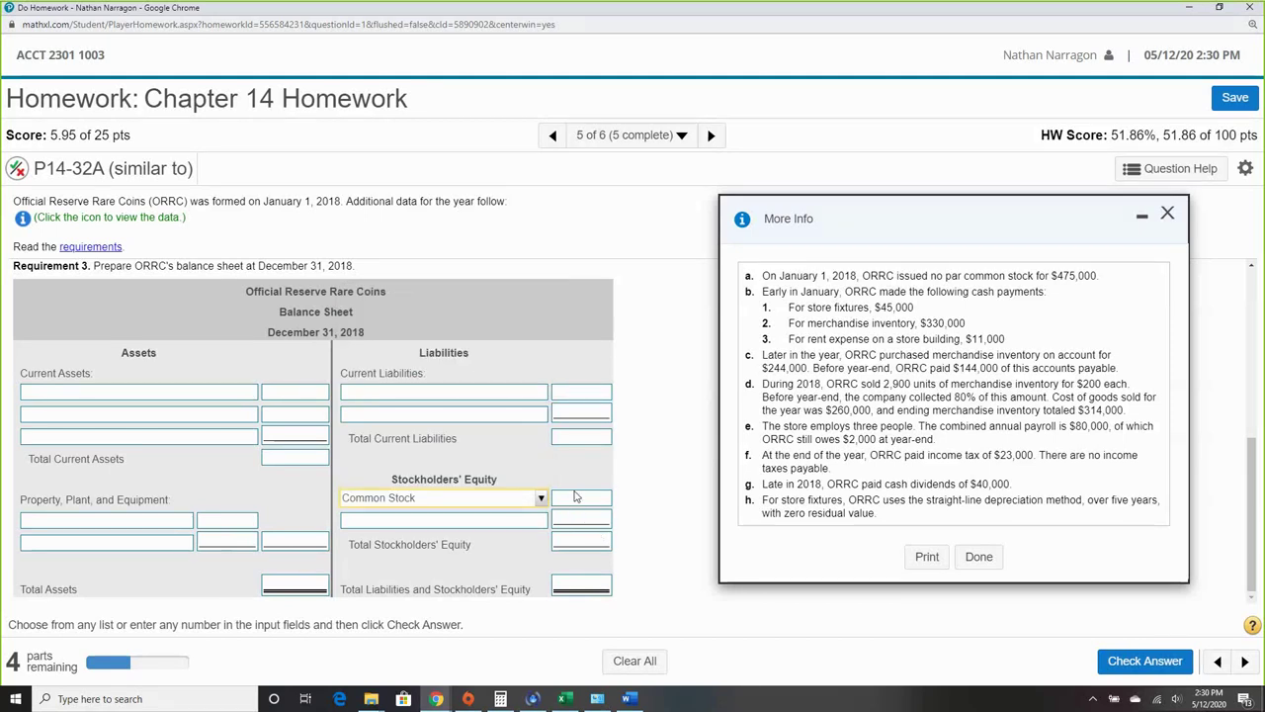
{"action": "left_click", "coordinate": [599, 501]}
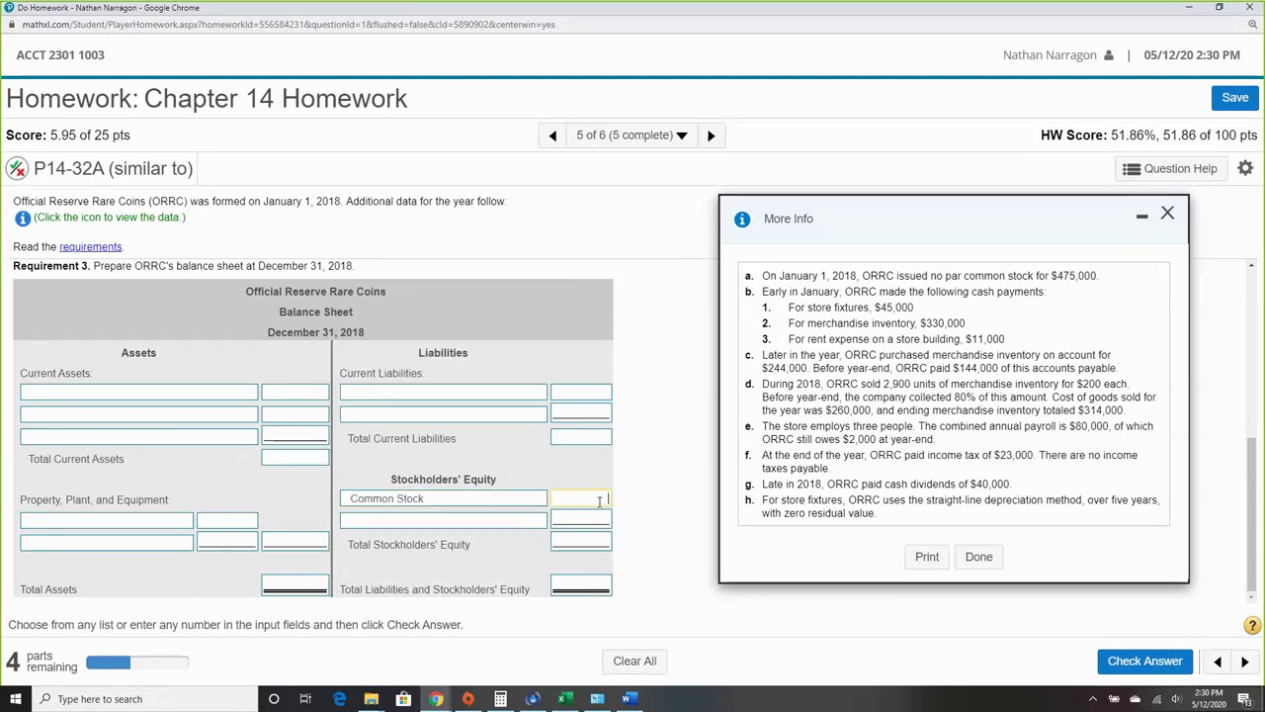
{"action": "type", "text": "475,000"}
Enter Store Fixtures of 45,000 on the first property, plant and equipment line.
{"action": "left_click", "coordinate": [148, 522]}
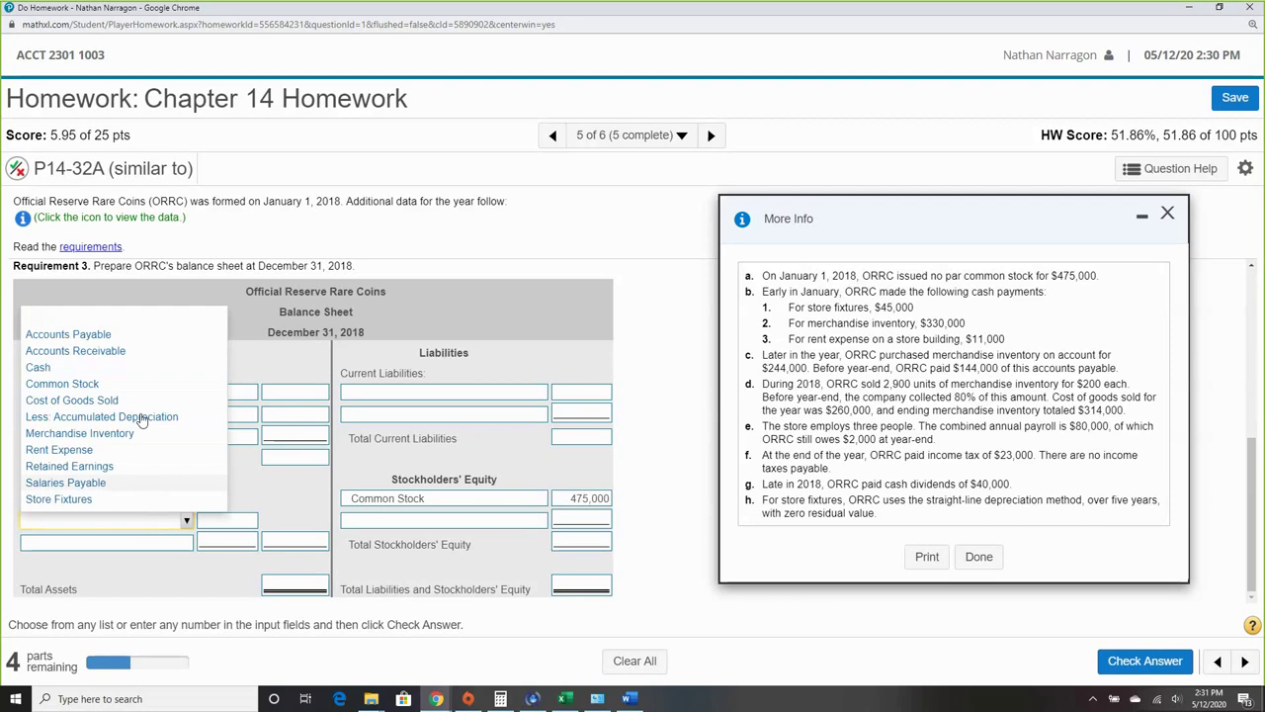
{"action": "left_click", "coordinate": [134, 498]}
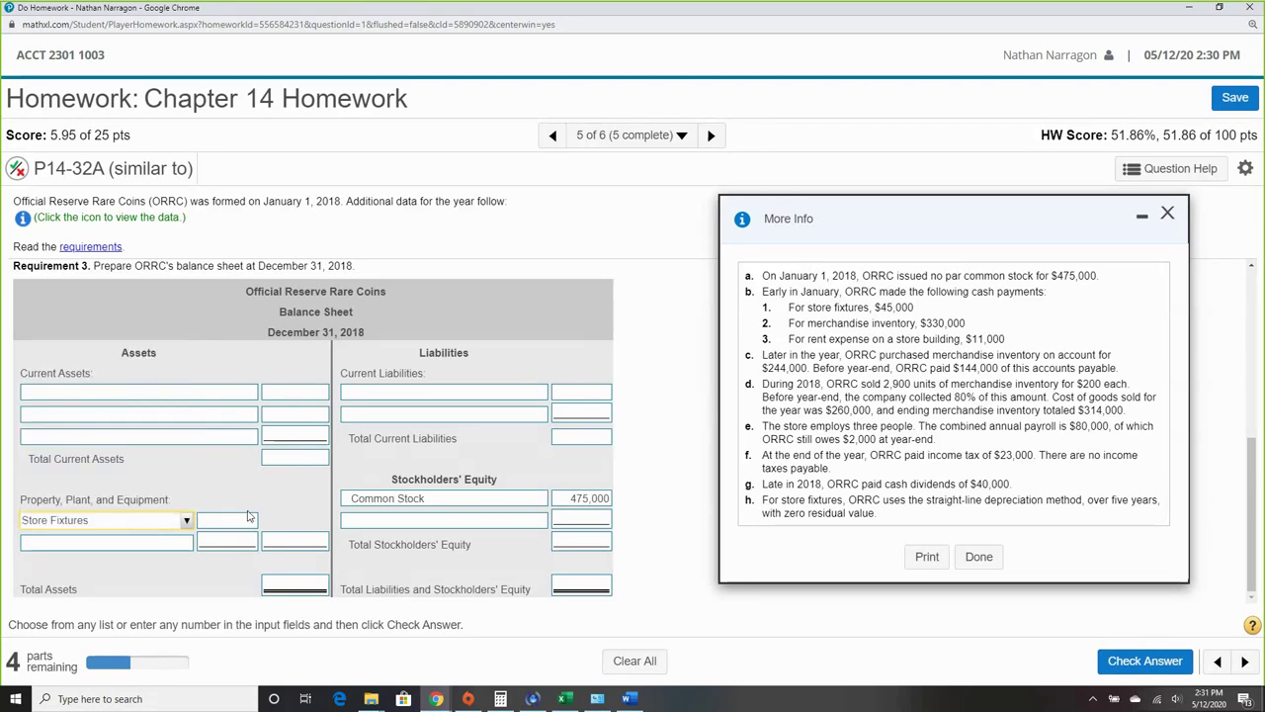
{"action": "left_click", "coordinate": [232, 524]}
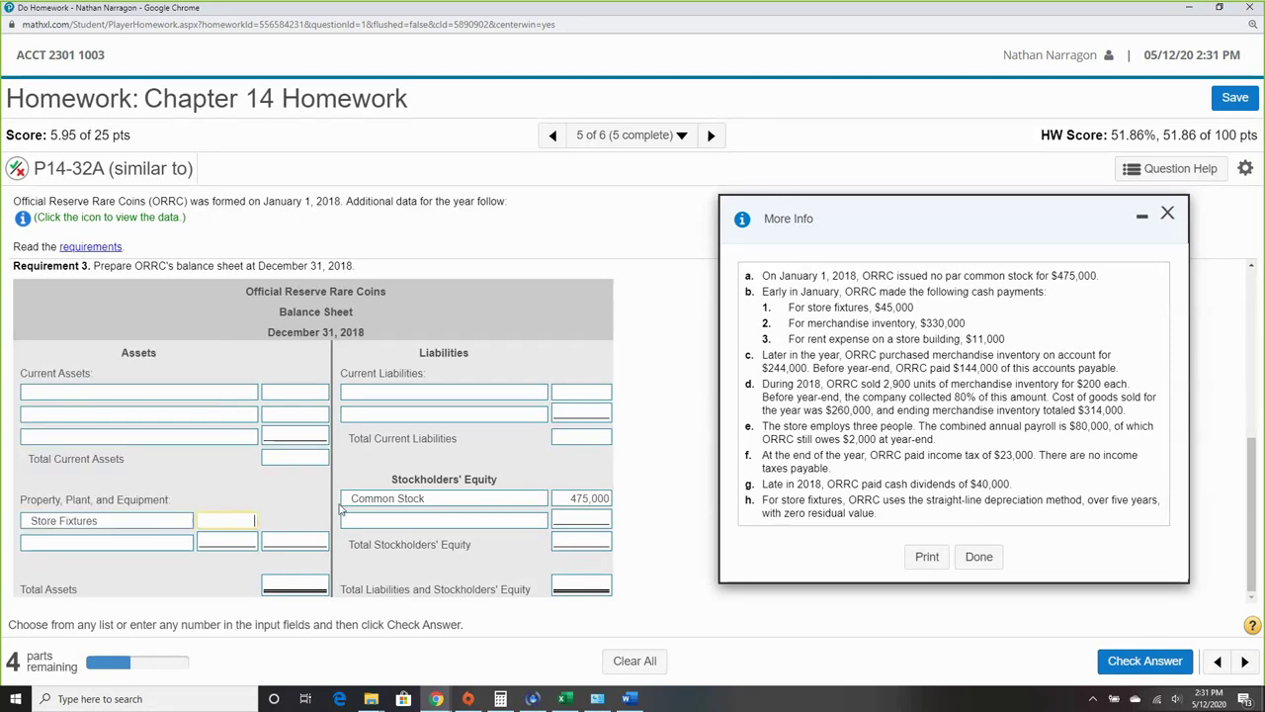
{"action": "type", "text": "45,000"}
{"action": "left_click", "coordinate": [313, 517]}
Choose Cash, Accounts Receivable and Merchandise Inventory as current assets, with inventory at 330,000.
{"action": "left_click", "coordinate": [131, 396]}
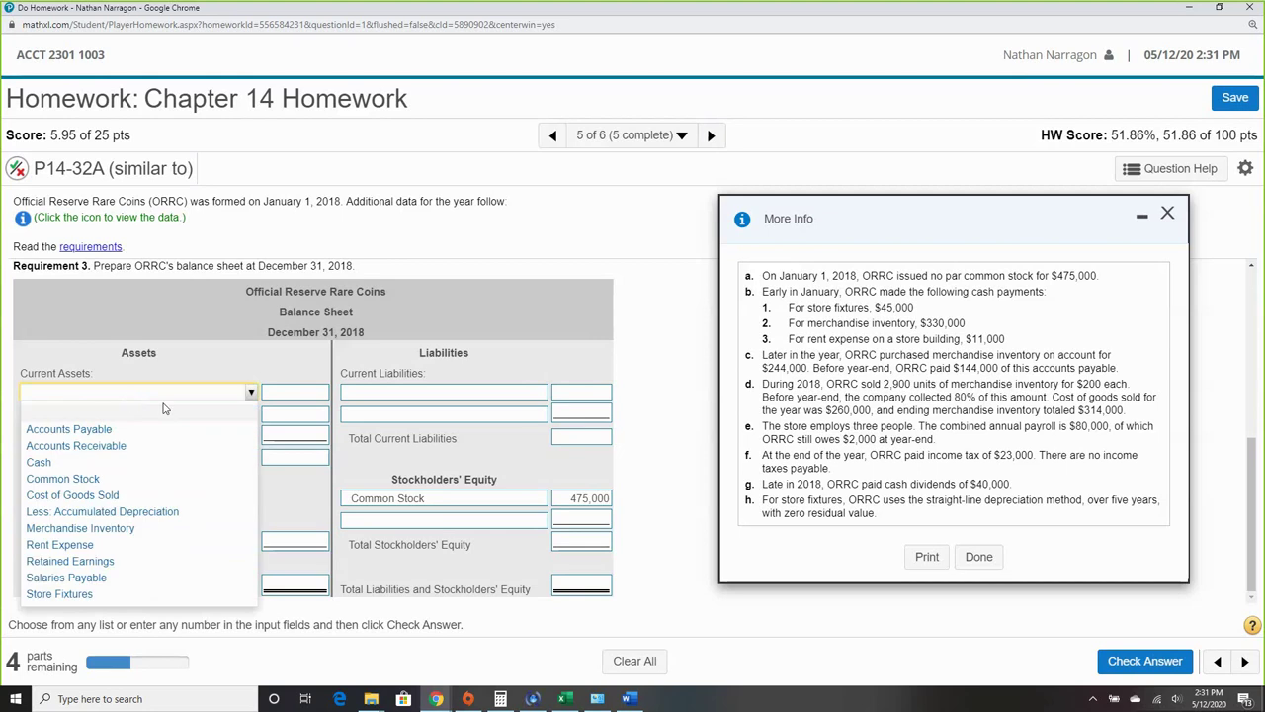
{"action": "left_click", "coordinate": [150, 463]}
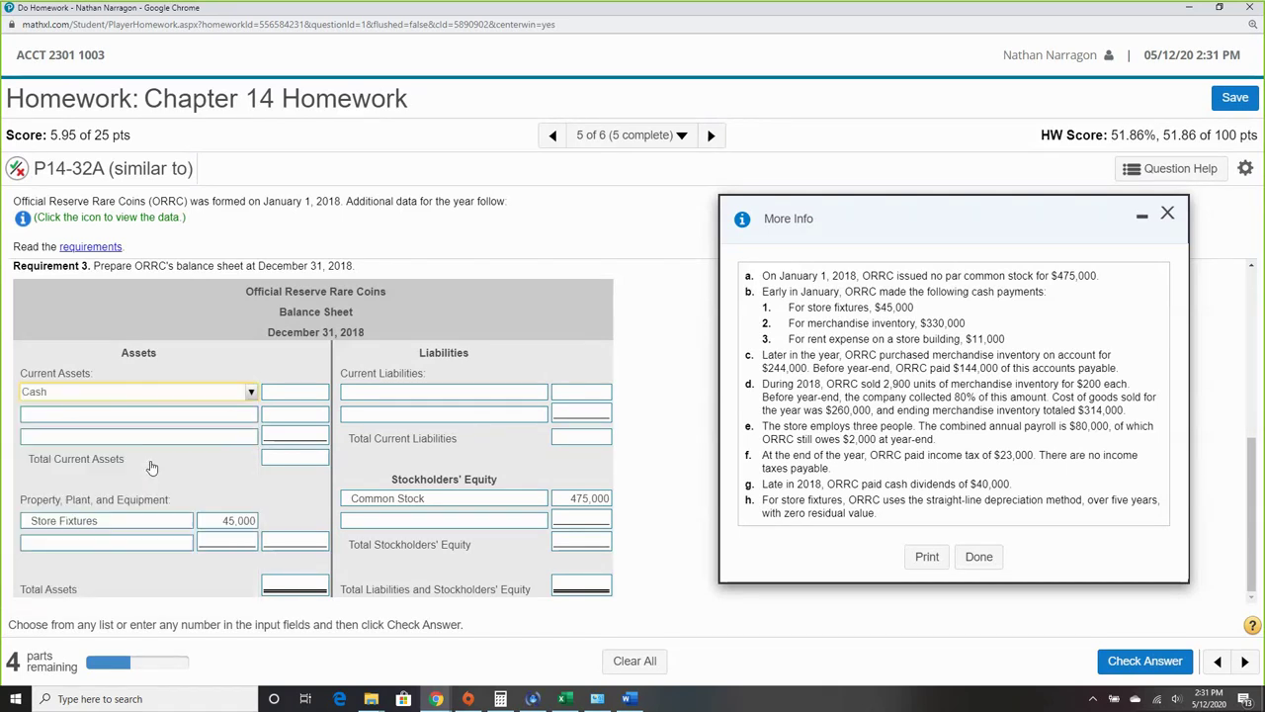
{"action": "scroll", "coordinate": [313, 465], "scroll_direction": "up", "scroll_amount": 4}
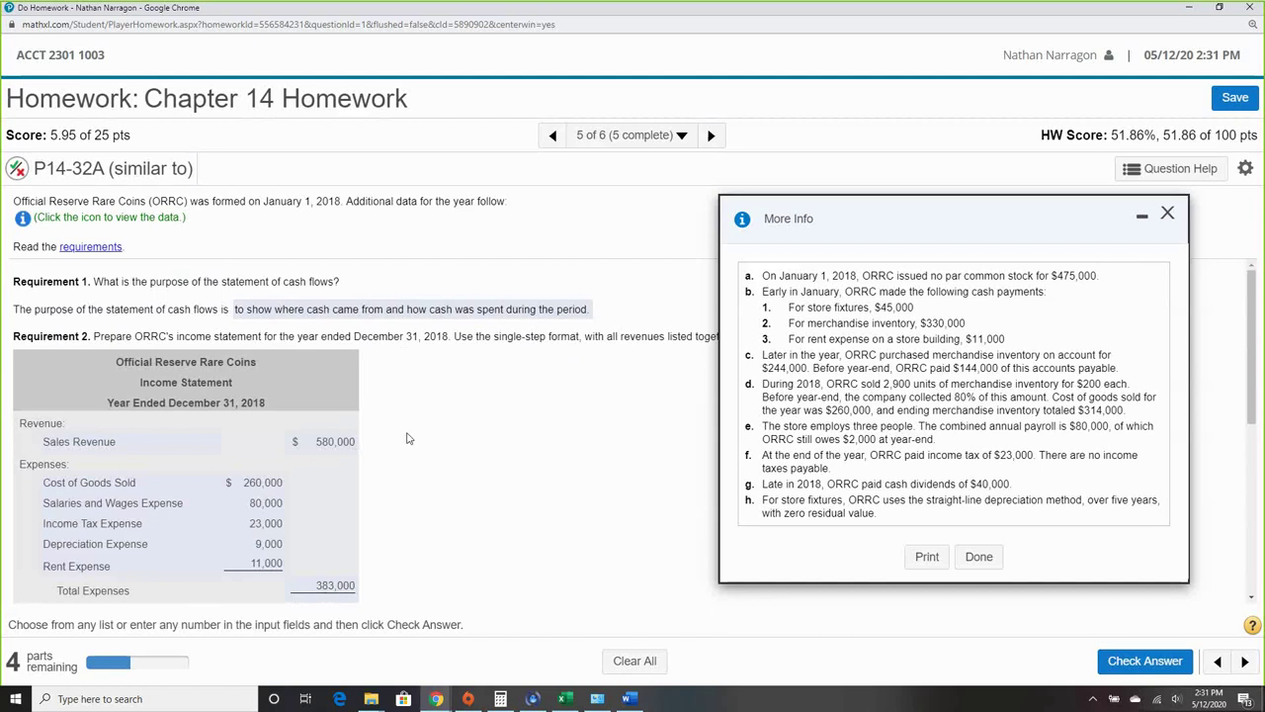
{"action": "scroll", "coordinate": [408, 440], "scroll_direction": "down", "scroll_amount": 4}
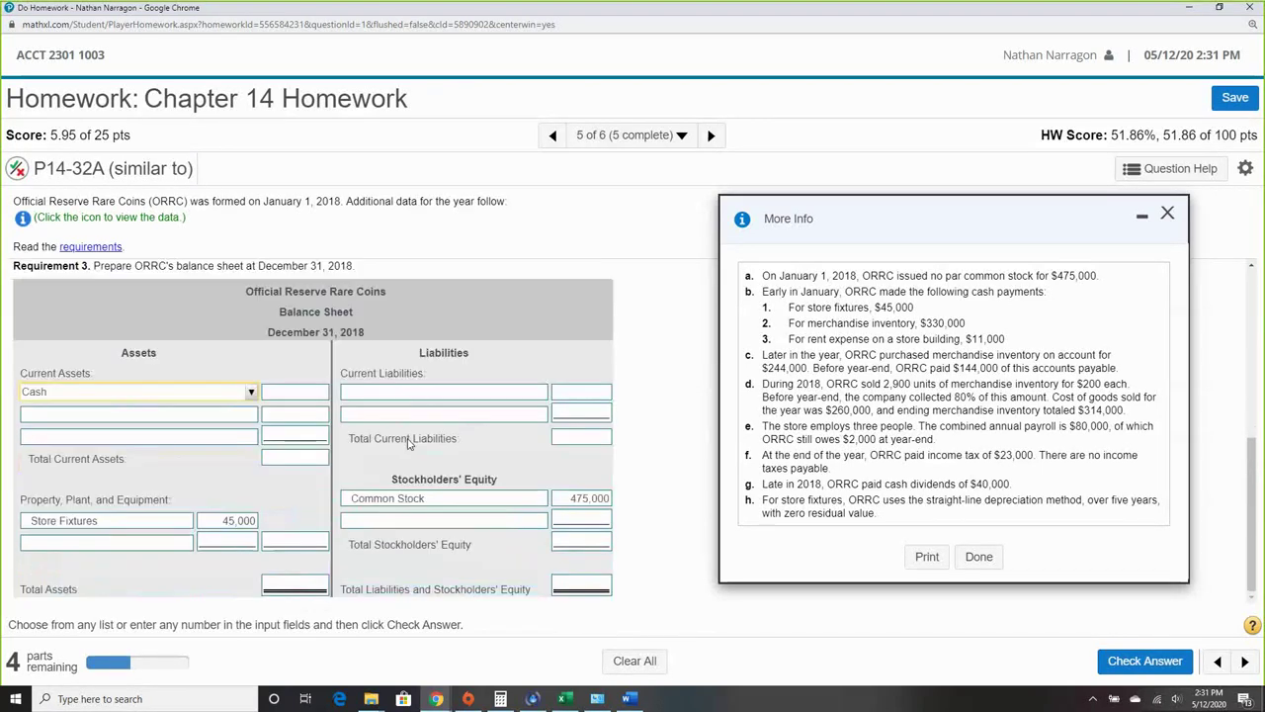
{"action": "left_click", "coordinate": [144, 415]}
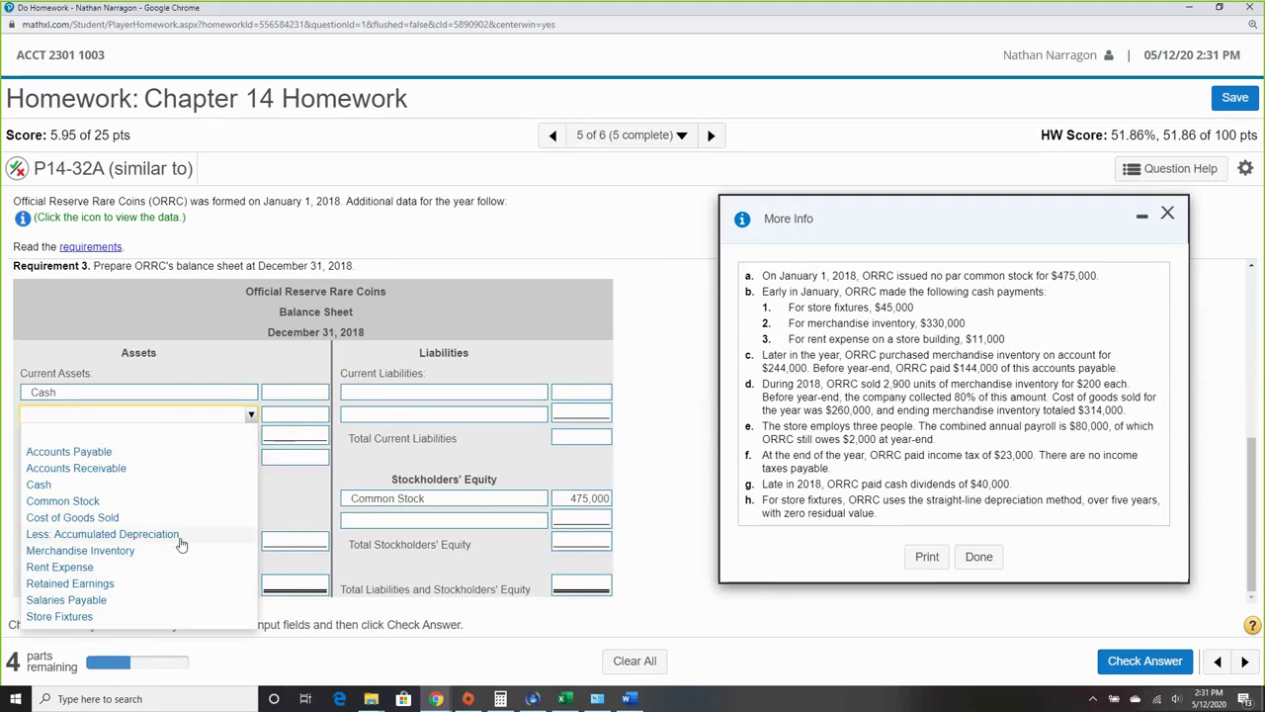
{"action": "left_click", "coordinate": [175, 469]}
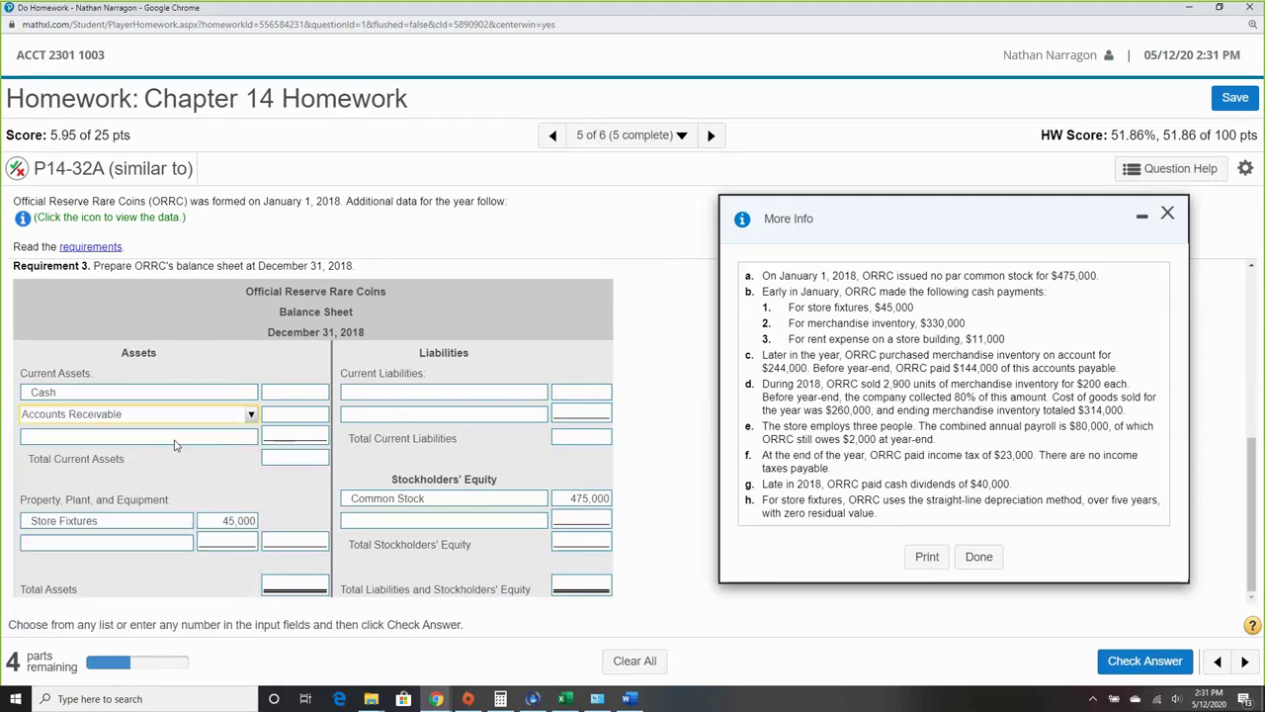
{"action": "left_click", "coordinate": [174, 443]}
{"action": "left_click", "coordinate": [170, 575]}
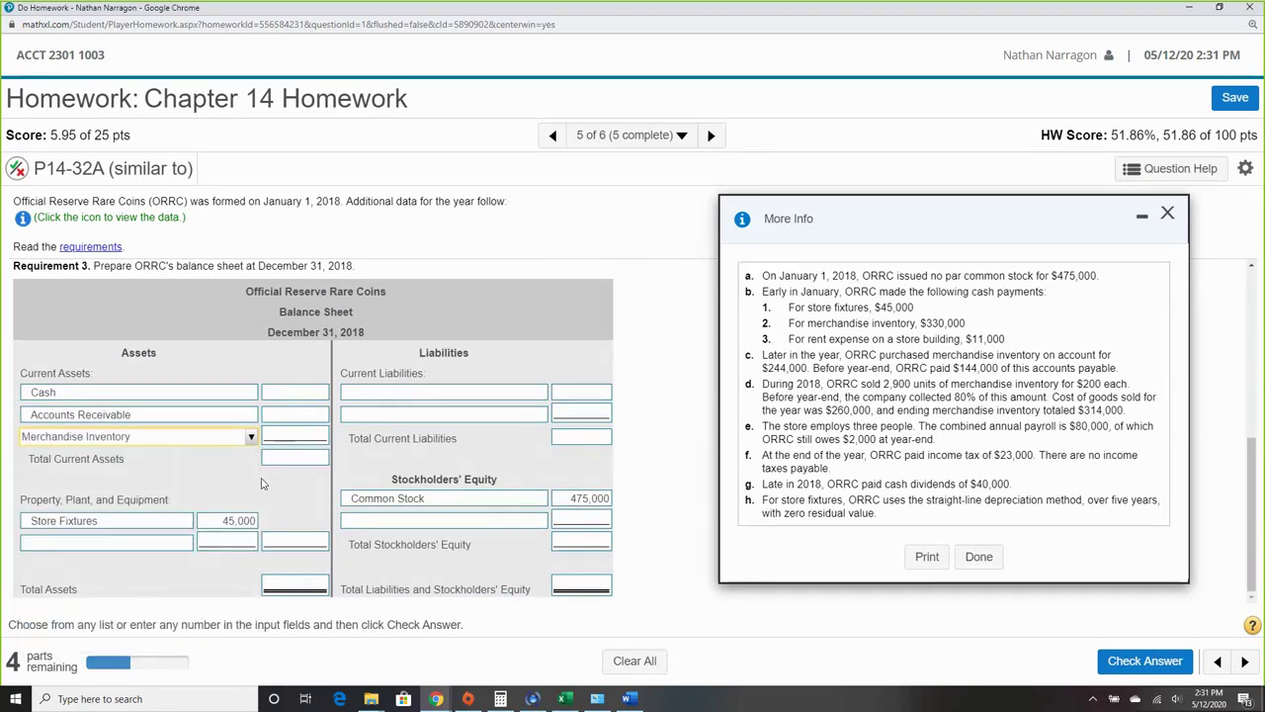
{"action": "key", "text": "Tab"}
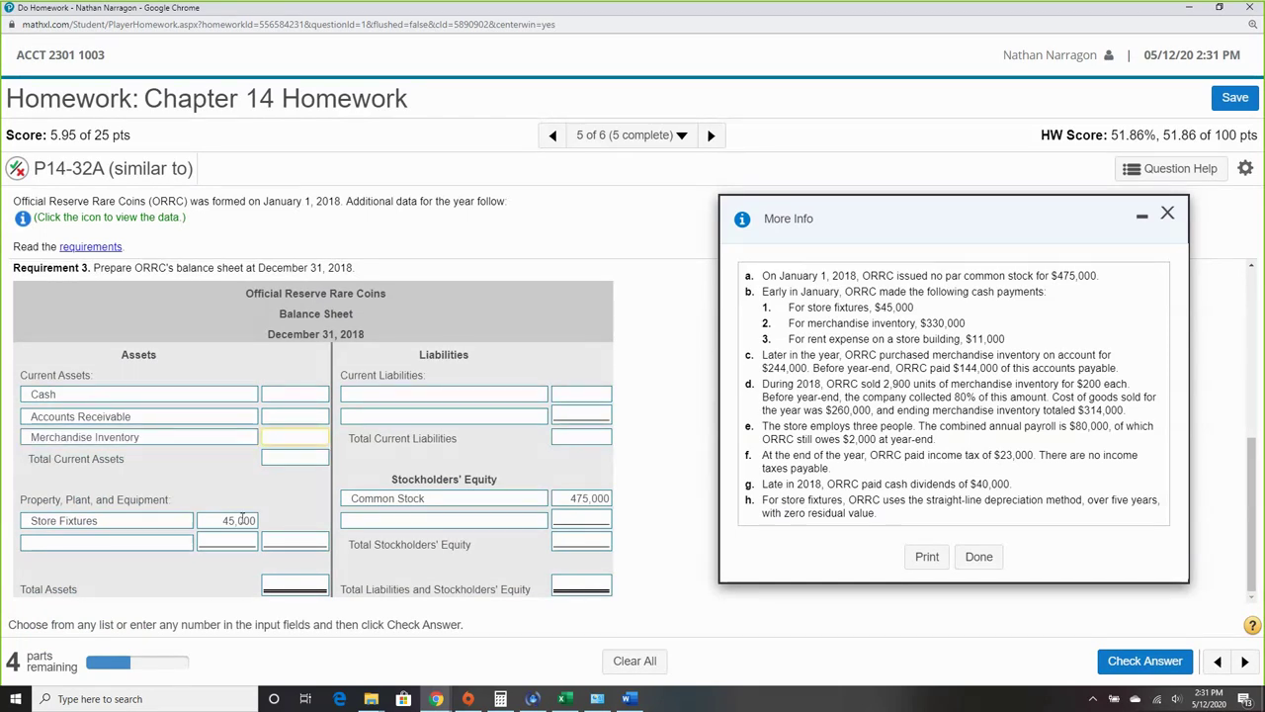
{"action": "type", "text": "330,00"}
{"action": "left_click", "coordinate": [442, 472]}
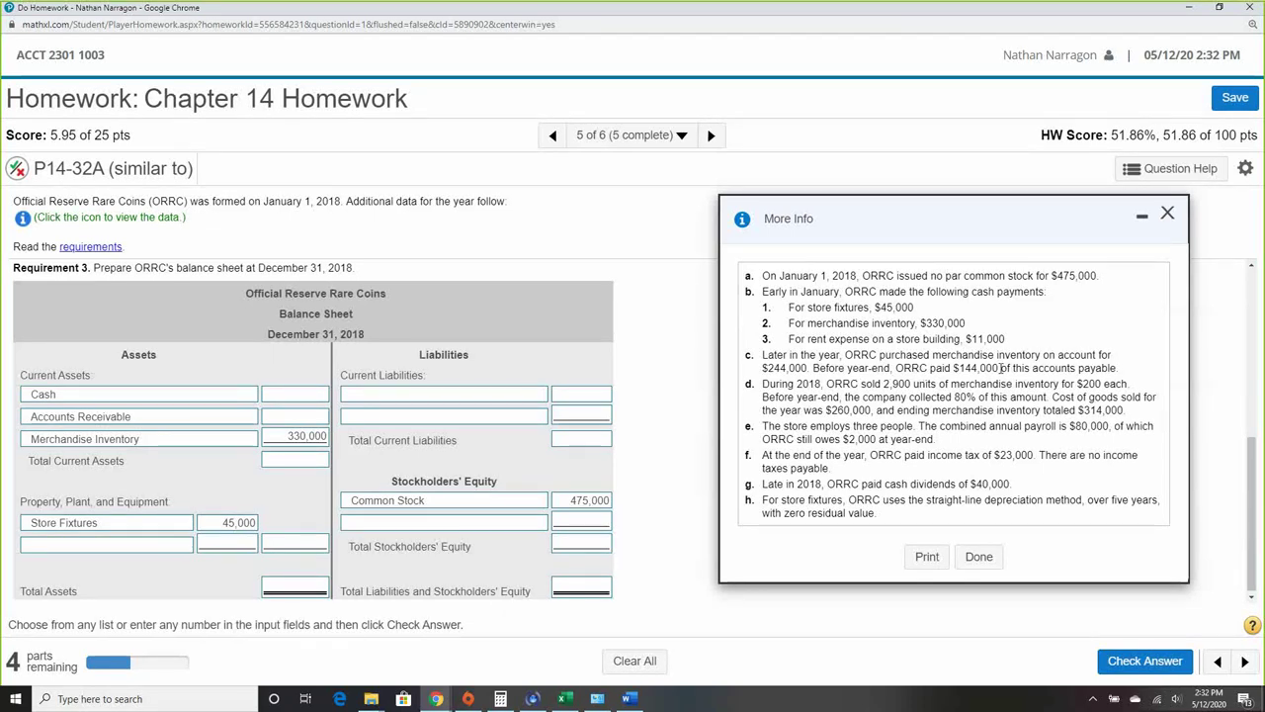
Add the 330,000 inventory and 244,000 purchase in Calculator, totalling 574,000.
{"action": "left_click_drag", "start_coordinate": [289, 435], "coordinate": [356, 440]}
{"action": "left_click", "coordinate": [293, 453]}
{"action": "left_click", "coordinate": [501, 699]}
{"action": "type", "text": "3"}
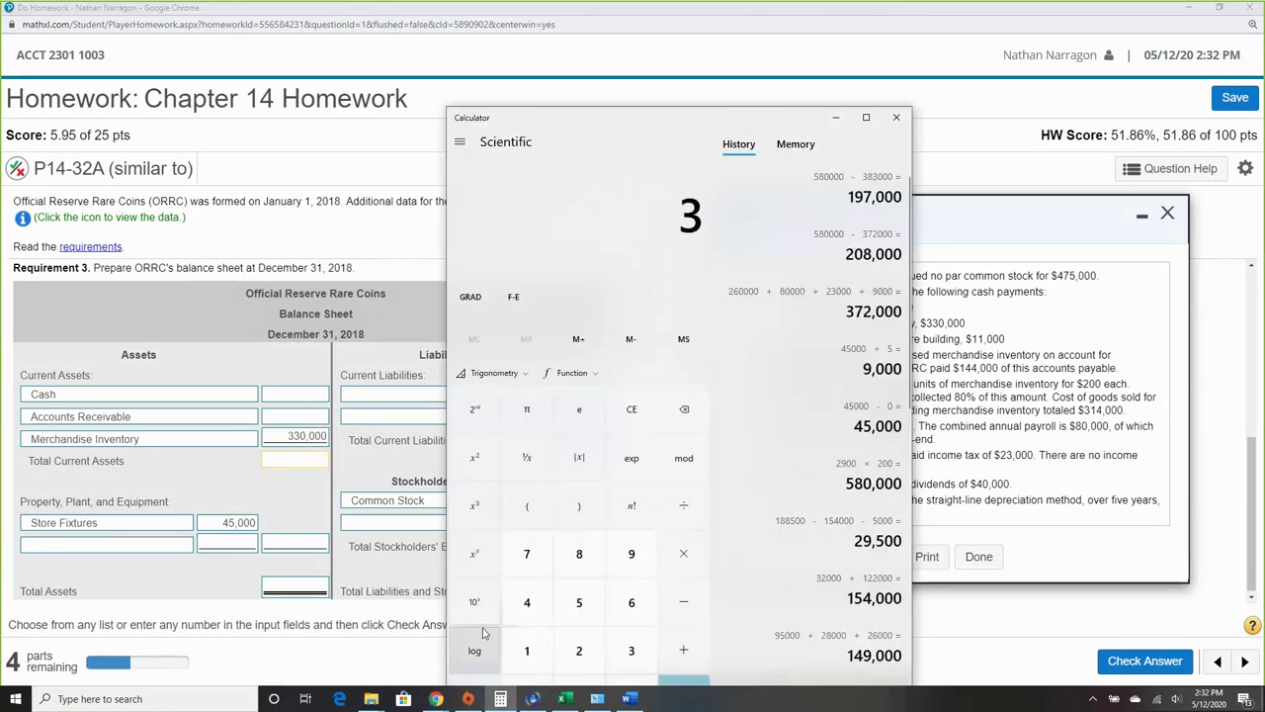
{"action": "type", "text": "30000 "}
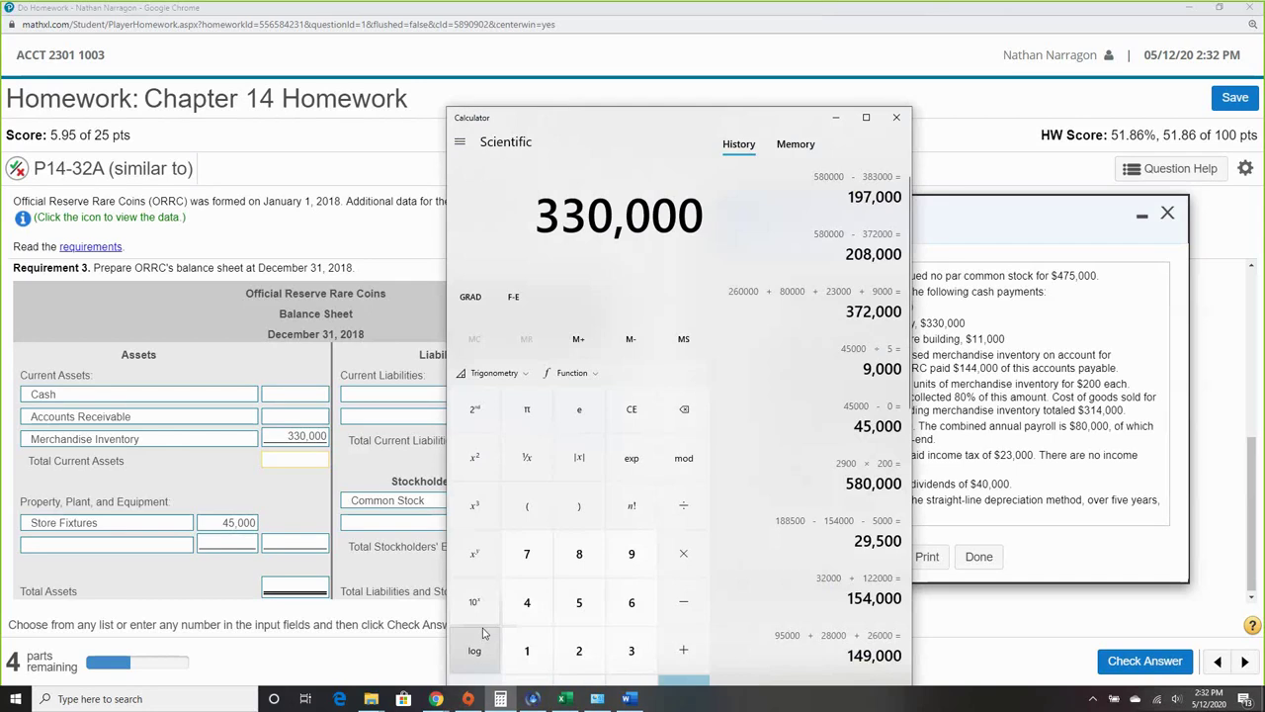
{"action": "type", "text": "+"}
{"action": "left_click_drag", "start_coordinate": [633, 125], "coordinate": [458, 122]}
{"action": "type", "text": "24"}
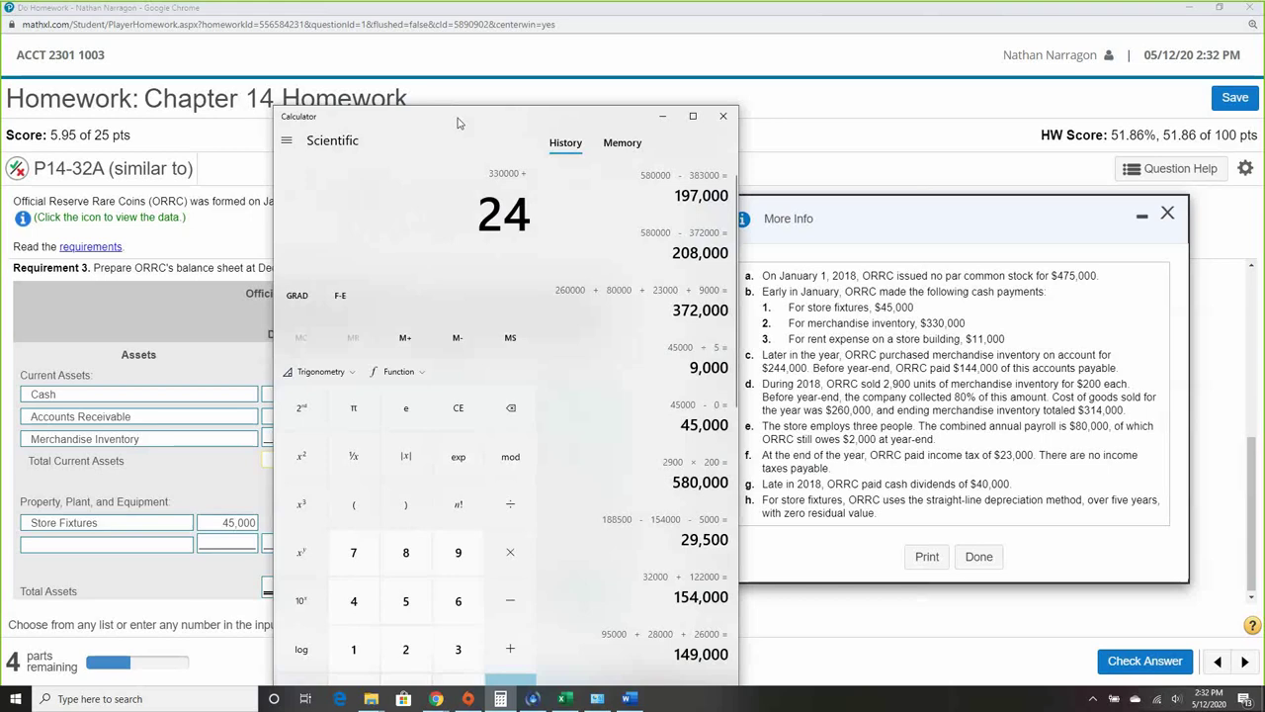
{"action": "type", "text": "4,000"}
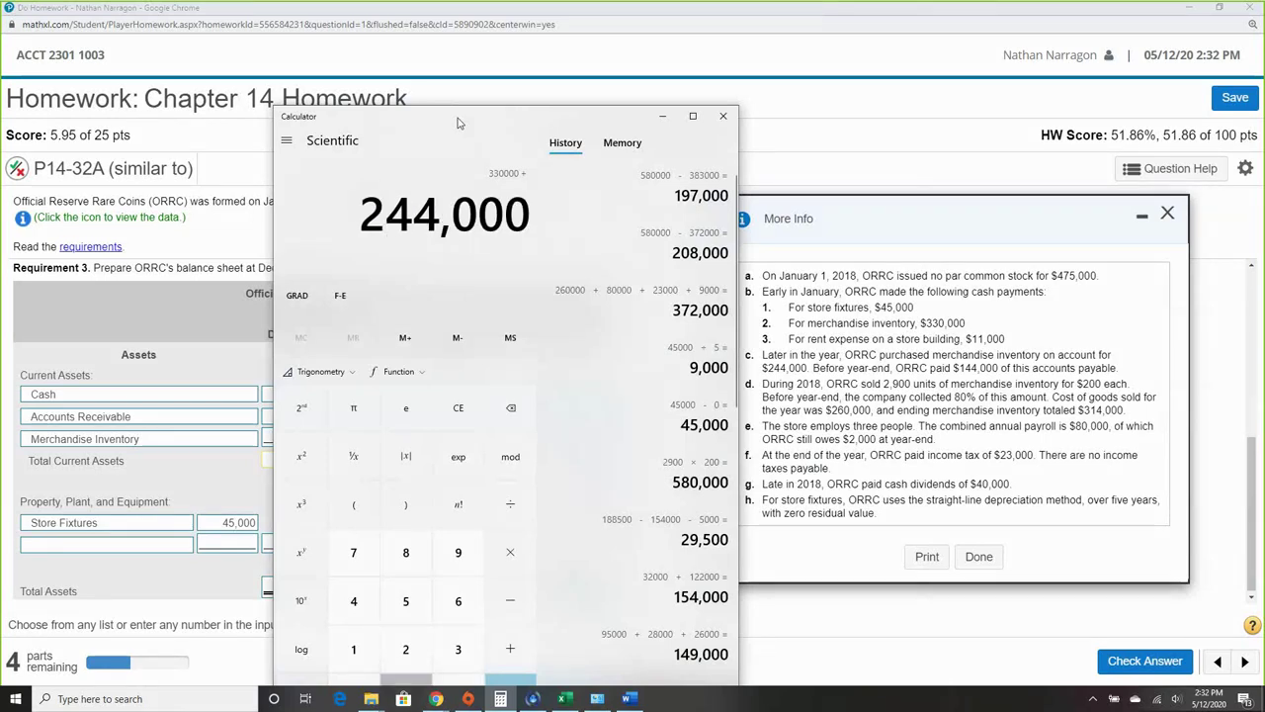
{"action": "left_click", "coordinate": [222, 475]}
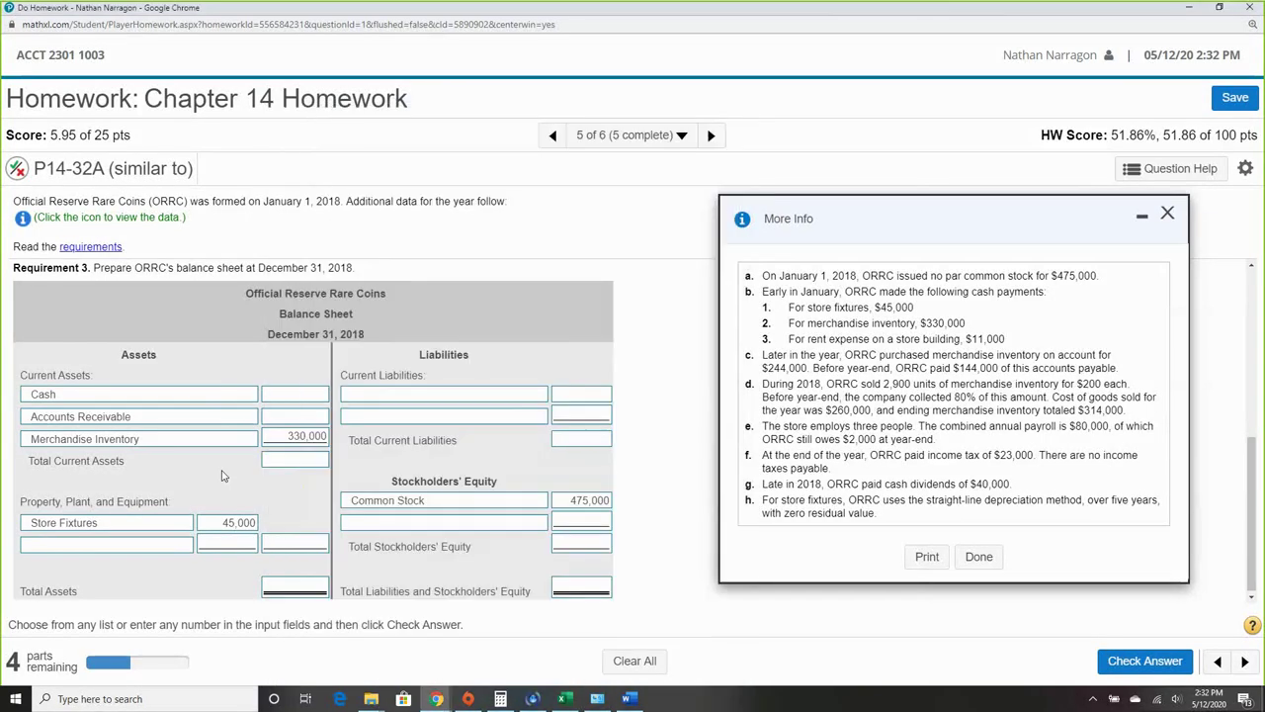
{"action": "left_click", "coordinate": [287, 437]}
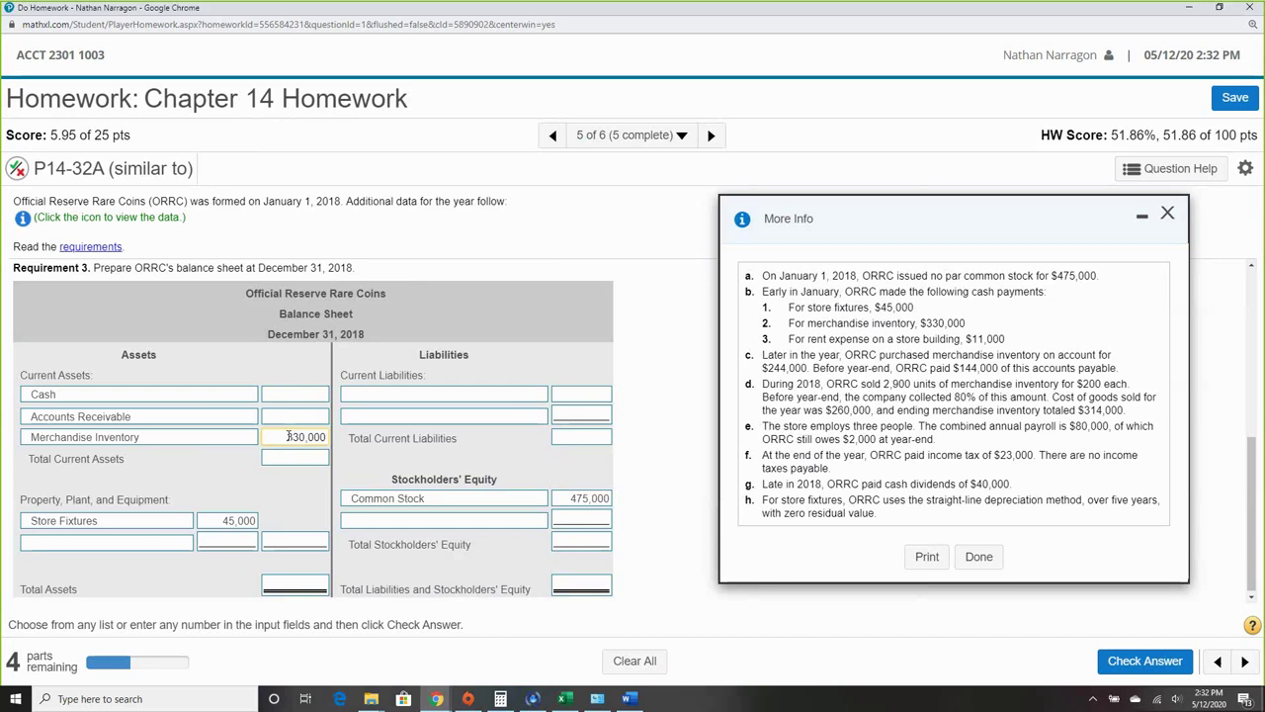
{"action": "left_click_drag", "start_coordinate": [287, 437], "coordinate": [353, 441]}
{"action": "left_click", "coordinate": [501, 699]}
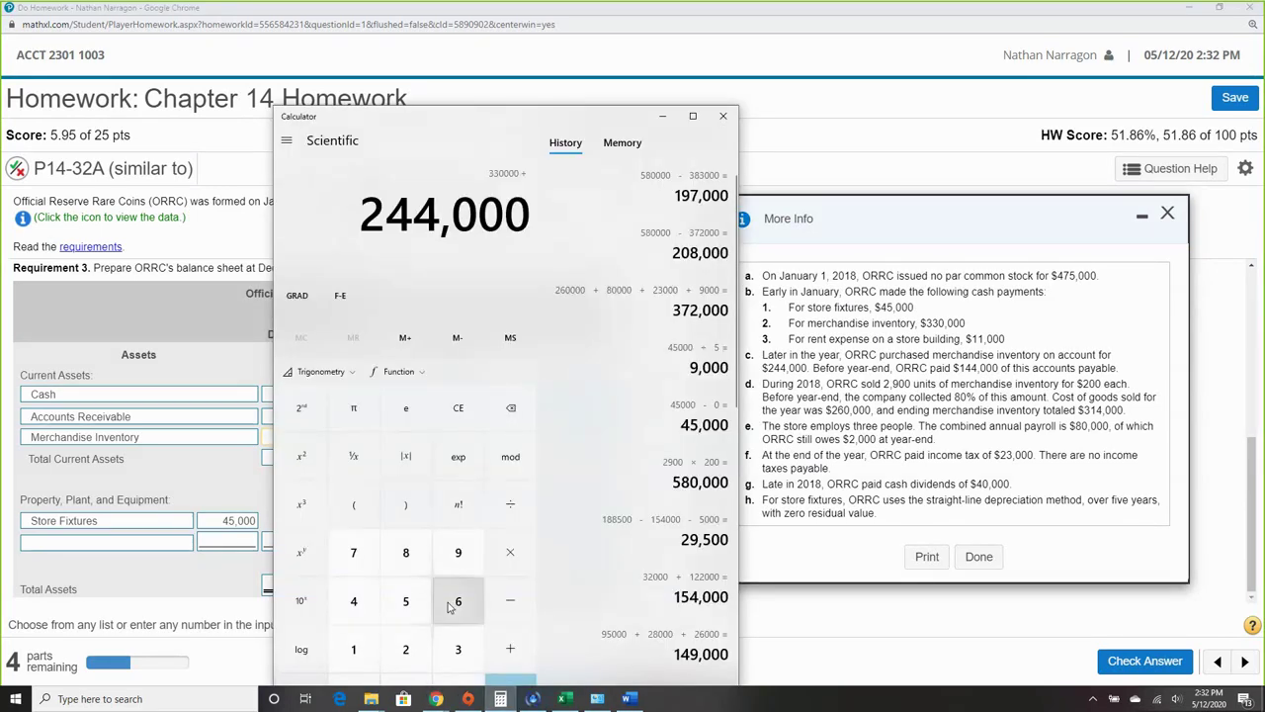
{"action": "key", "text": "Return"}
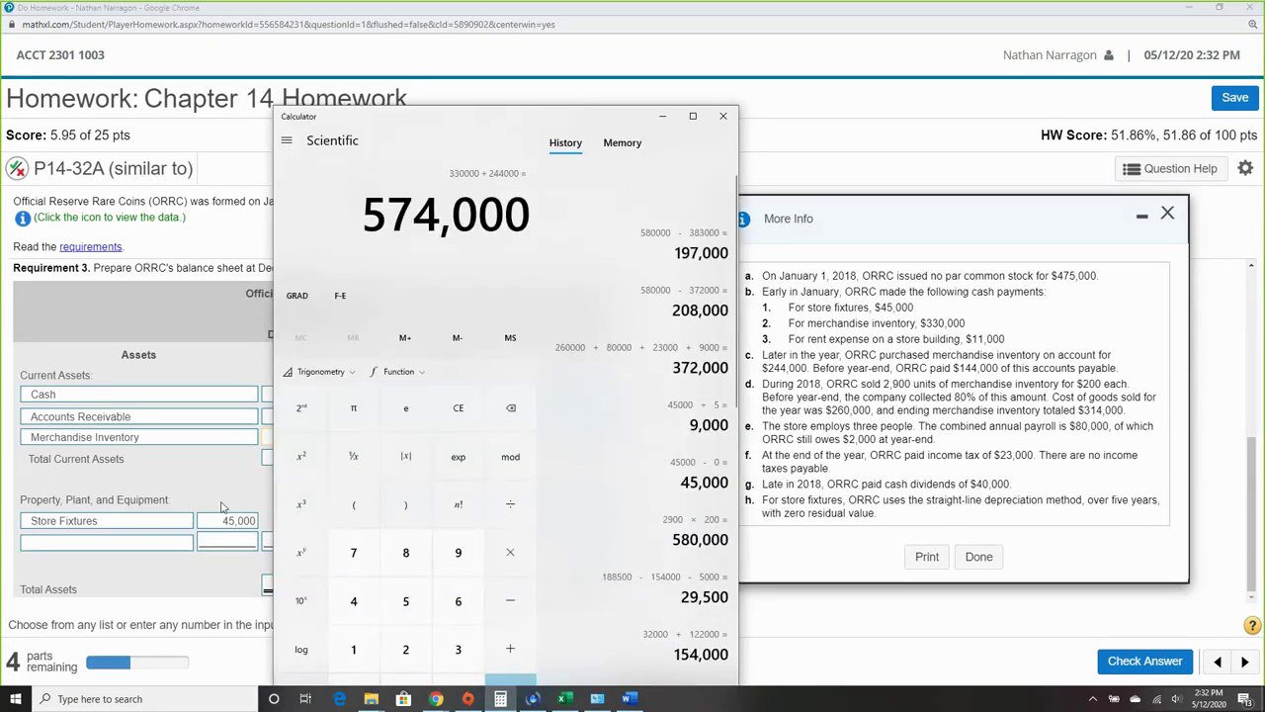
Replace the Merchandise Inventory amount of 330,000 with 574,000.
{"action": "left_click", "coordinate": [210, 502]}
{"action": "double_click", "coordinate": [285, 435]}
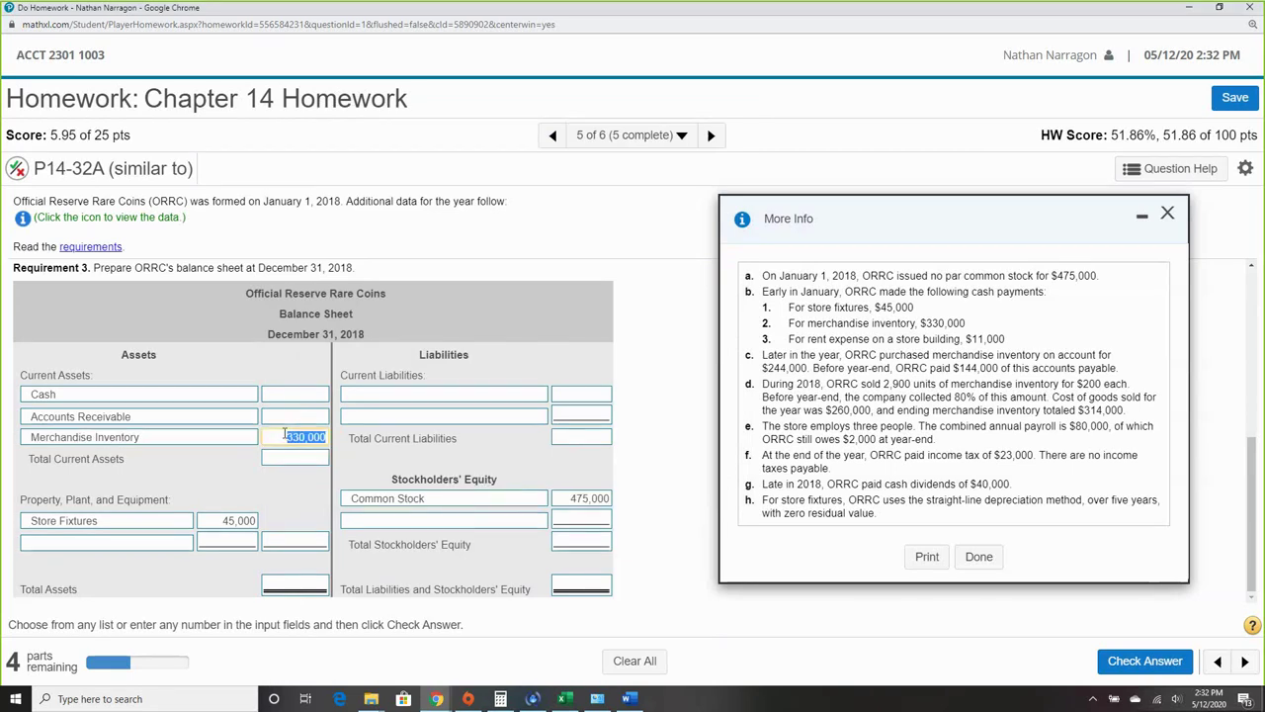
{"action": "type", "text": "574,000"}
{"action": "left_click", "coordinate": [304, 505]}
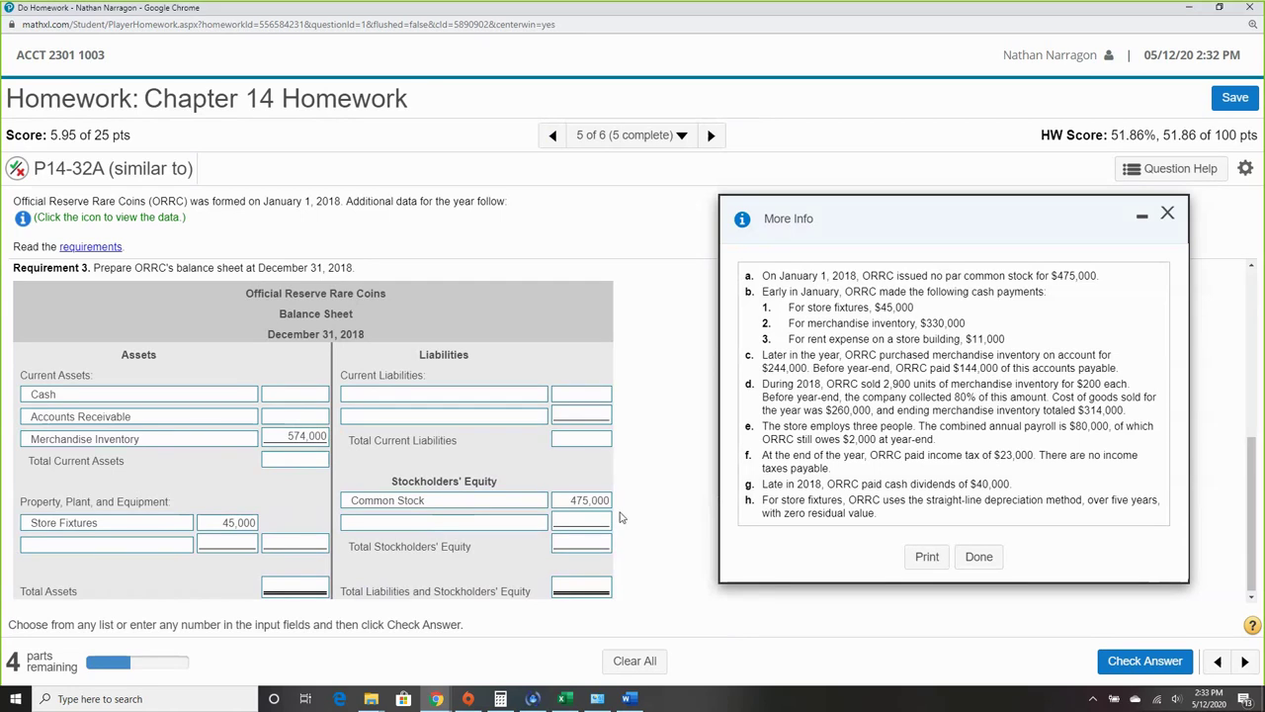
Record Accounts Payable as the first current liability at 100,000 (244,000 − 144,000).
{"action": "left_click", "coordinate": [465, 395]}
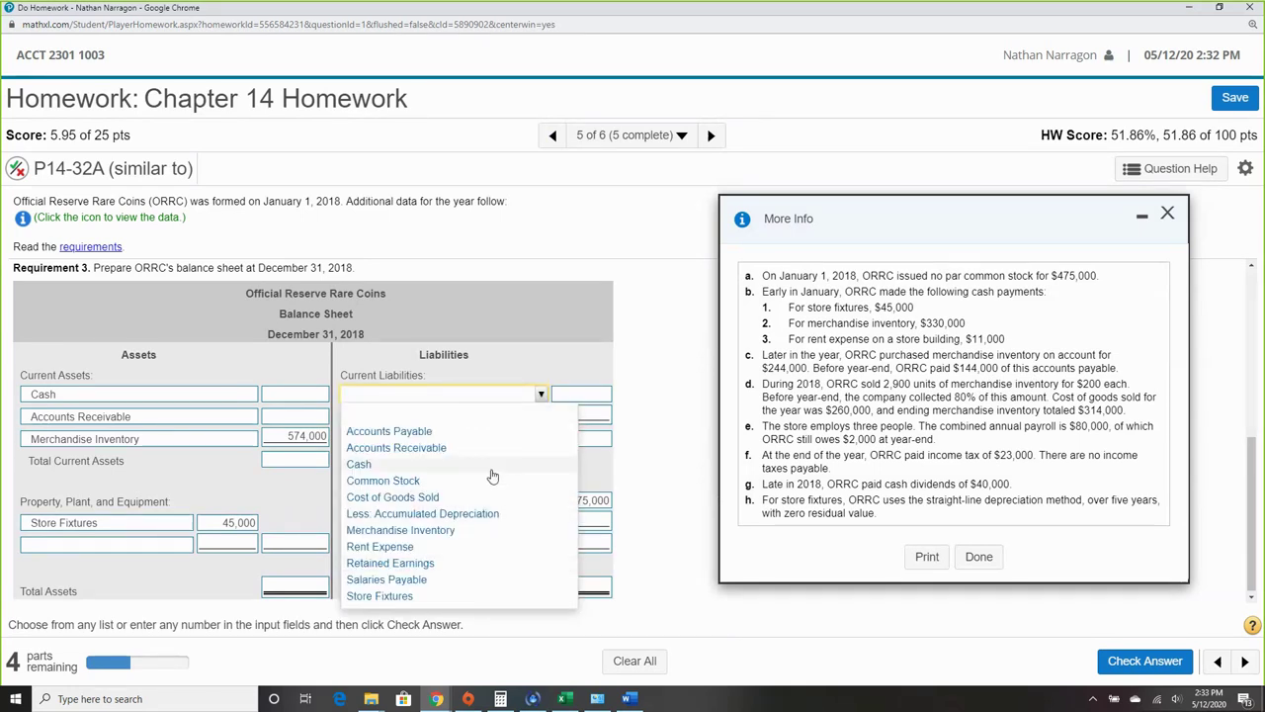
{"action": "left_click", "coordinate": [496, 433]}
{"action": "left_click", "coordinate": [581, 393]}
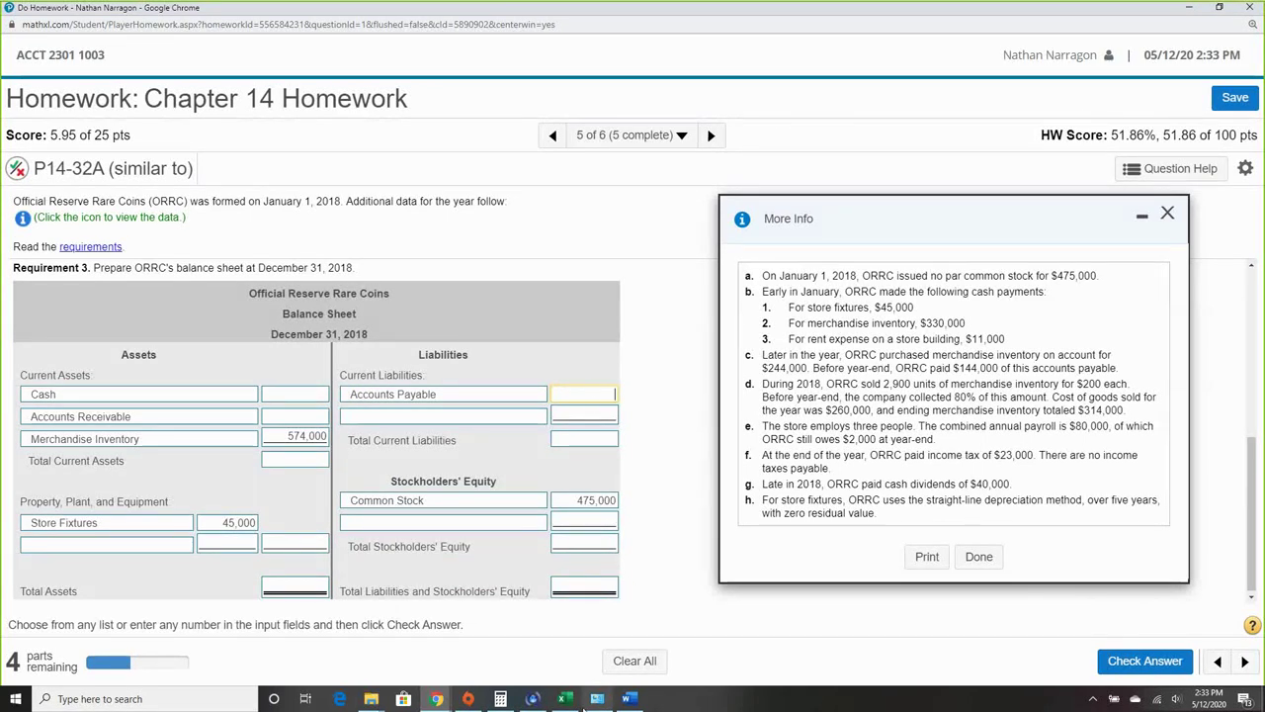
{"action": "left_click", "coordinate": [500, 697]}
{"action": "type", "text": "244"}
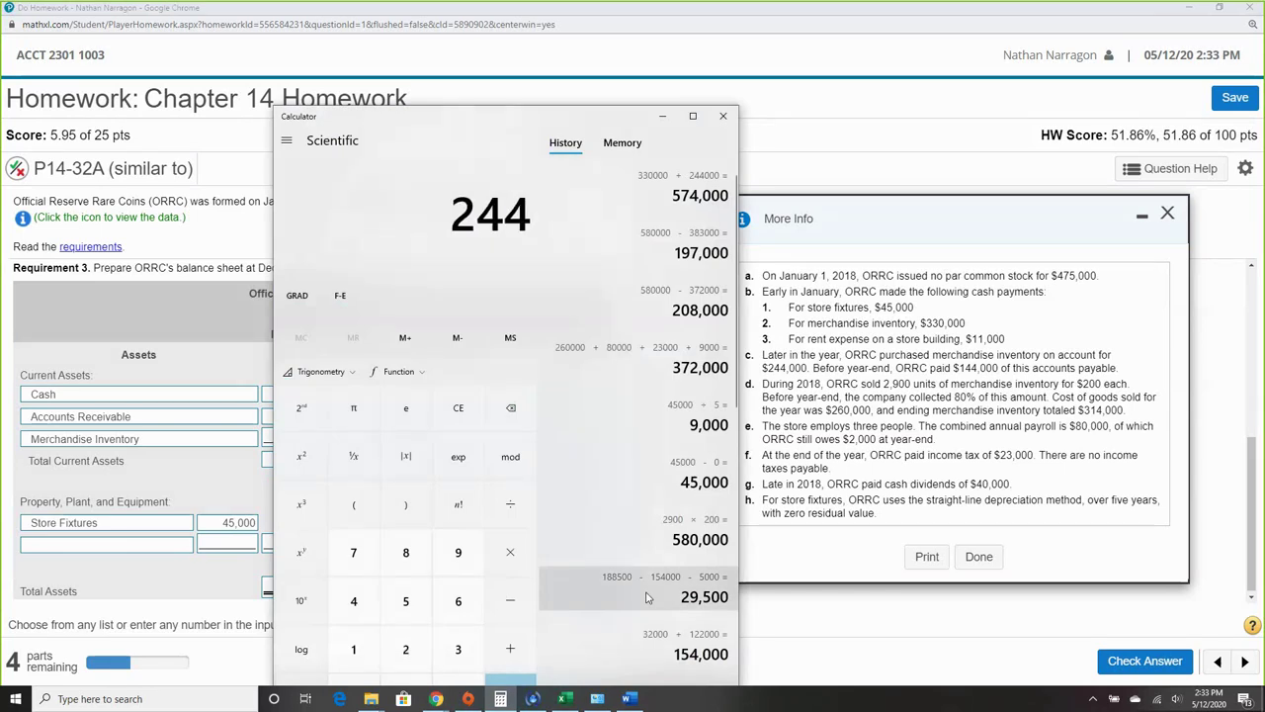
{"action": "type", "text": "000 "}
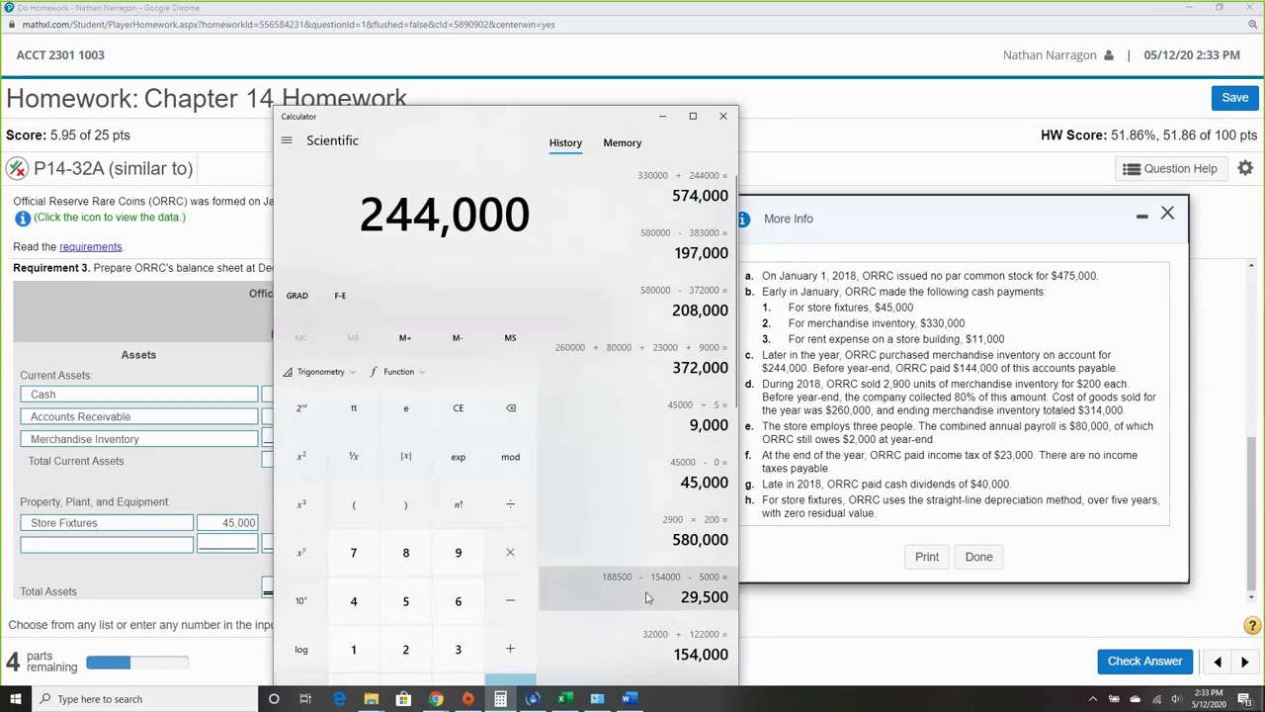
{"action": "type", "text": "- 144,0"}
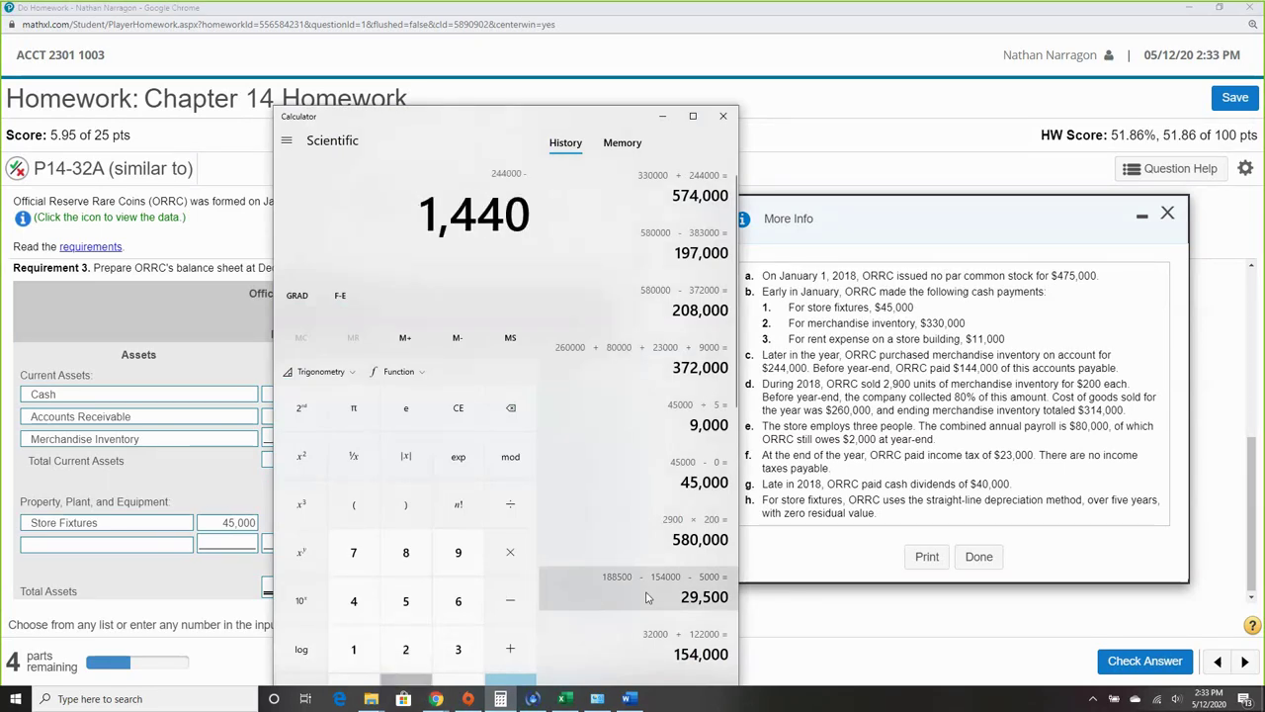
{"action": "type", "text": "00"}
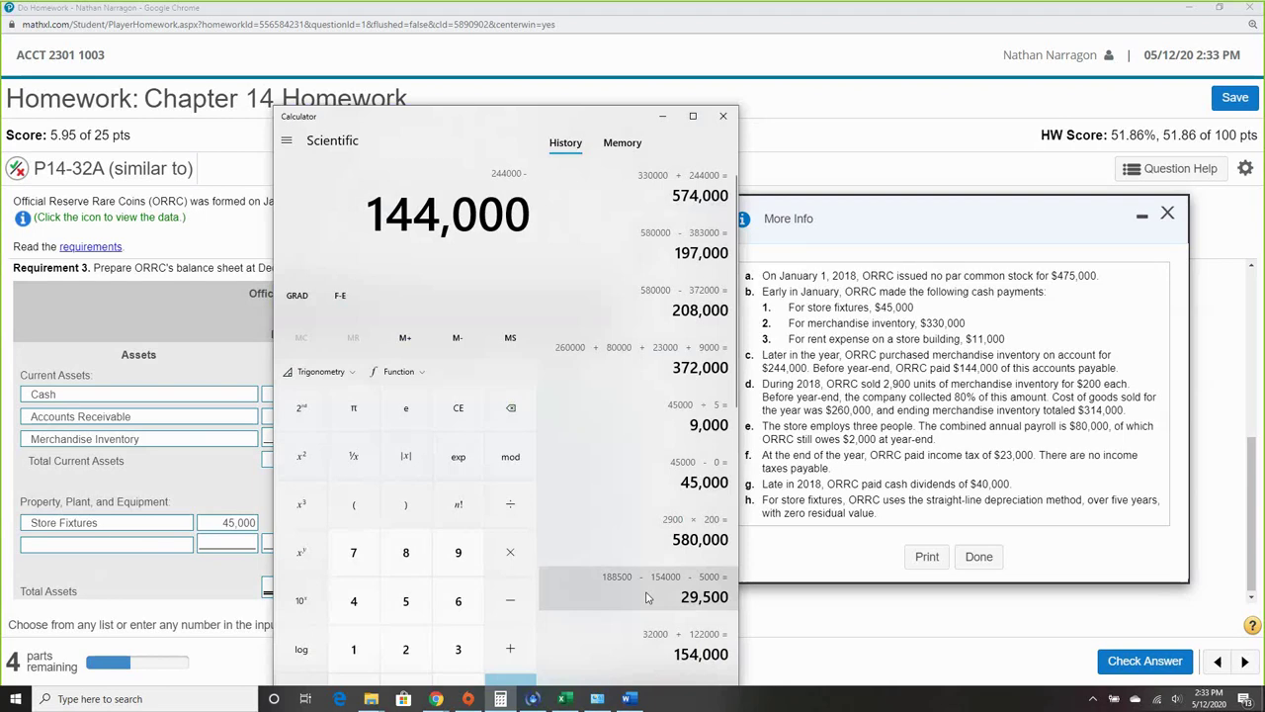
{"action": "key", "text": "Return"}
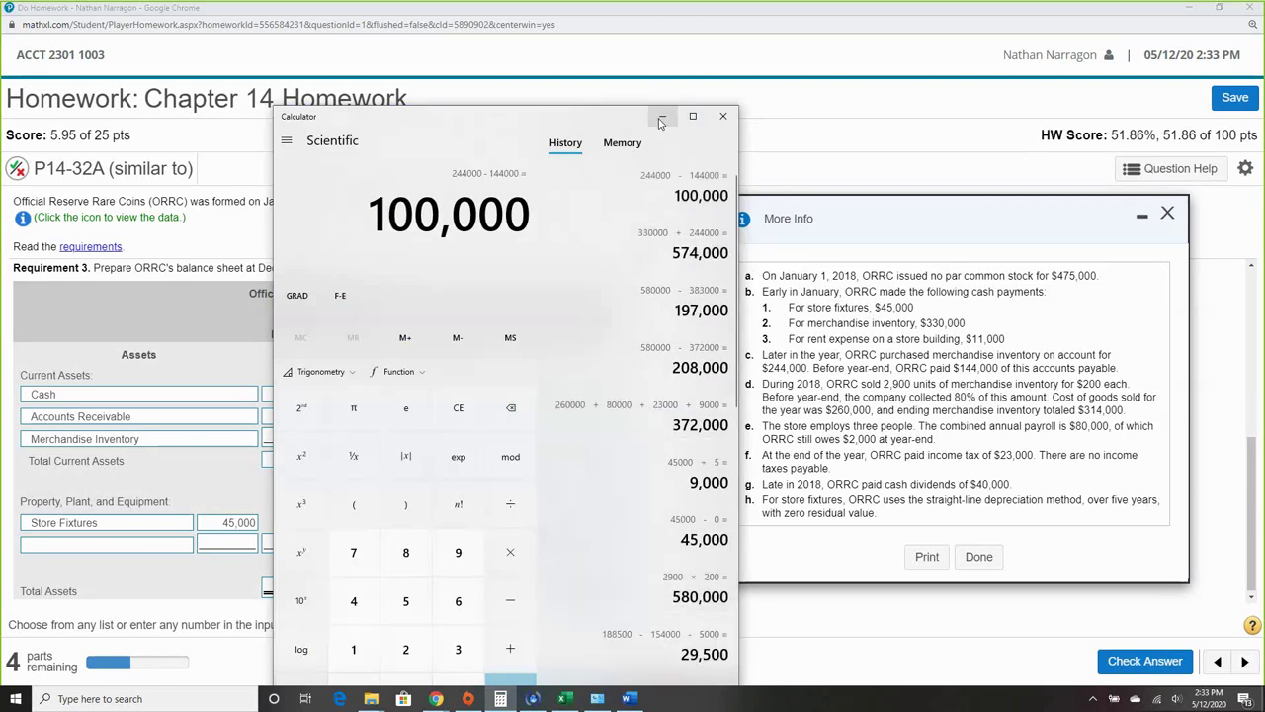
{"action": "left_click", "coordinate": [661, 121]}
{"action": "type", "text": "10"}
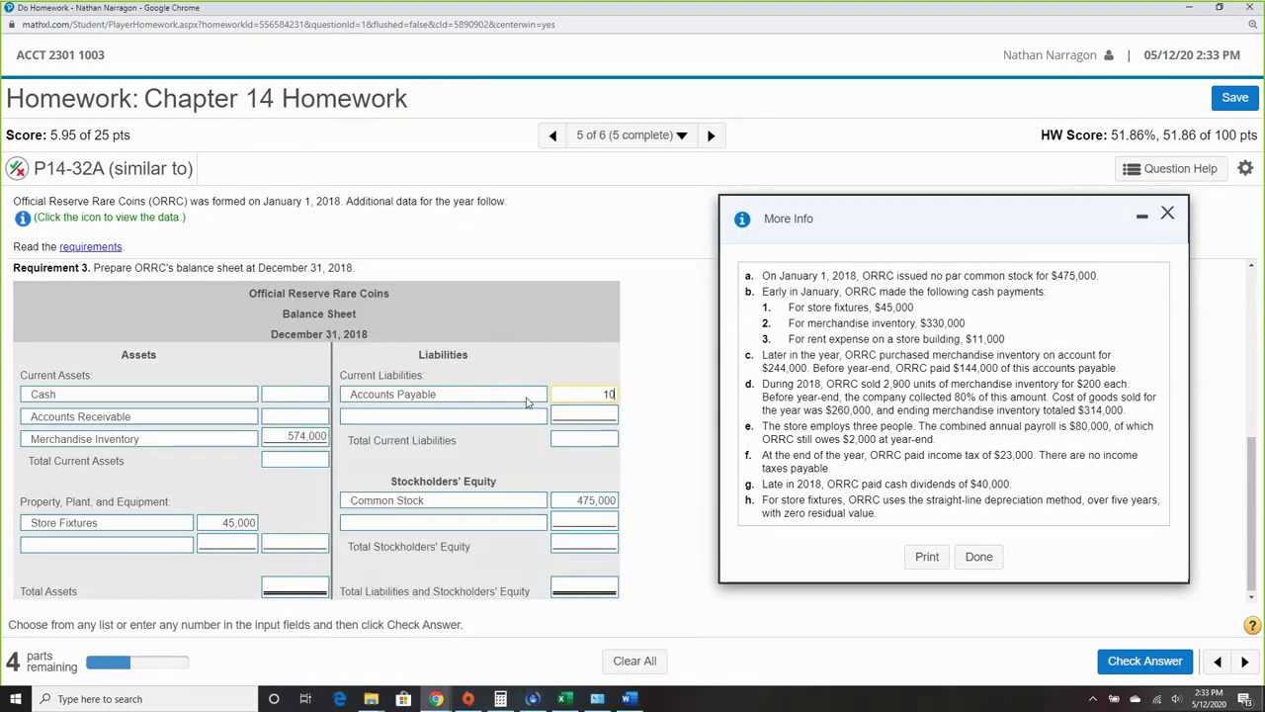
{"action": "type", "text": "0,000"}
{"action": "scroll", "coordinate": [622, 421], "scroll_direction": "up", "scroll_amount": 2}
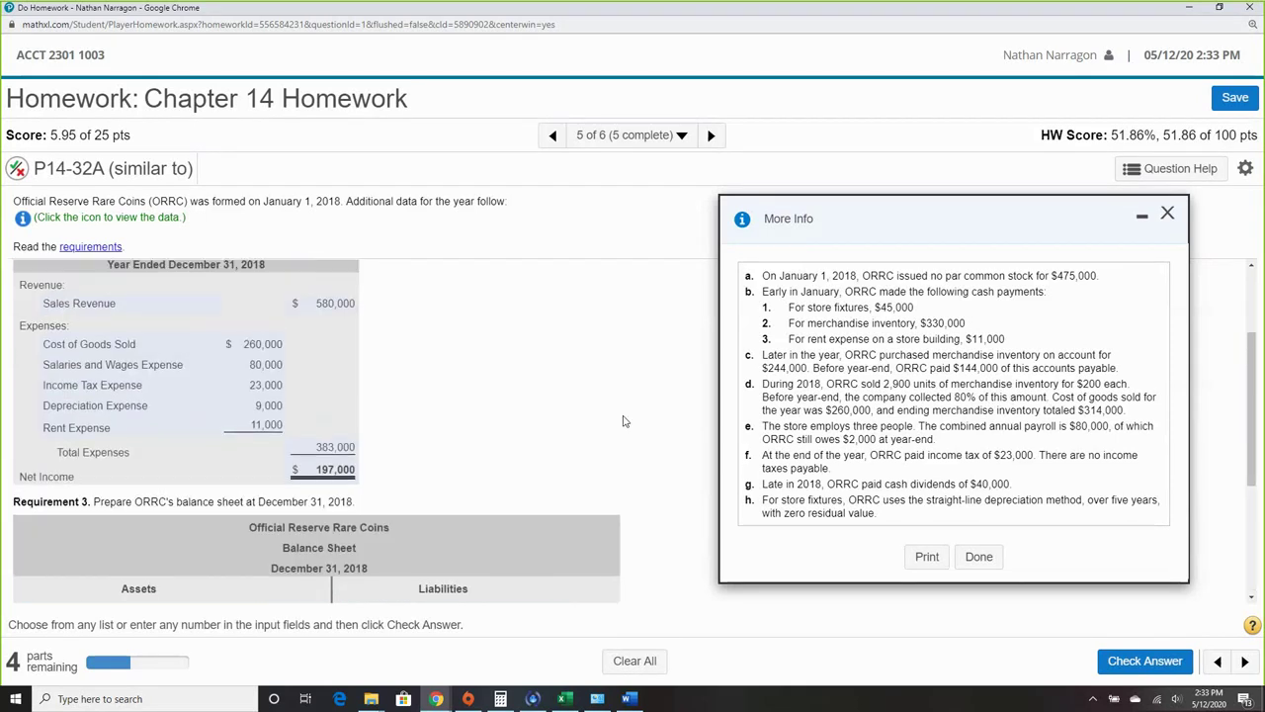
Compute 20% of the 580,000 sales in Calculator, giving 116,000.
{"action": "scroll", "coordinate": [623, 421], "scroll_direction": "up", "scroll_amount": 1}
{"action": "scroll", "coordinate": [623, 465], "scroll_direction": "down", "scroll_amount": 1}
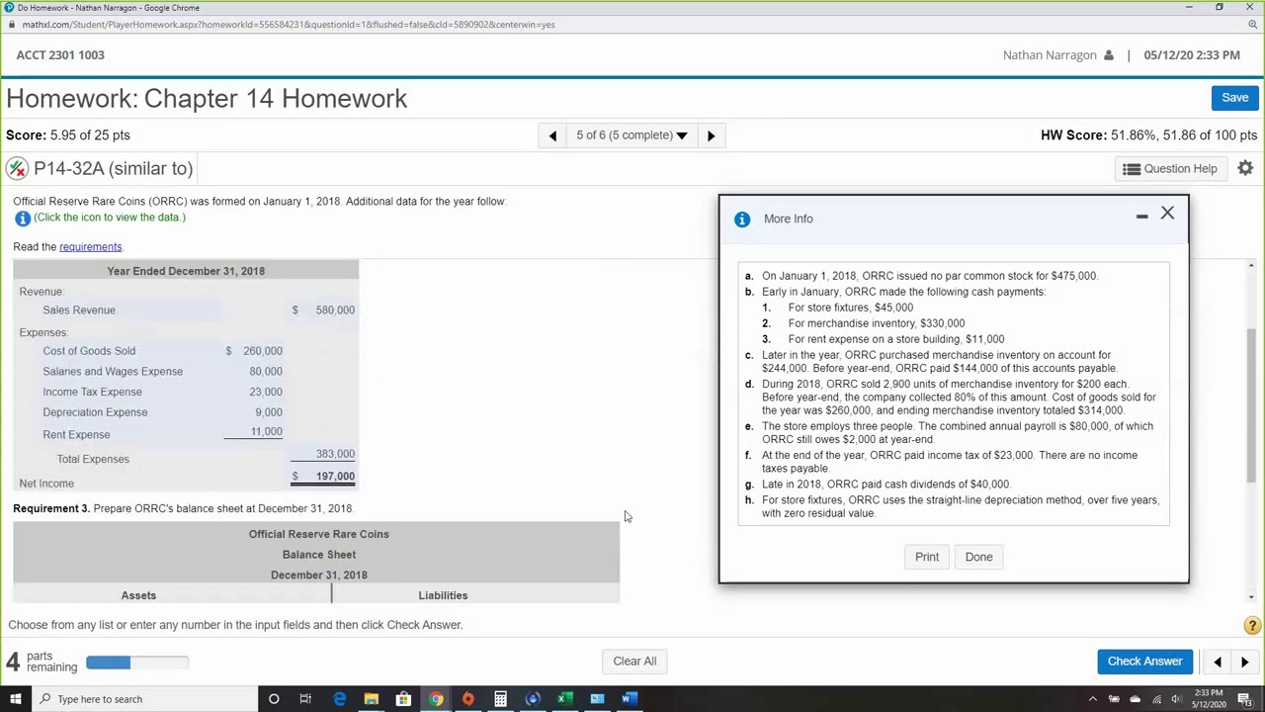
{"action": "mouse_move", "coordinate": [500, 698]}
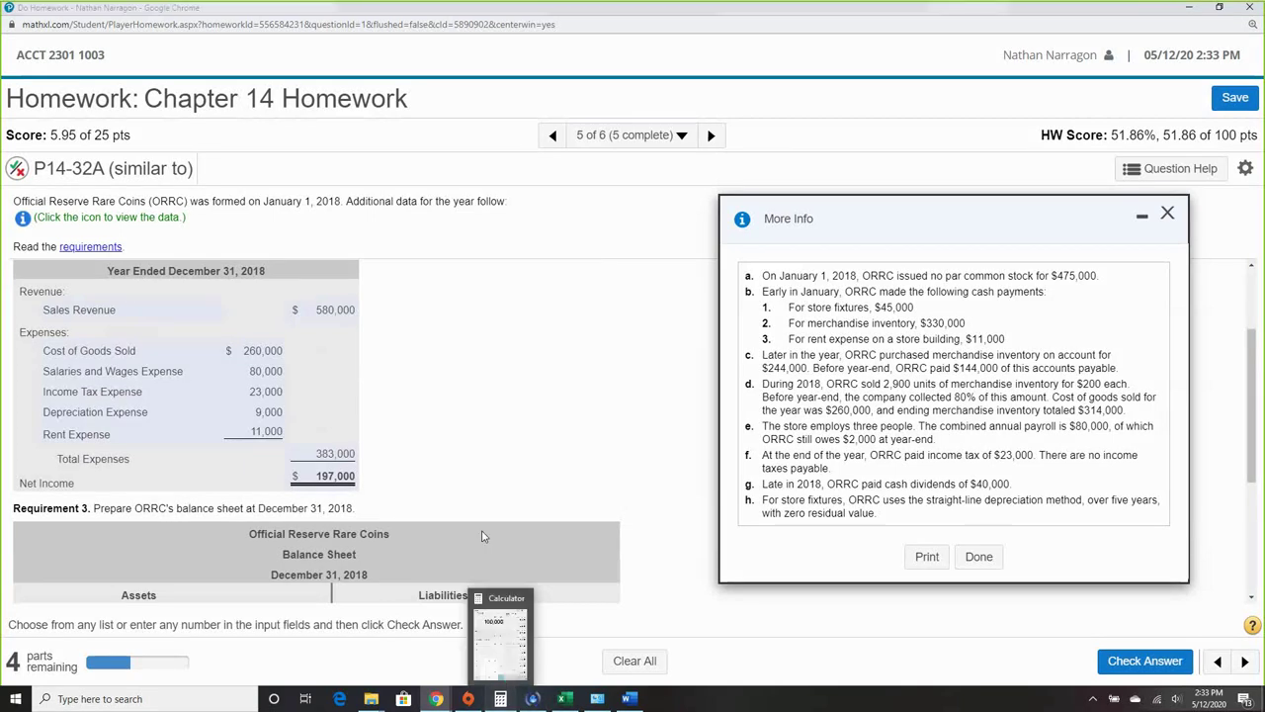
{"action": "left_click", "coordinate": [501, 637]}
{"action": "type", "text": "5800000"}
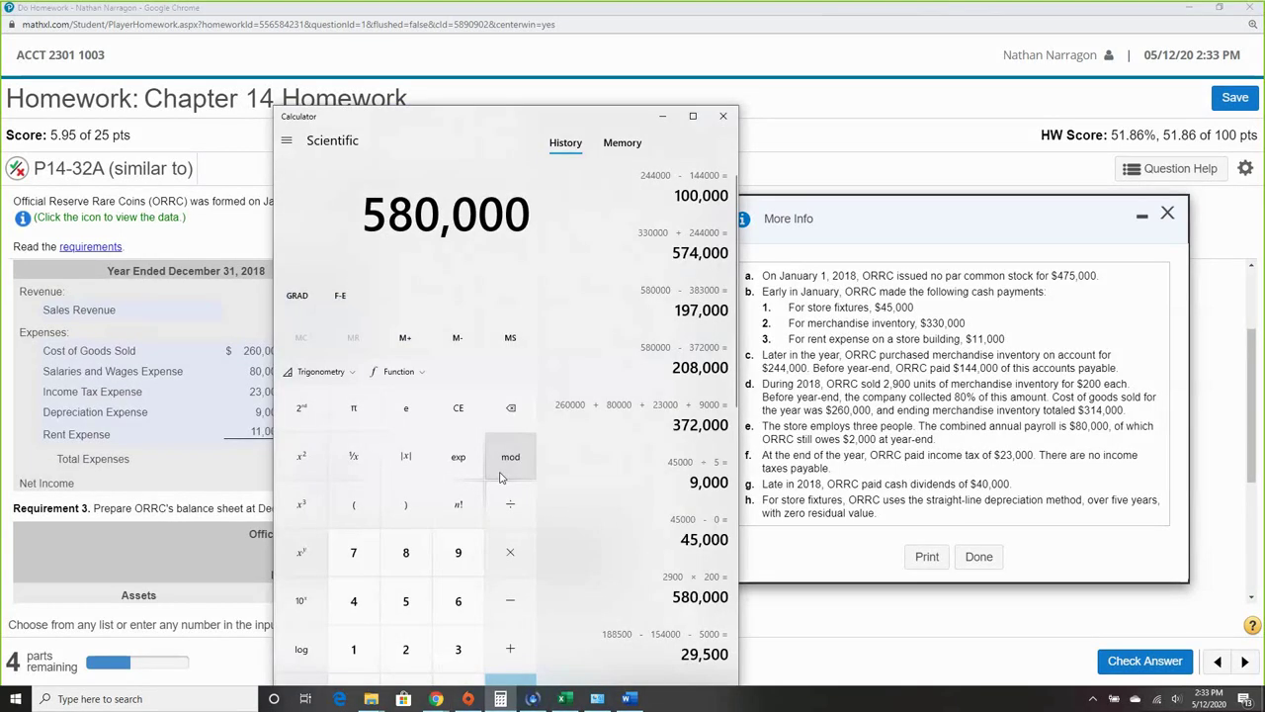
{"action": "type", "text": "*.2"}
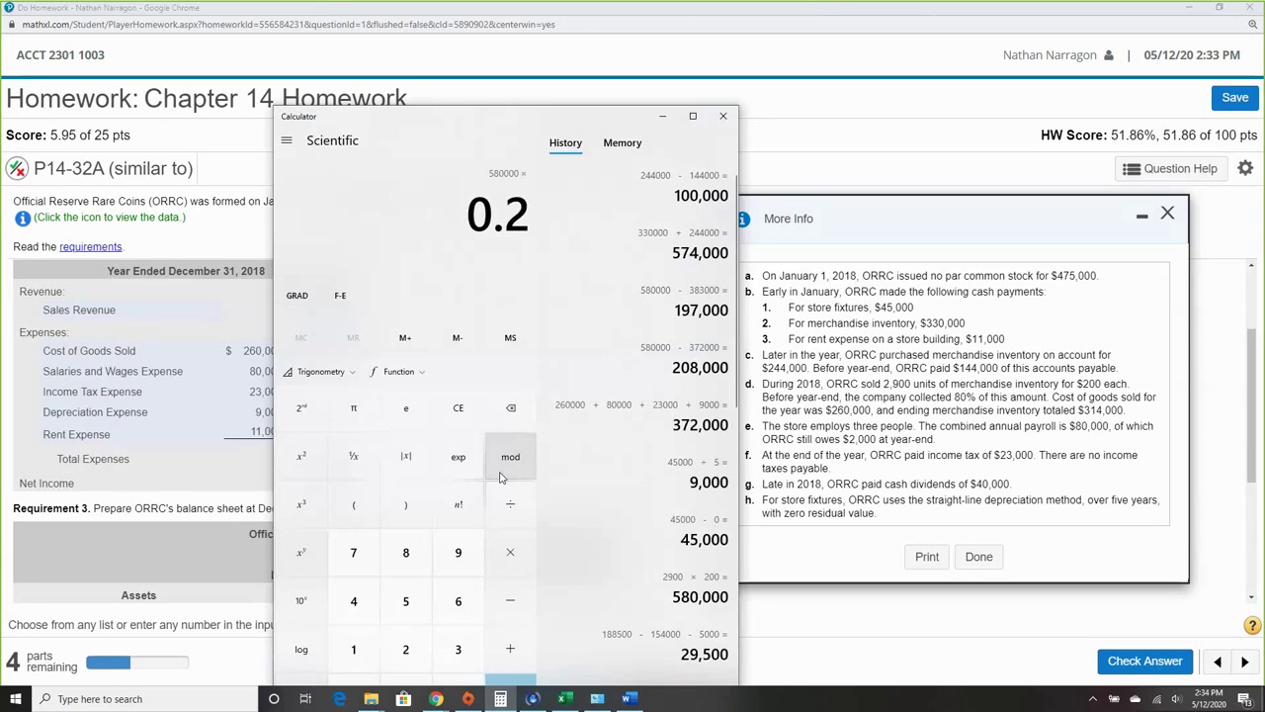
{"action": "key", "text": "Return"}
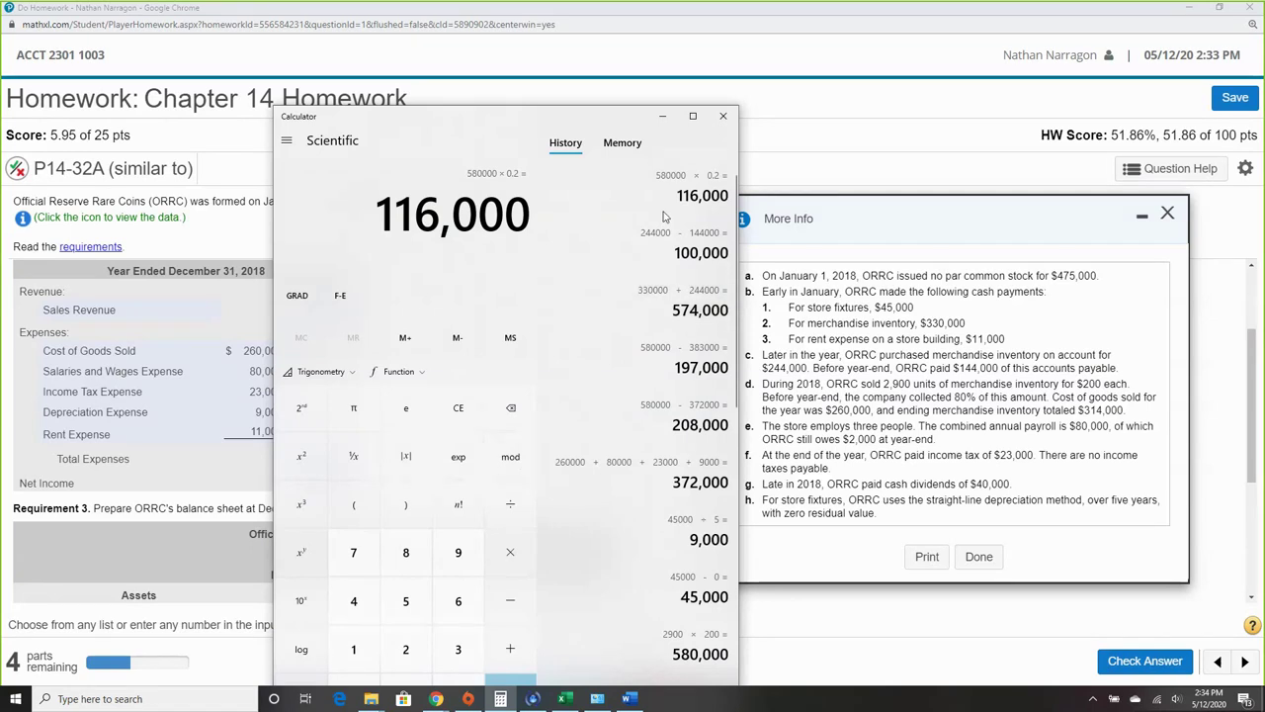
{"action": "left_click", "coordinate": [662, 116]}
Enter 116,000 as the Accounts Receivable amount.
{"action": "scroll", "coordinate": [585, 257], "scroll_direction": "down", "scroll_amount": 3}
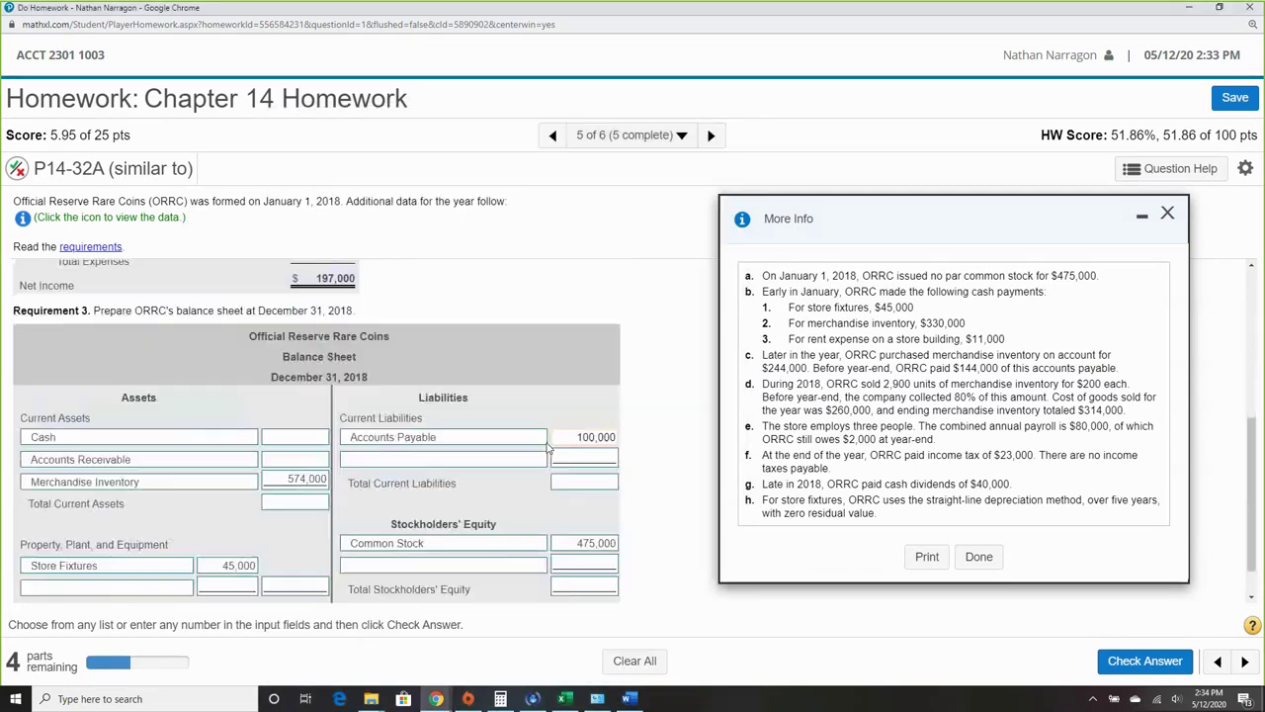
{"action": "left_click", "coordinate": [313, 420]}
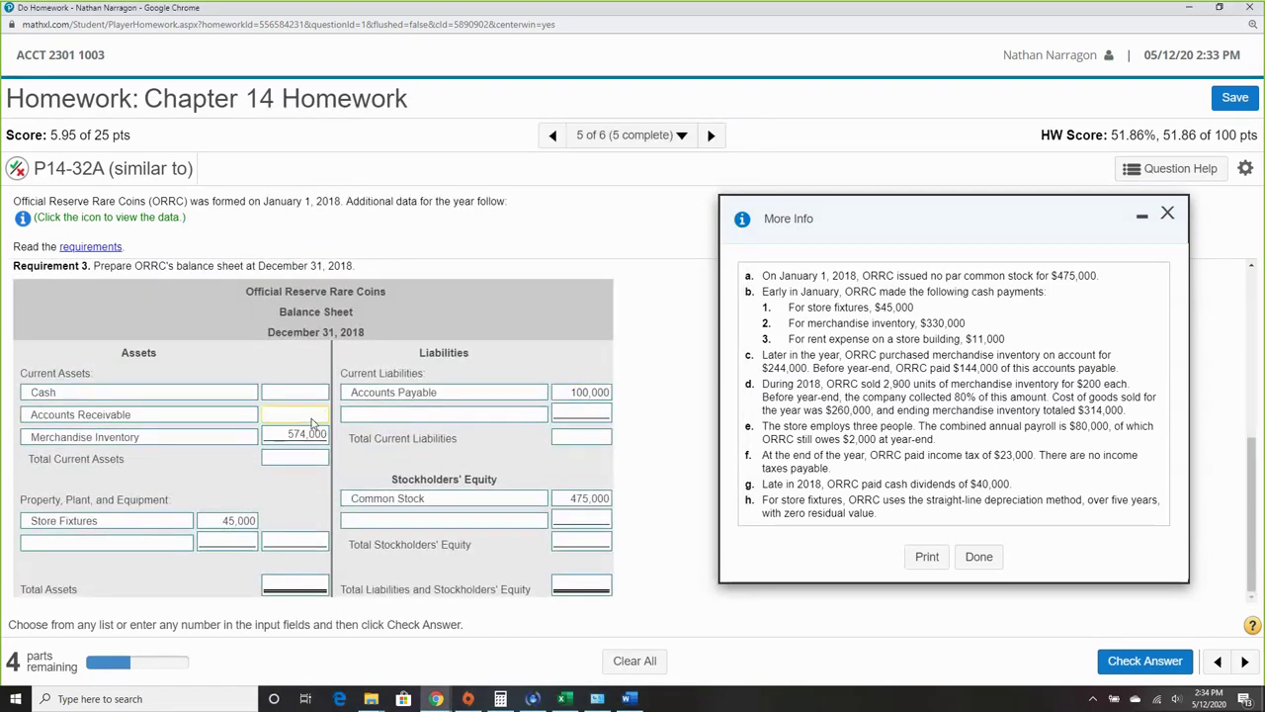
{"action": "type", "text": "116,000"}
{"action": "left_click", "coordinate": [623, 462]}
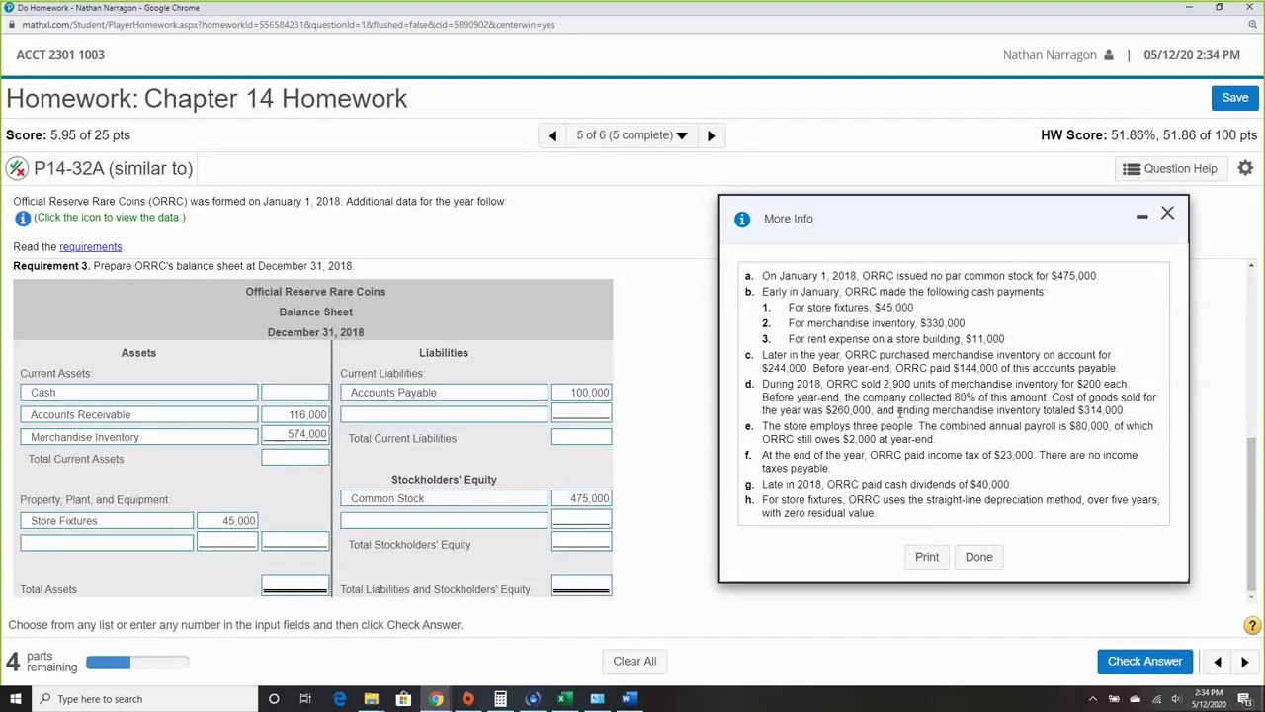
Replace Merchandise Inventory's 574,000 with the year-end 314,000 from item d.
{"action": "left_click_drag", "start_coordinate": [900, 413], "coordinate": [1079, 411]}
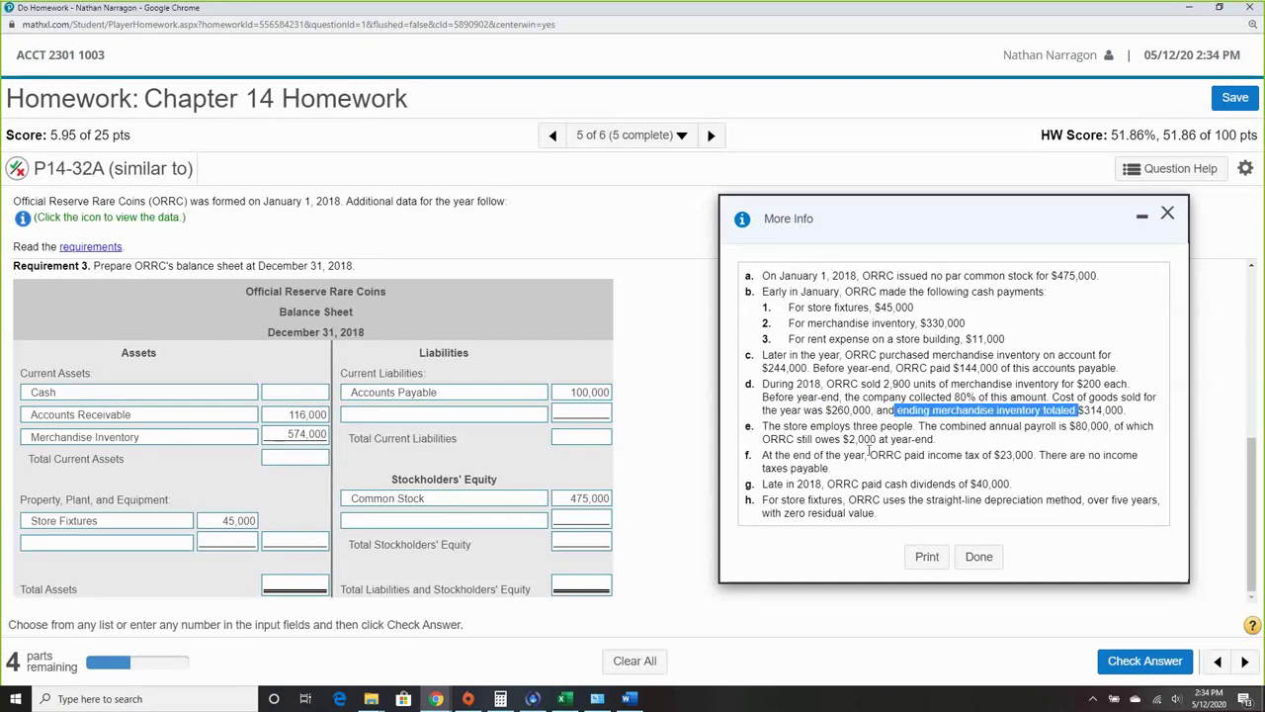
{"action": "left_click", "coordinate": [280, 437]}
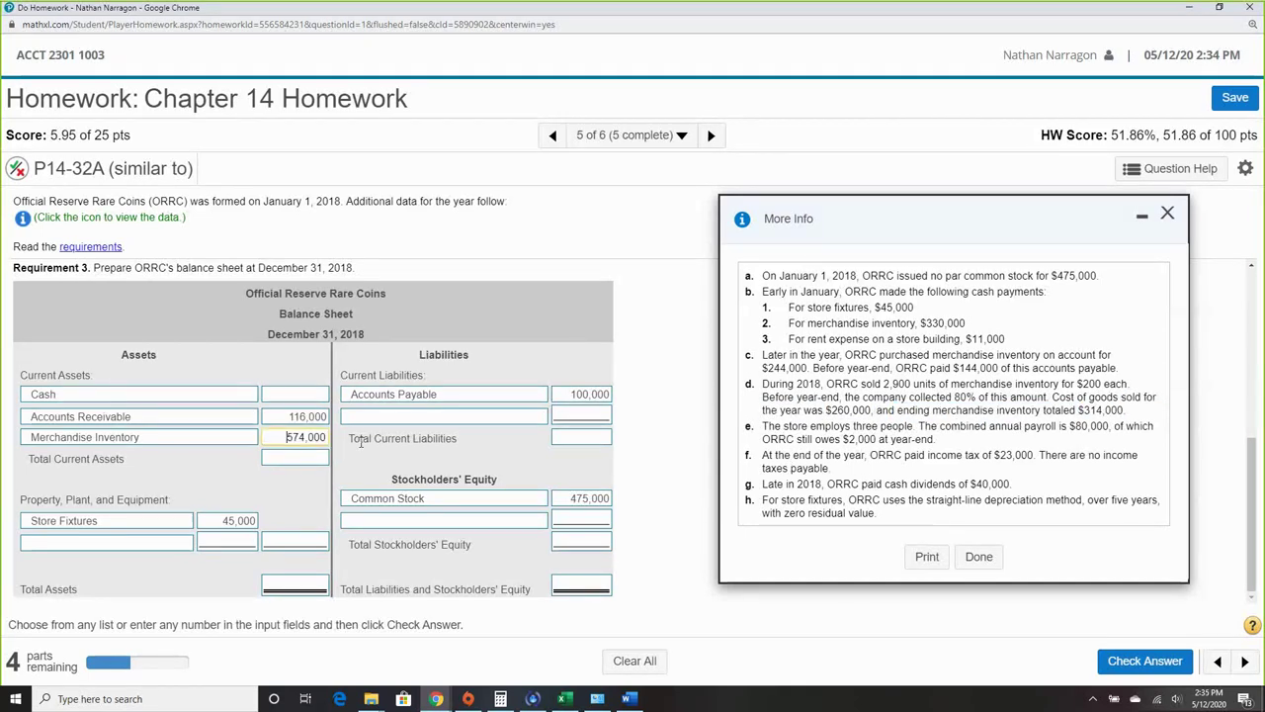
{"action": "key", "text": "ctrl+a"}
{"action": "type", "text": "314,000"}
{"action": "left_click_drag", "start_coordinate": [767, 425], "coordinate": [1143, 427]}
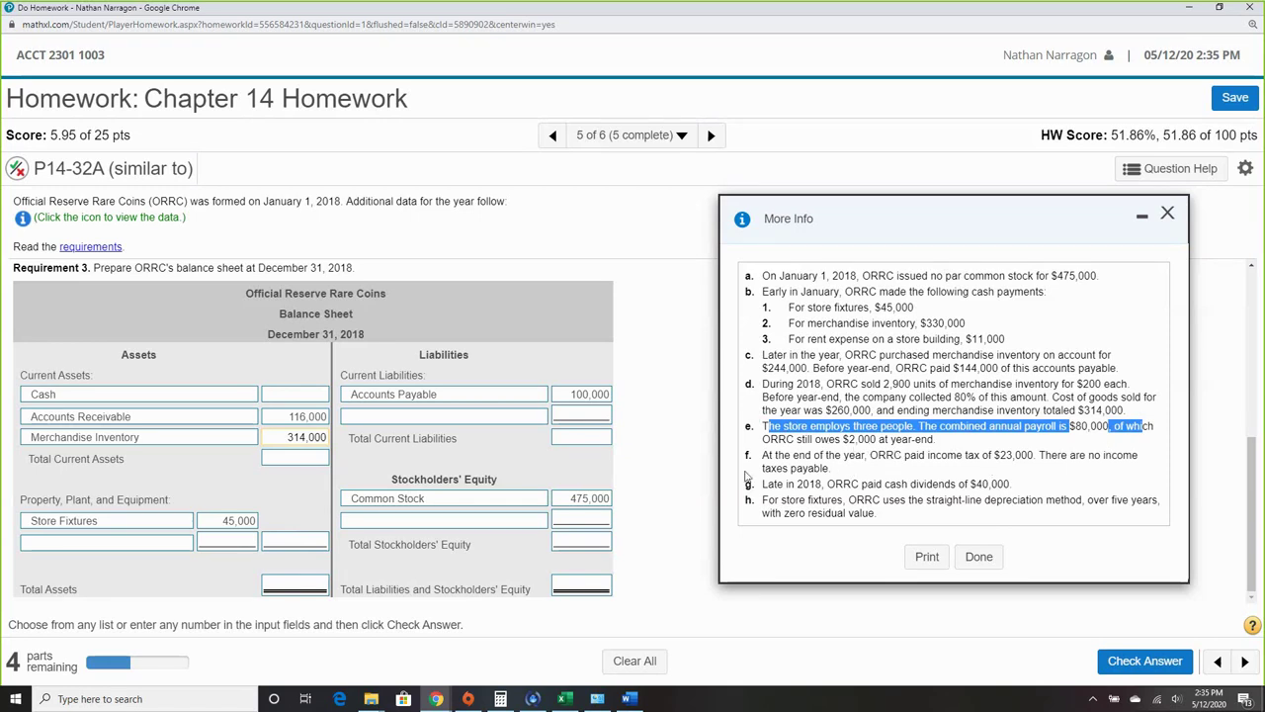
Add Salaries Payable as the second current liability with an amount of 2,000.
{"action": "left_click", "coordinate": [502, 419]}
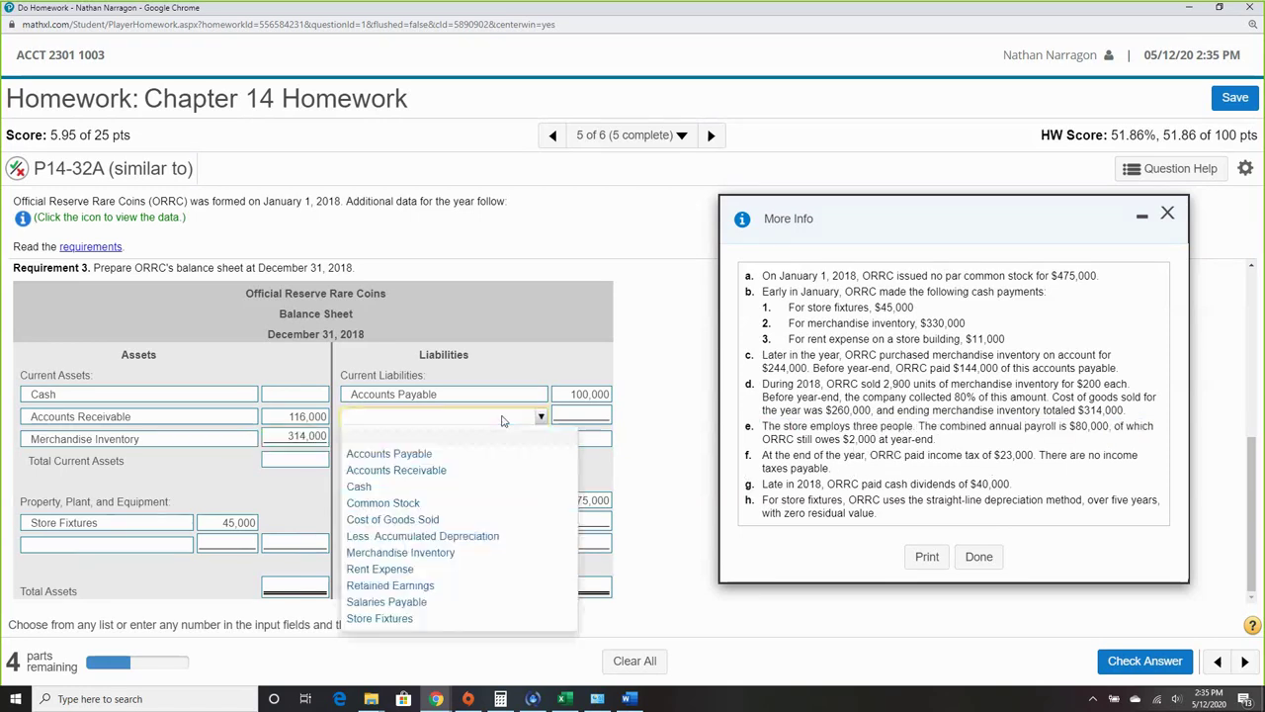
{"action": "left_click", "coordinate": [460, 601]}
{"action": "left_click", "coordinate": [599, 421]}
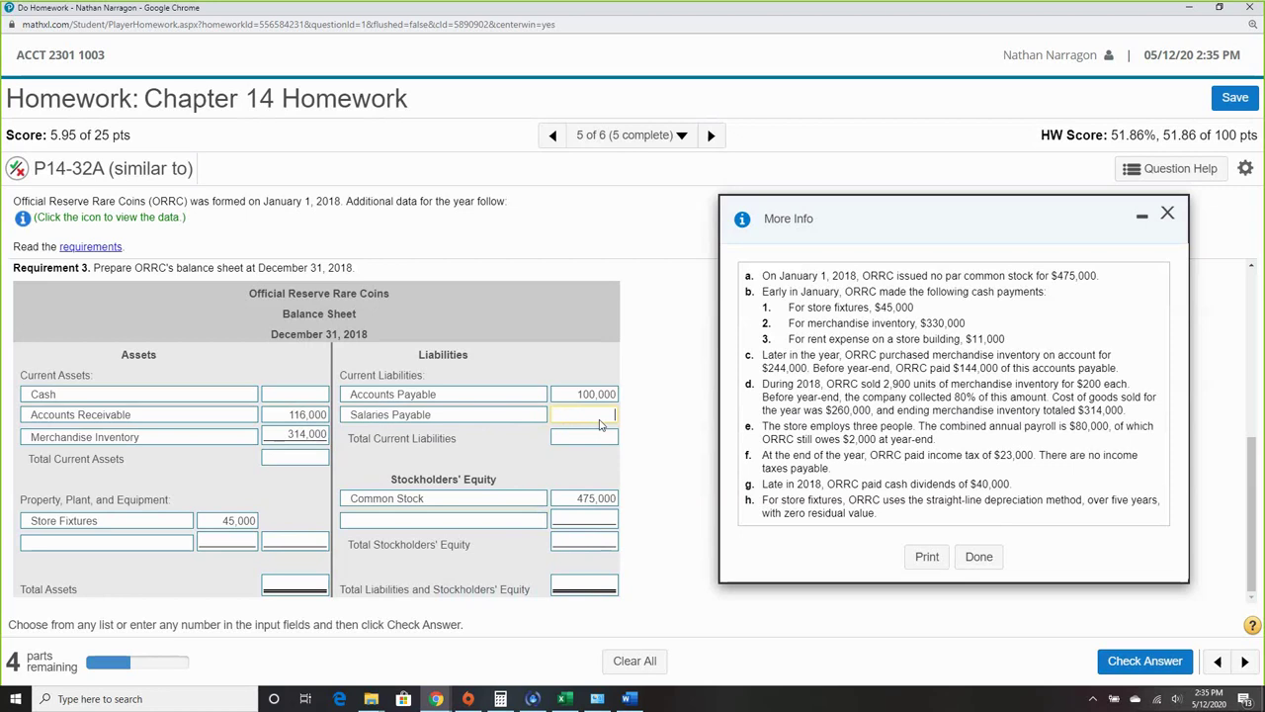
{"action": "type", "text": "2,000"}
Set the second stockholders' equity row to Retained Earnings.
{"action": "left_click", "coordinate": [460, 525]}
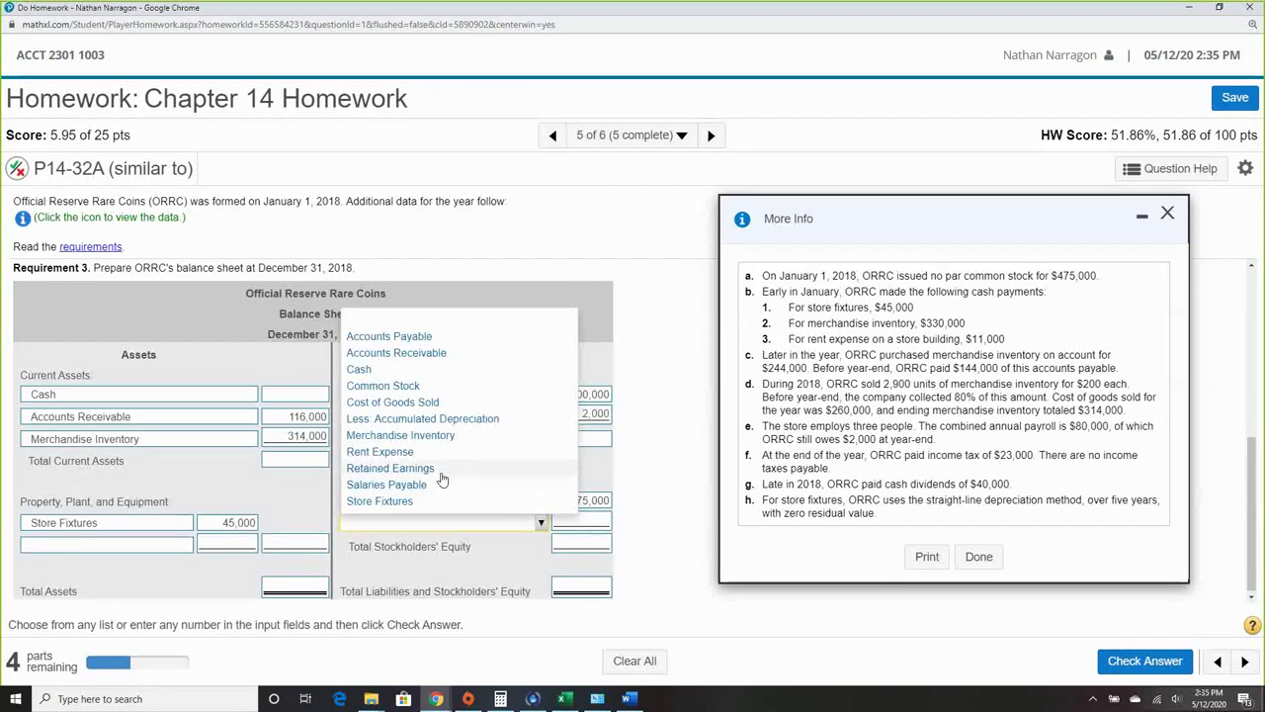
{"action": "left_click", "coordinate": [447, 479]}
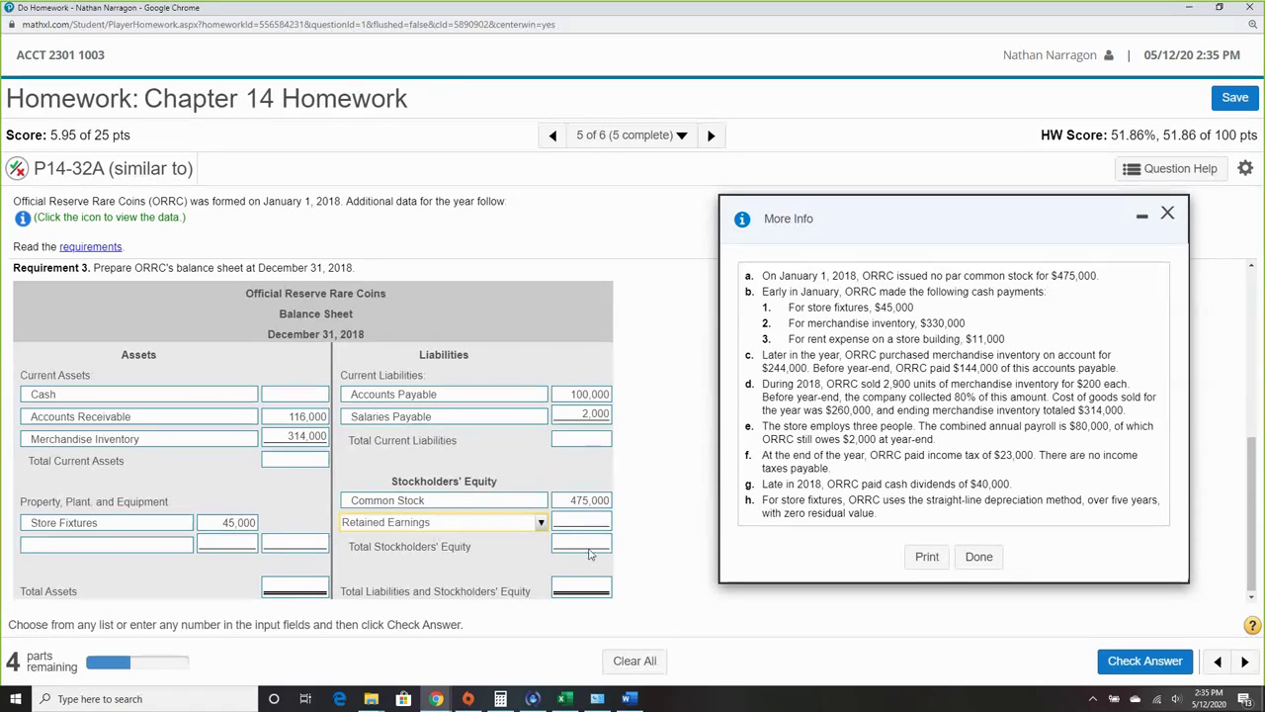
{"action": "scroll", "coordinate": [652, 535], "scroll_direction": "up", "scroll_amount": 1}
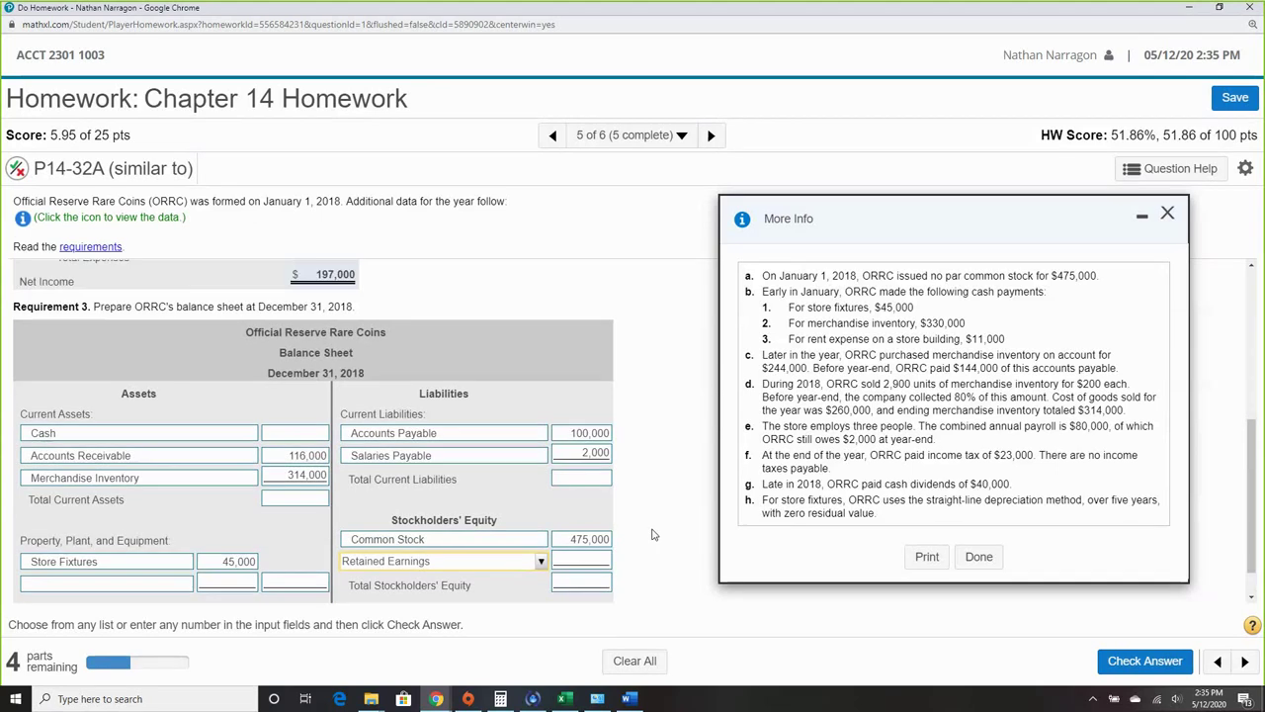
In Calculator, compute 197,000 net income minus 40,000 dividends to get 157,000.
{"action": "scroll", "coordinate": [653, 535], "scroll_direction": "up", "scroll_amount": 5}
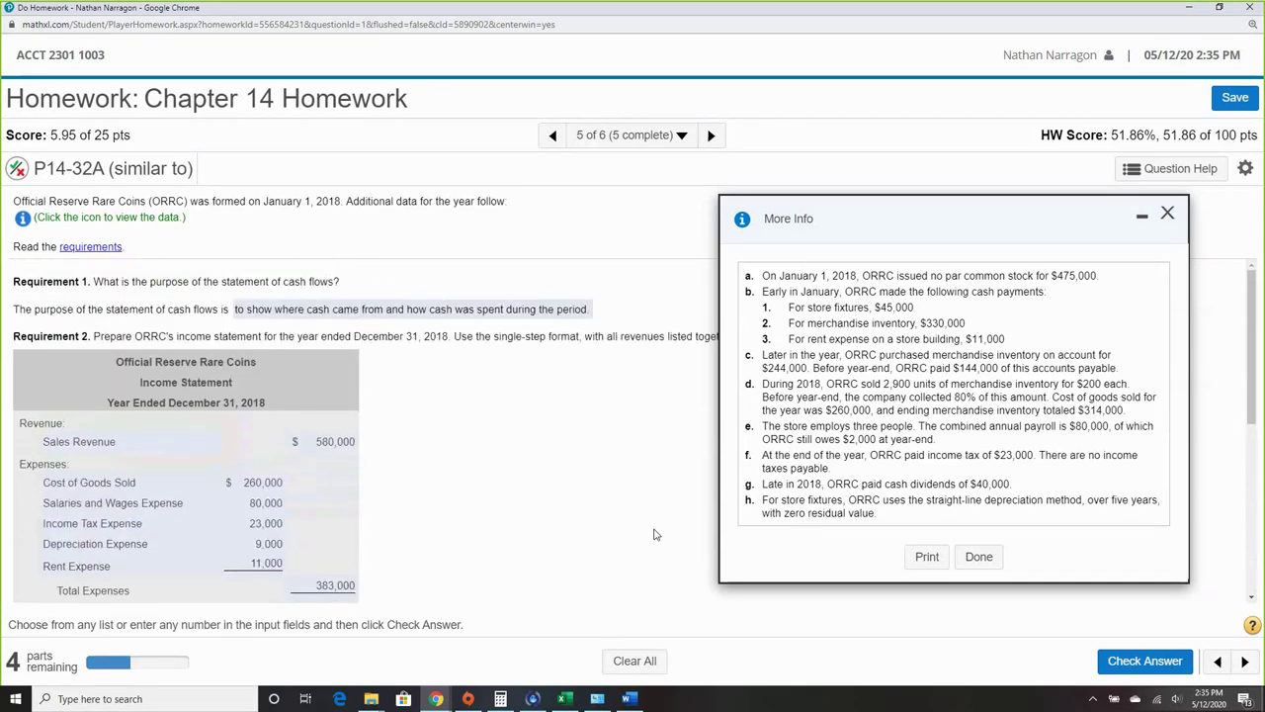
{"action": "scroll", "coordinate": [653, 535], "scroll_direction": "down", "scroll_amount": 2}
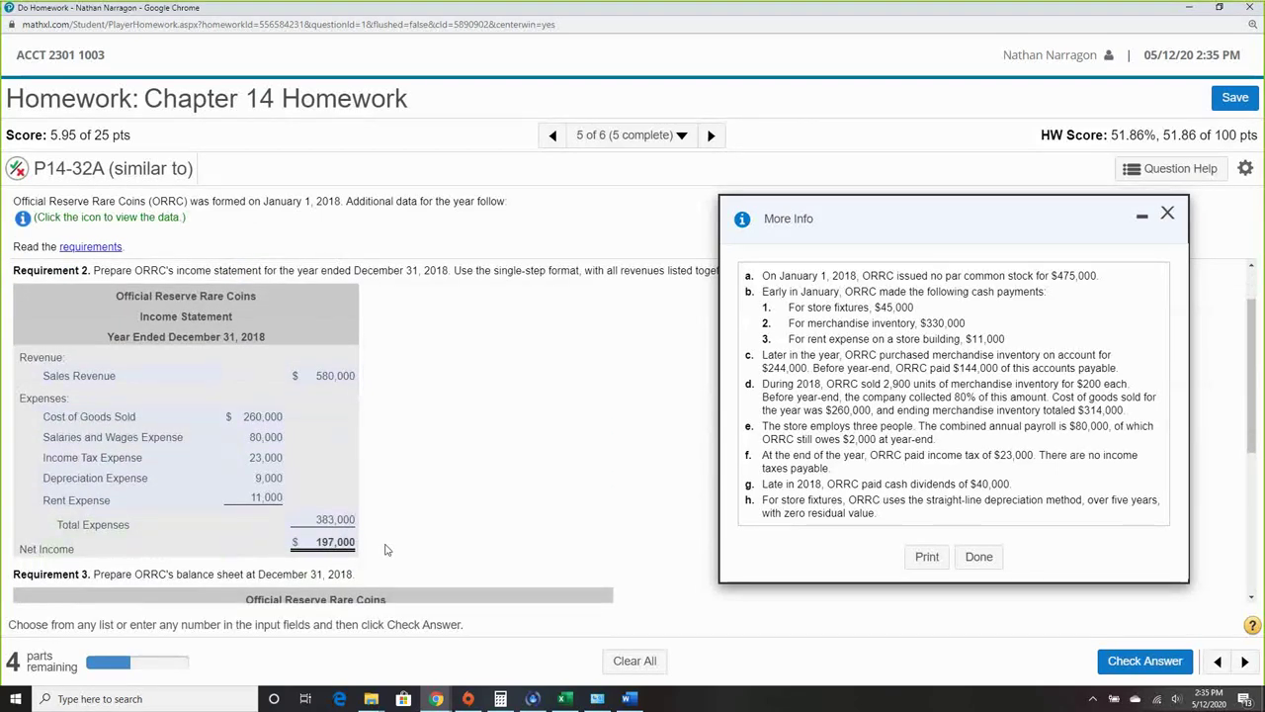
{"action": "left_click", "coordinate": [501, 699]}
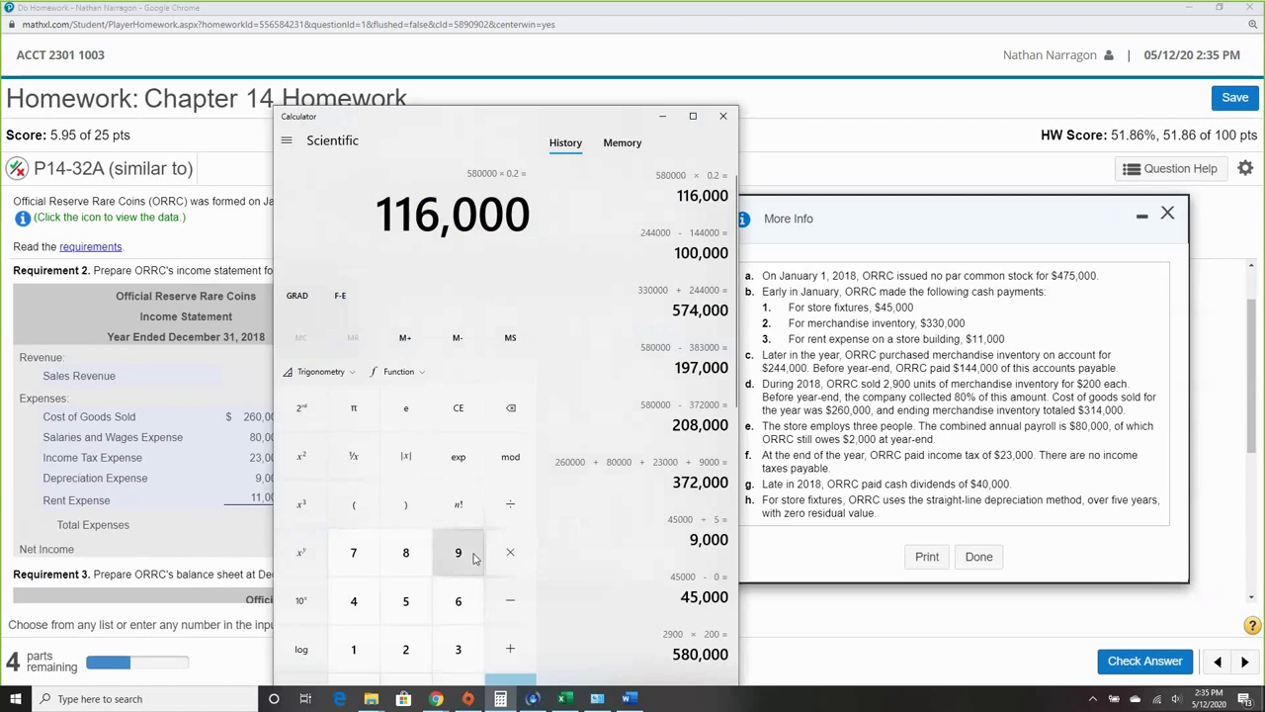
{"action": "key", "text": "Escape"}
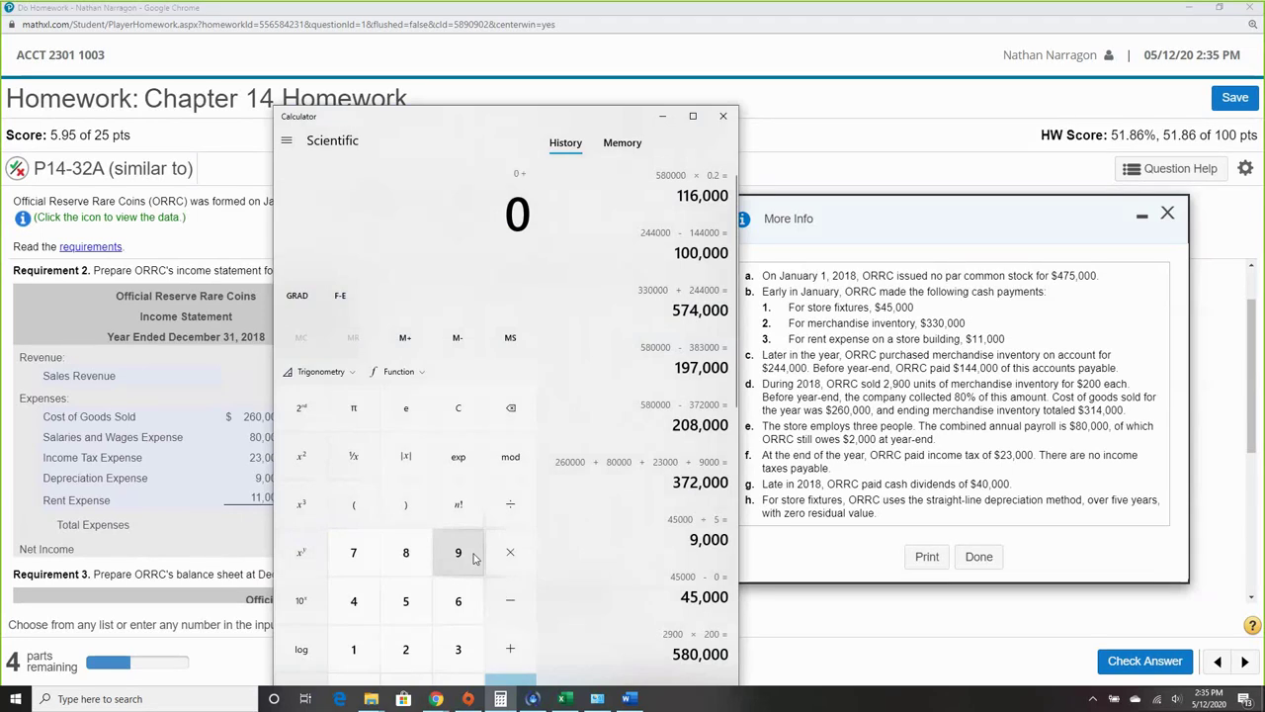
{"action": "type", "text": "1,970,0"}
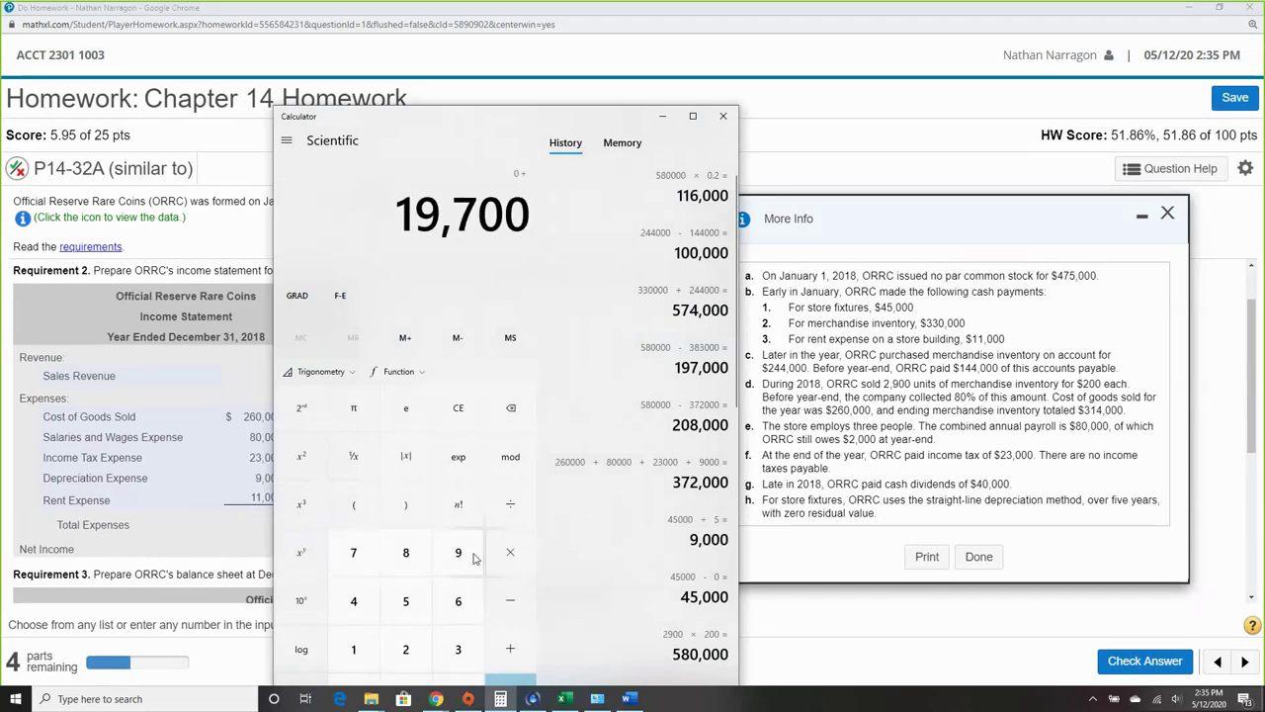
{"action": "type", "text": "00"}
{"action": "key", "text": "BackSpace"}
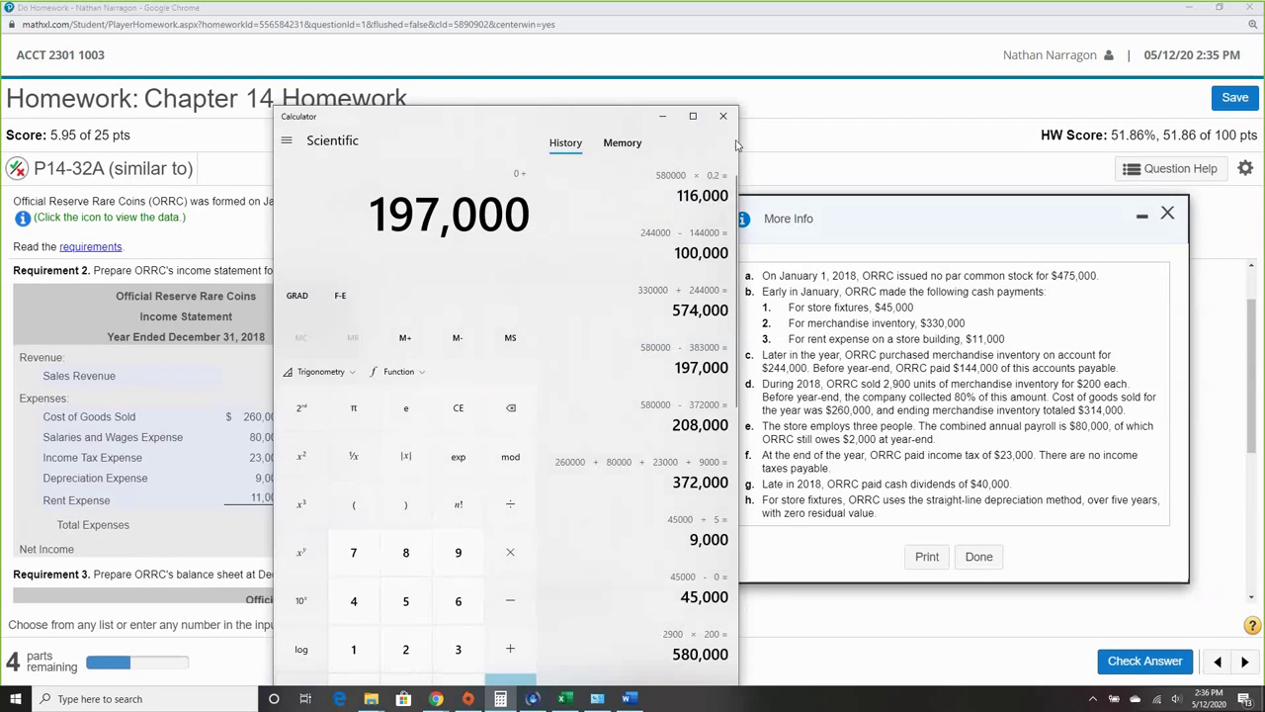
{"action": "left_click_drag", "start_coordinate": [736, 145], "coordinate": [971, 163]}
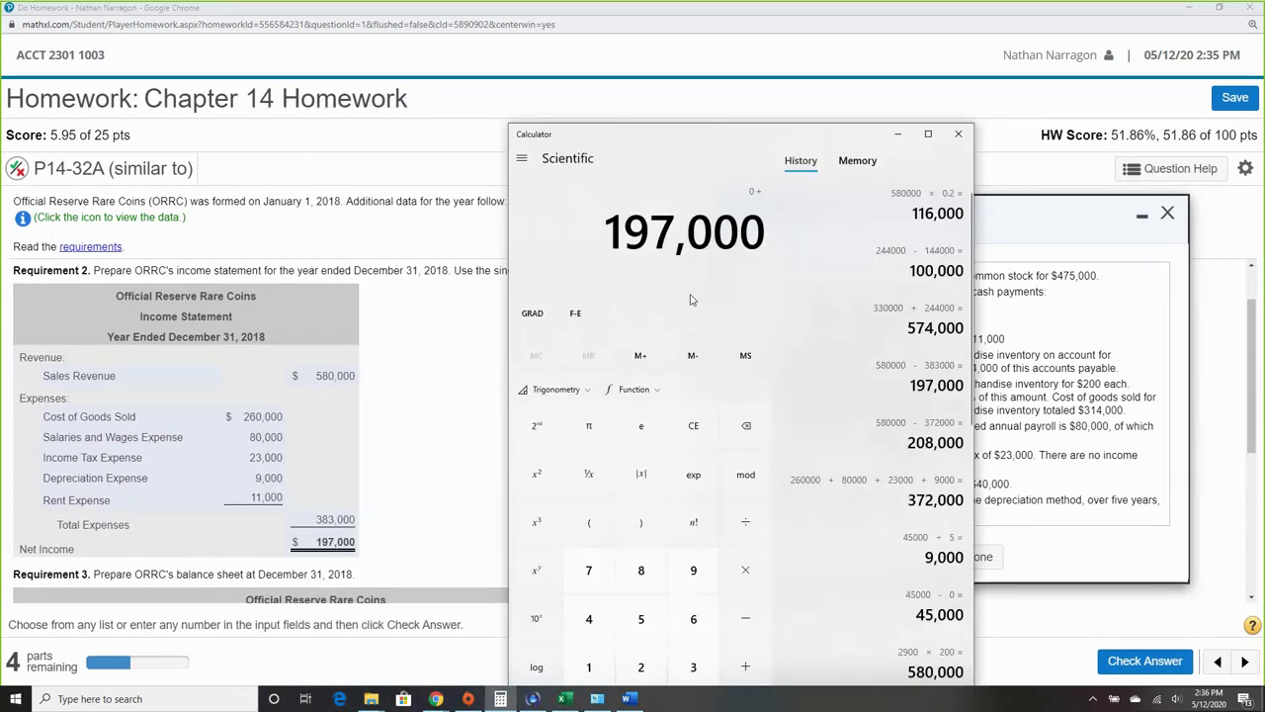
{"action": "scroll", "coordinate": [483, 432], "scroll_direction": "down", "scroll_amount": 3}
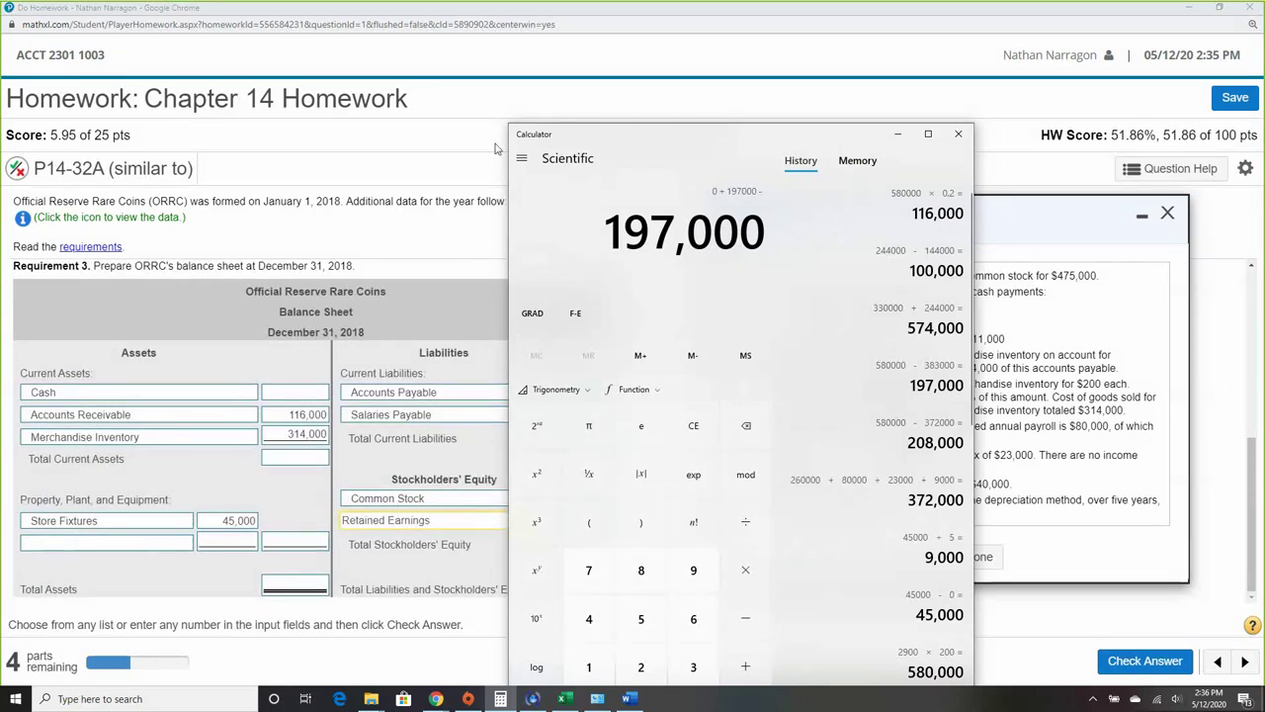
{"action": "left_click_drag", "start_coordinate": [644, 138], "coordinate": [469, 139]}
{"action": "type", "text": "40000"}
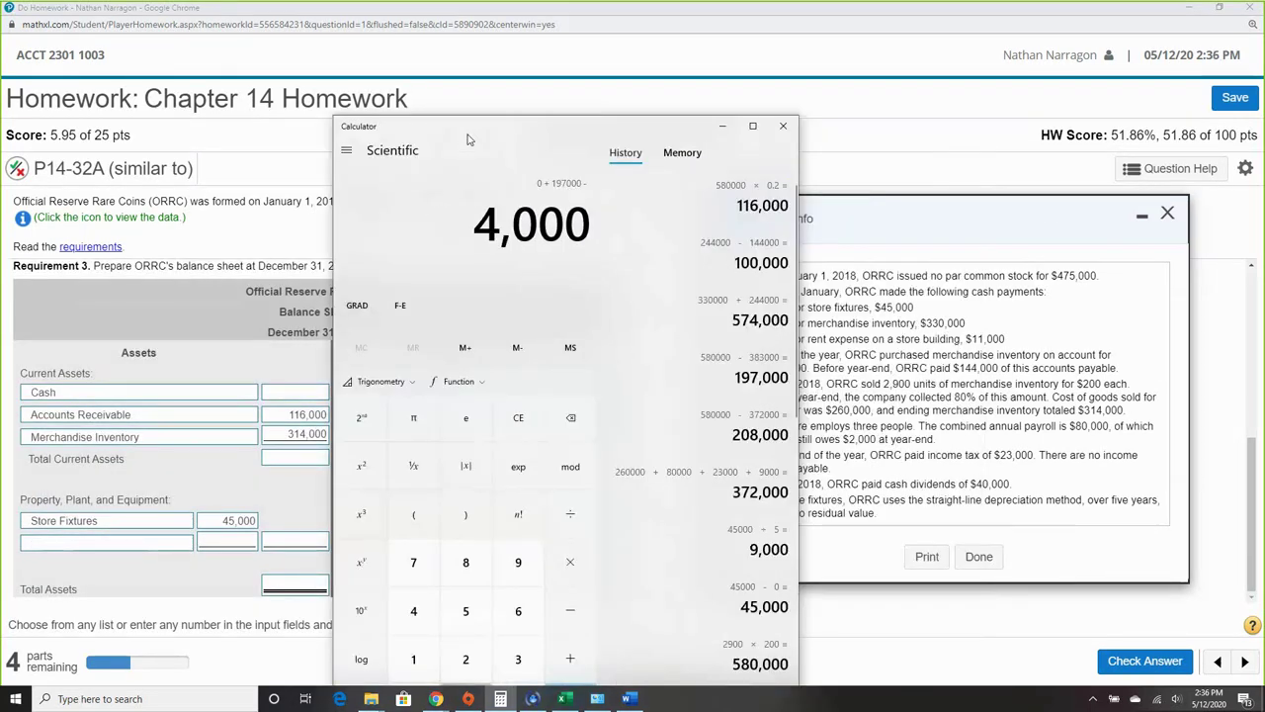
{"action": "key", "text": "Return"}
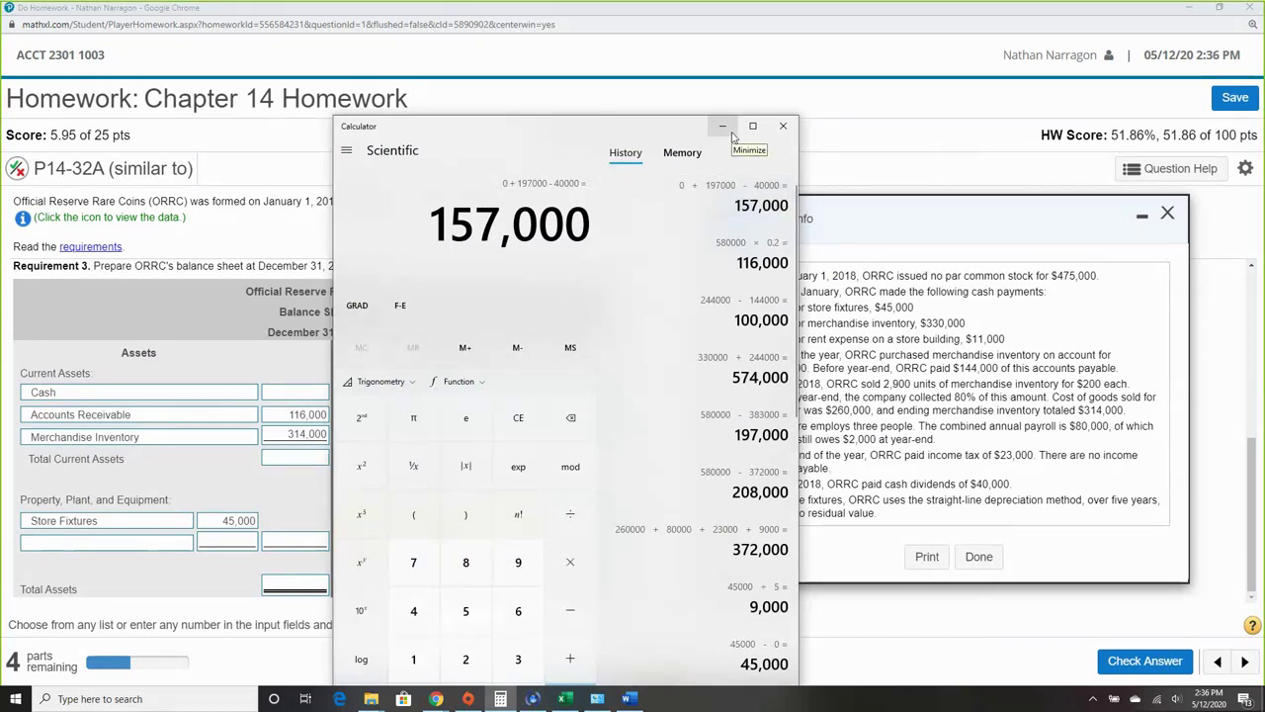
{"action": "left_click", "coordinate": [732, 135]}
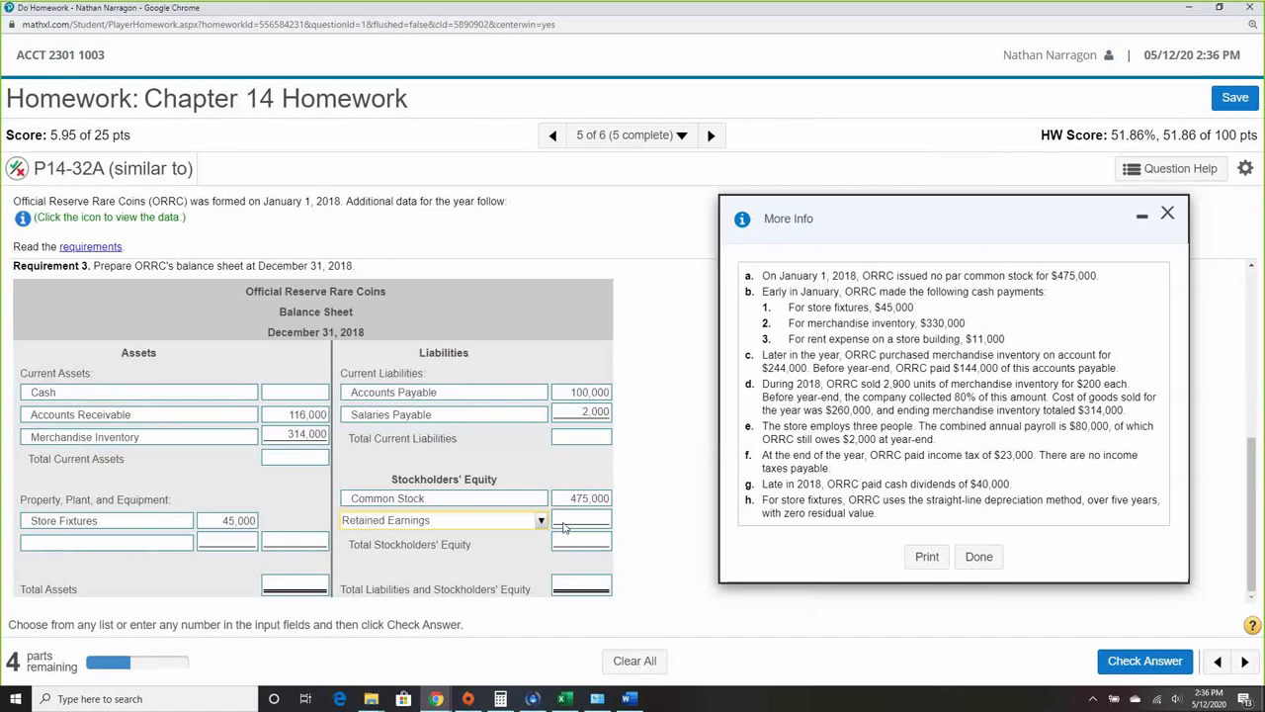
Enter 157,000 as the Retained Earnings amount.
{"action": "left_click", "coordinate": [565, 521]}
{"action": "type", "text": "157"}
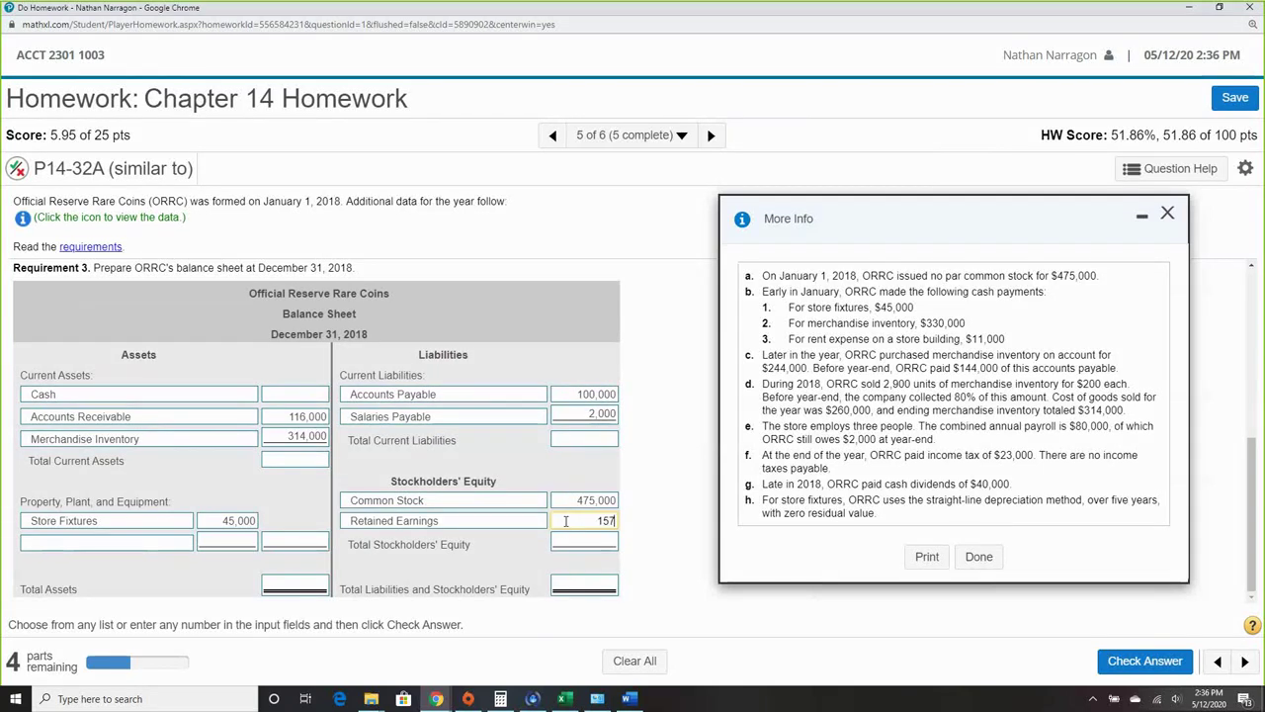
{"action": "type", "text": ",000"}
{"action": "left_click", "coordinate": [657, 560]}
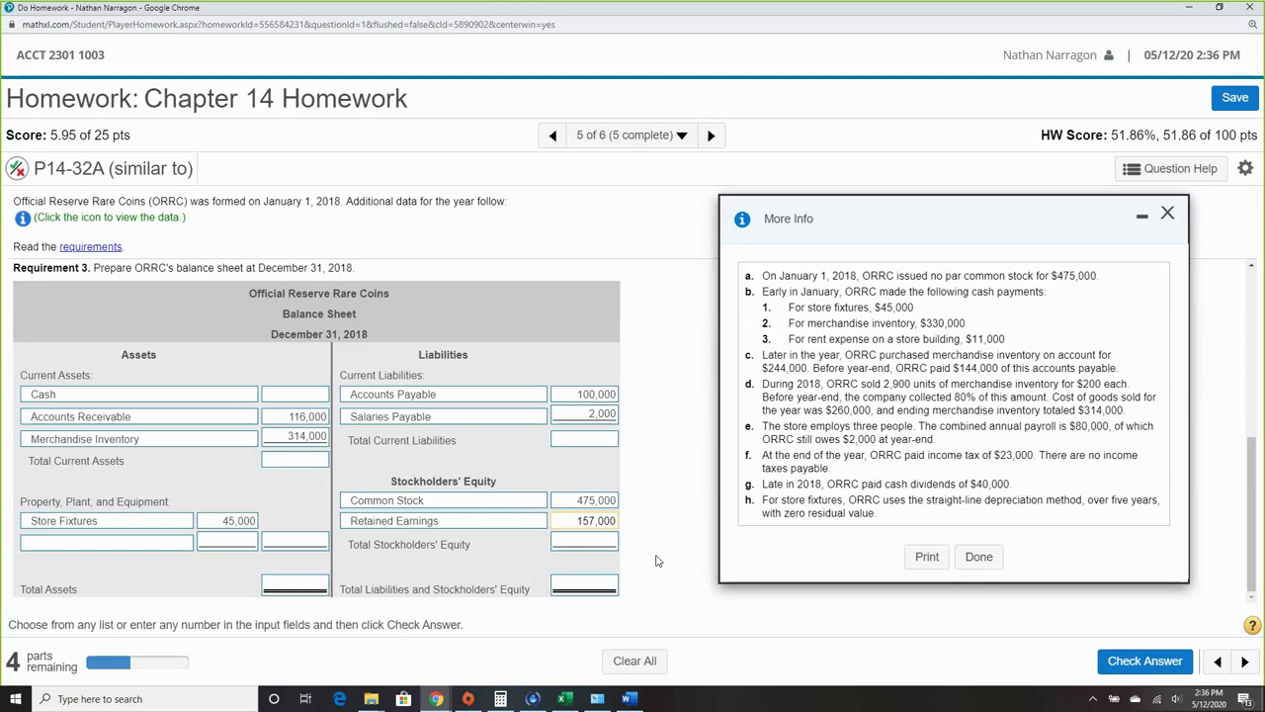
{"action": "left_click", "coordinate": [114, 543]}
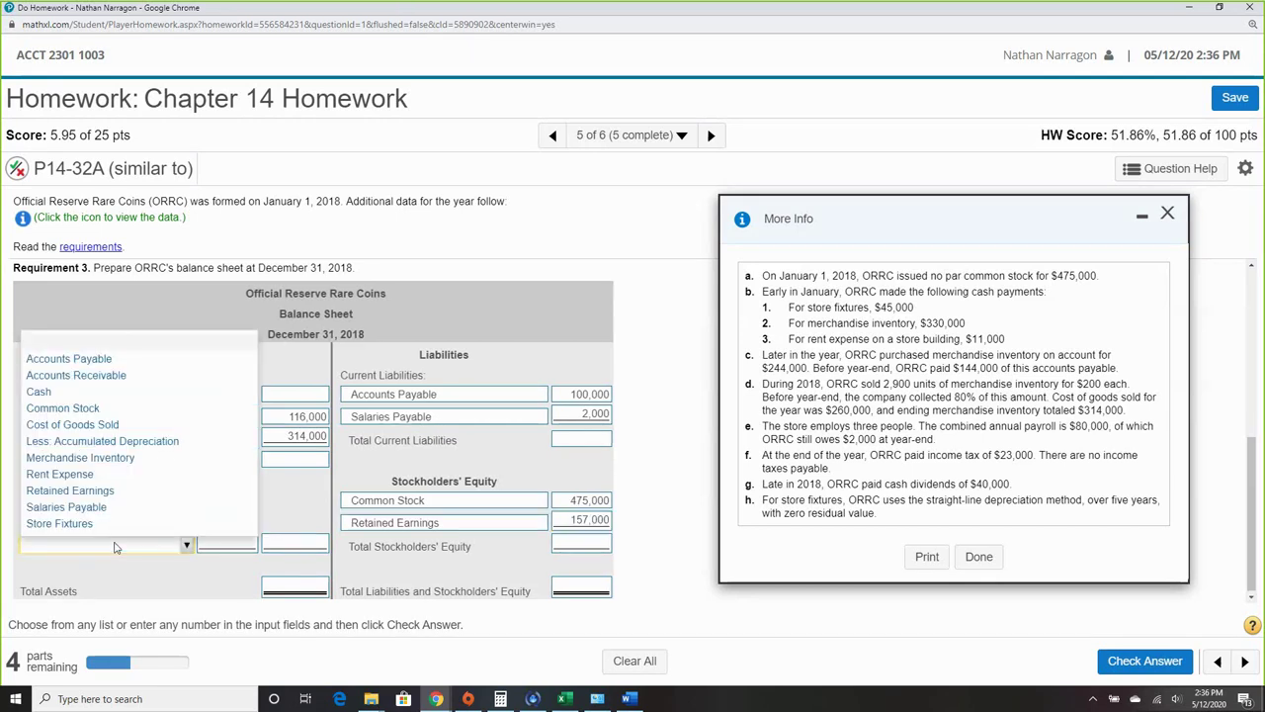
Put Less: Accumulated Depreciation of 9,000 in the row beneath Store Fixtures.
{"action": "left_click", "coordinate": [127, 441]}
{"action": "left_click", "coordinate": [233, 545]}
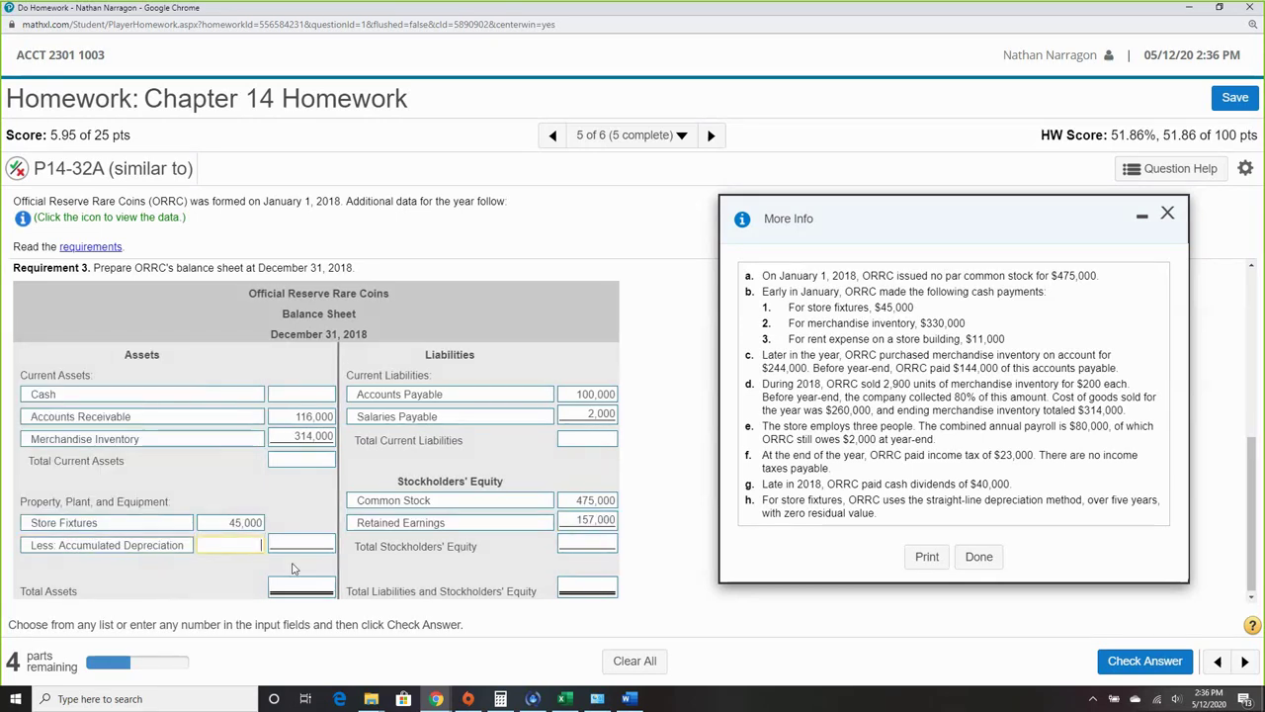
{"action": "scroll", "coordinate": [293, 569], "scroll_direction": "up", "scroll_amount": 3}
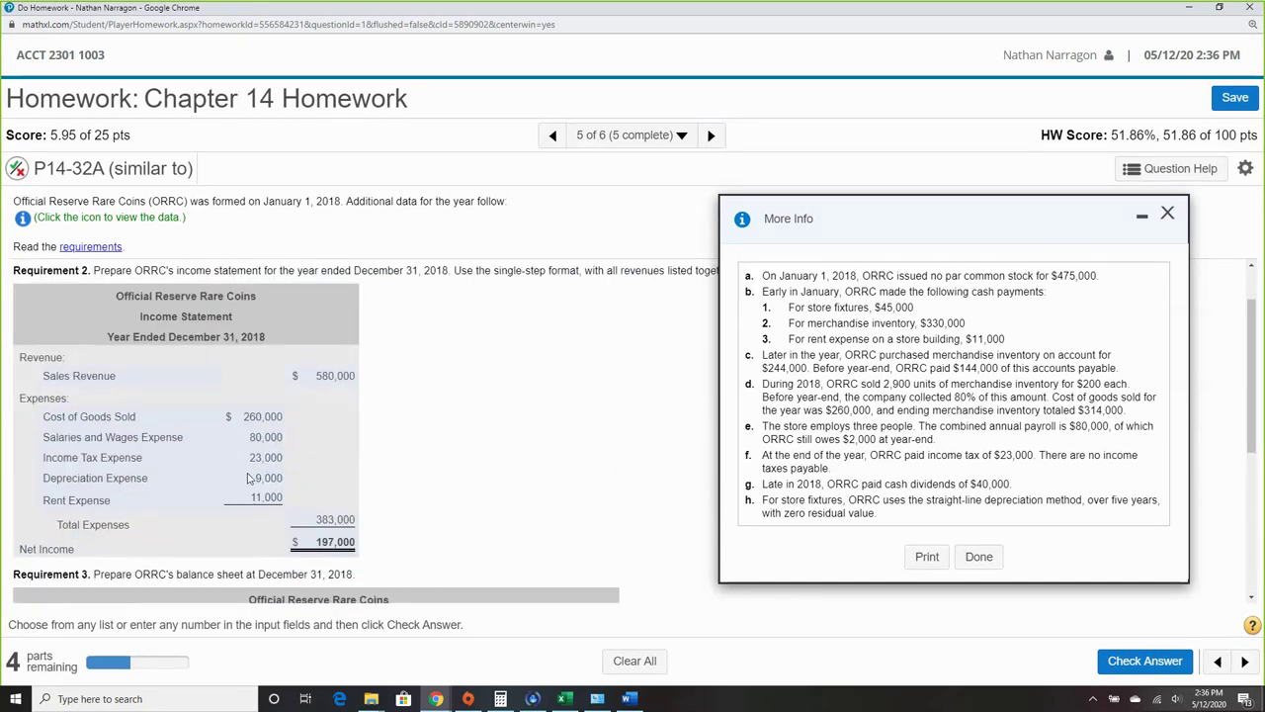
{"action": "scroll", "coordinate": [297, 491], "scroll_direction": "down", "scroll_amount": 3}
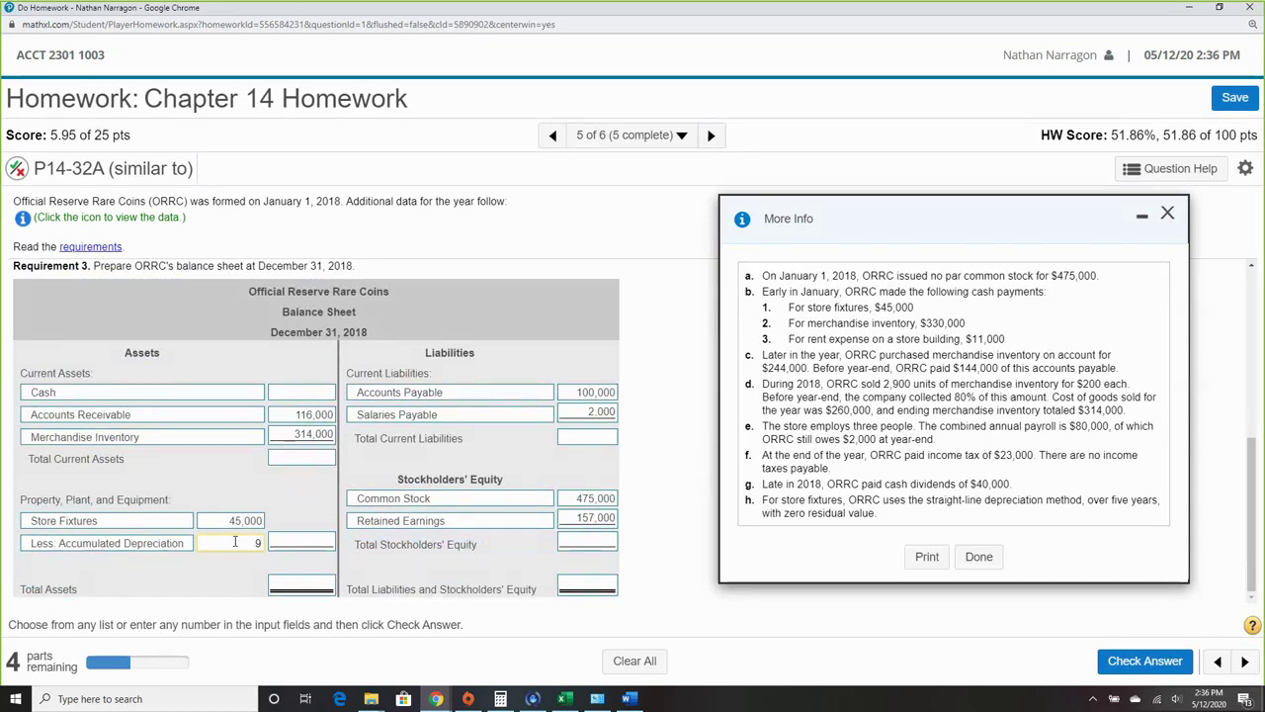
{"action": "type", "text": ",000"}
Enter 102,000 total current liabilities and 632,000 (475,000 + 157,000) total stockholders' equity.
{"action": "left_click", "coordinate": [587, 444]}
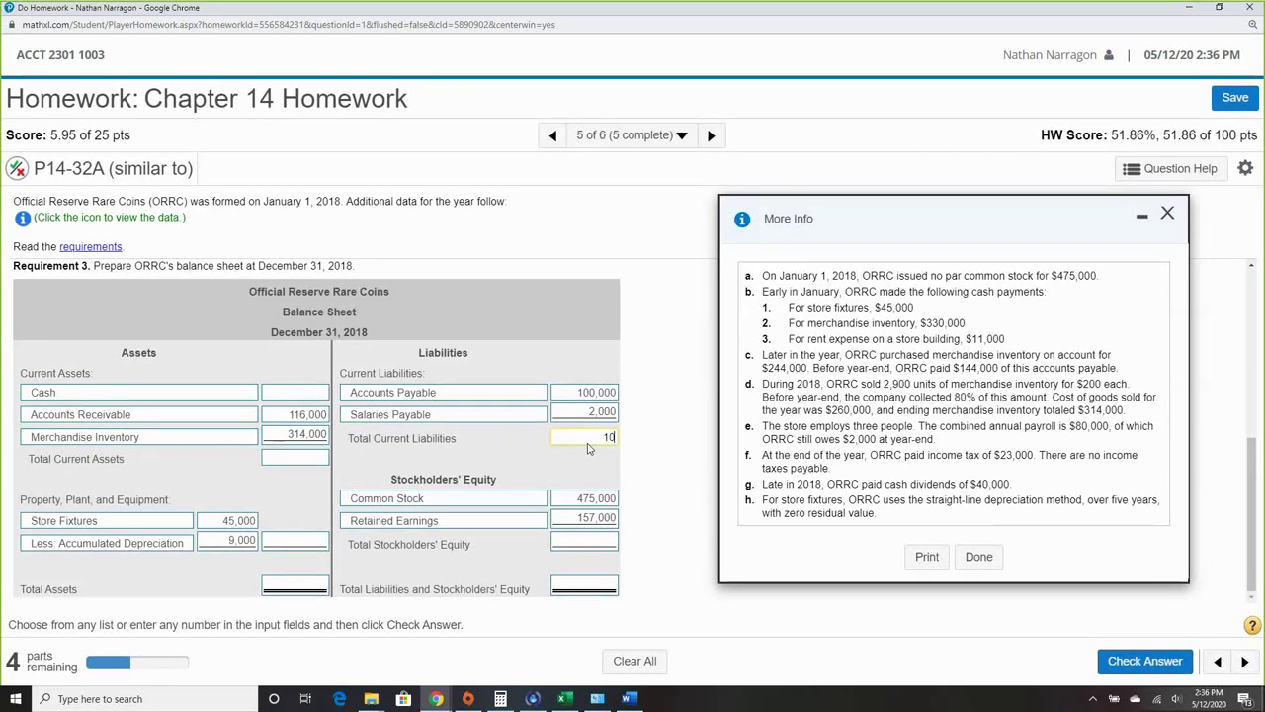
{"action": "type", "text": "102,000"}
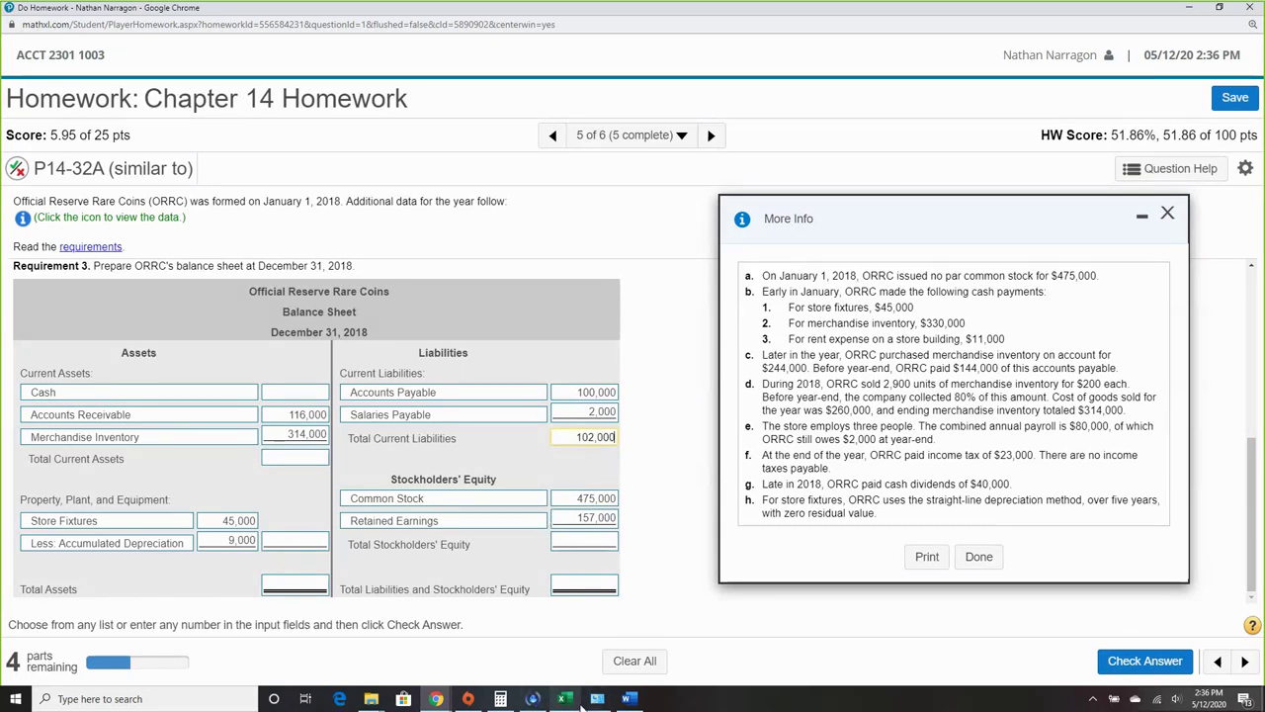
{"action": "left_click", "coordinate": [501, 699]}
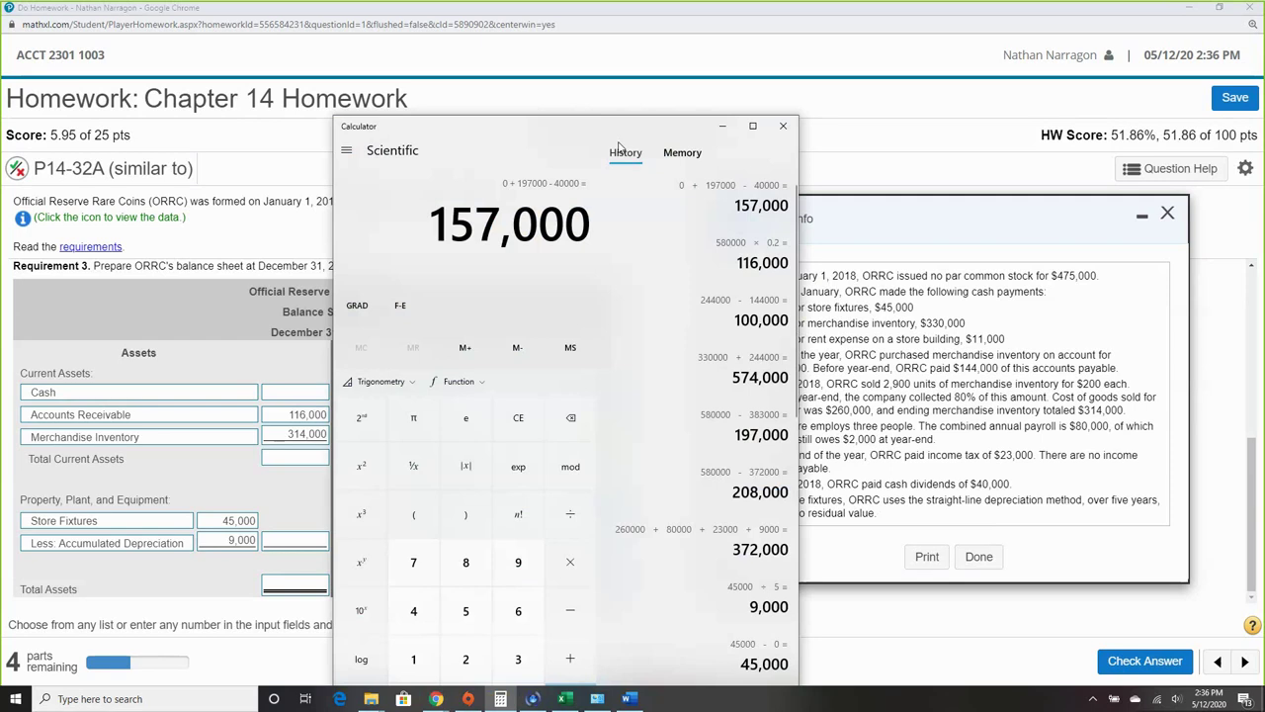
{"action": "left_click_drag", "start_coordinate": [595, 128], "coordinate": [265, 122]}
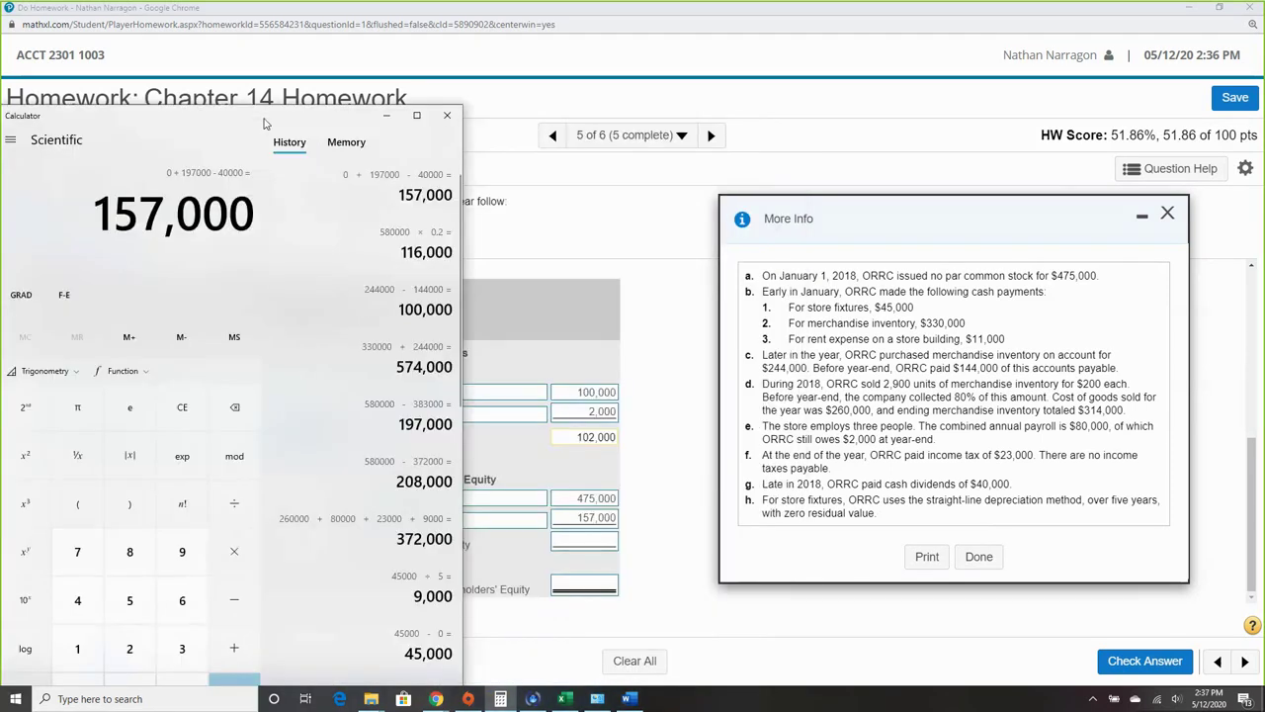
{"action": "type", "text": "475000 + "}
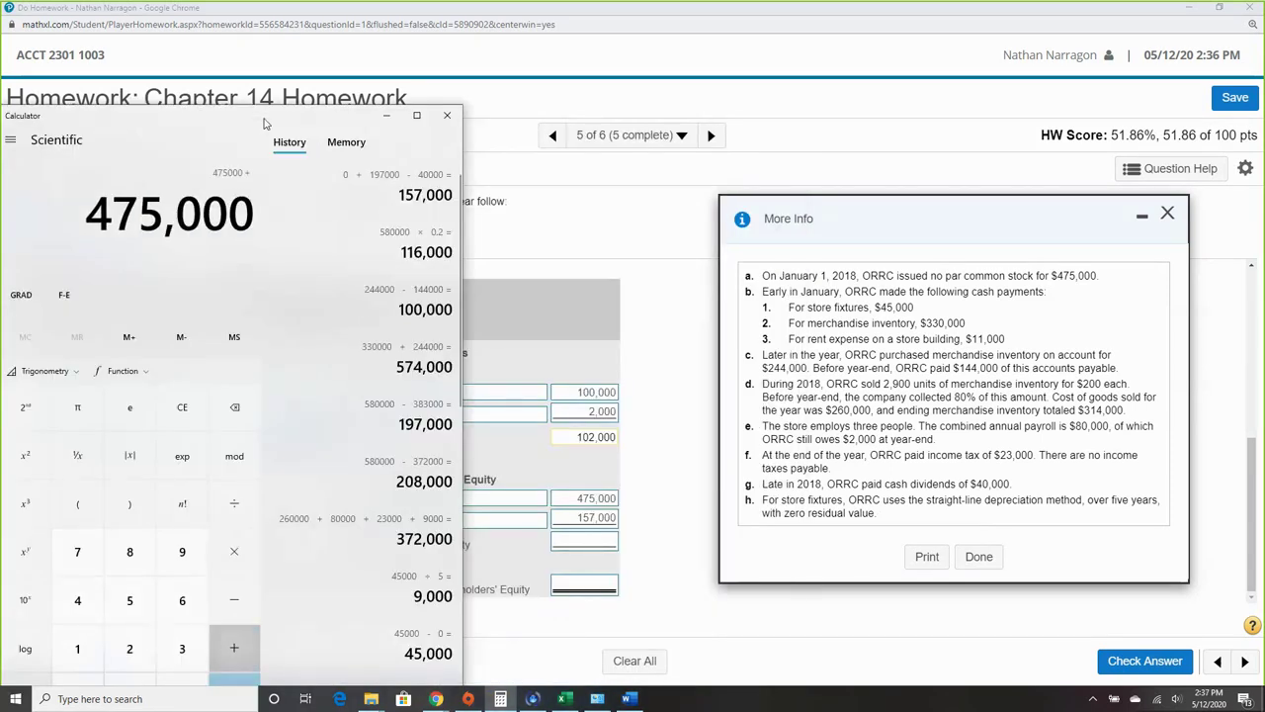
{"action": "type", "text": "157,000"}
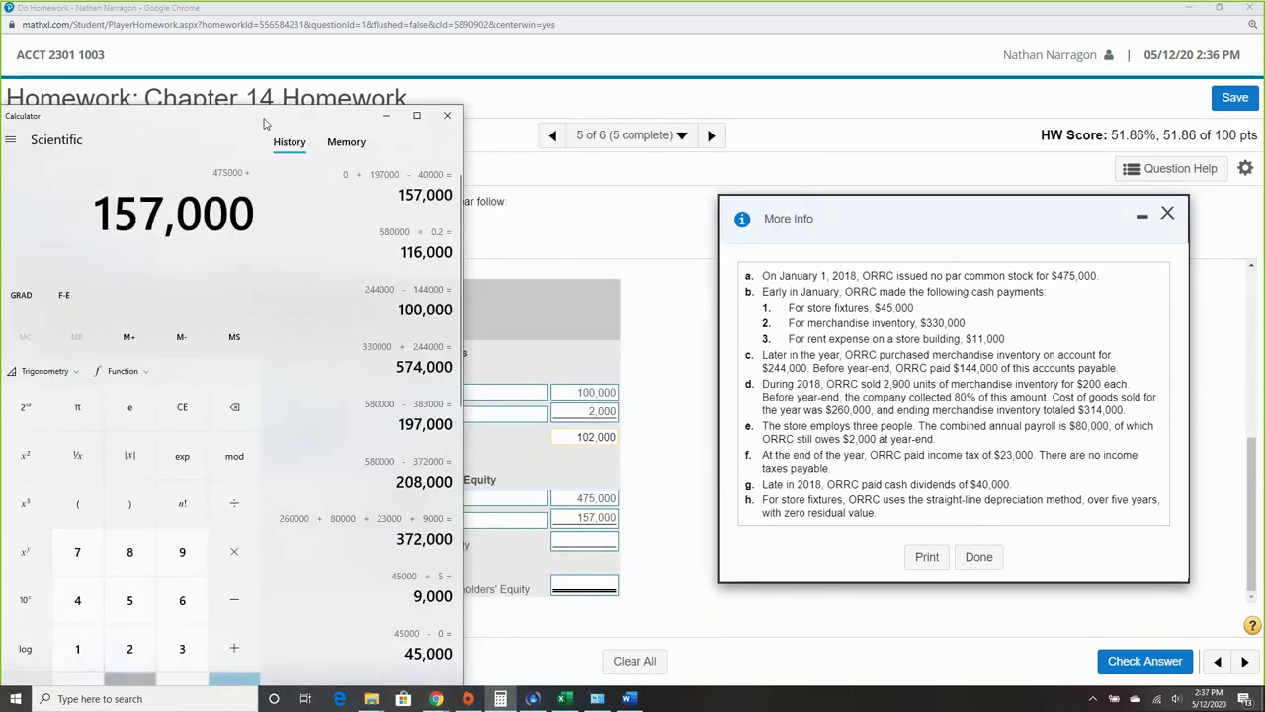
{"action": "key", "text": "Return"}
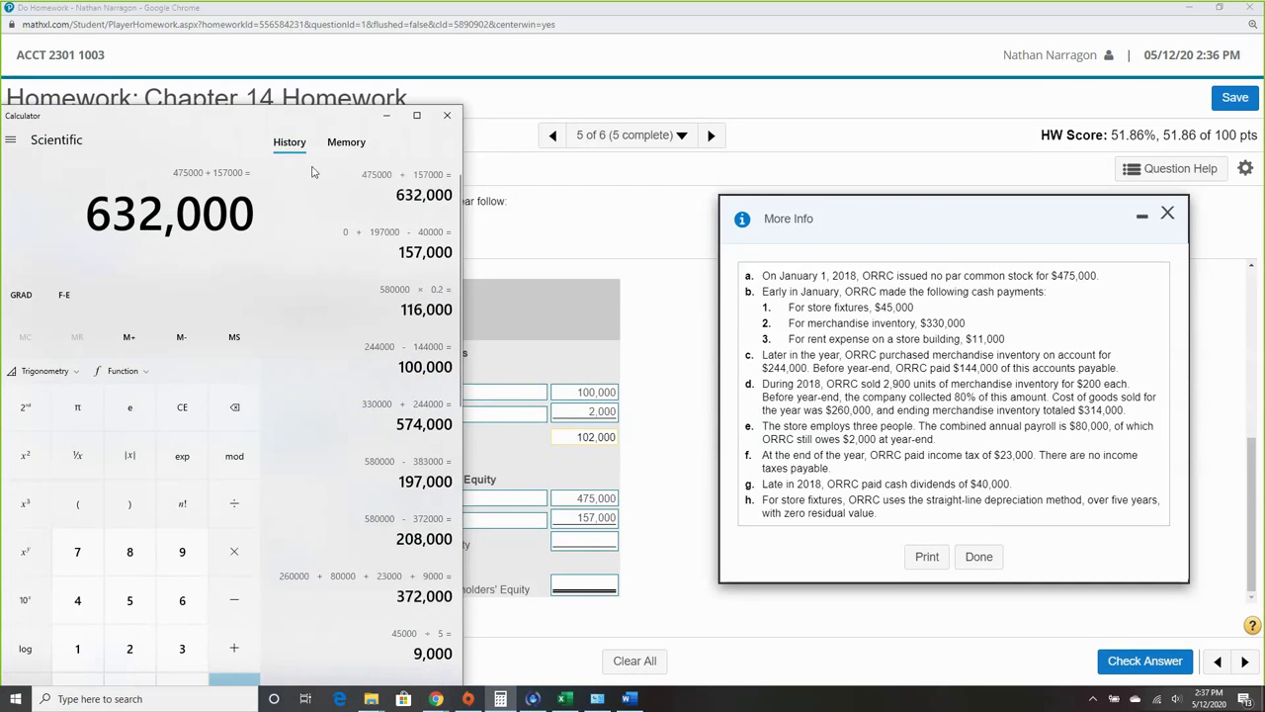
{"action": "left_click", "coordinate": [570, 543]}
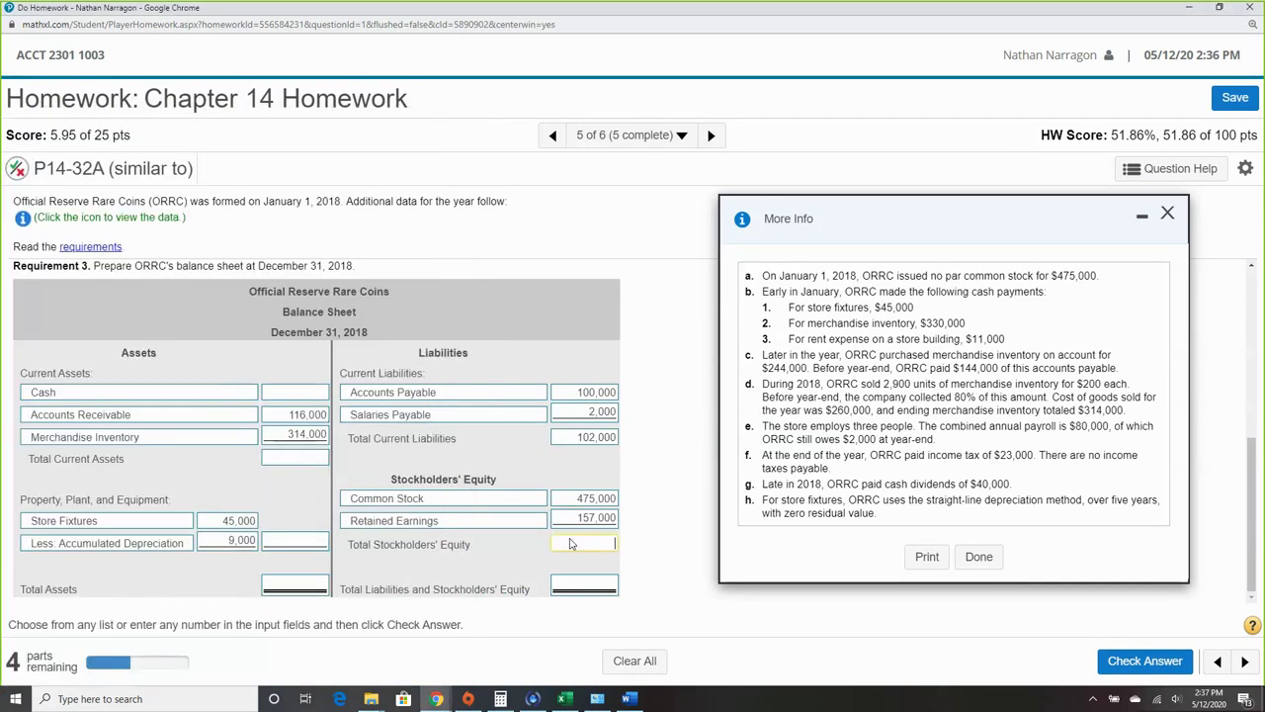
{"action": "type", "text": "632,000"}
Add 102,000 to get 734,000 and enter it for total liabilities plus equity and total assets.
{"action": "left_click", "coordinate": [500, 699]}
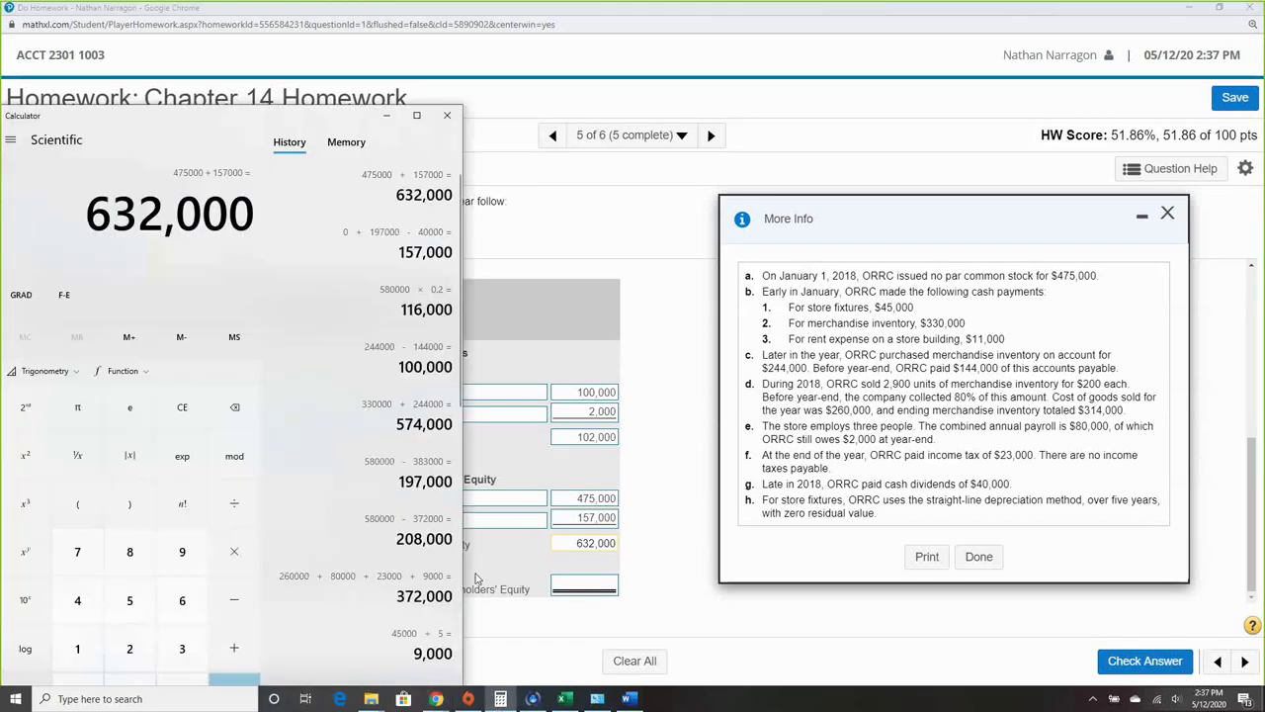
{"action": "type", "text": "+102000"}
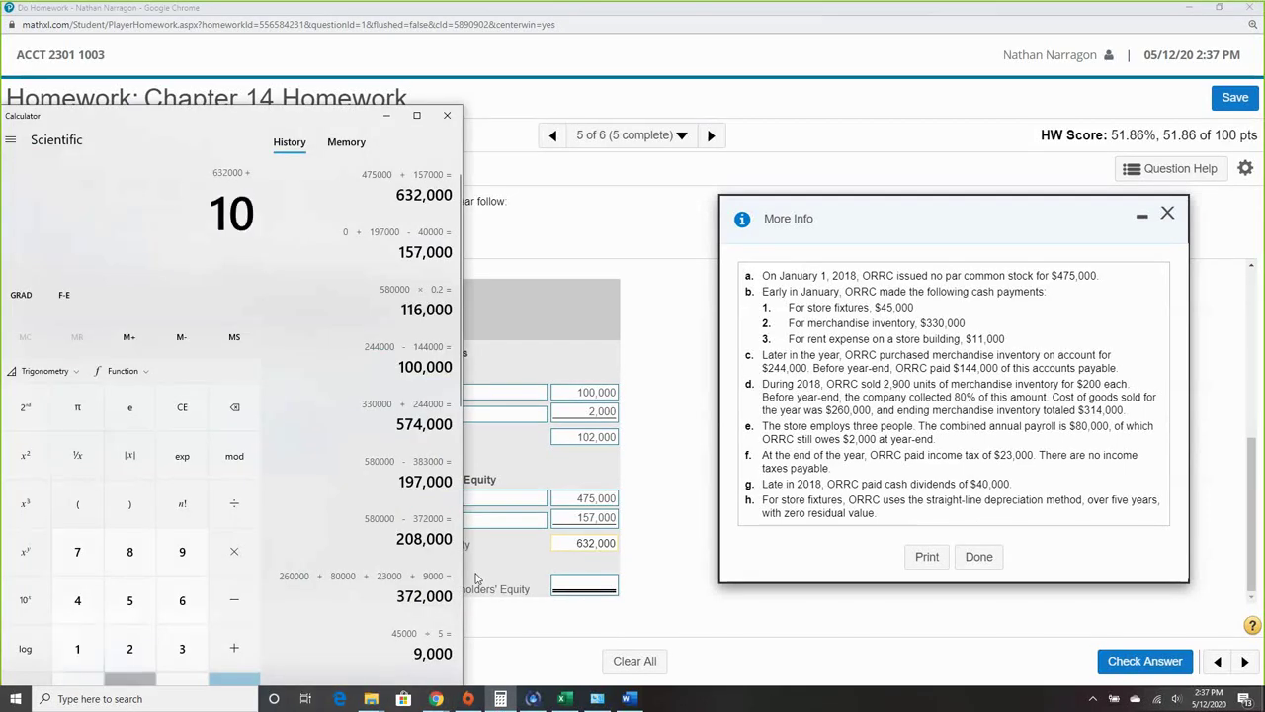
{"action": "key", "text": "Return"}
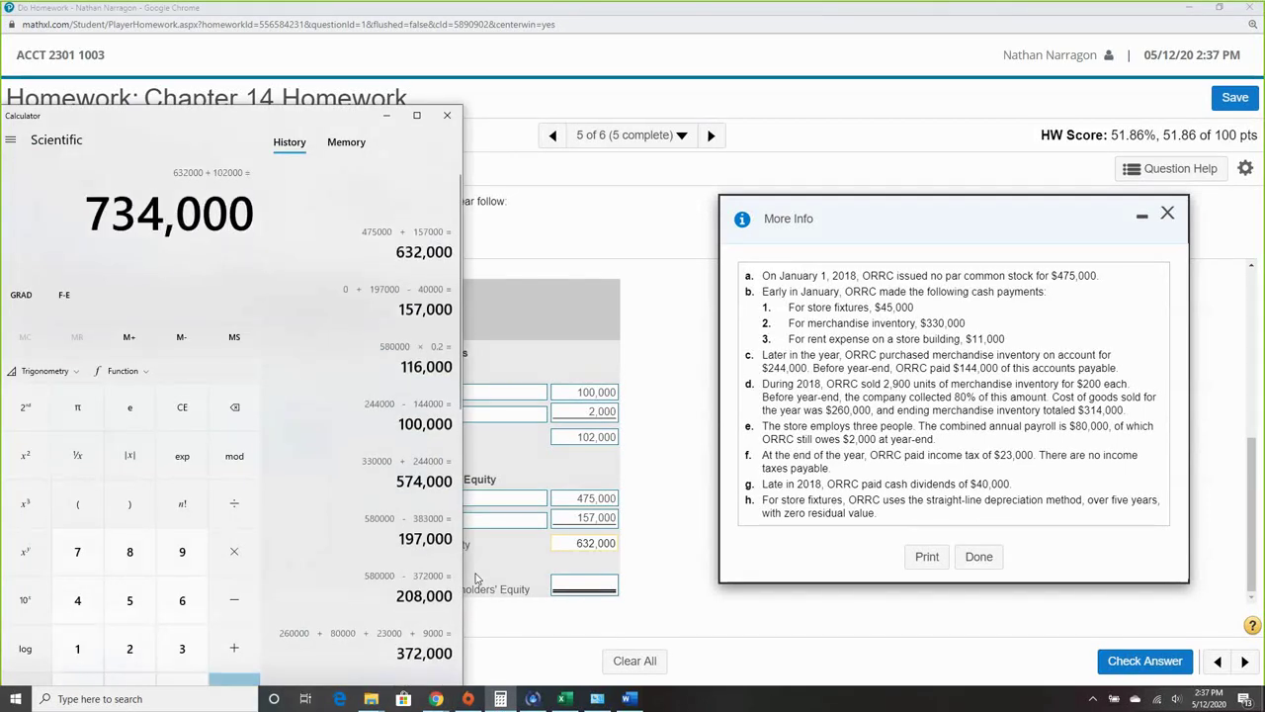
{"action": "left_click", "coordinate": [585, 586]}
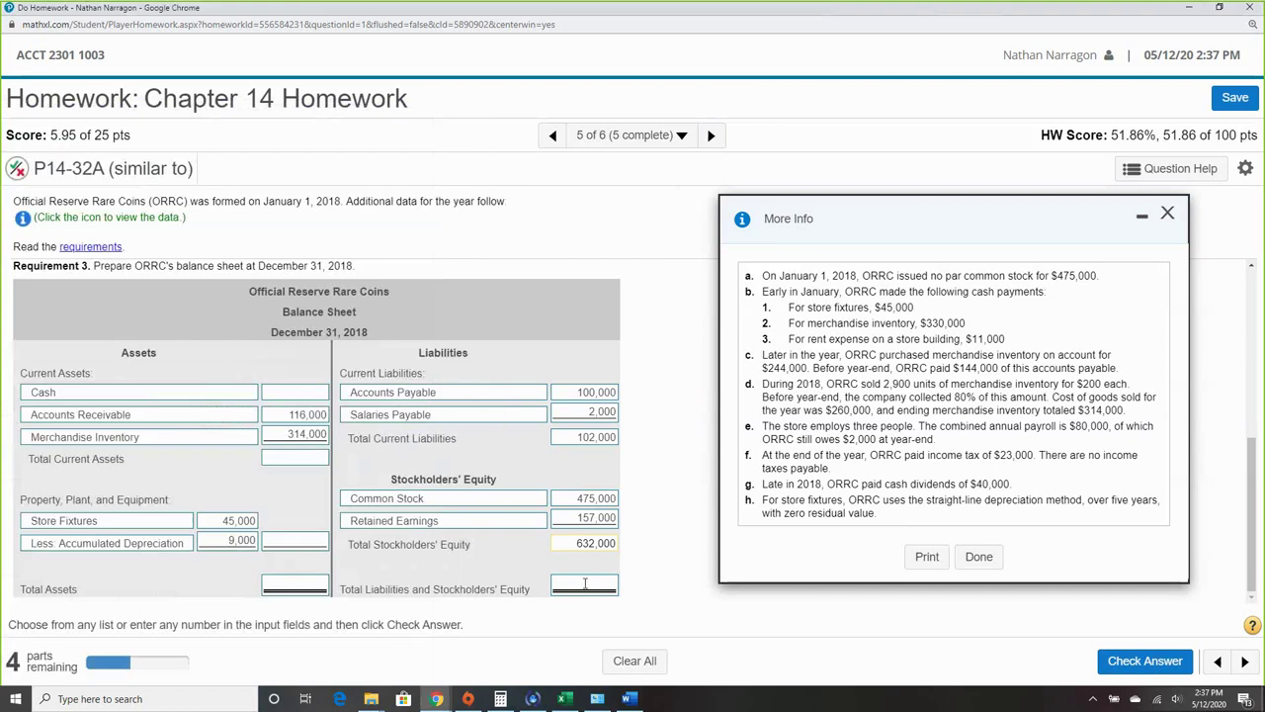
{"action": "type", "text": "734"}
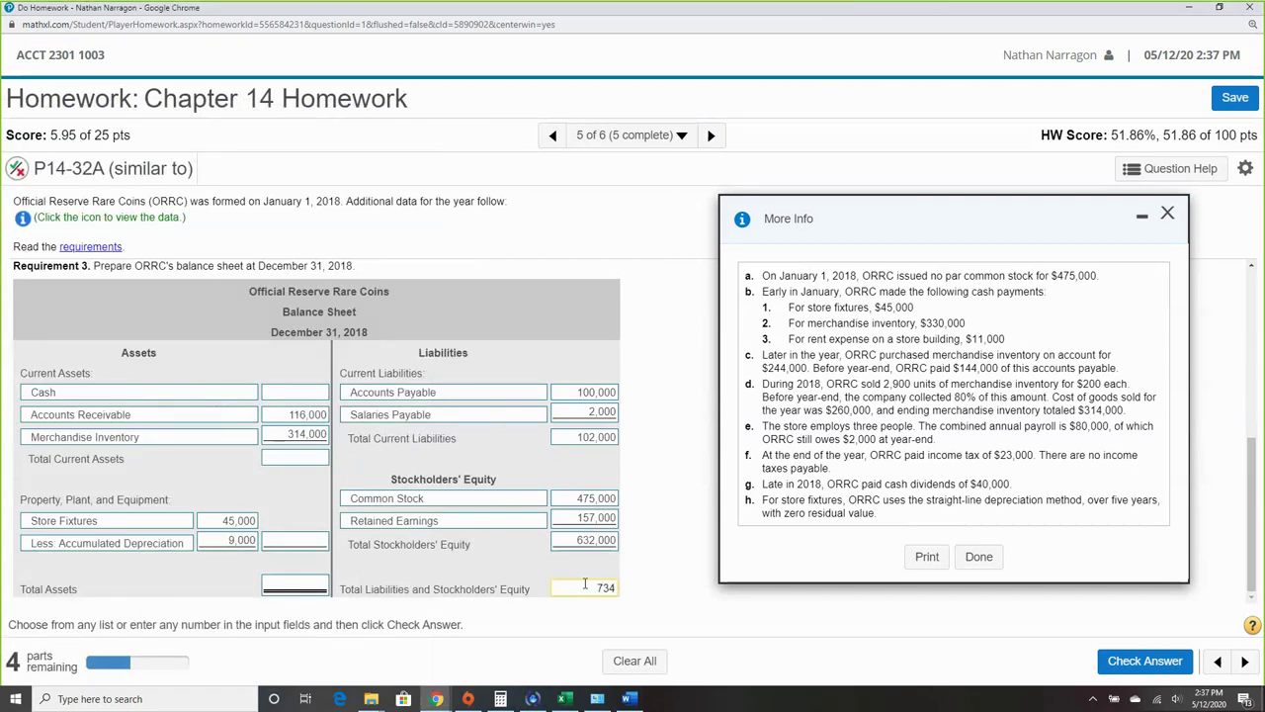
{"action": "type", "text": ",000"}
{"action": "left_click", "coordinate": [293, 589]}
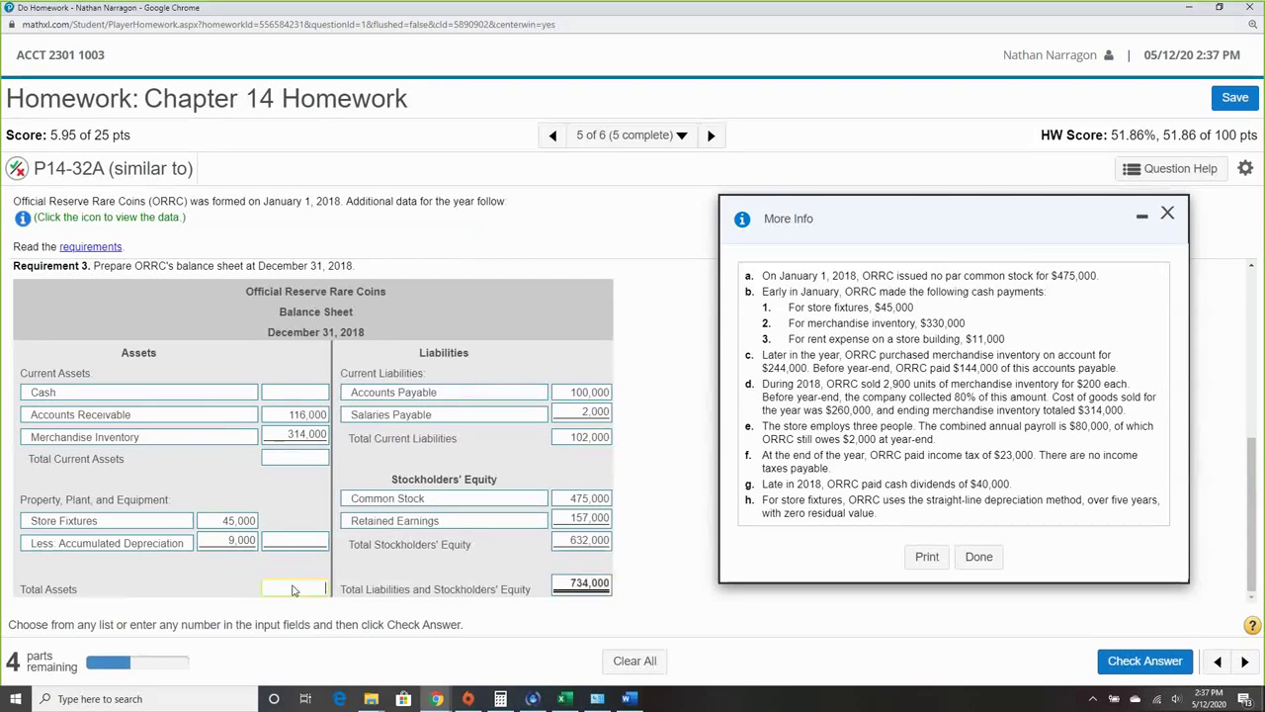
{"action": "type", "text": "734,000"}
{"action": "left_click", "coordinate": [377, 581]}
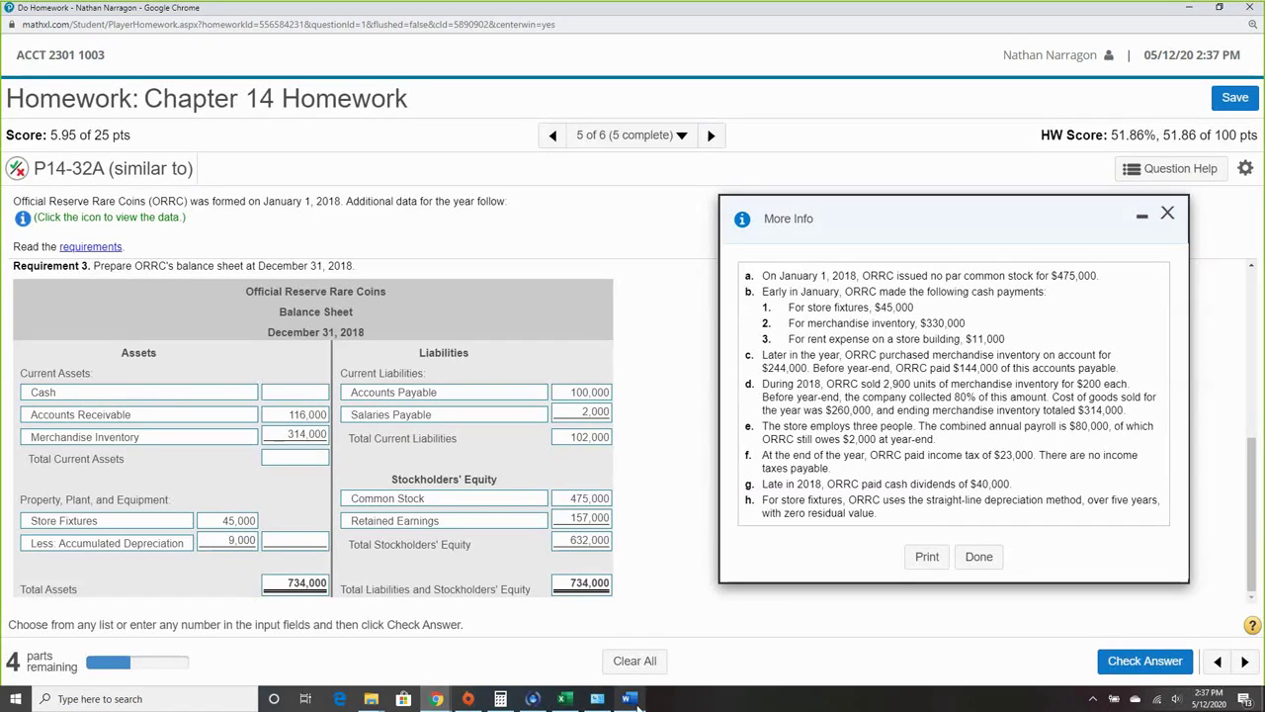
Compute 45,000 − 9,000 and enter net store fixtures of 36,000.
{"action": "mouse_move", "coordinate": [635, 701]}
{"action": "left_click", "coordinate": [501, 698]}
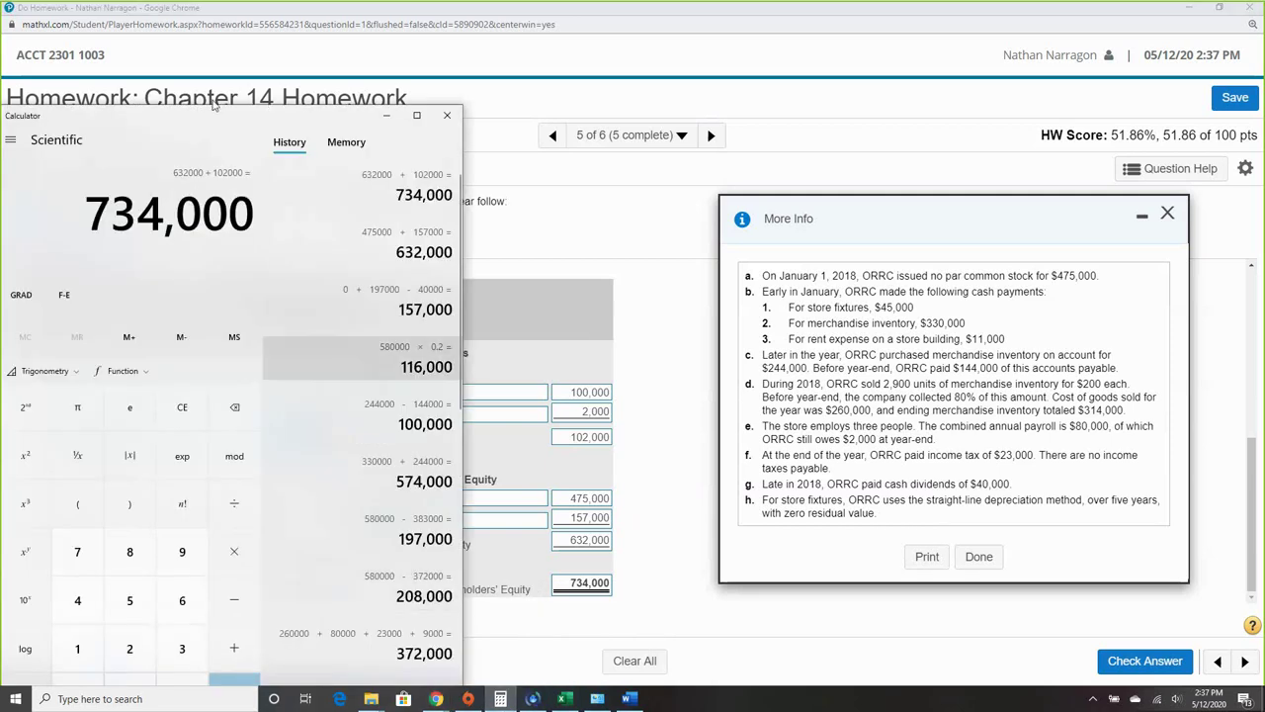
{"action": "left_click_drag", "start_coordinate": [193, 125], "coordinate": [816, 81]}
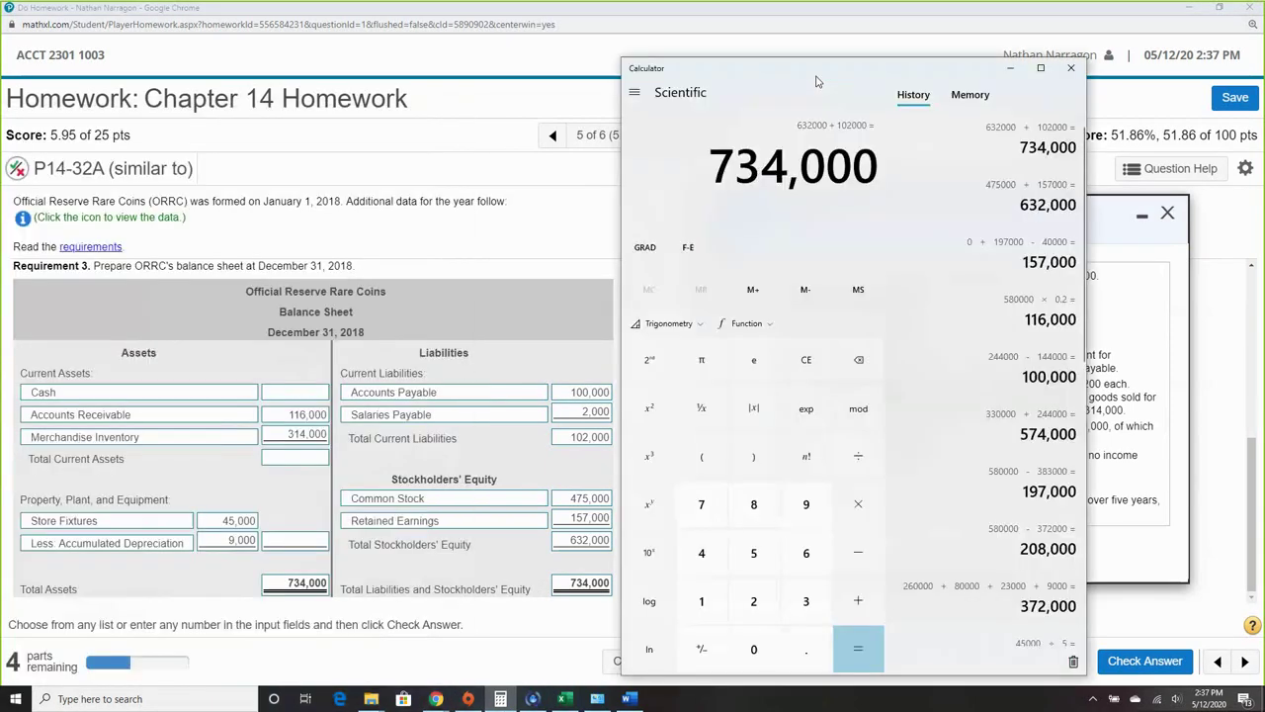
{"action": "type", "text": "45000 - "}
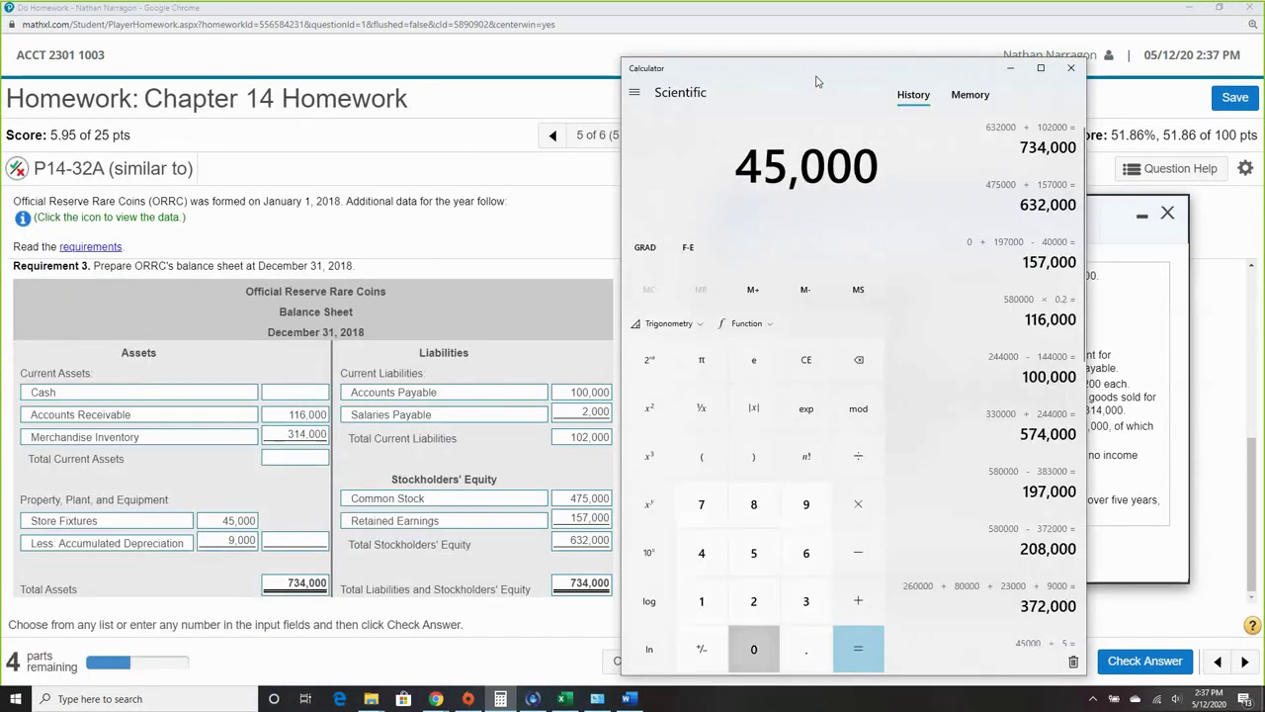
{"action": "type", "text": "9,000"}
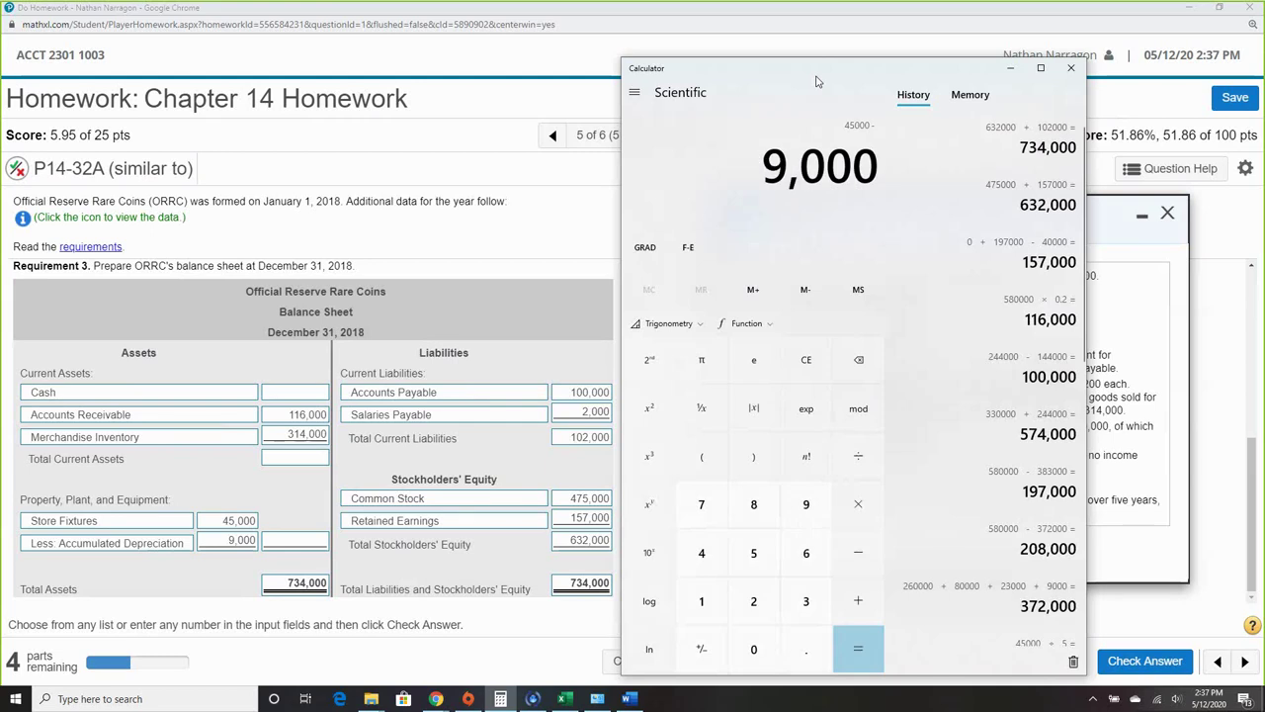
{"action": "key", "text": "Return"}
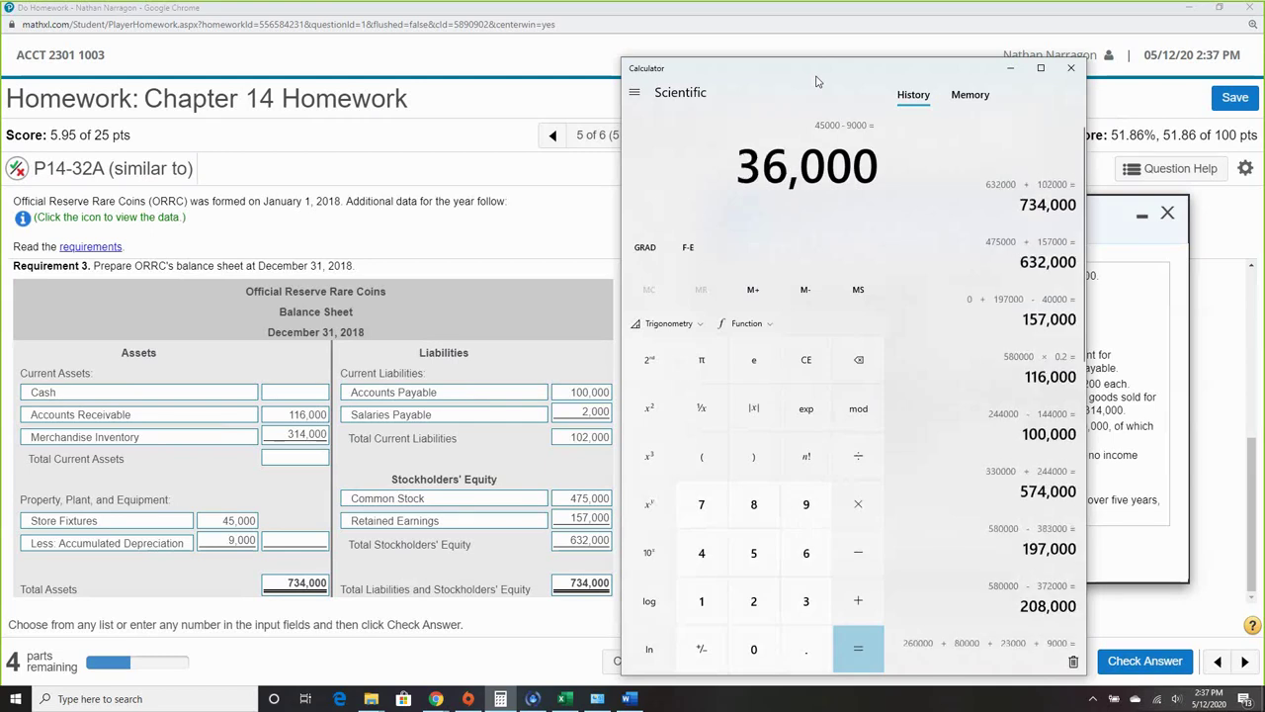
{"action": "left_click", "coordinate": [281, 540]}
{"action": "type", "text": "36"}
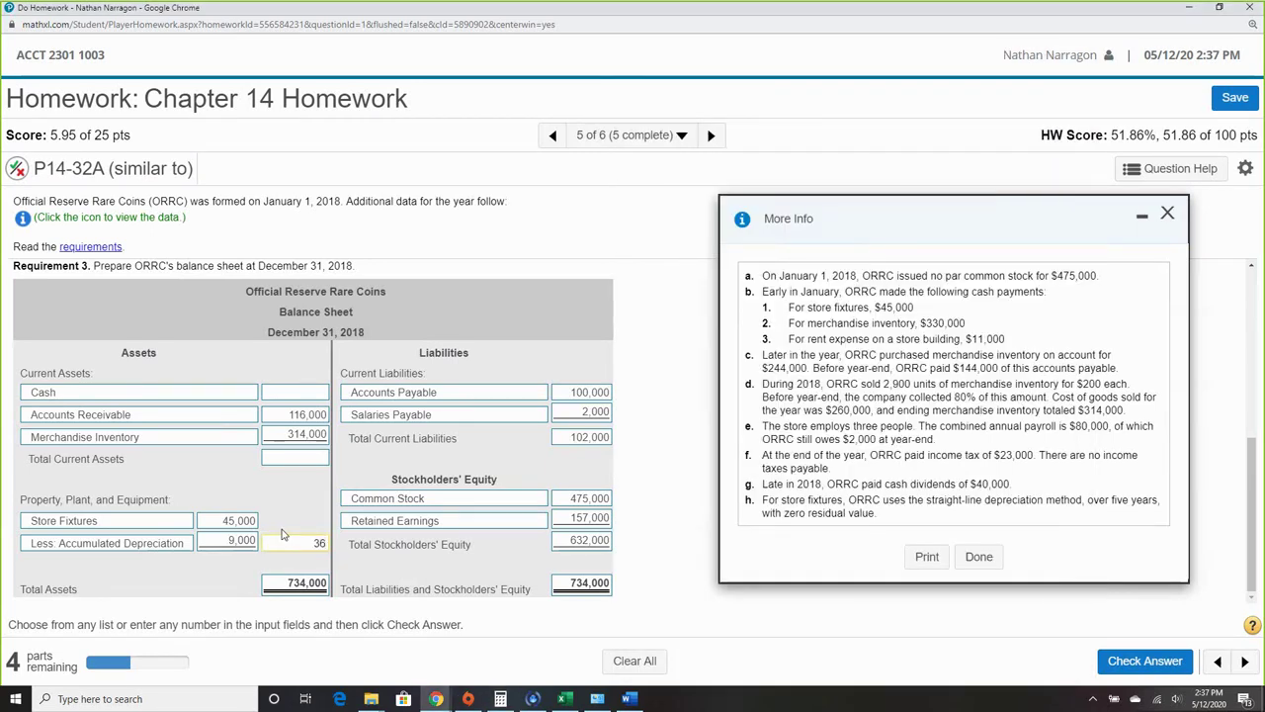
{"action": "type", "text": ",000"}
{"action": "left_click", "coordinate": [296, 518]}
Compute 734,000 − 36,000 and enter total current assets of 698,000.
{"action": "left_click", "coordinate": [500, 698]}
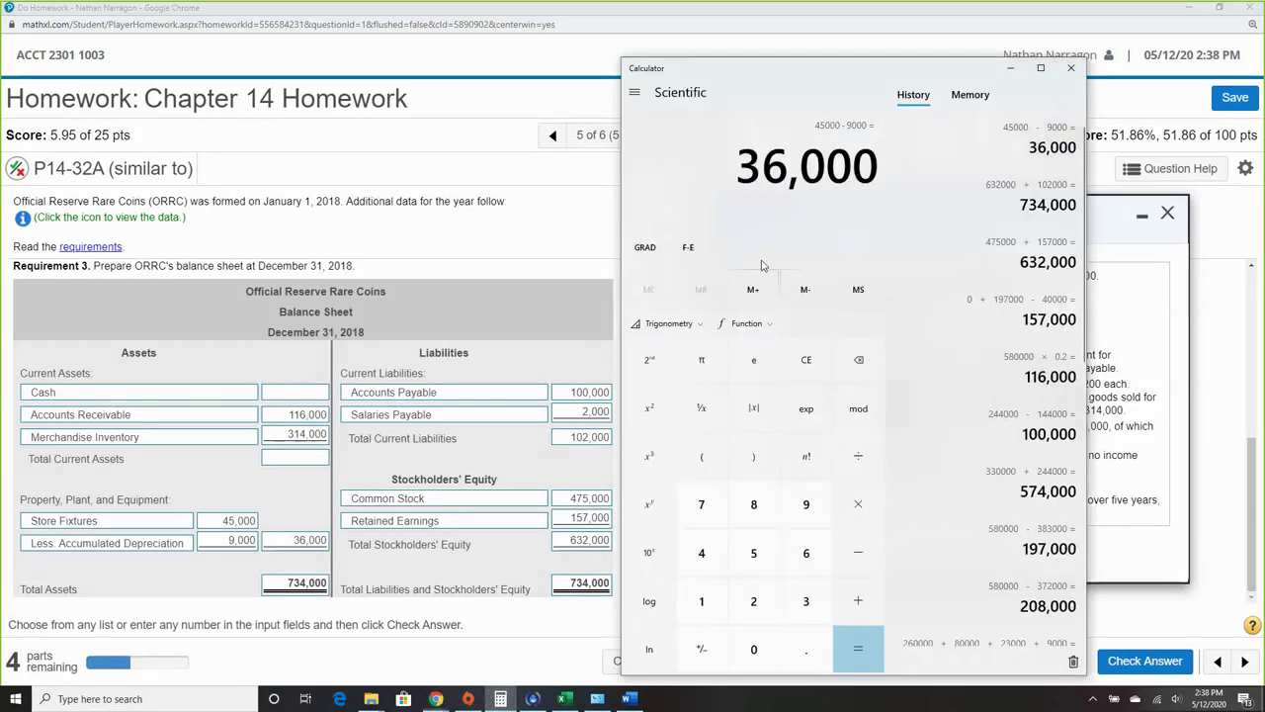
{"action": "type", "text": "734"}
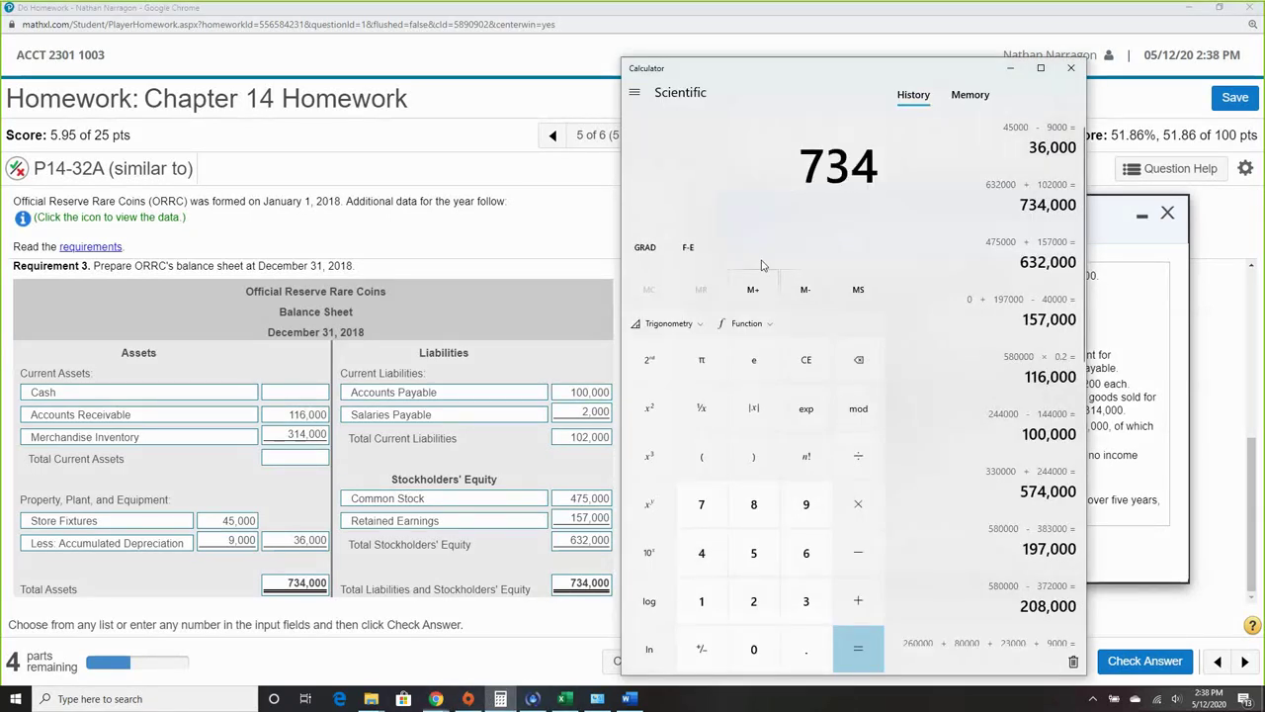
{"action": "type", "text": "000 "}
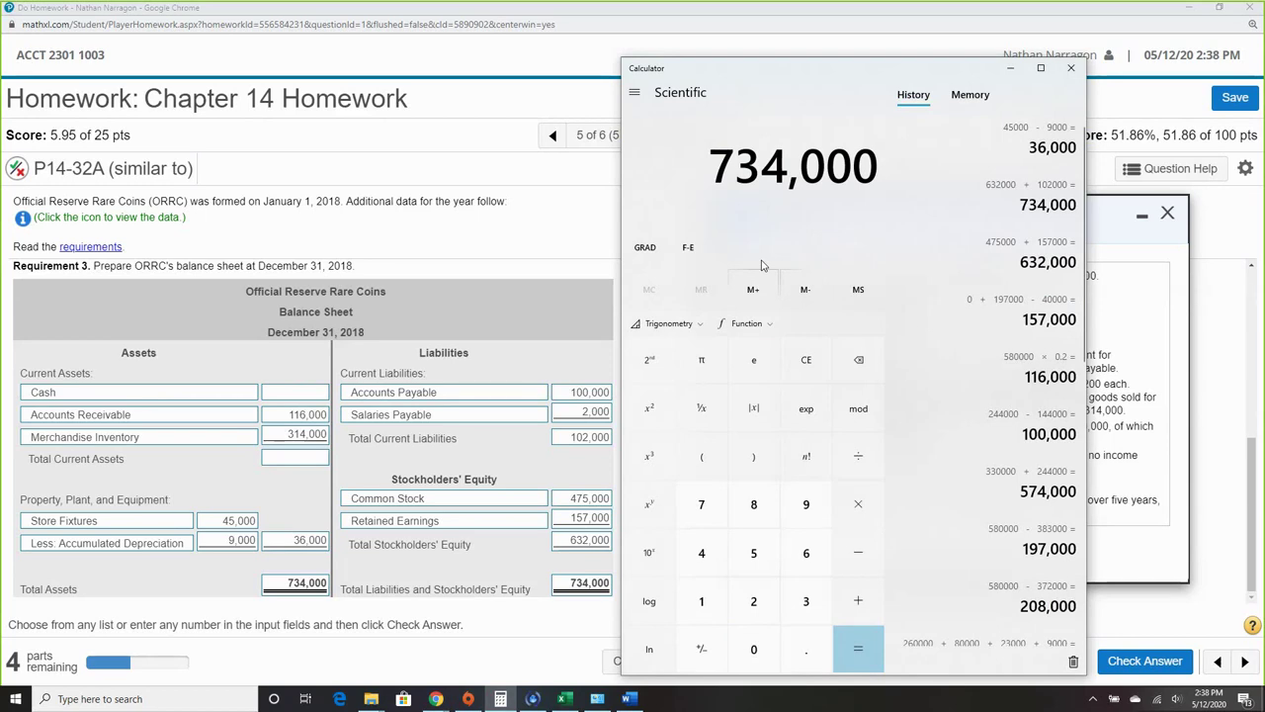
{"action": "type", "text": "- 36,000"}
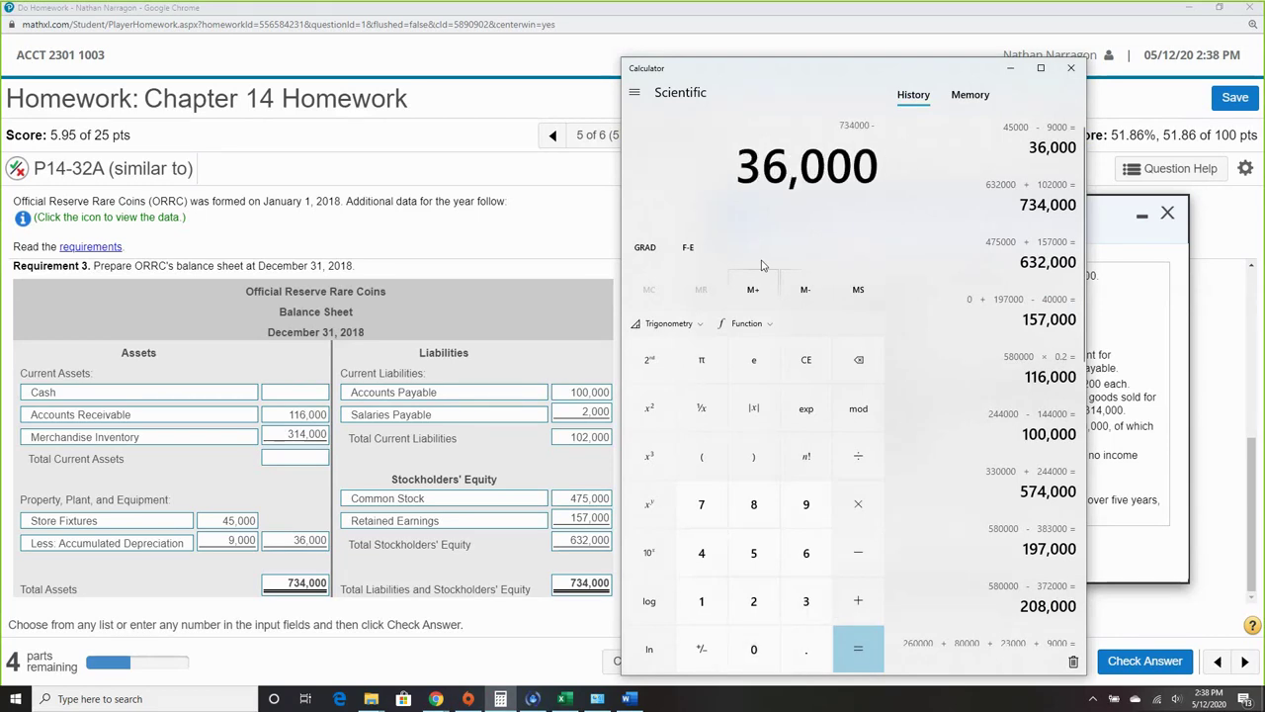
{"action": "key", "text": "Return"}
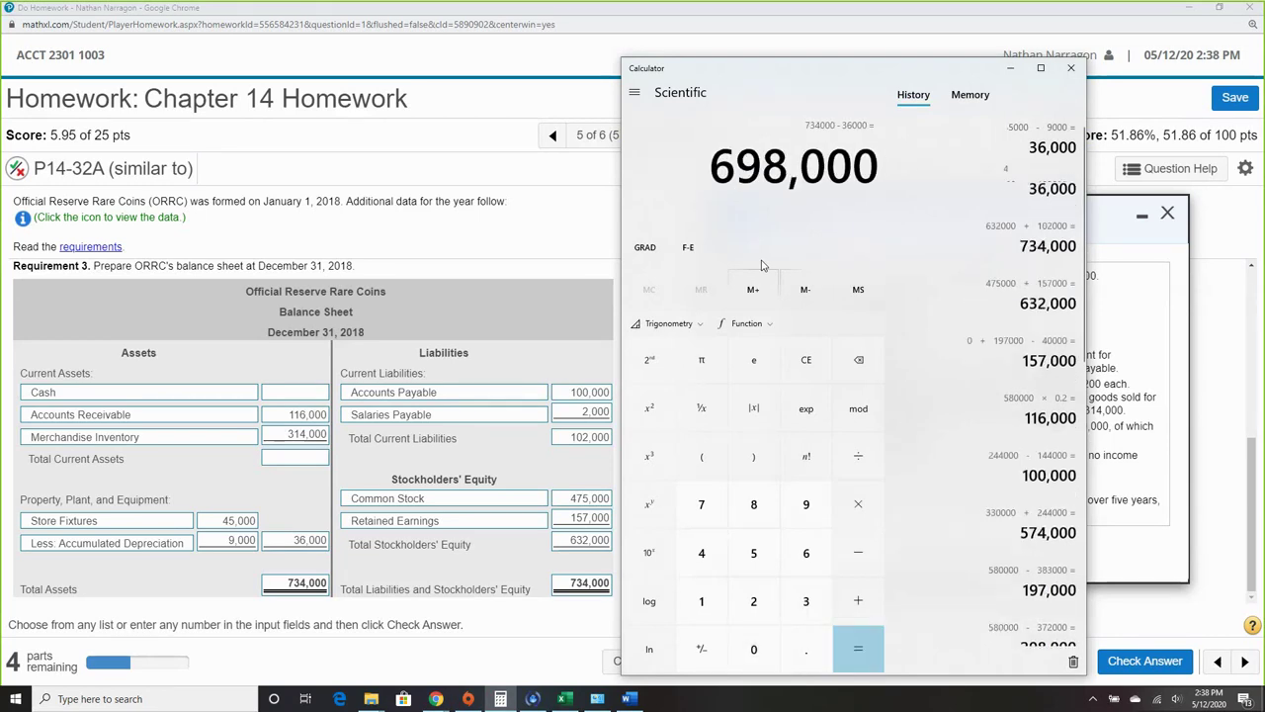
{"action": "left_click", "coordinate": [306, 461]}
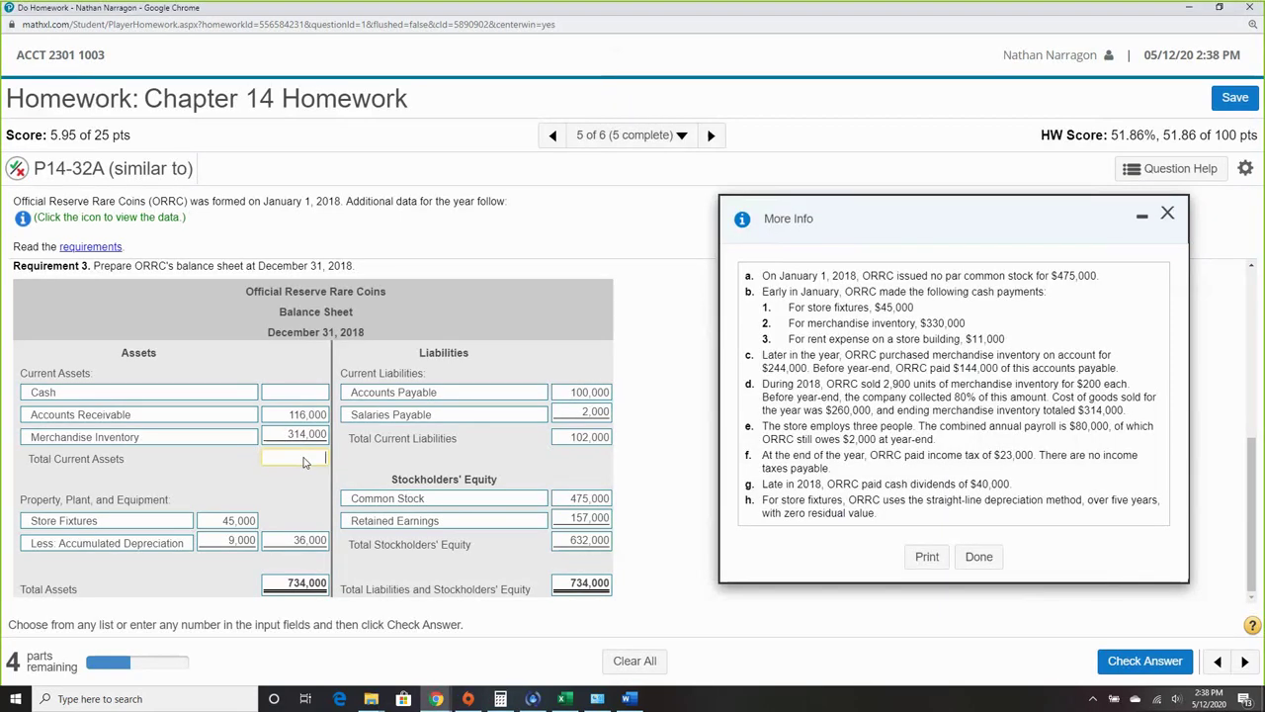
{"action": "type", "text": "698,000"}
Compute 698,000 − 314,000 − 116,000, enter cash of 268,000, and check the answer.
{"action": "left_click", "coordinate": [500, 699]}
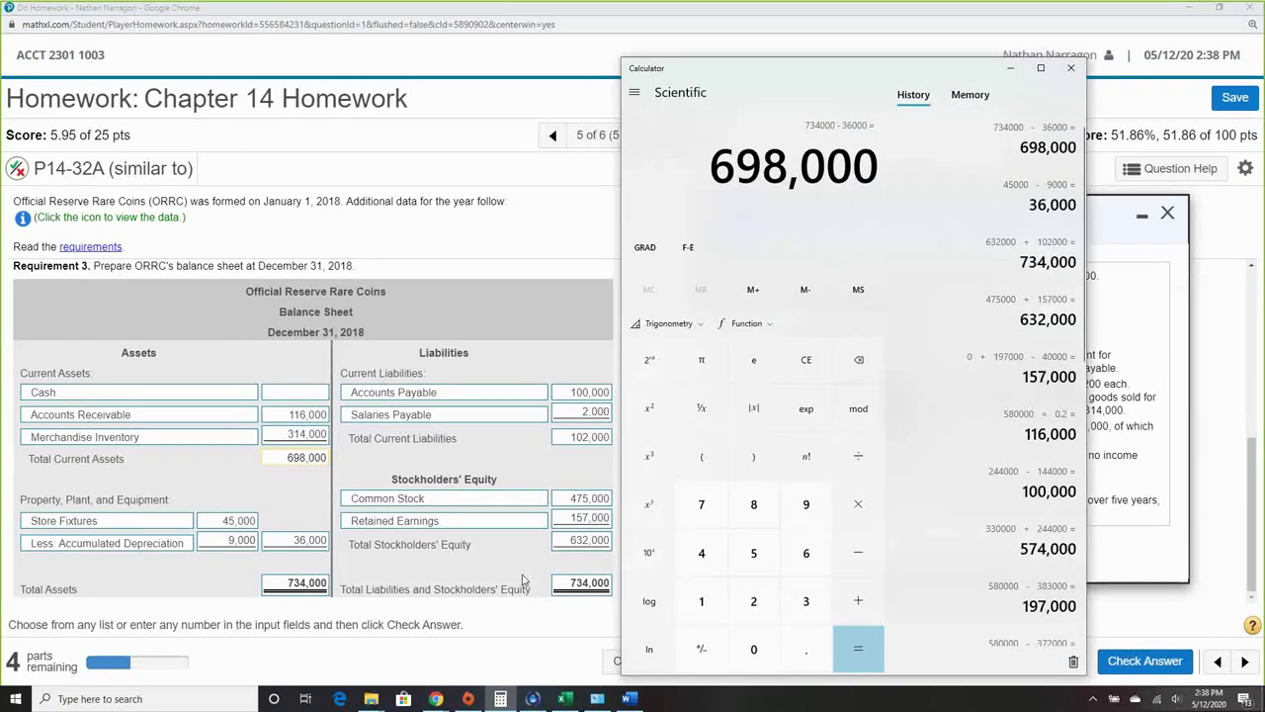
{"action": "type", "text": "- 314000 "}
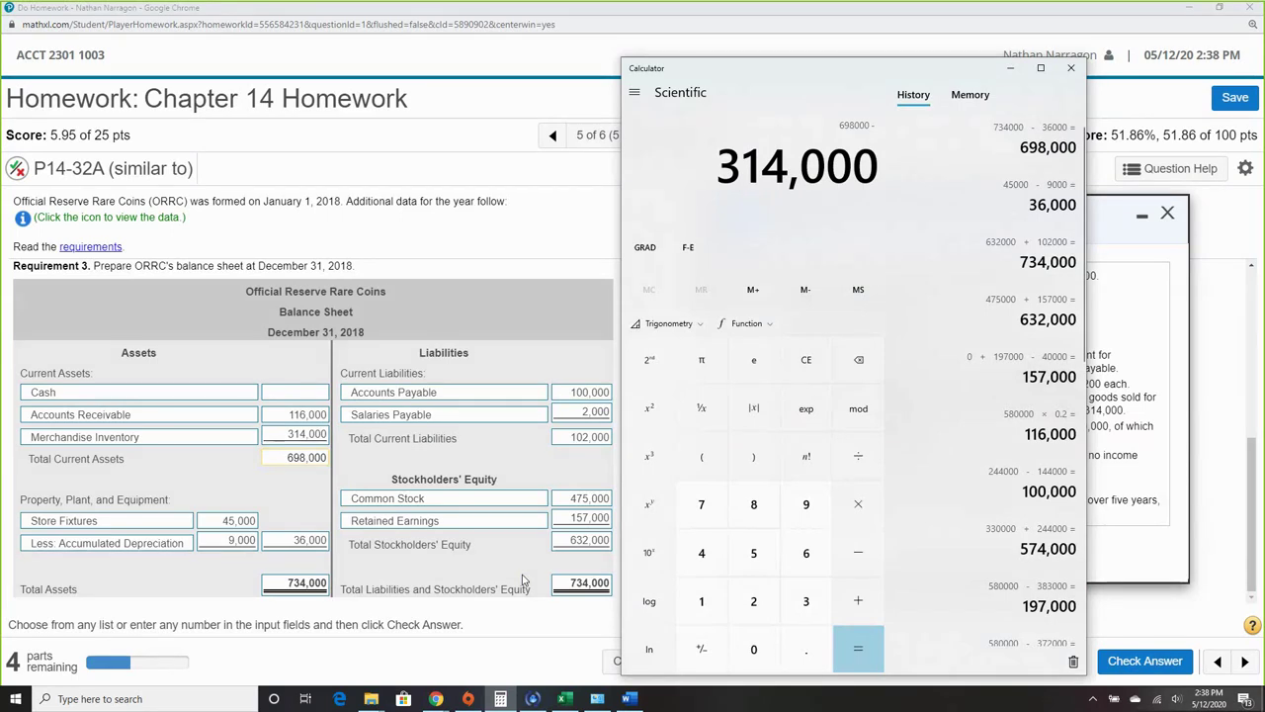
{"action": "type", "text": "- 11"}
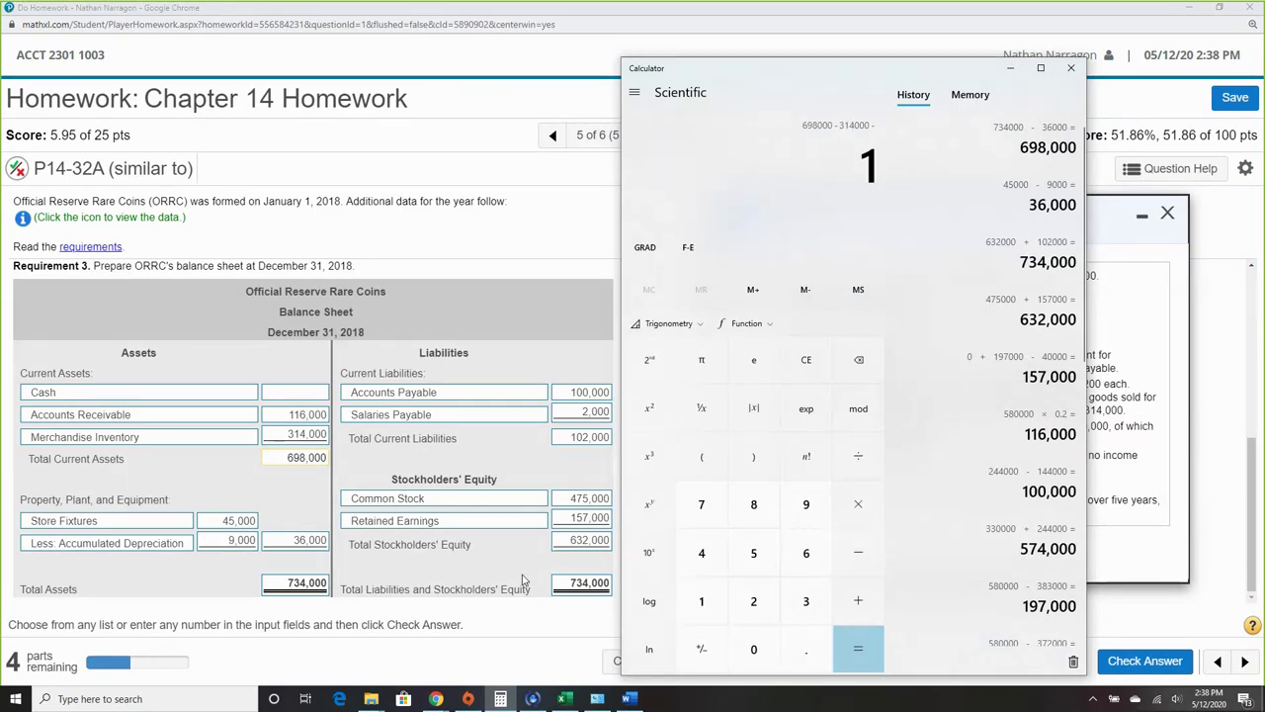
{"action": "type", "text": "6000"}
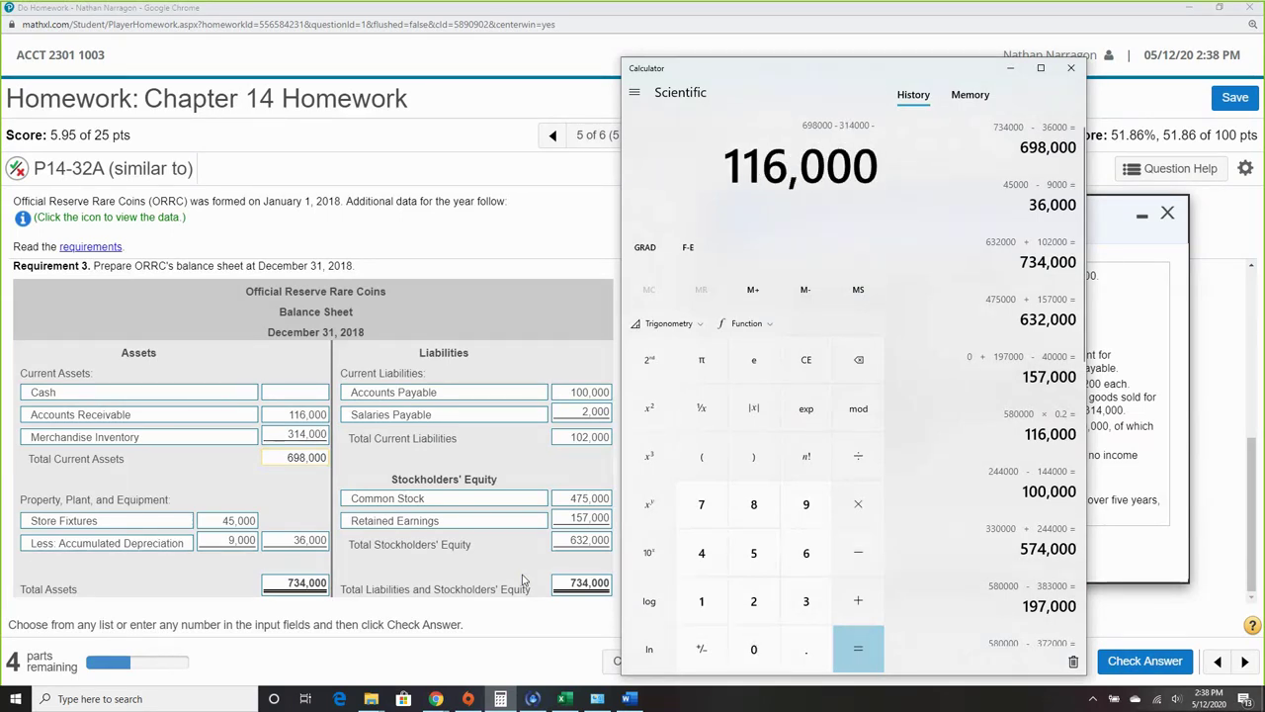
{"action": "key", "text": "Return"}
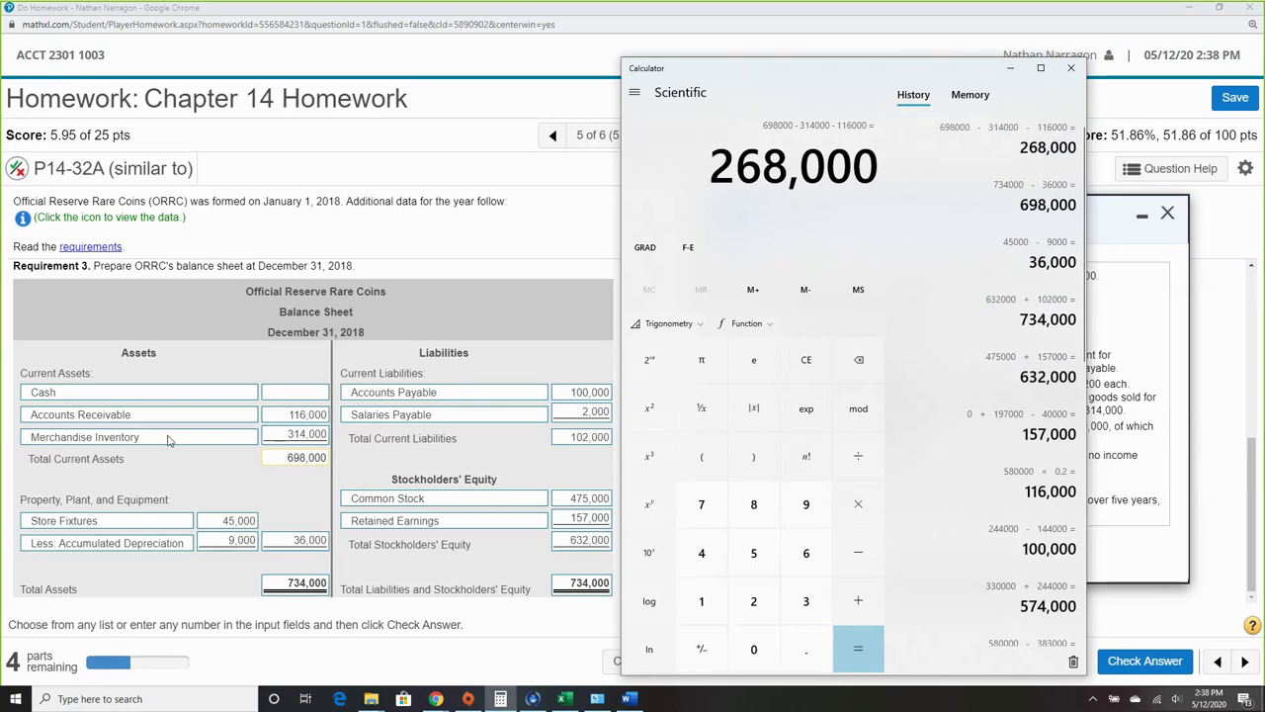
{"action": "left_click", "coordinate": [300, 393]}
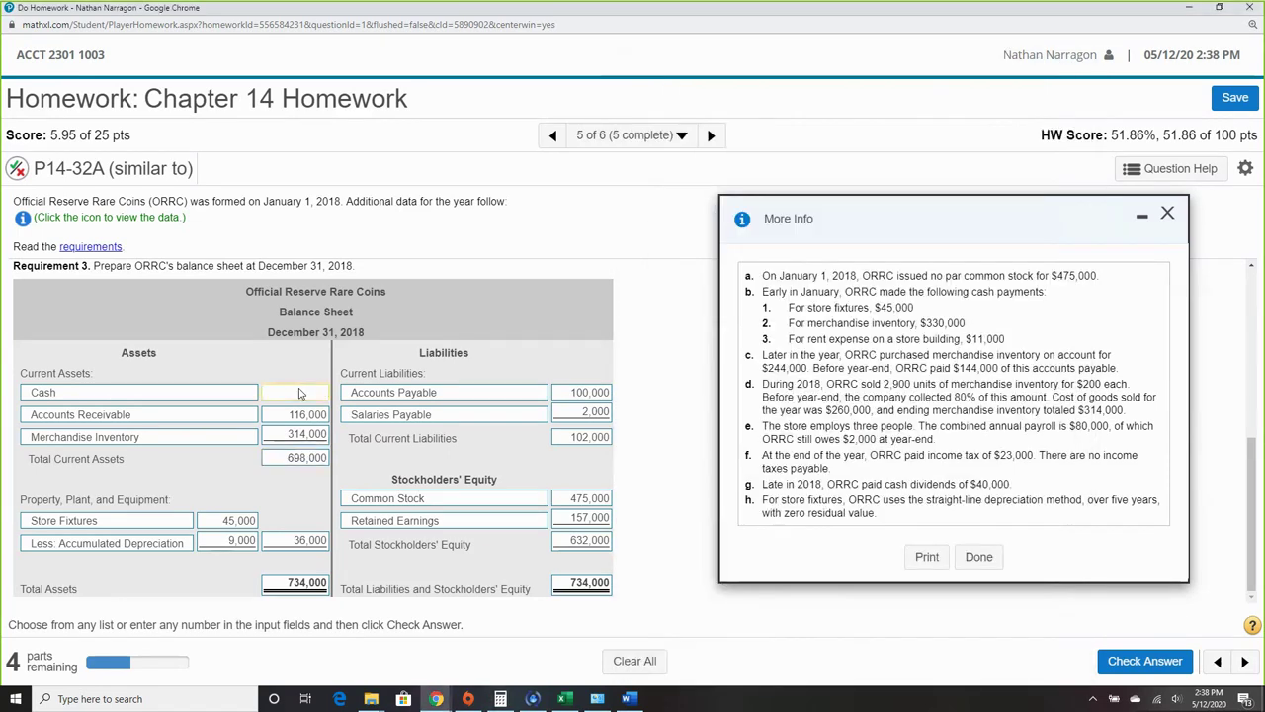
{"action": "type", "text": "268,000"}
{"action": "scroll", "coordinate": [625, 456], "scroll_direction": "up", "scroll_amount": 1}
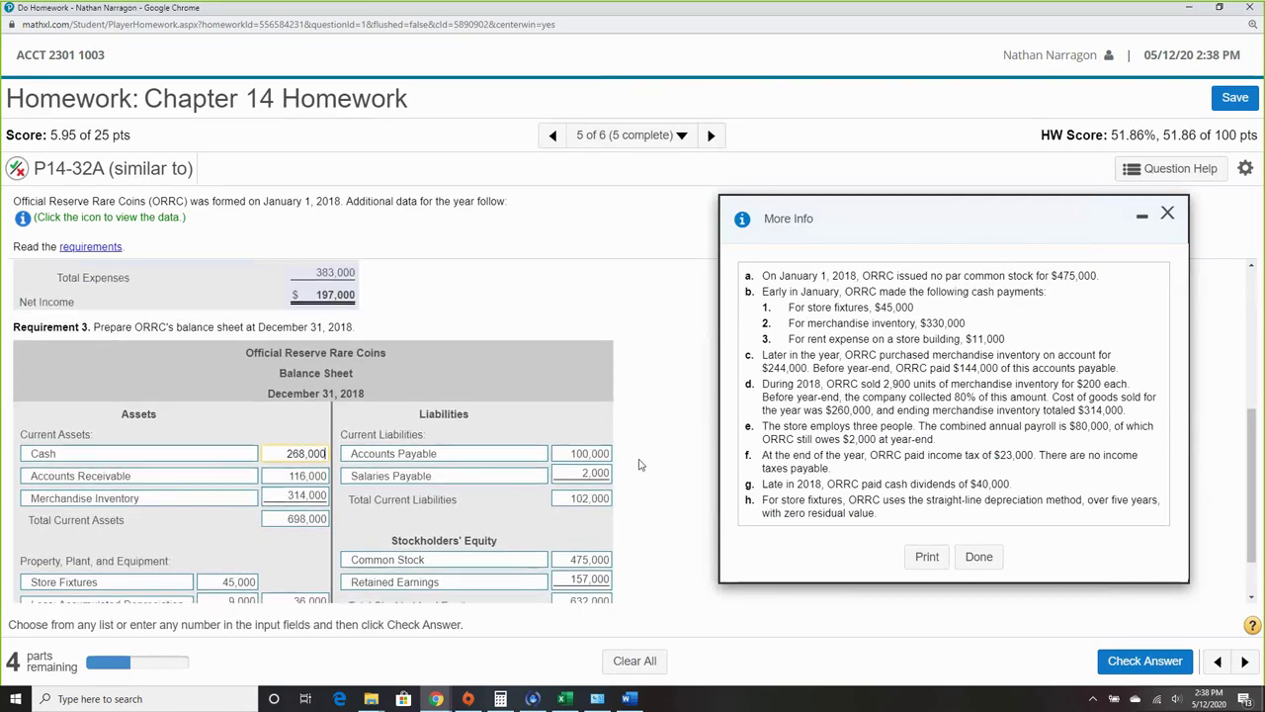
{"action": "scroll", "coordinate": [625, 457], "scroll_direction": "down", "scroll_amount": 1}
{"action": "left_click", "coordinate": [1137, 661]}
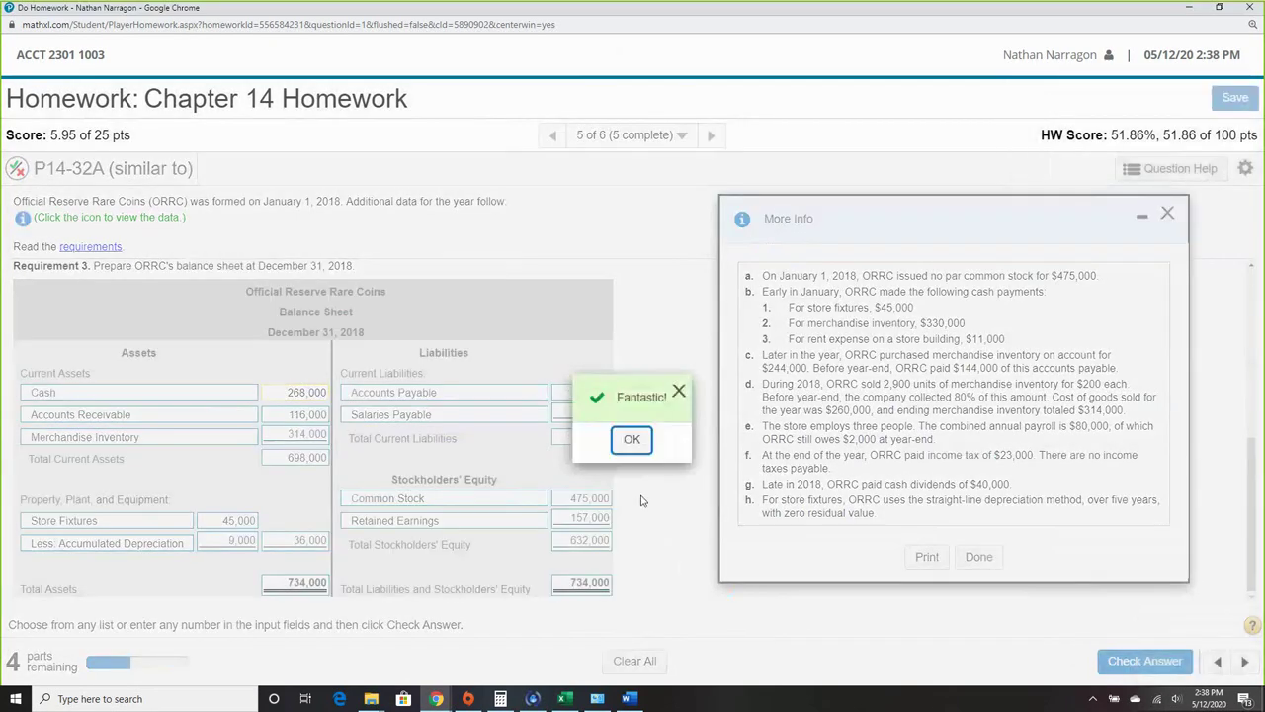
Dismiss the Fantastic! success message and close the problem data window.
{"action": "left_click", "coordinate": [678, 394]}
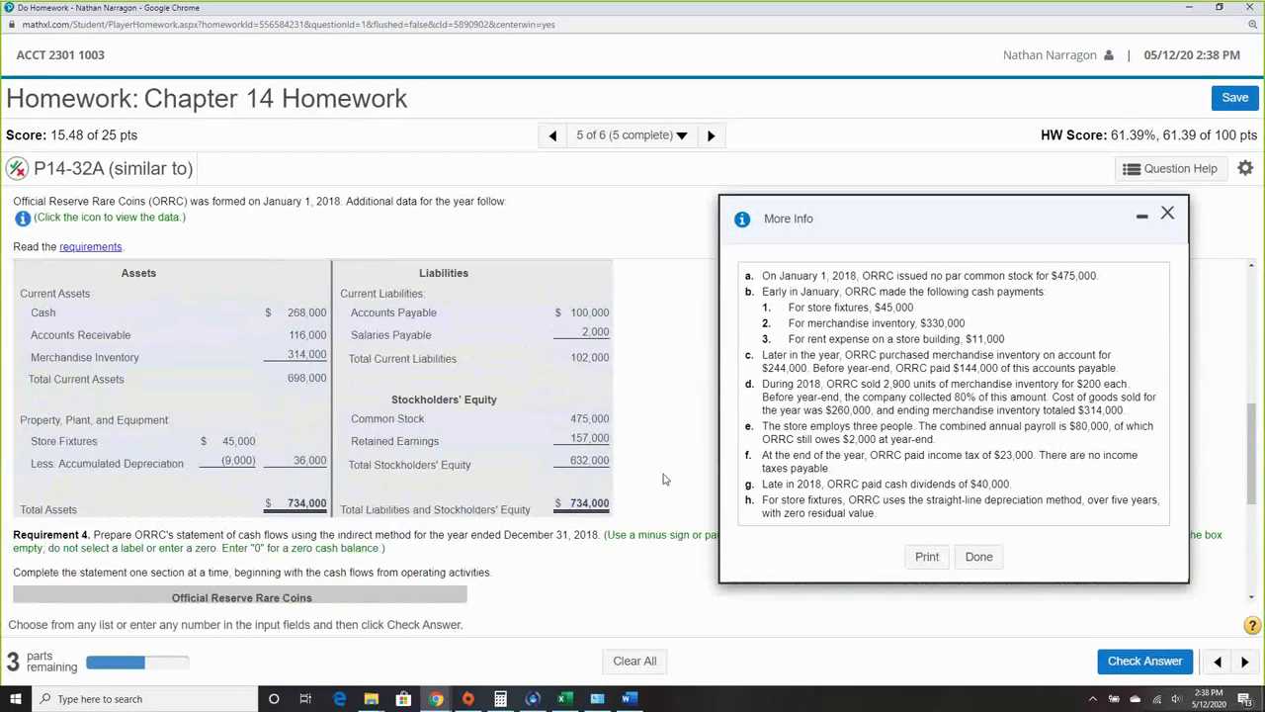
{"action": "left_click", "coordinate": [1166, 213]}
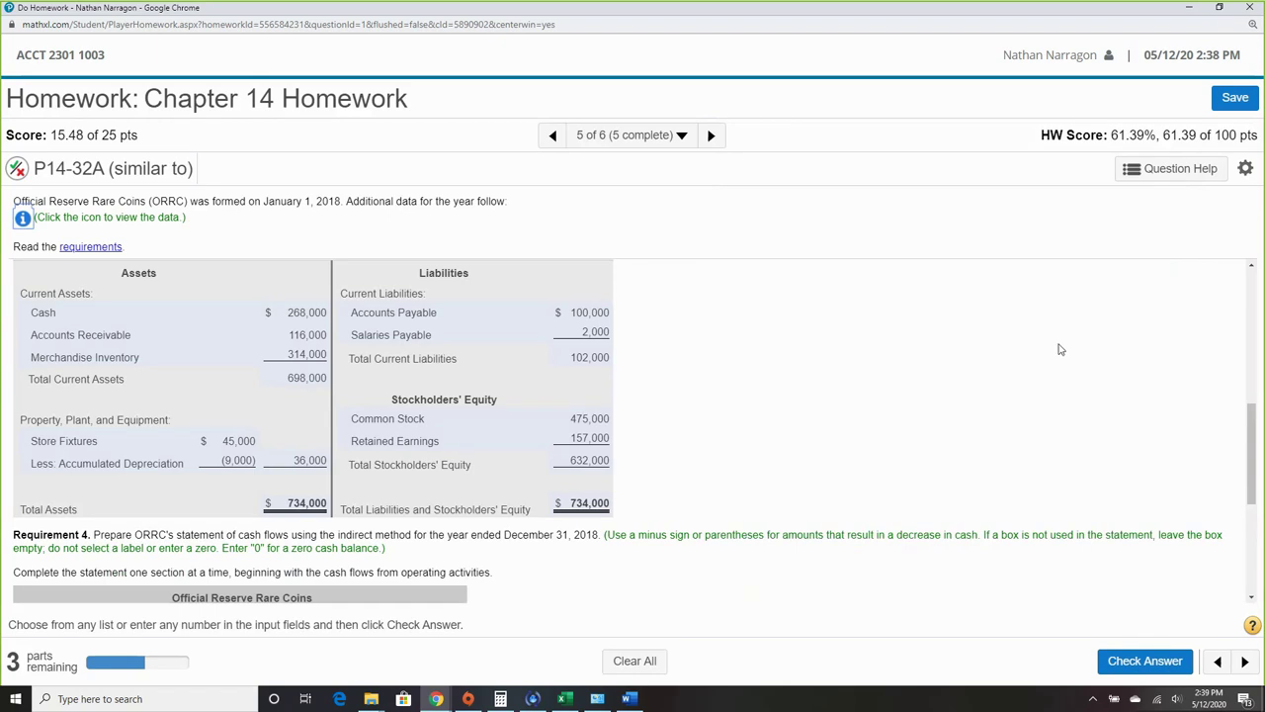
Reopen the ORRC data list from the info icon and drag it beside the statement.
{"action": "scroll", "coordinate": [885, 423], "scroll_direction": "down", "scroll_amount": 3}
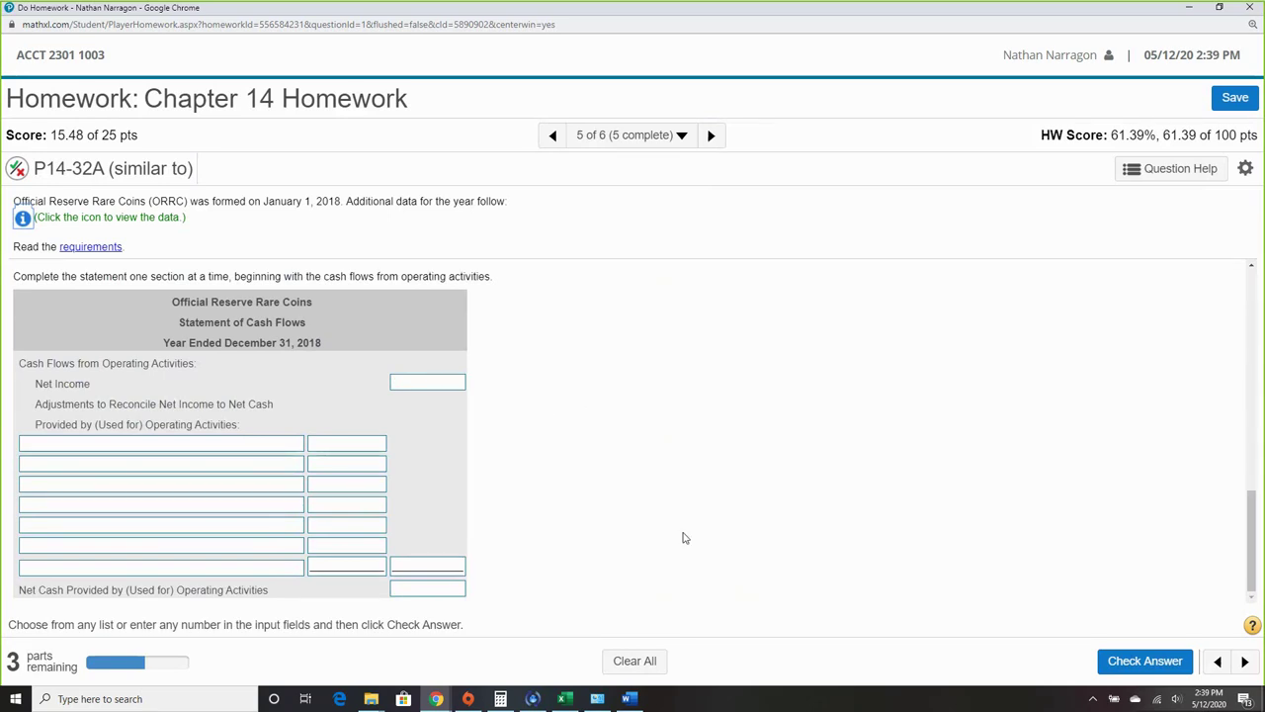
{"action": "left_click", "coordinate": [21, 217]}
{"action": "left_click_drag", "start_coordinate": [559, 257], "coordinate": [739, 253]}
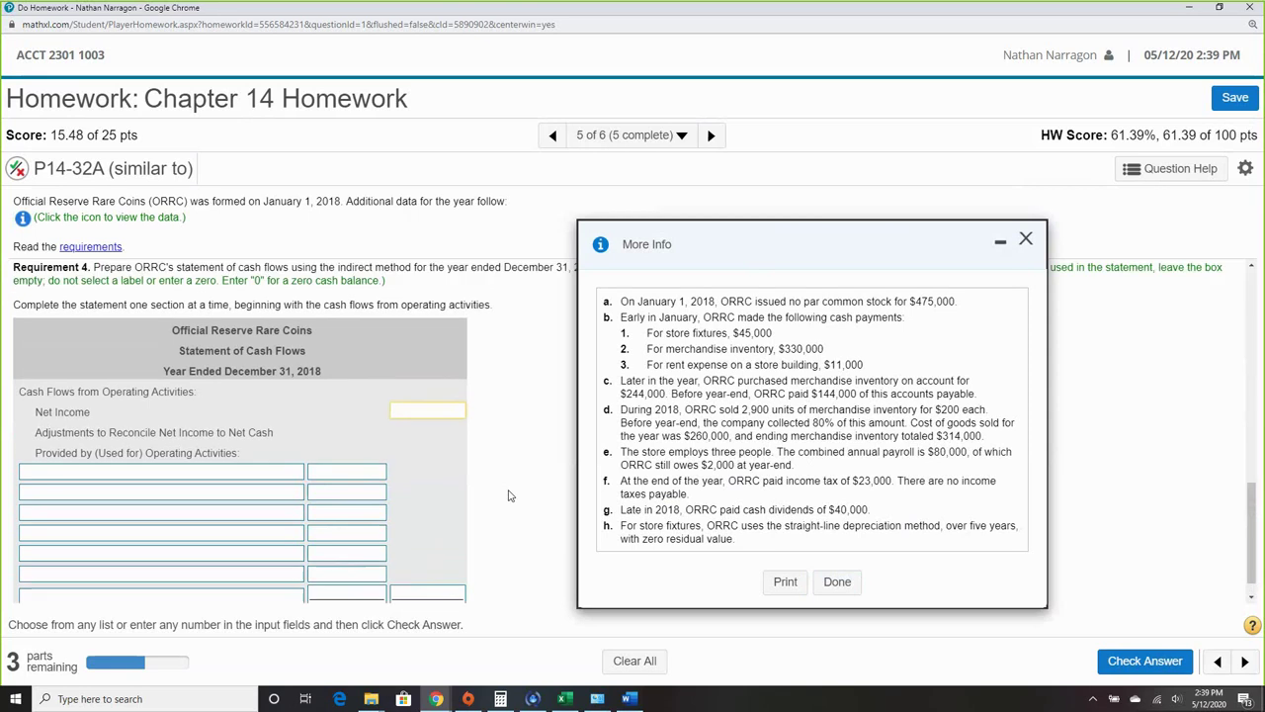
{"action": "scroll", "coordinate": [507, 489], "scroll_direction": "up", "scroll_amount": 4}
{"action": "left_click_drag", "start_coordinate": [791, 247], "coordinate": [957, 256]}
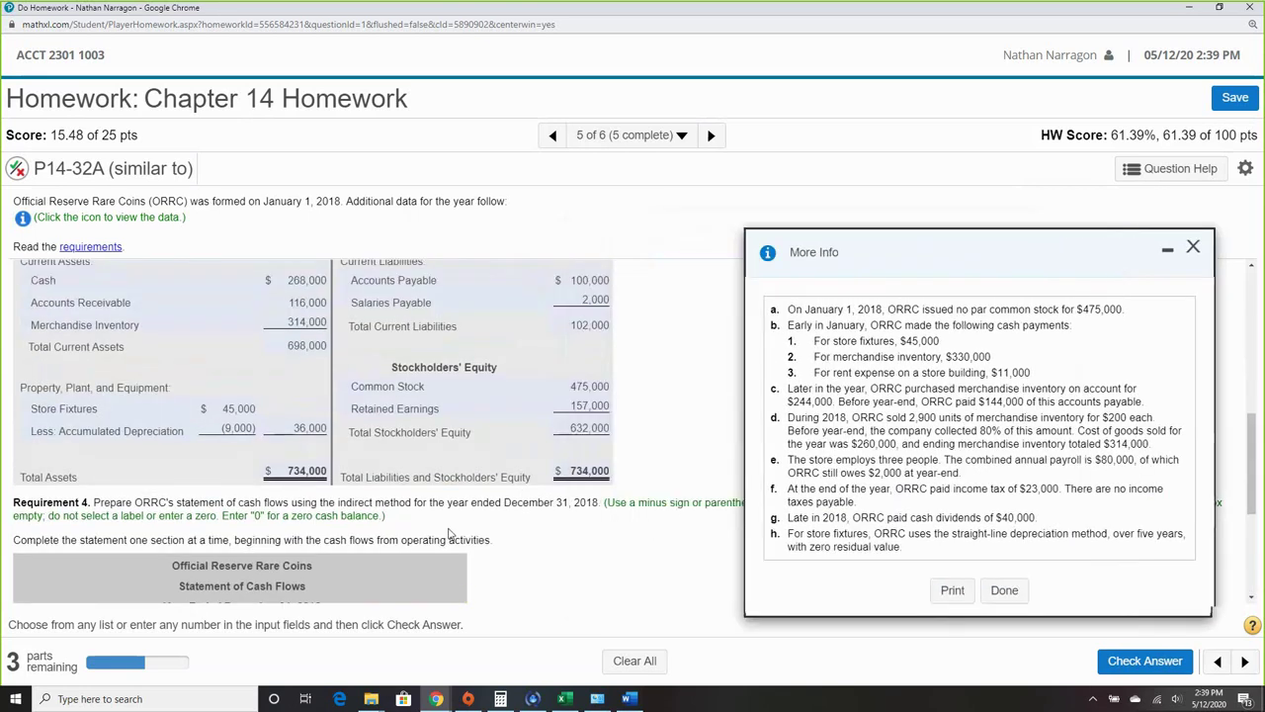
{"action": "scroll", "coordinate": [477, 545], "scroll_direction": "up", "scroll_amount": 7}
Enter 197,000 net income and a 9,000 Depreciation Expense adjustment.
{"action": "scroll", "coordinate": [478, 545], "scroll_direction": "down", "scroll_amount": 2}
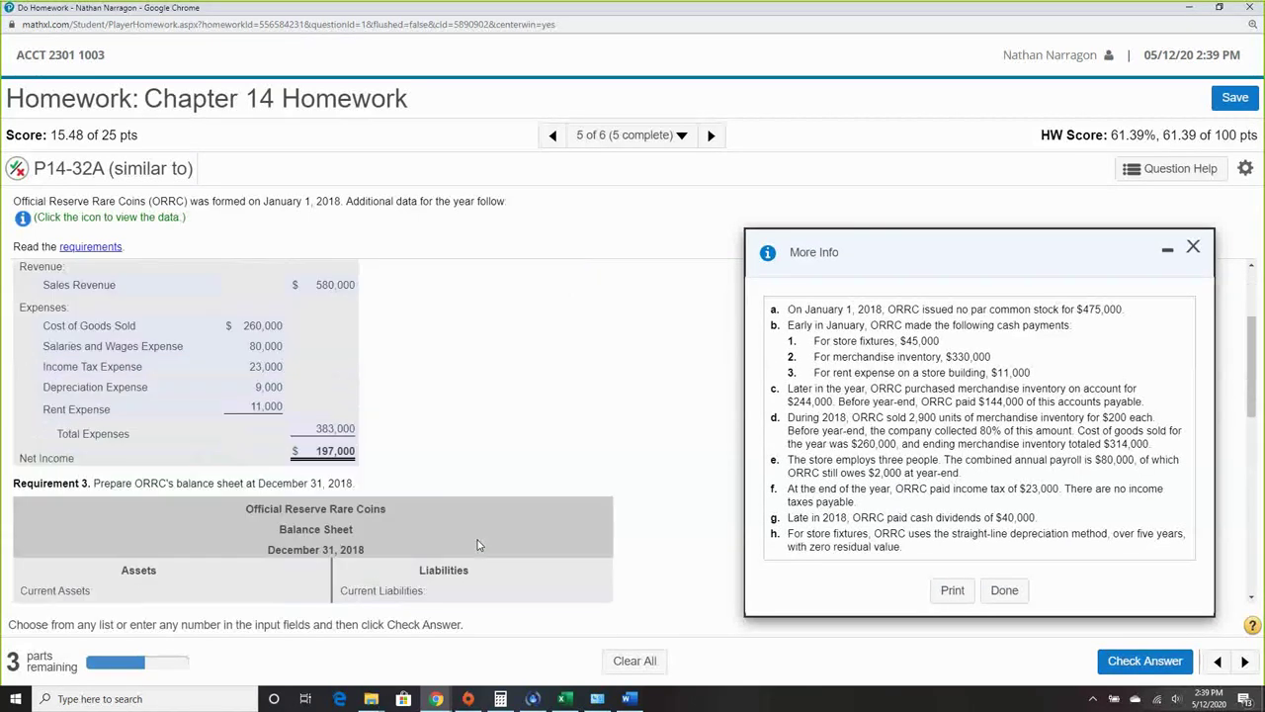
{"action": "scroll", "coordinate": [478, 545], "scroll_direction": "down", "scroll_amount": 9}
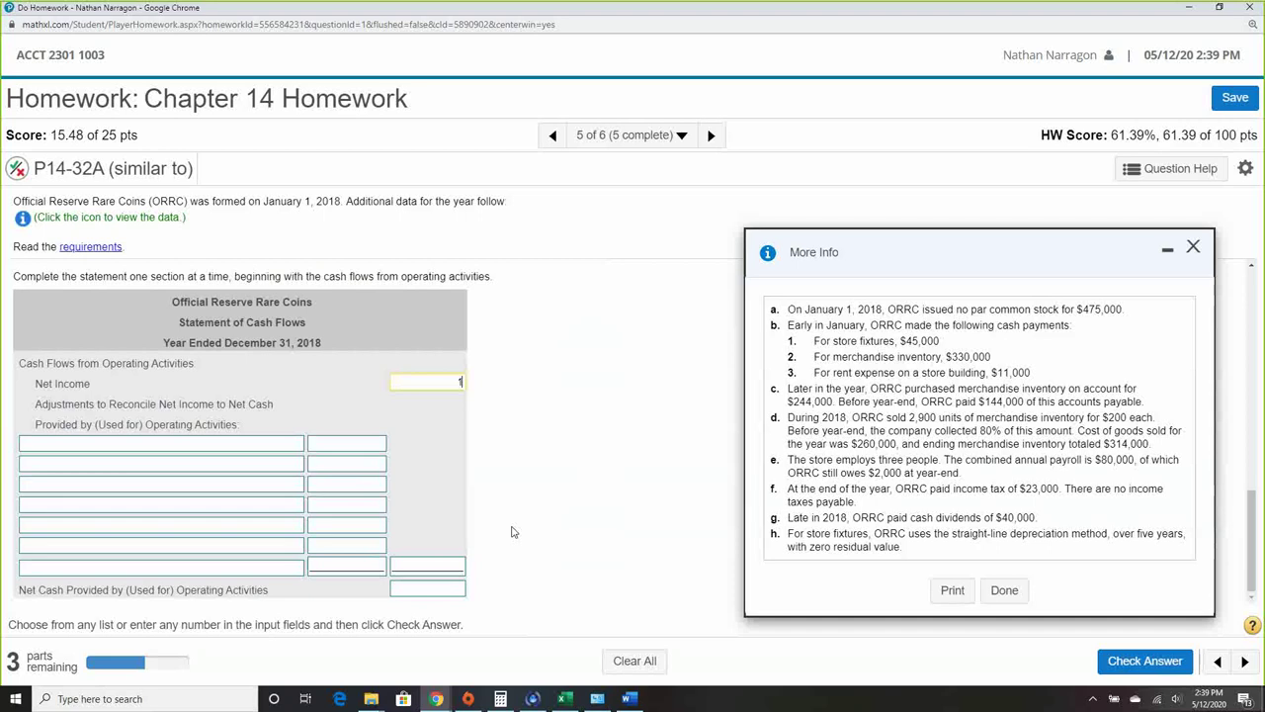
{"action": "type", "text": "97,000"}
{"action": "left_click", "coordinate": [190, 444]}
{"action": "left_click", "coordinate": [188, 529]}
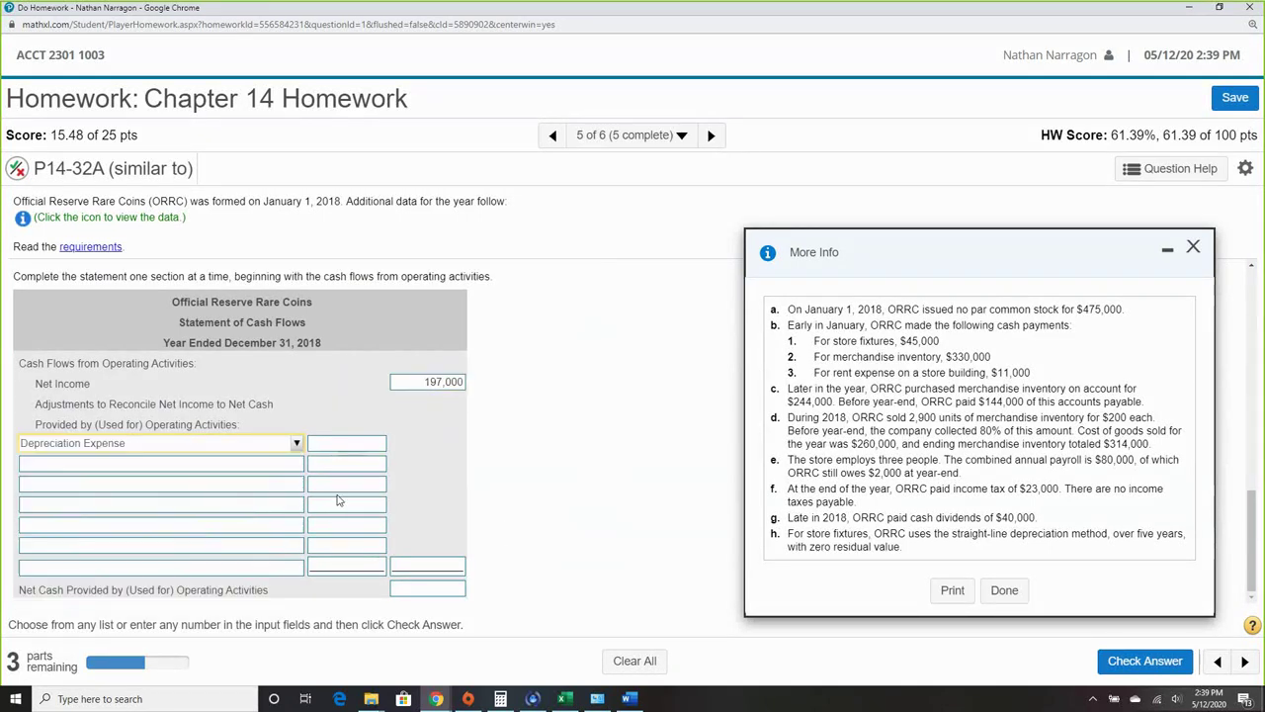
{"action": "left_click", "coordinate": [350, 445]}
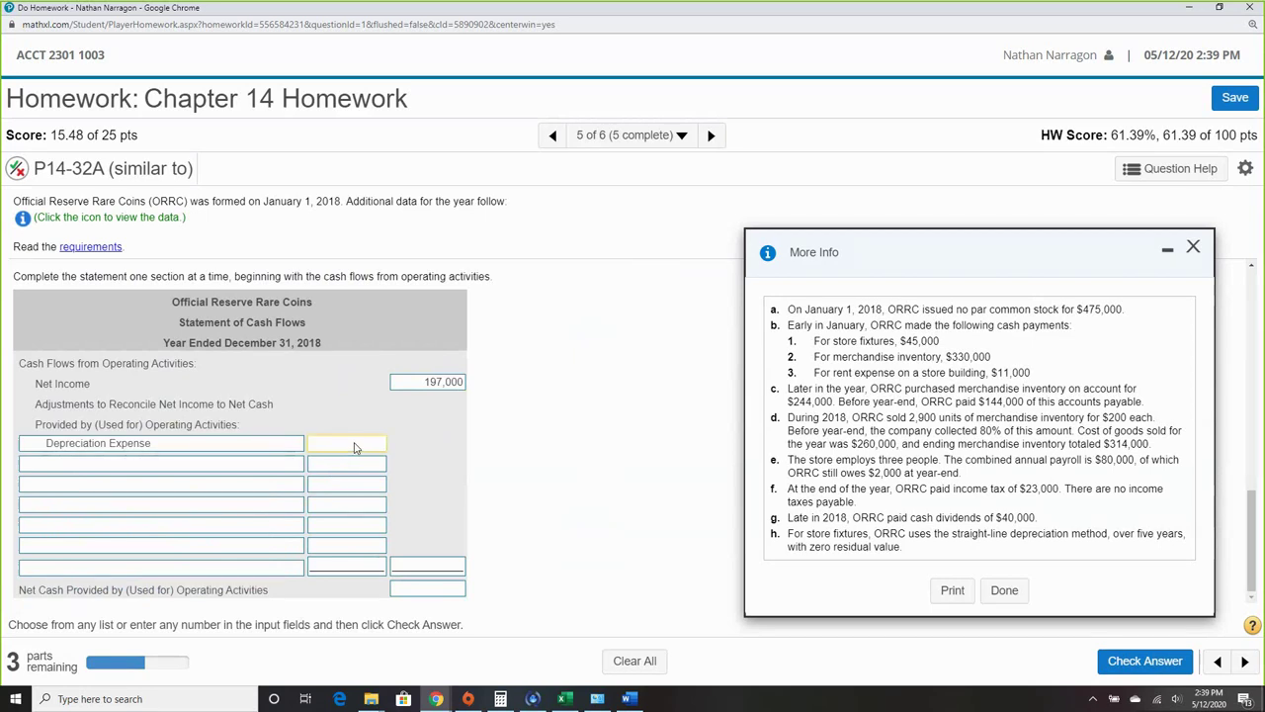
{"action": "type", "text": "9,000"}
Label the next two adjustment rows Increase in Accounts Receivable and Increase in Merchandise Inventory.
{"action": "left_click", "coordinate": [234, 464]}
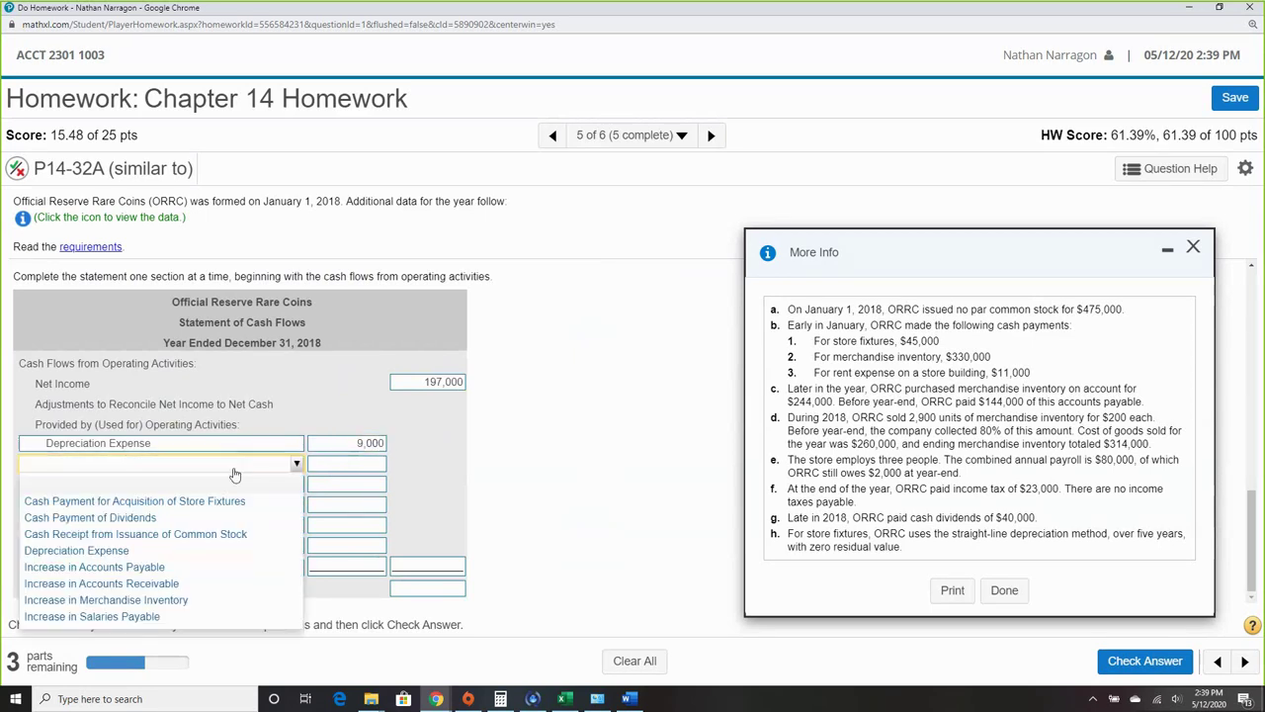
{"action": "scroll", "coordinate": [665, 455], "scroll_direction": "up", "scroll_amount": 4}
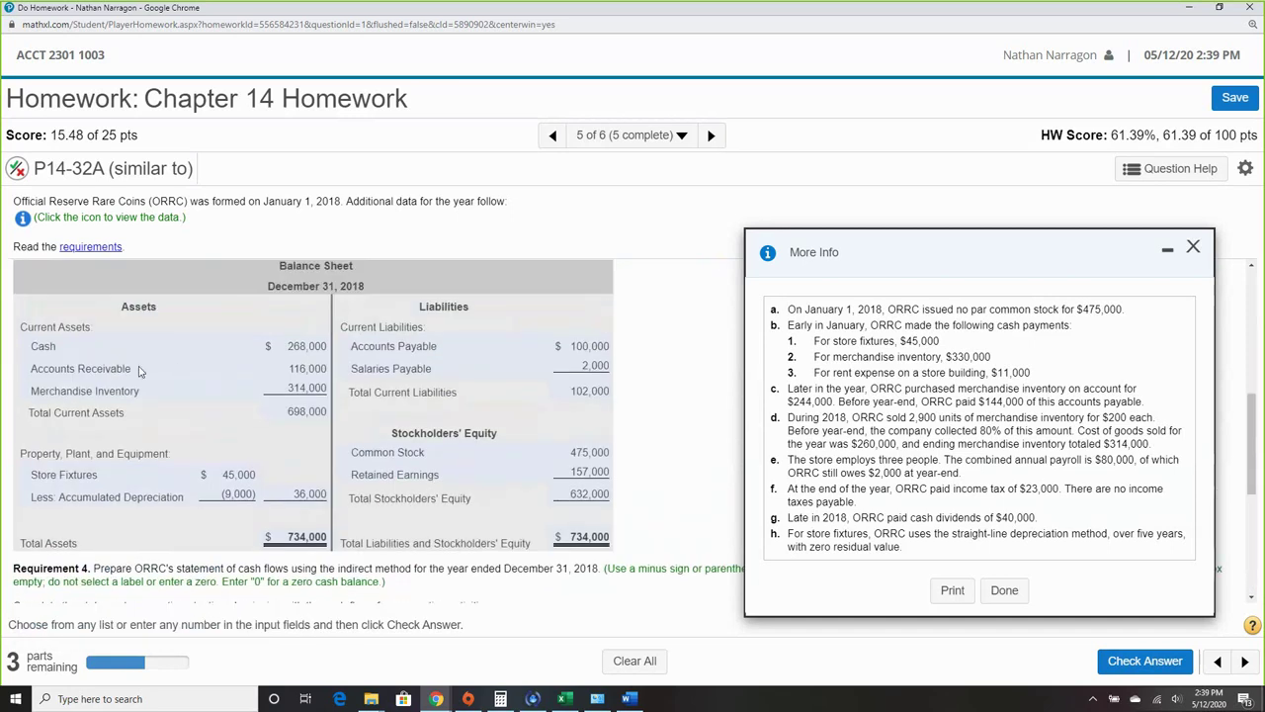
{"action": "scroll", "coordinate": [199, 444], "scroll_direction": "down", "scroll_amount": 1}
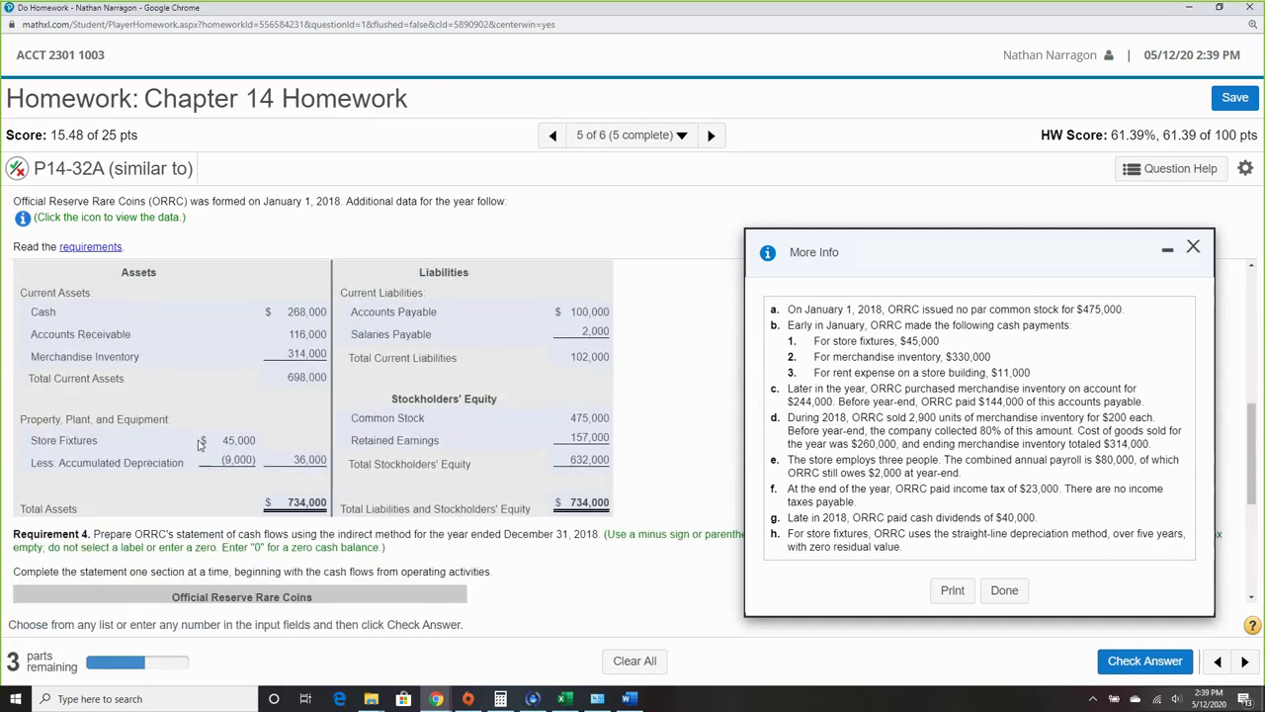
{"action": "scroll", "coordinate": [199, 444], "scroll_direction": "down", "scroll_amount": 3}
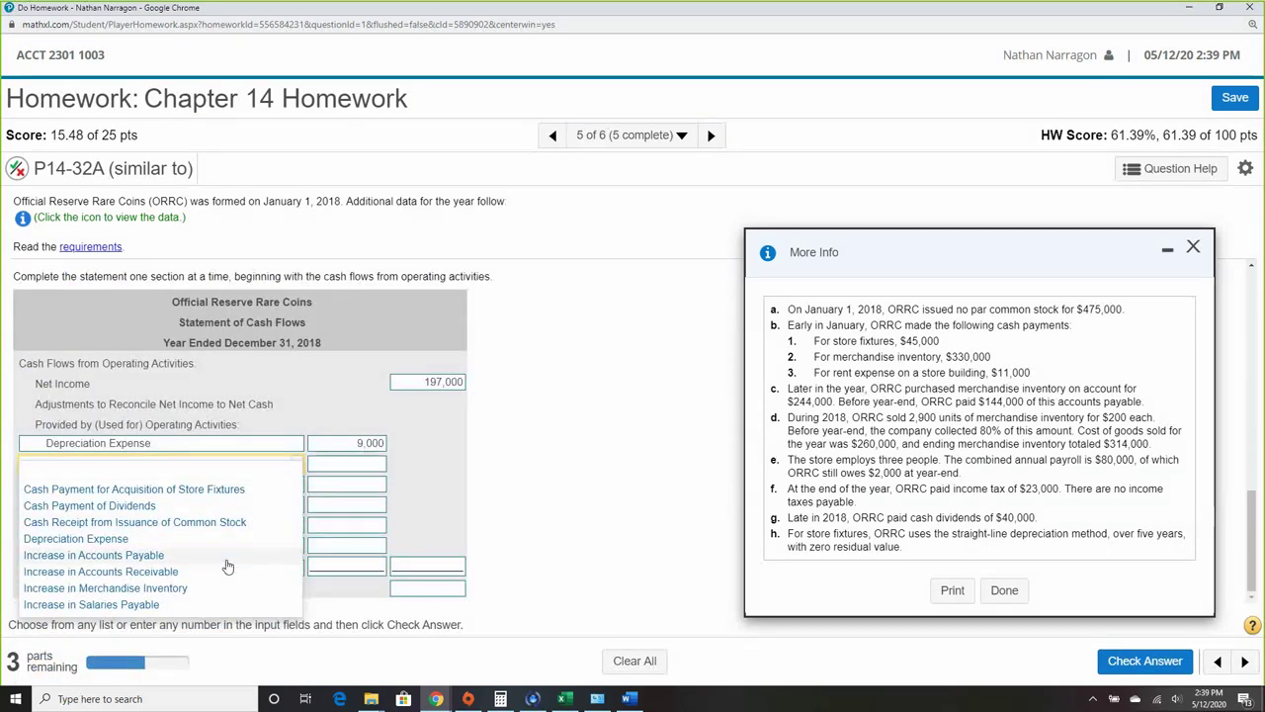
{"action": "left_click", "coordinate": [228, 571]}
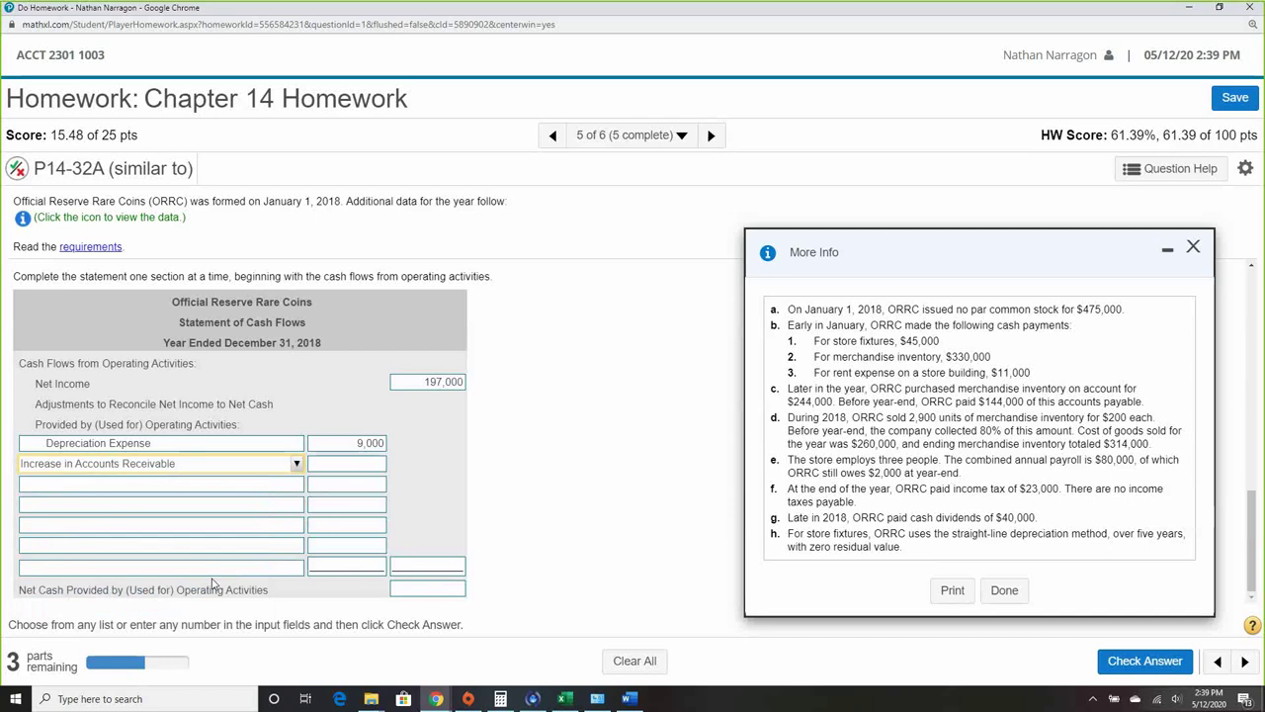
{"action": "left_click", "coordinate": [229, 484]}
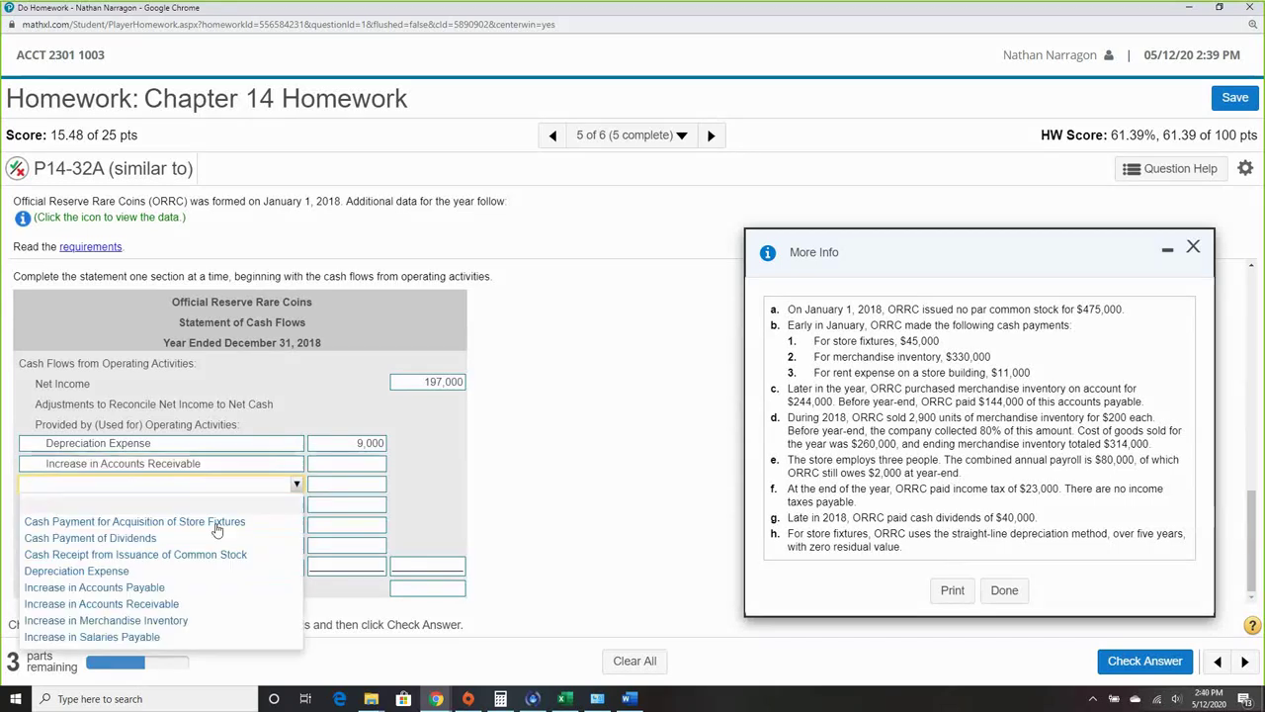
{"action": "left_click", "coordinate": [205, 620]}
Enter (116,000) for the receivables increase and (314,000) for the inventory increase.
{"action": "left_click", "coordinate": [352, 465]}
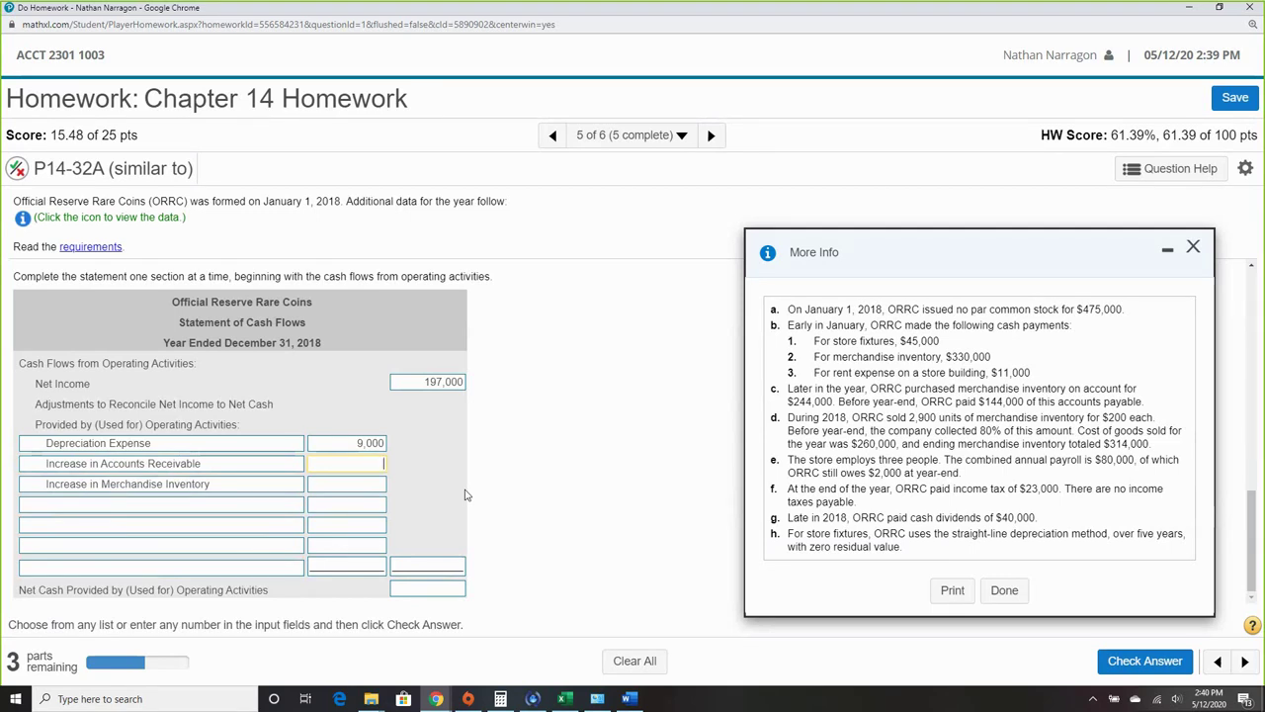
{"action": "scroll", "coordinate": [466, 496], "scroll_direction": "up", "scroll_amount": 5}
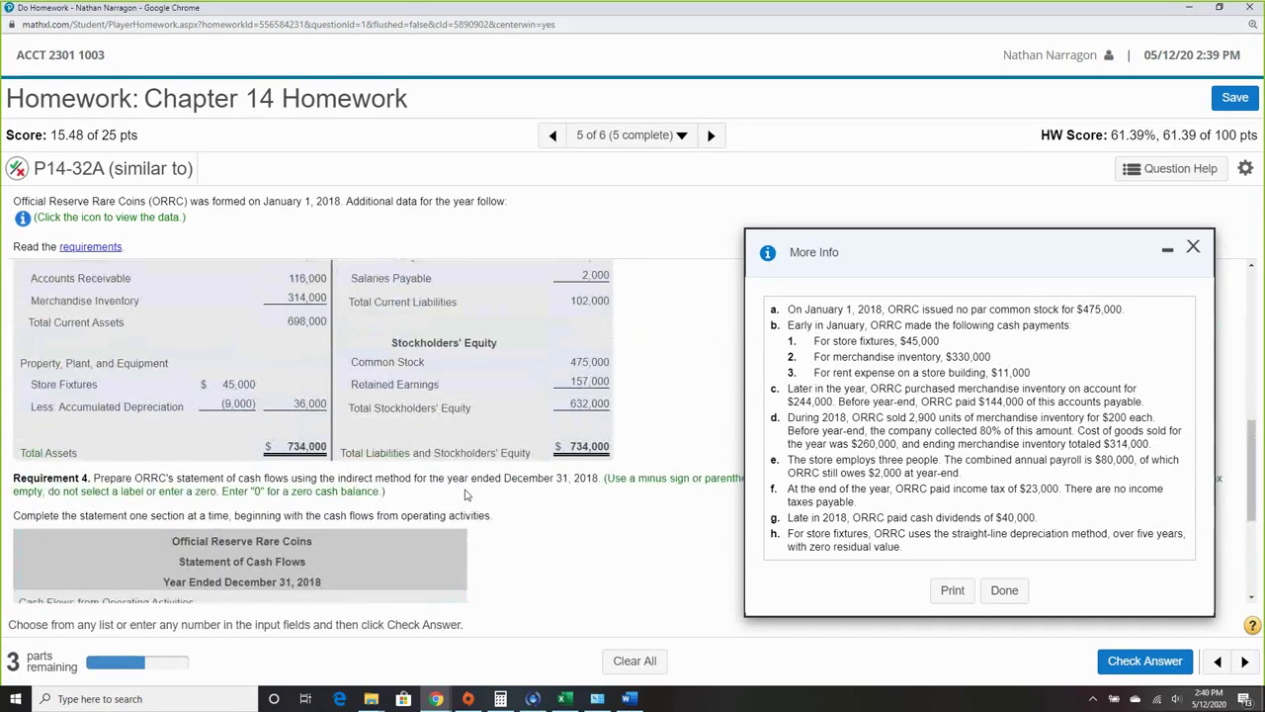
{"action": "scroll", "coordinate": [467, 495], "scroll_direction": "down", "scroll_amount": 5}
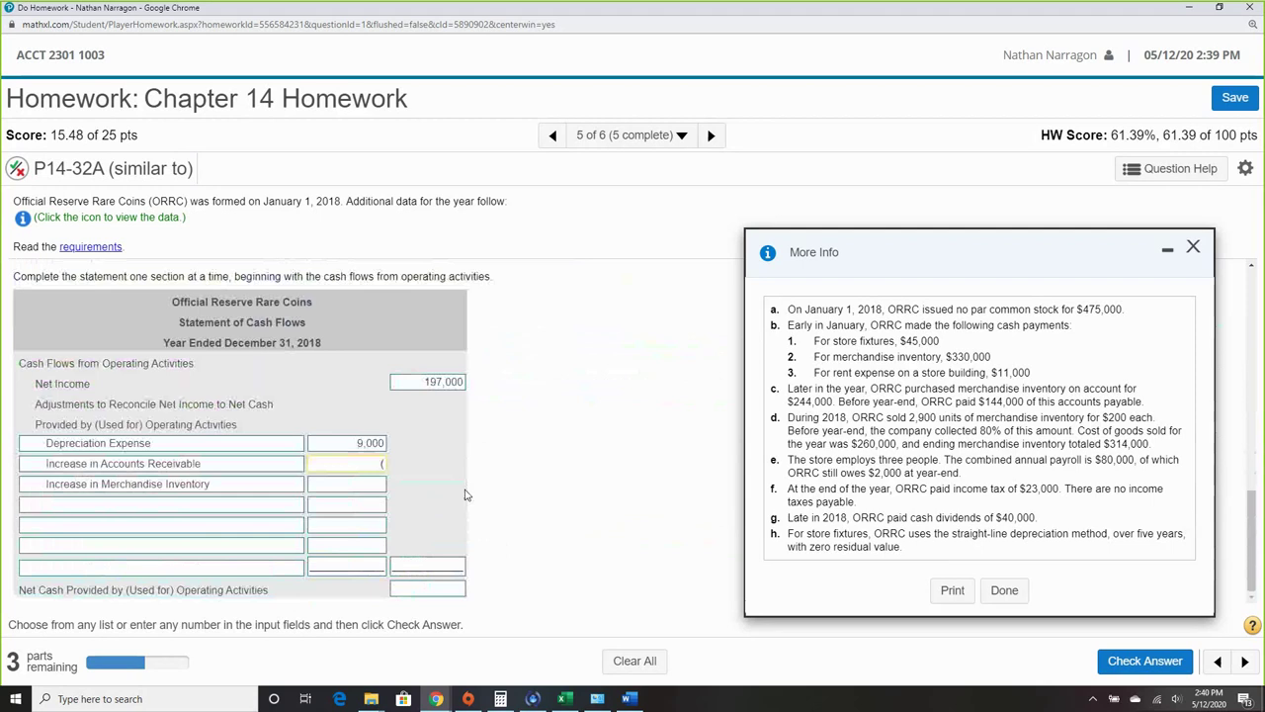
{"action": "type", "text": "16,000)"}
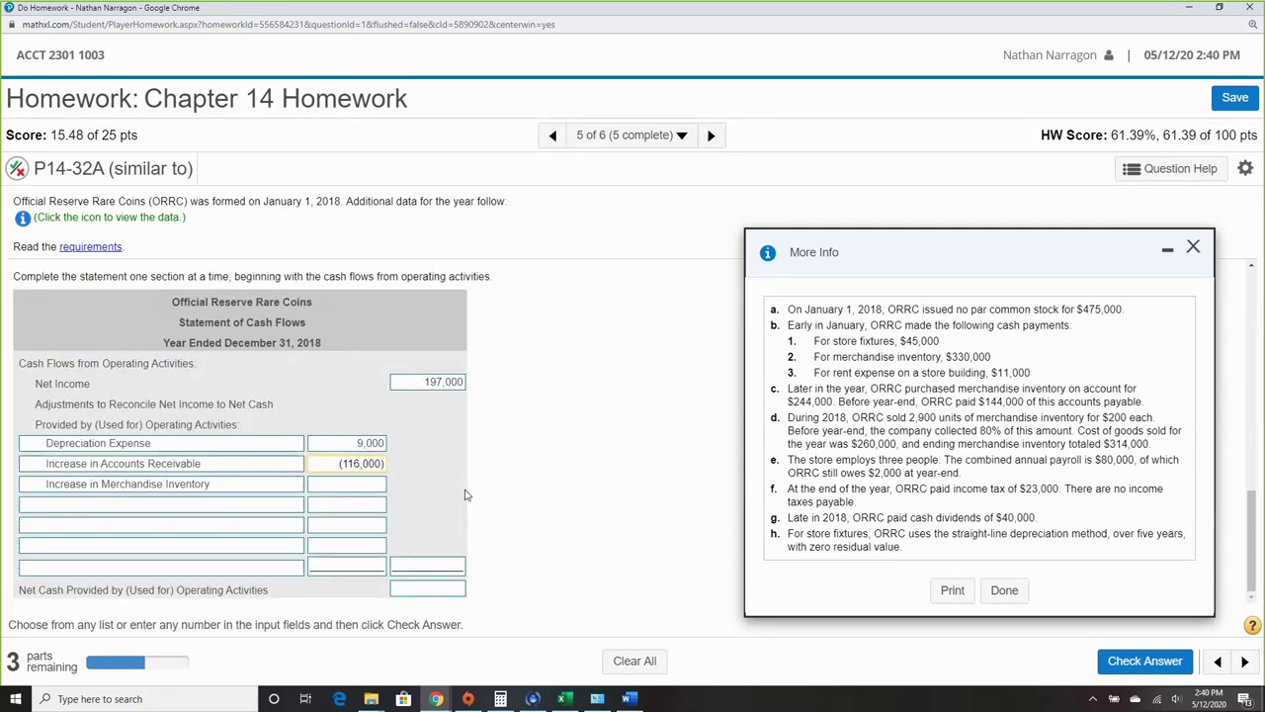
{"action": "left_click", "coordinate": [328, 479]}
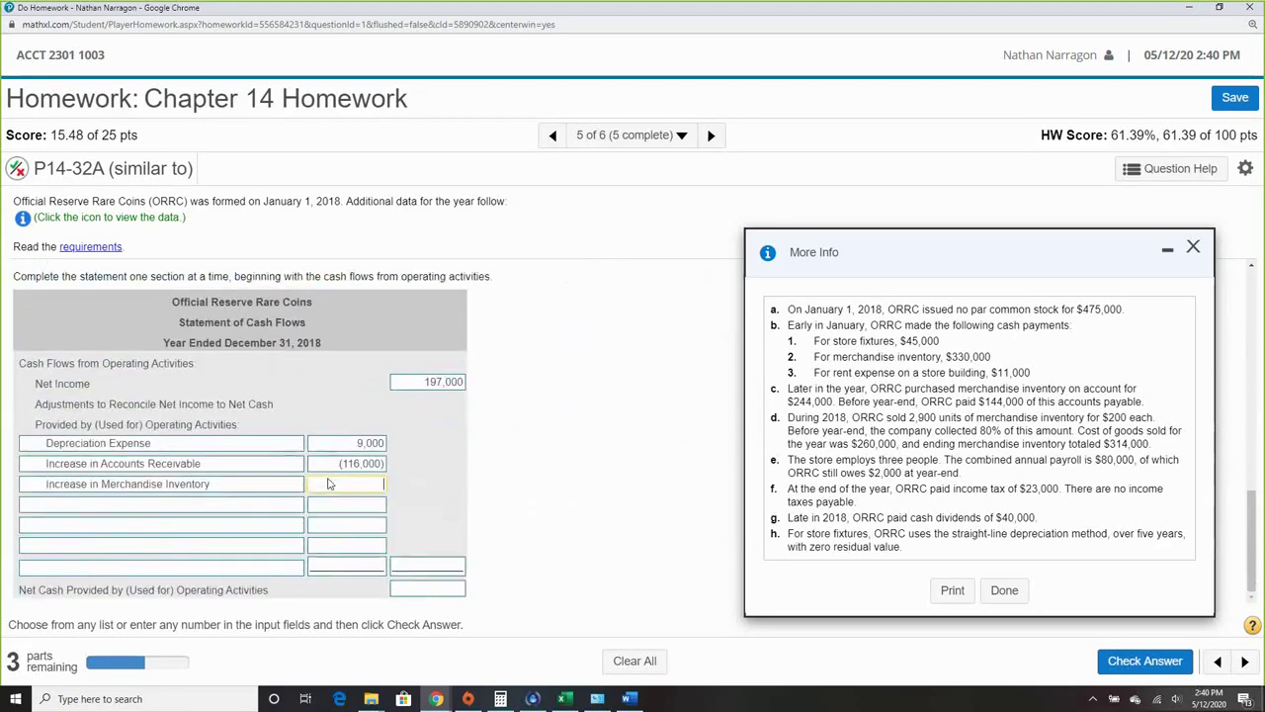
{"action": "type", "text": "(314,000)"}
{"action": "left_click", "coordinate": [218, 506]}
{"action": "scroll", "coordinate": [526, 518], "scroll_direction": "up", "scroll_amount": 2}
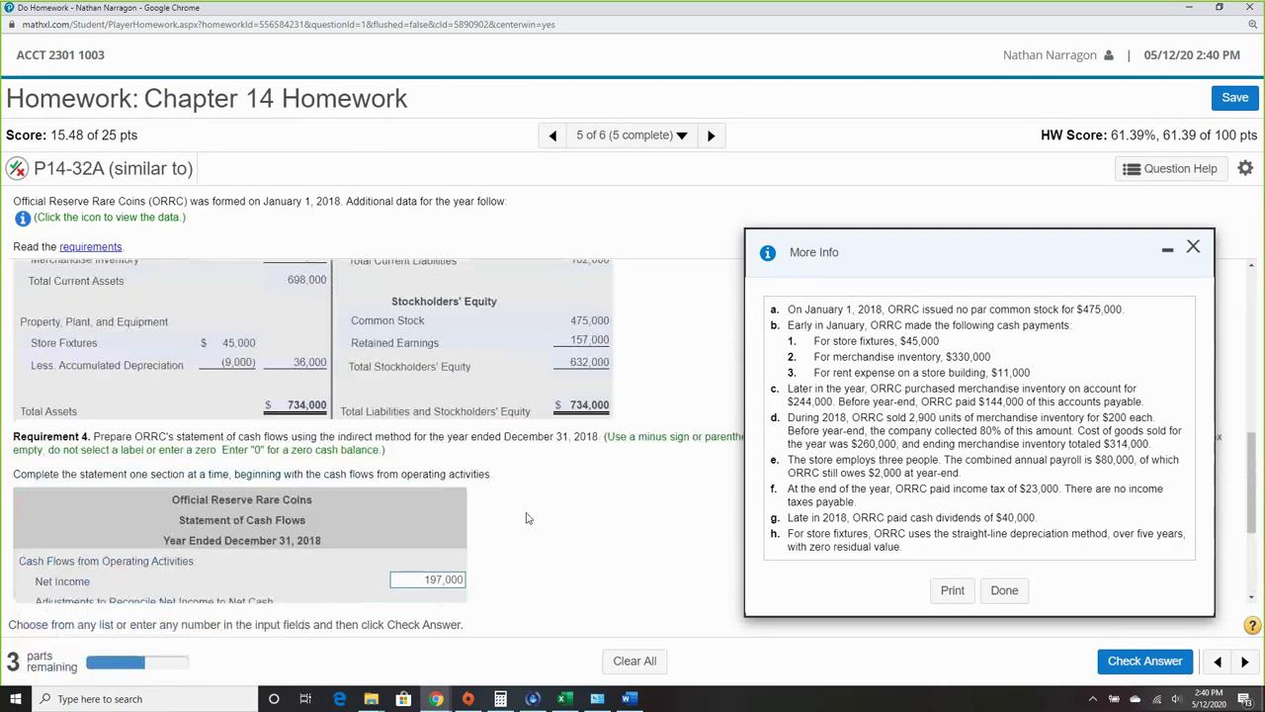
{"action": "scroll", "coordinate": [527, 518], "scroll_direction": "up", "scroll_amount": 2}
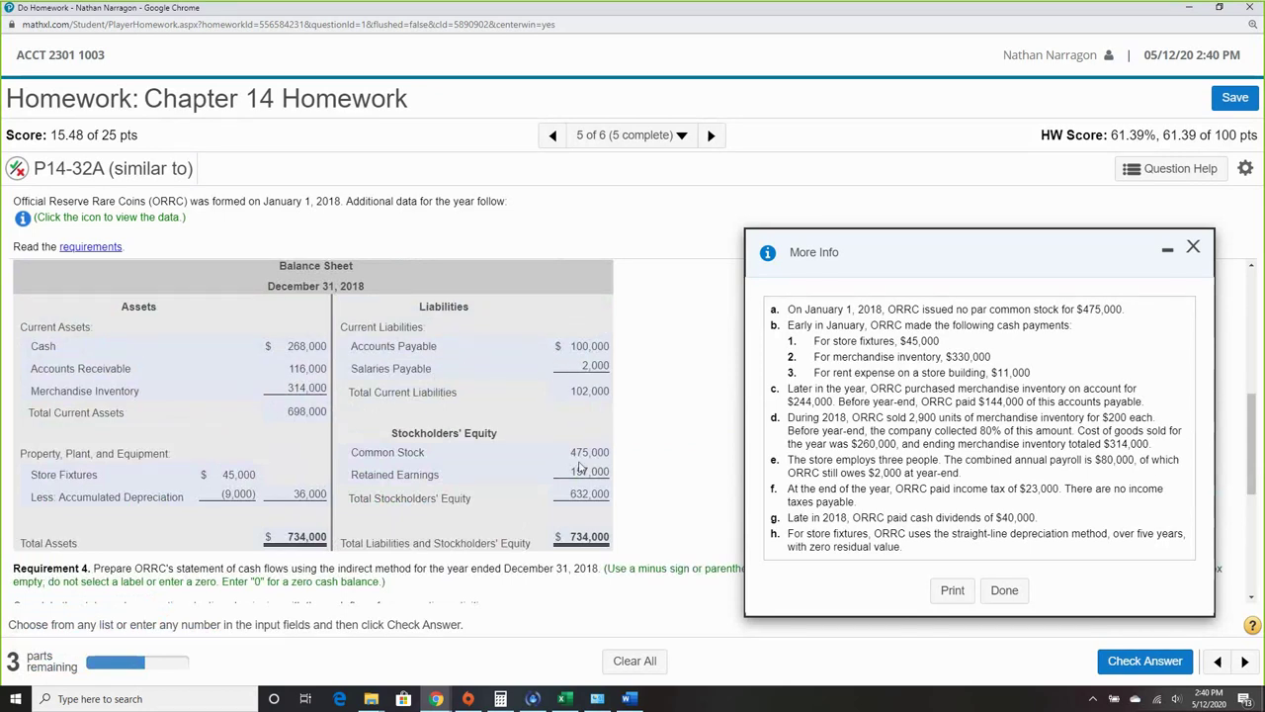
Label the fourth and fifth adjustment rows Increase in Accounts Payable and Increase in Salaries Payable.
{"action": "scroll", "coordinate": [581, 467], "scroll_direction": "down", "scroll_amount": 4}
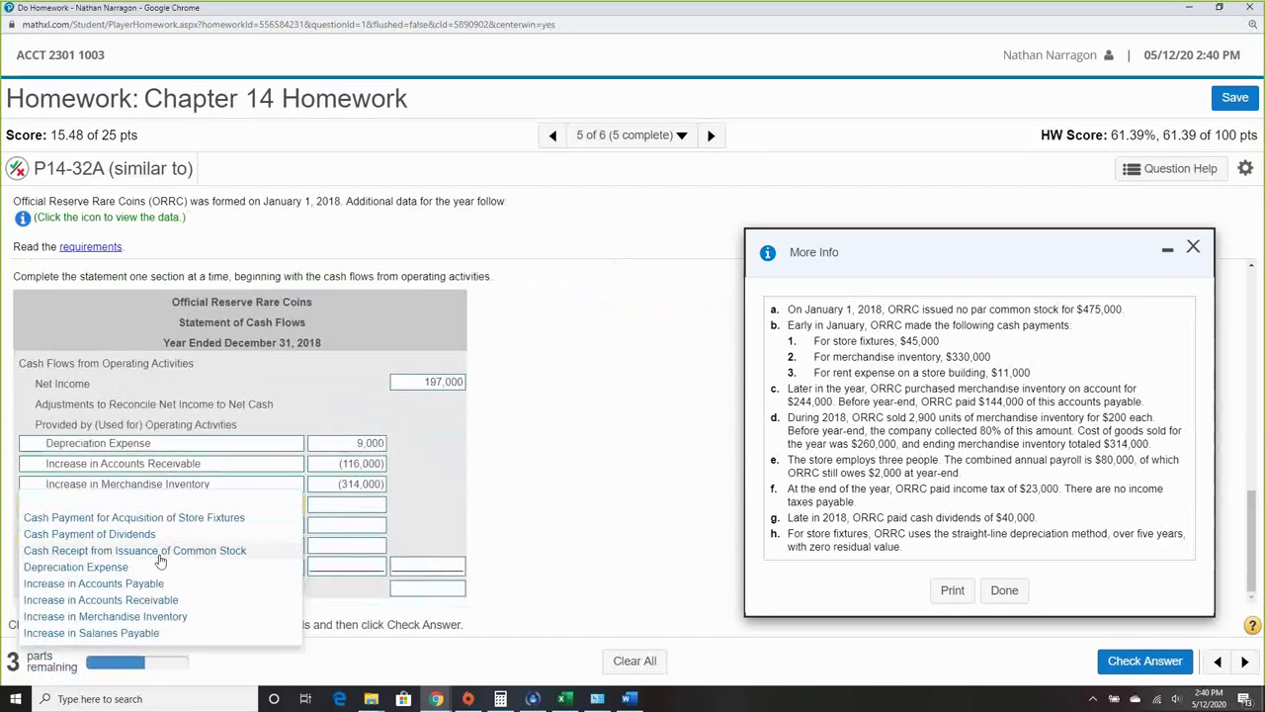
{"action": "left_click", "coordinate": [145, 592]}
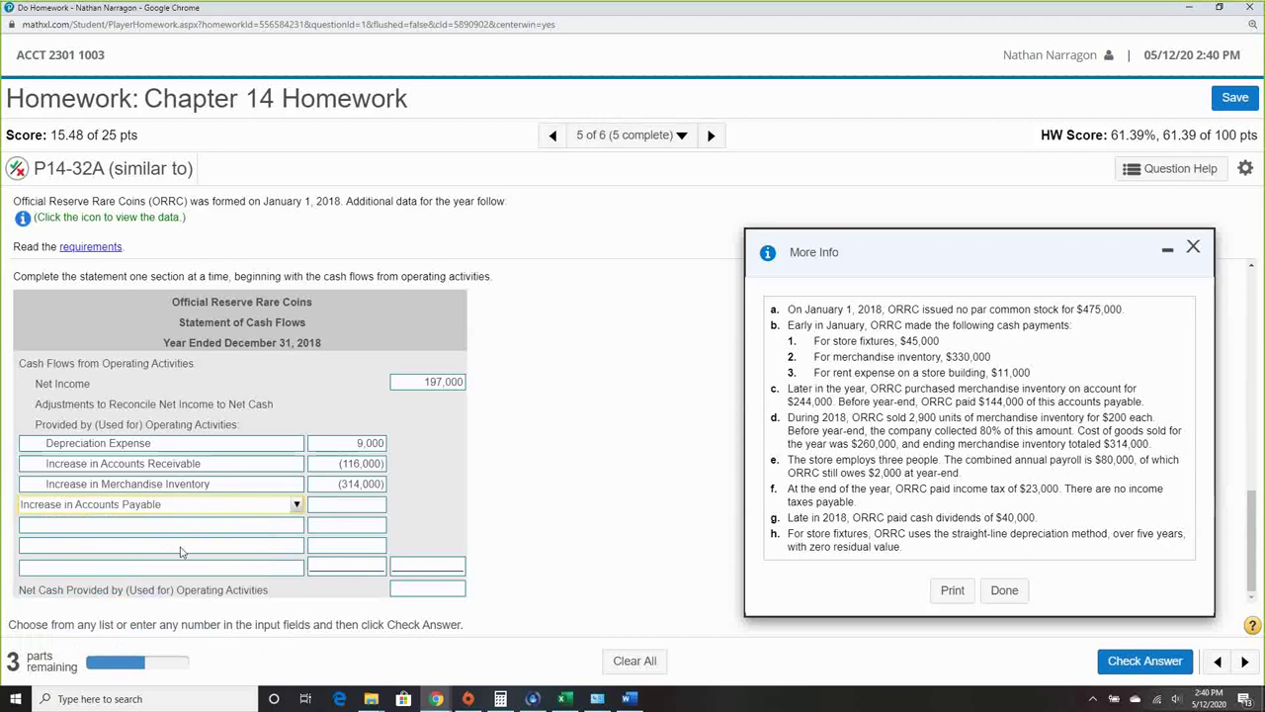
{"action": "left_click", "coordinate": [199, 527]}
{"action": "left_click", "coordinate": [198, 508]}
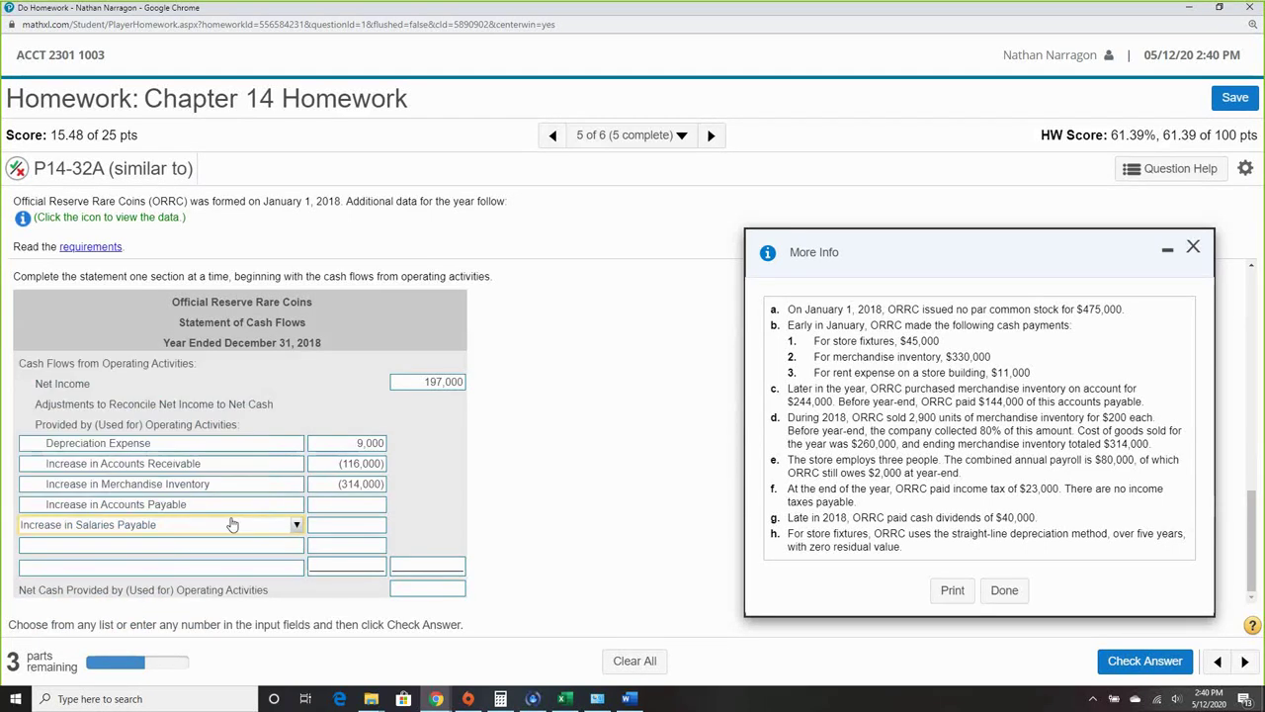
Enter 100,000 for Accounts Payable and 2,000 for Salaries Payable.
{"action": "left_click", "coordinate": [354, 508]}
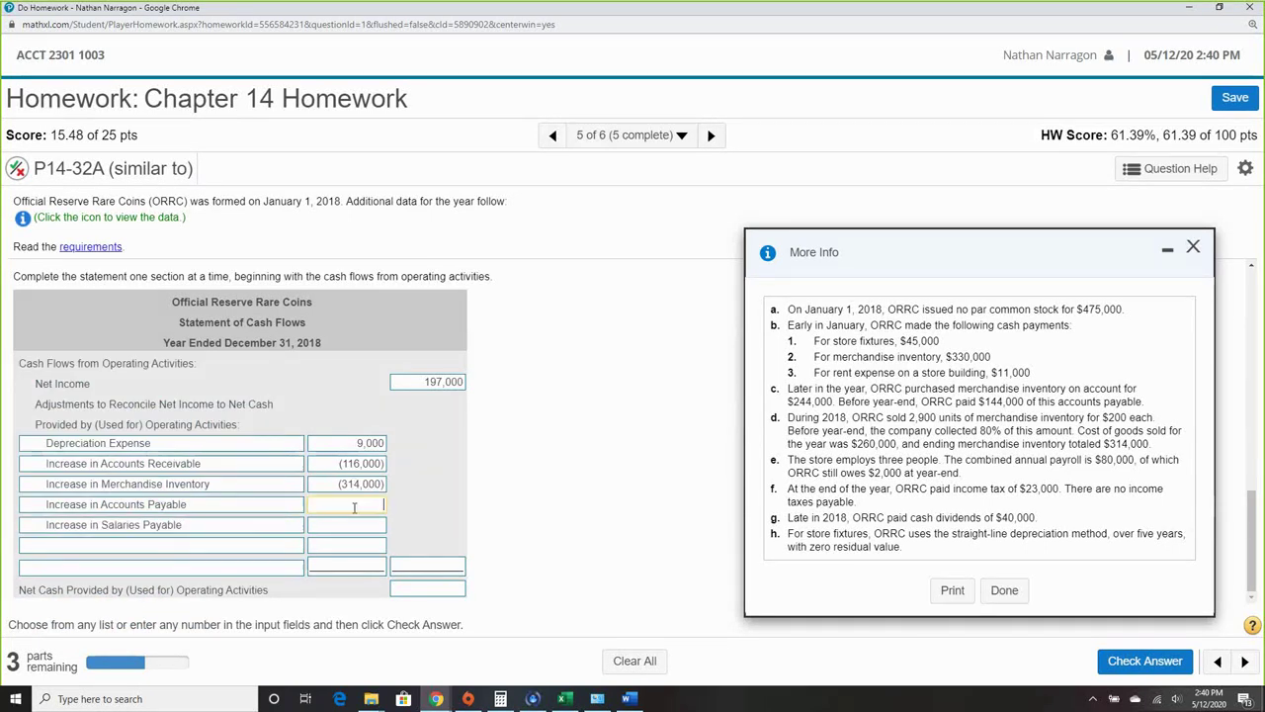
{"action": "type", "text": "100,000"}
{"action": "left_click", "coordinate": [362, 529]}
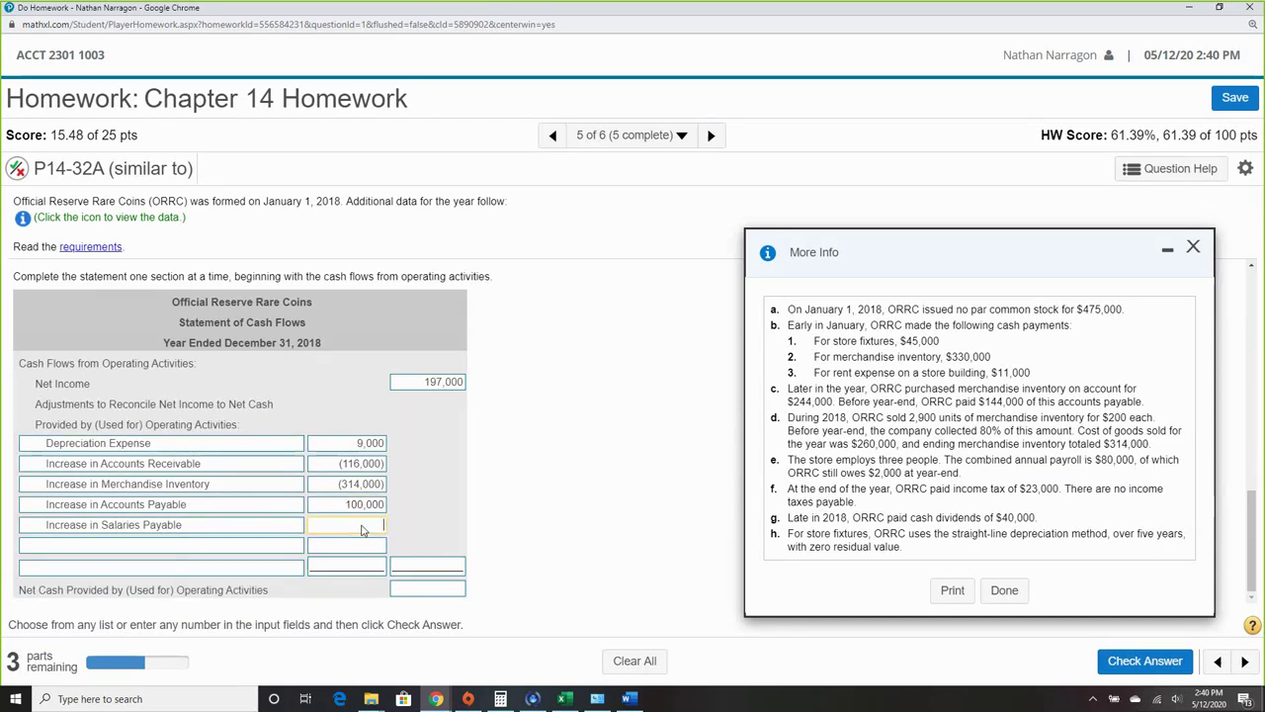
{"action": "type", "text": "2,000"}
{"action": "scroll", "coordinate": [534, 534], "scroll_direction": "up", "scroll_amount": 3}
{"action": "scroll", "coordinate": [570, 534], "scroll_direction": "up", "scroll_amount": 1}
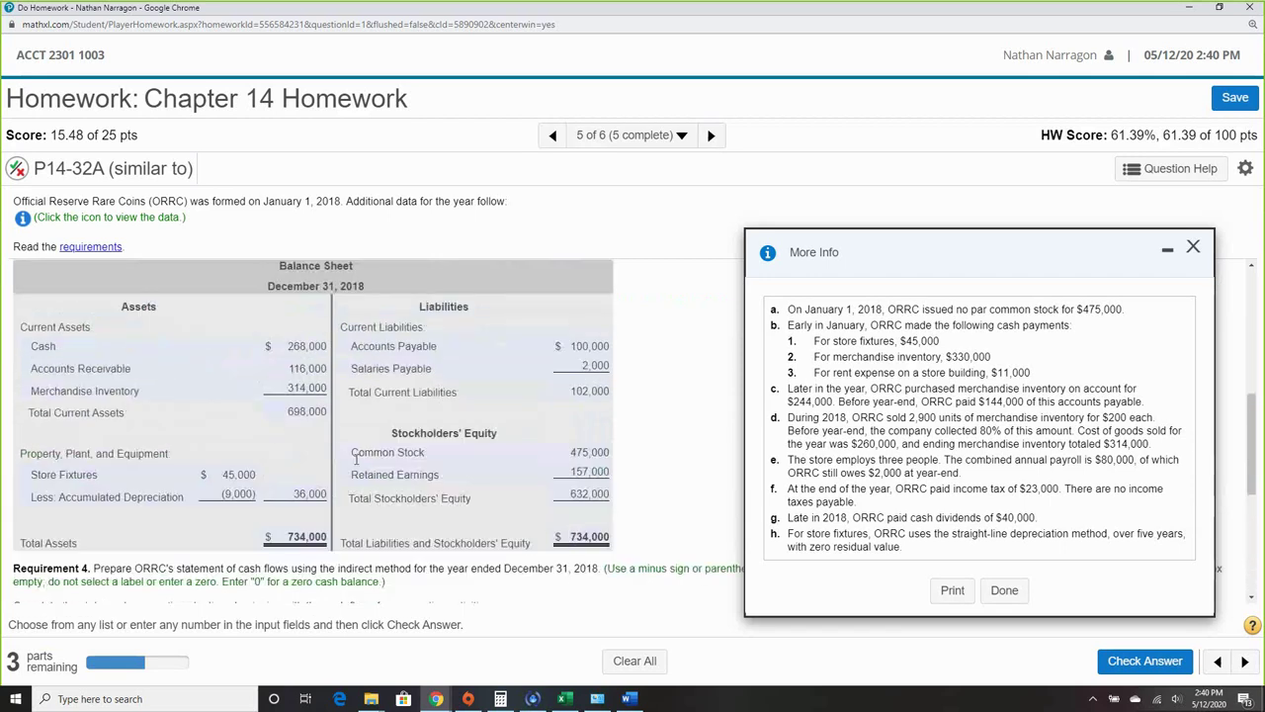
{"action": "scroll", "coordinate": [509, 472], "scroll_direction": "down", "scroll_amount": 5}
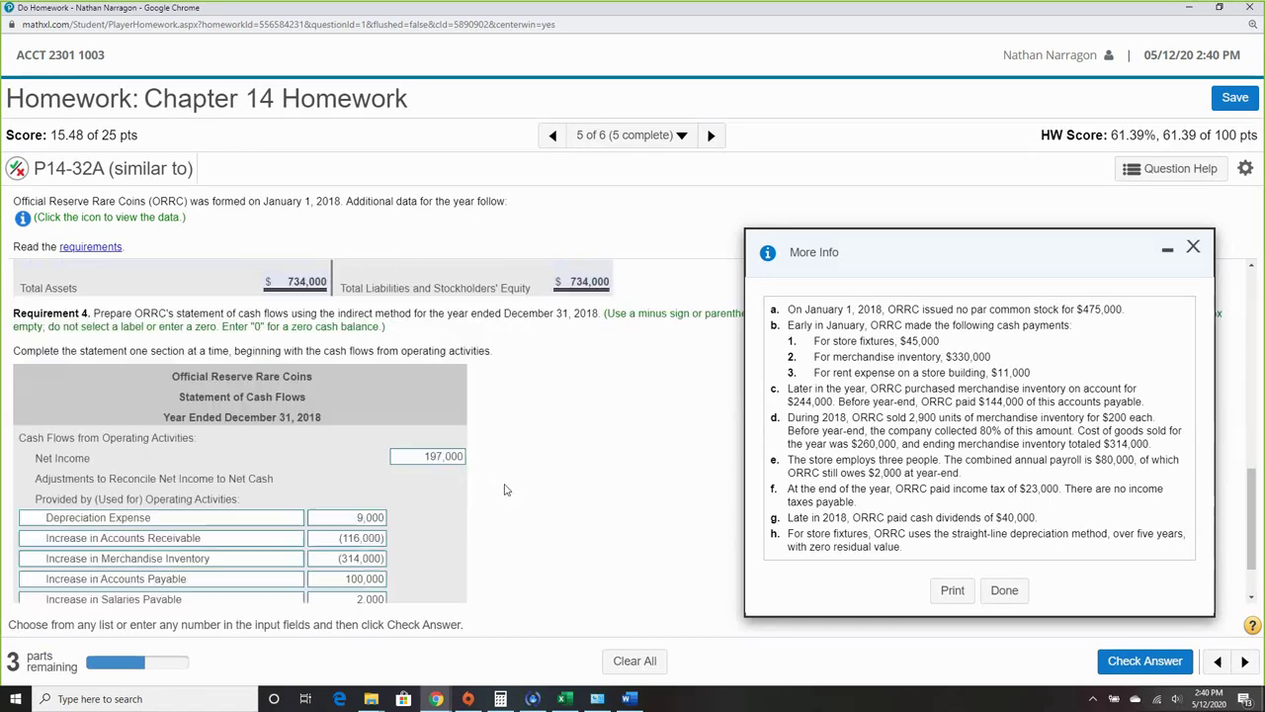
{"action": "left_click", "coordinate": [432, 569]}
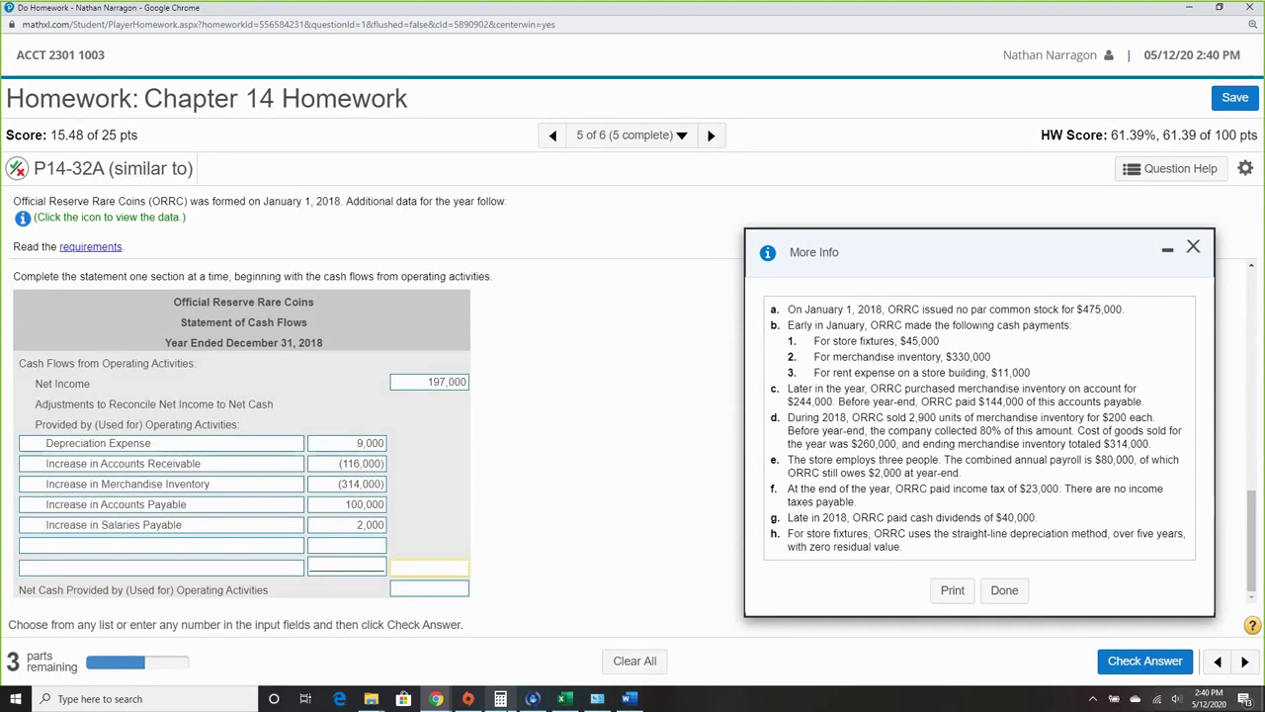
In Calculator, total 9,000 − 116,000 − 314,000 + 100,000 + 2,000 to get −319,000.
{"action": "left_click", "coordinate": [500, 697]}
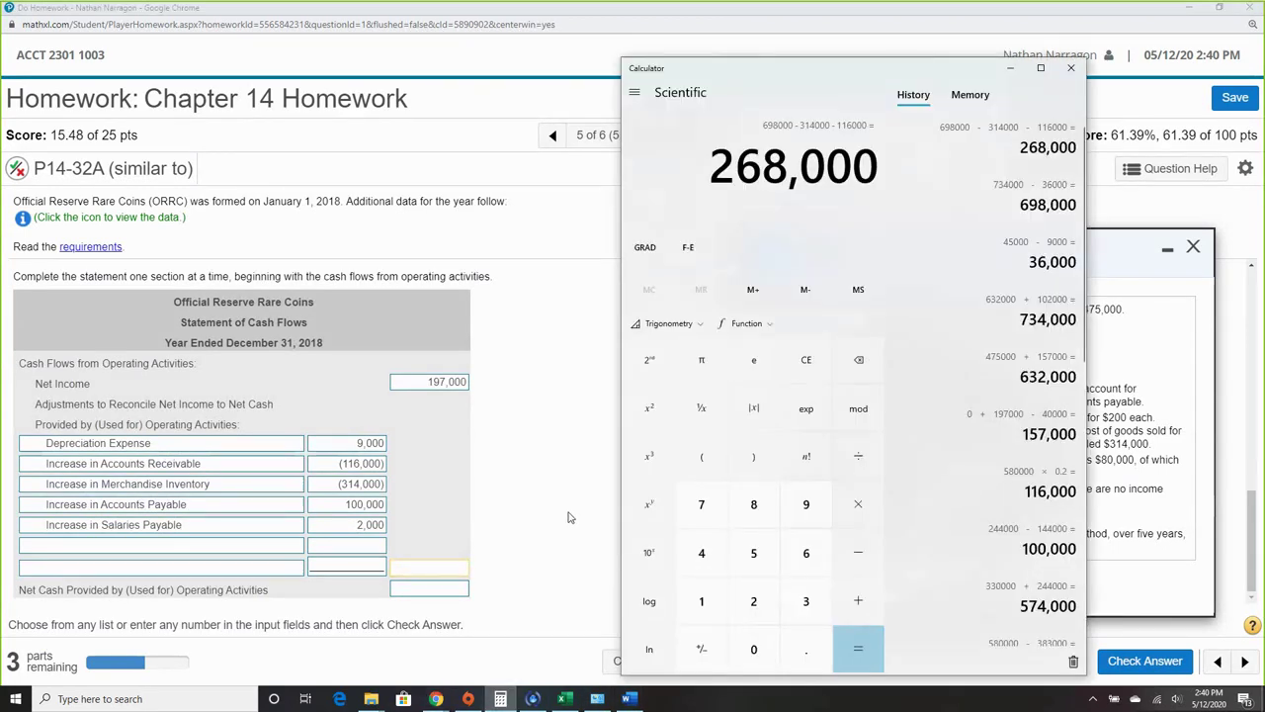
{"action": "type", "text": "9000 "}
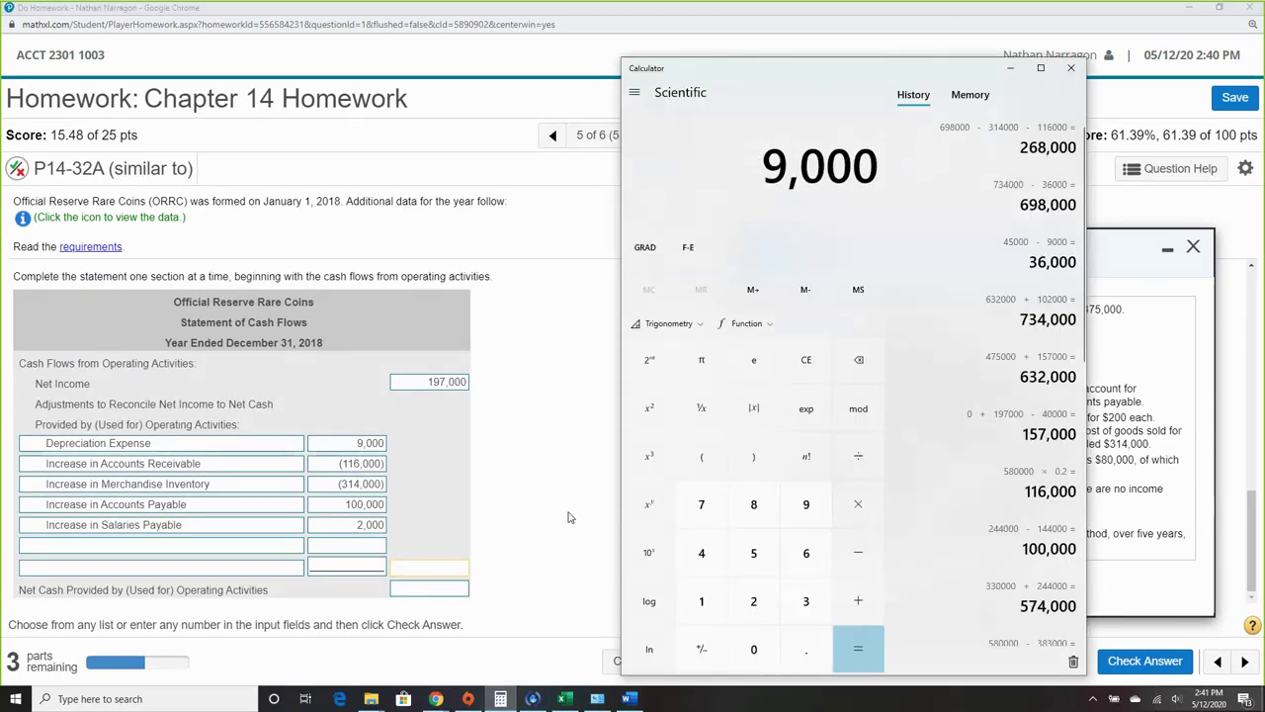
{"action": "type", "text": "- 1160"}
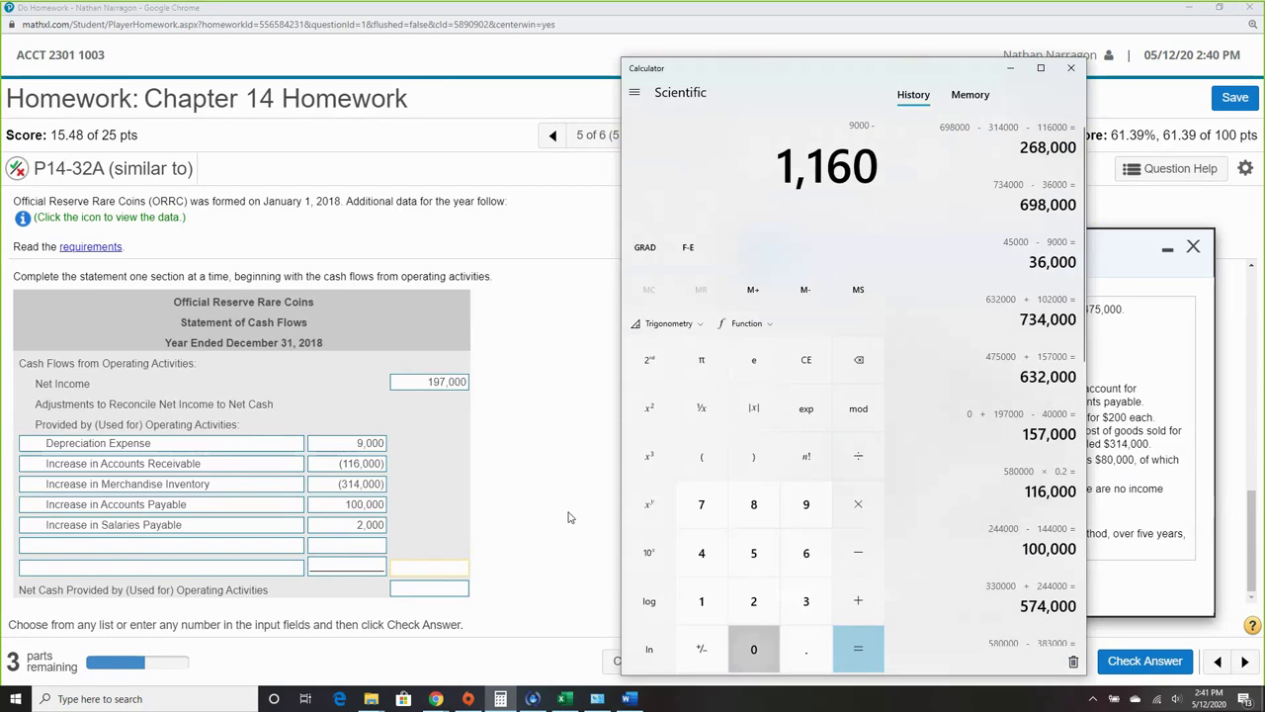
{"action": "type", "text": "000"}
{"action": "key", "text": "Return"}
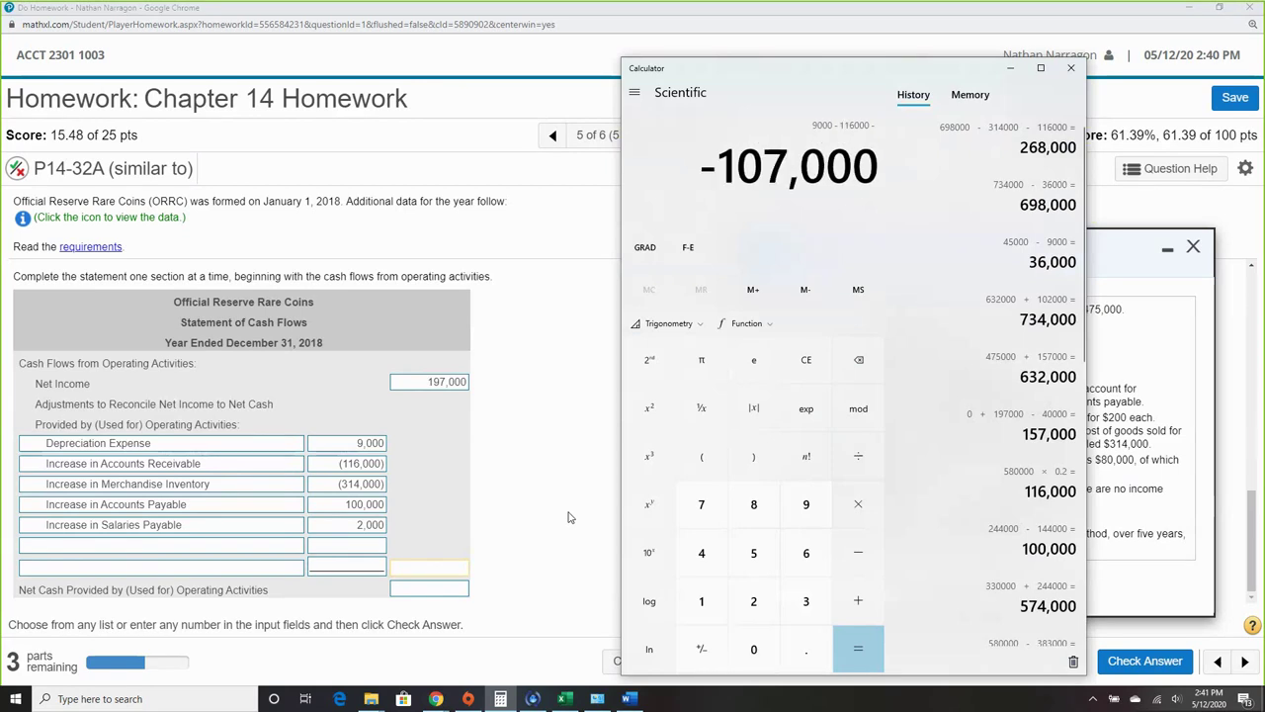
{"action": "type", "text": "314000"}
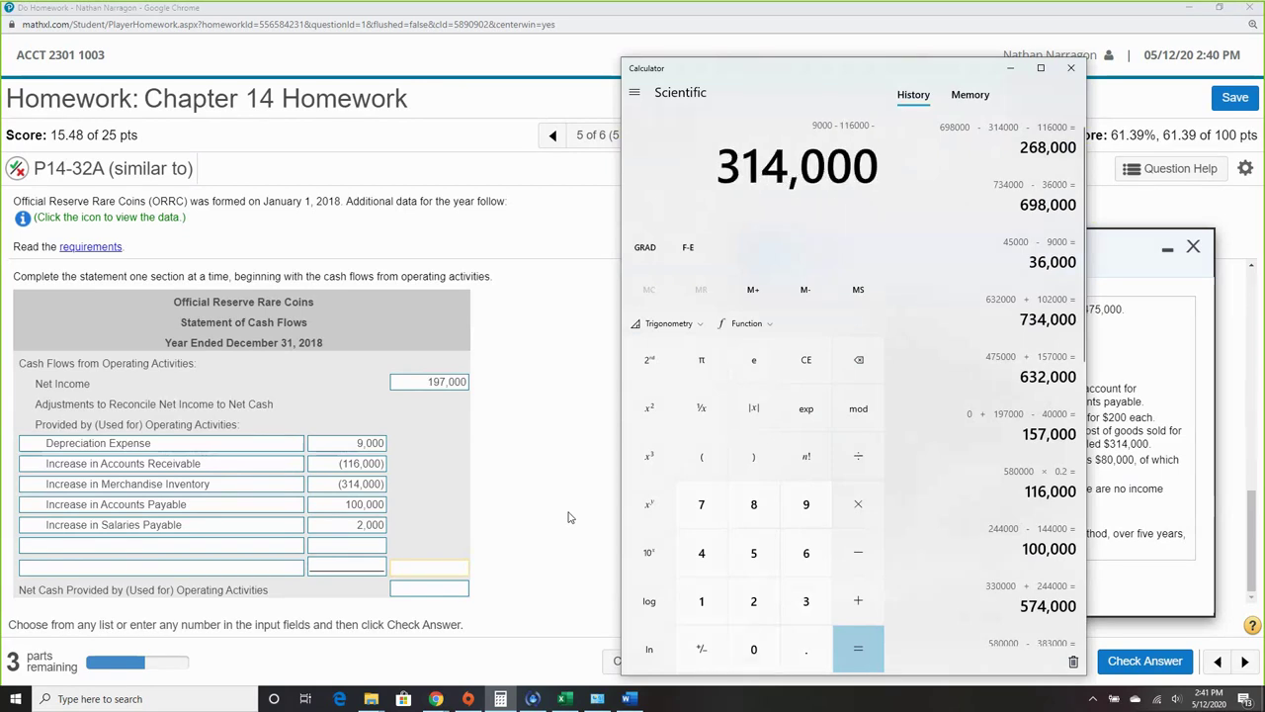
{"action": "type", "text": "+1000"}
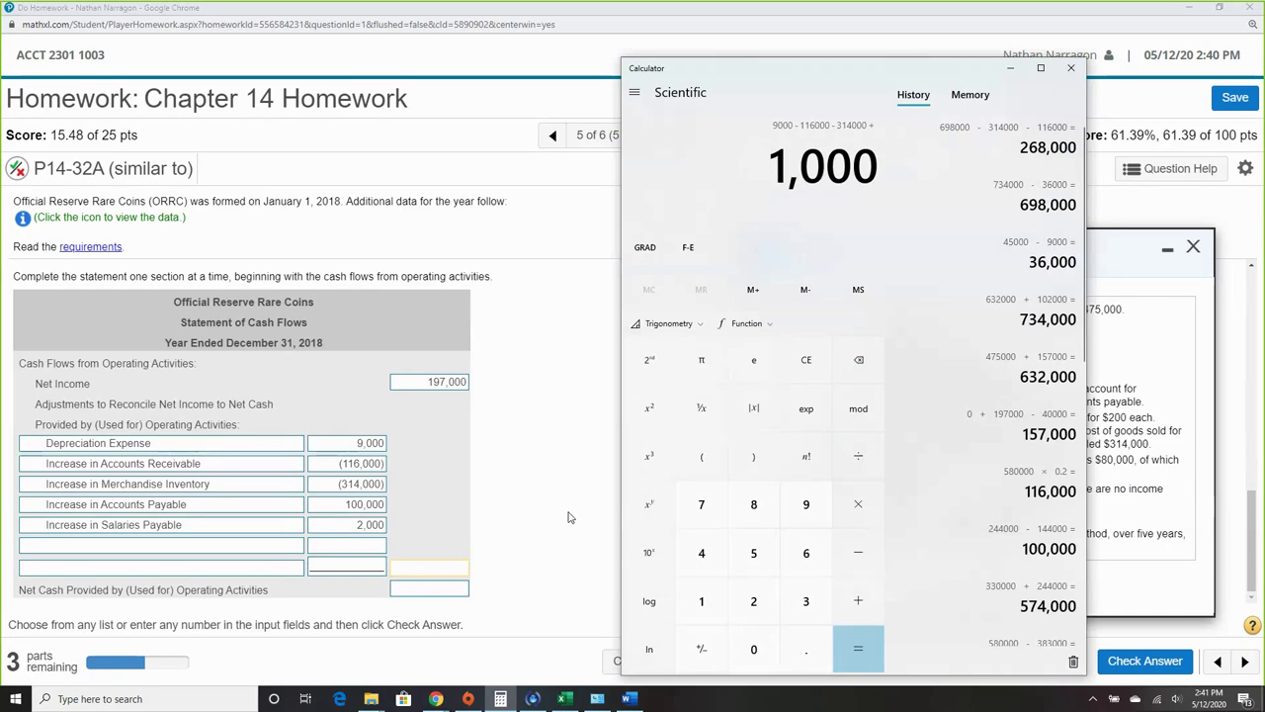
{"action": "type", "text": "00"}
{"action": "type", "text": "+200"}
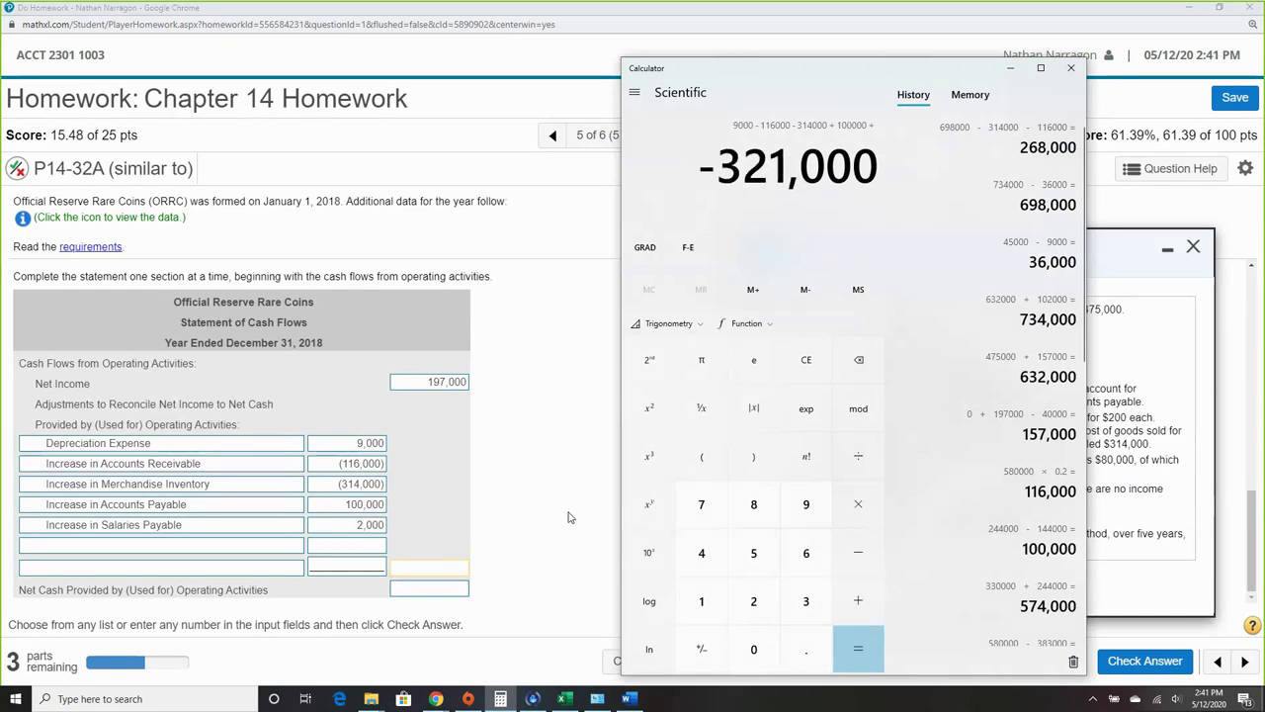
{"action": "key", "text": "Return"}
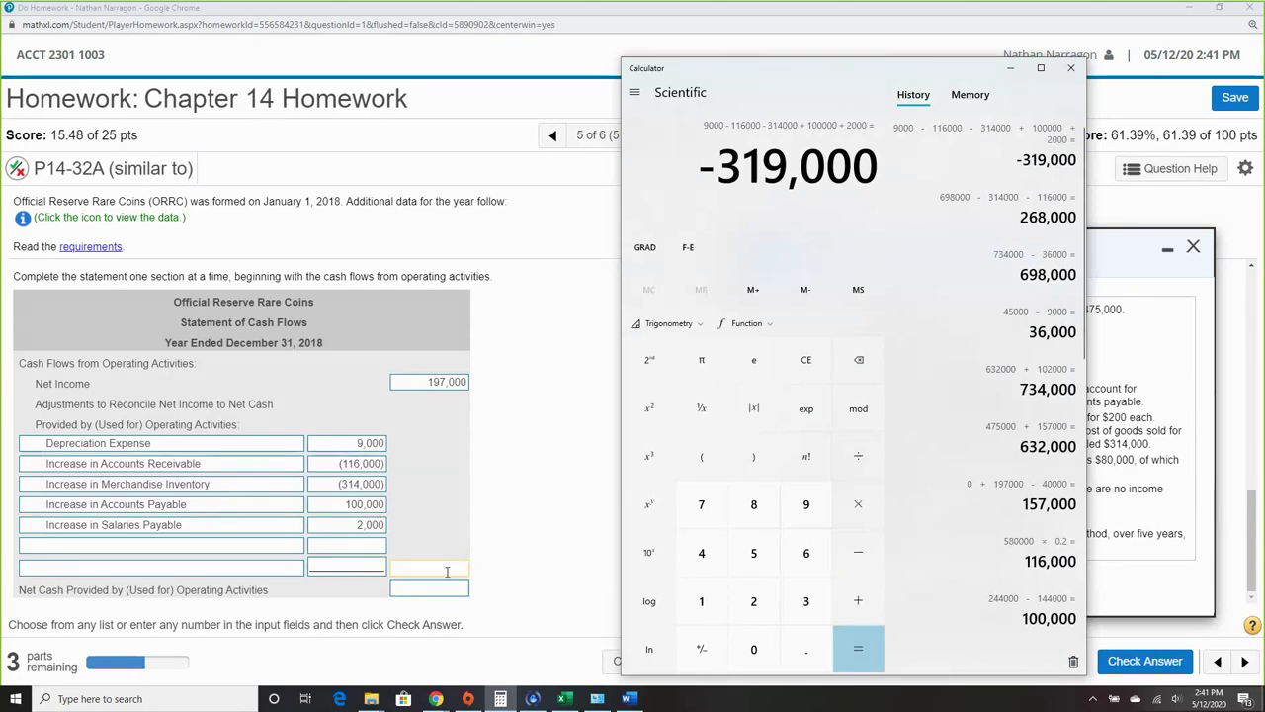
{"action": "left_click", "coordinate": [446, 570]}
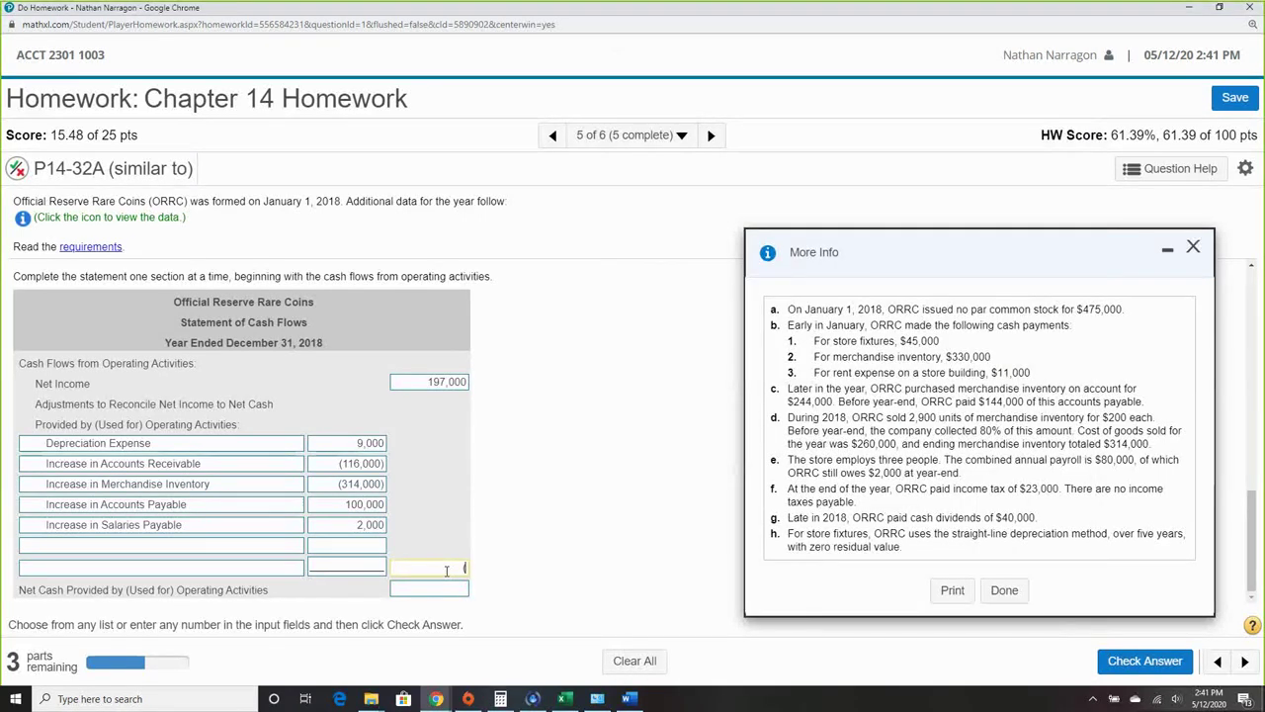
Enter the (319,000) adjustments subtotal, compute 197,000 − 319,000, and enter (122,000) as net operating cash.
{"action": "type", "text": "(319,000)"}
{"action": "left_click", "coordinate": [452, 590]}
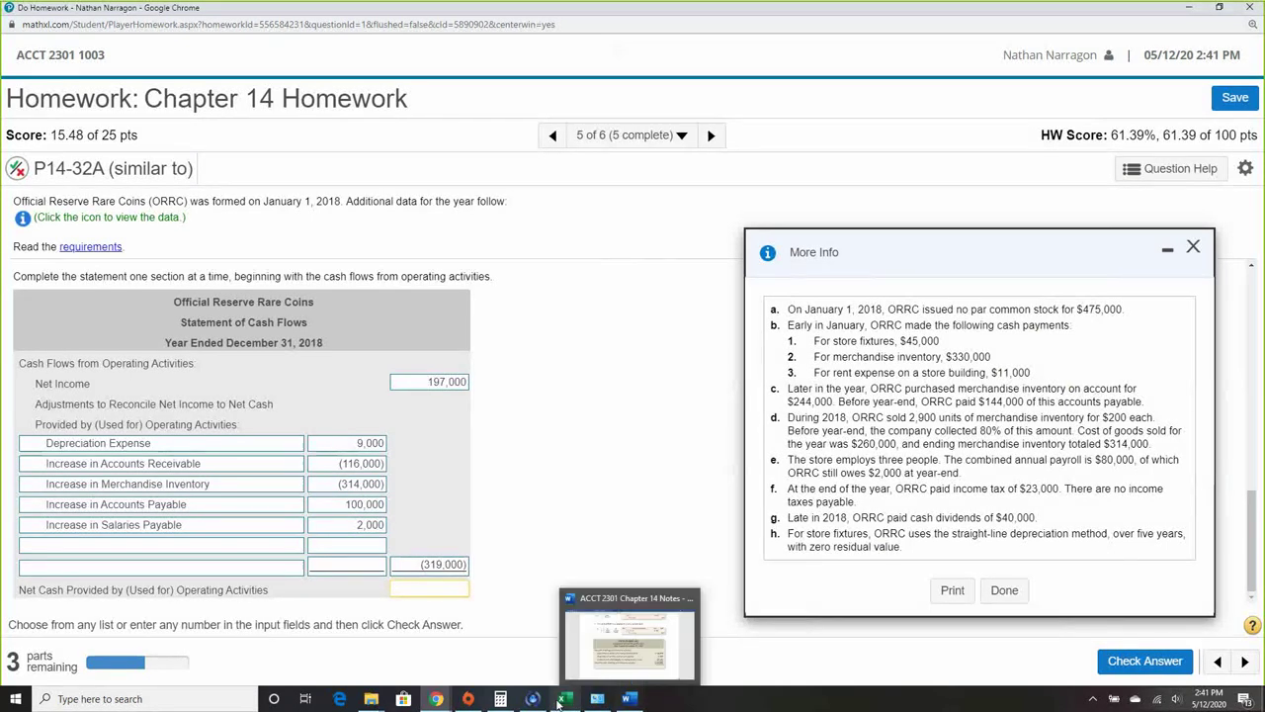
{"action": "left_click", "coordinate": [549, 638]}
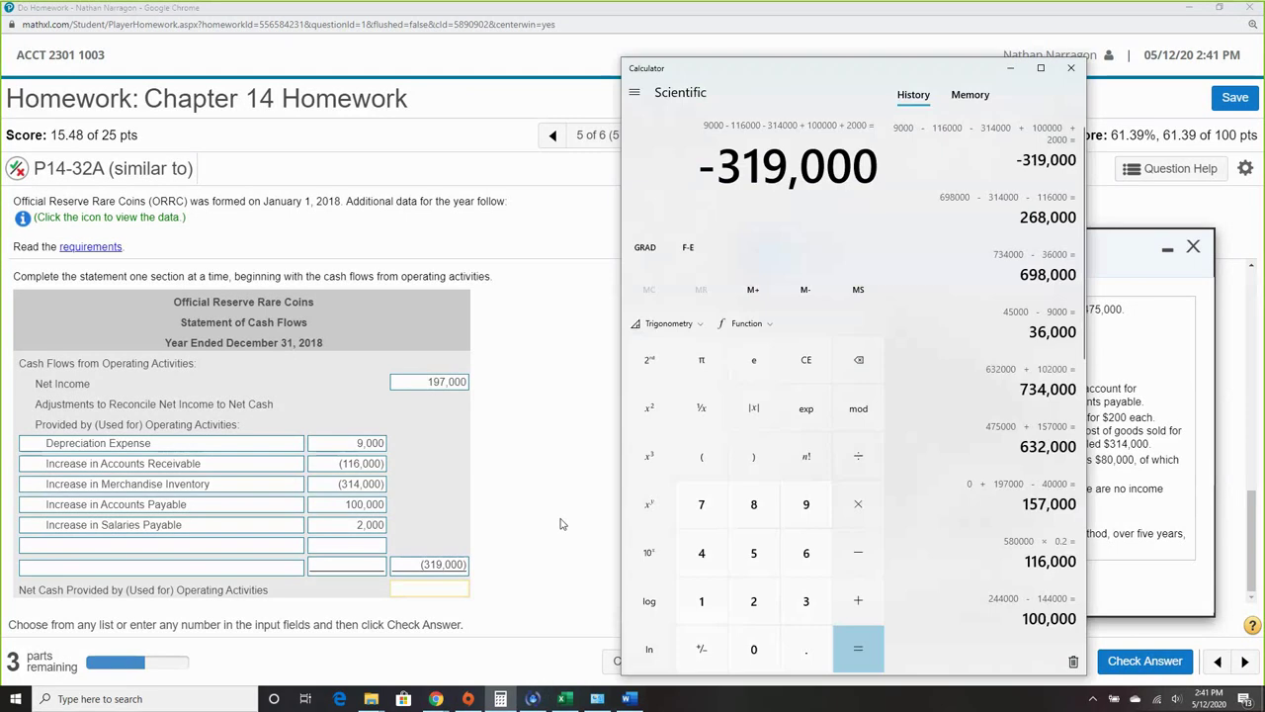
{"action": "type", "text": "197000"}
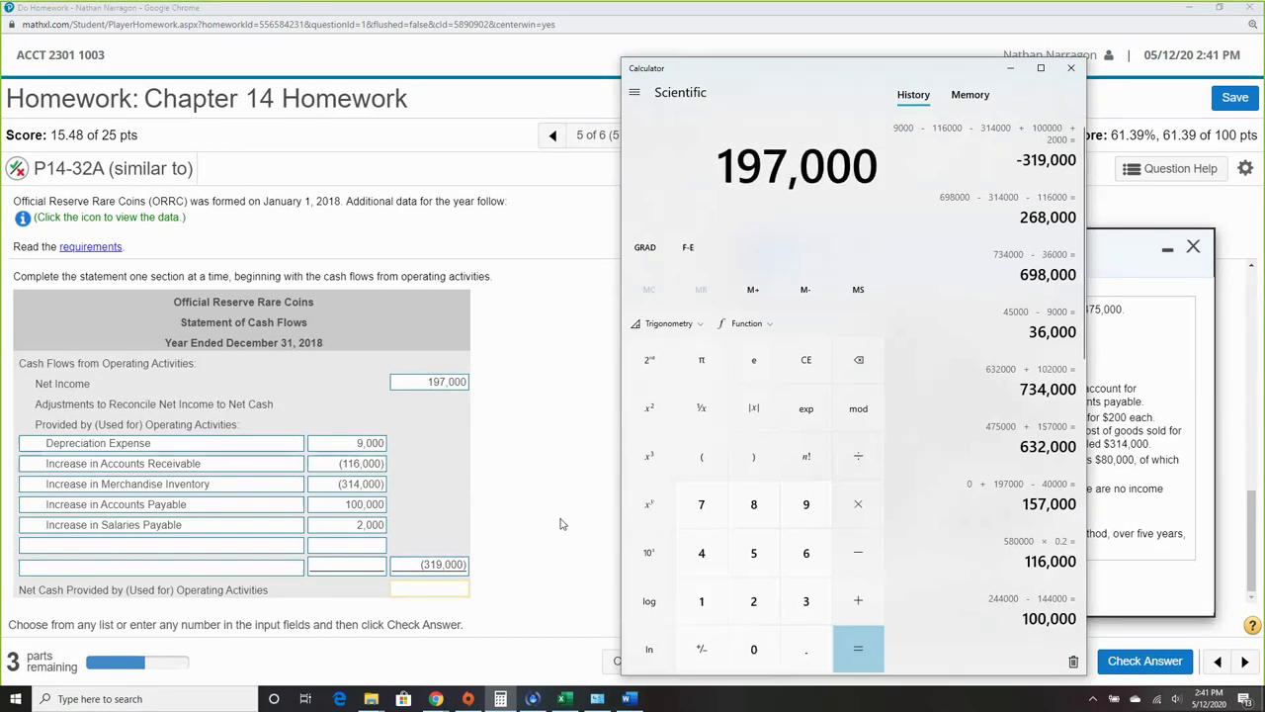
{"action": "key", "text": "minus"}
{"action": "type", "text": "319000"}
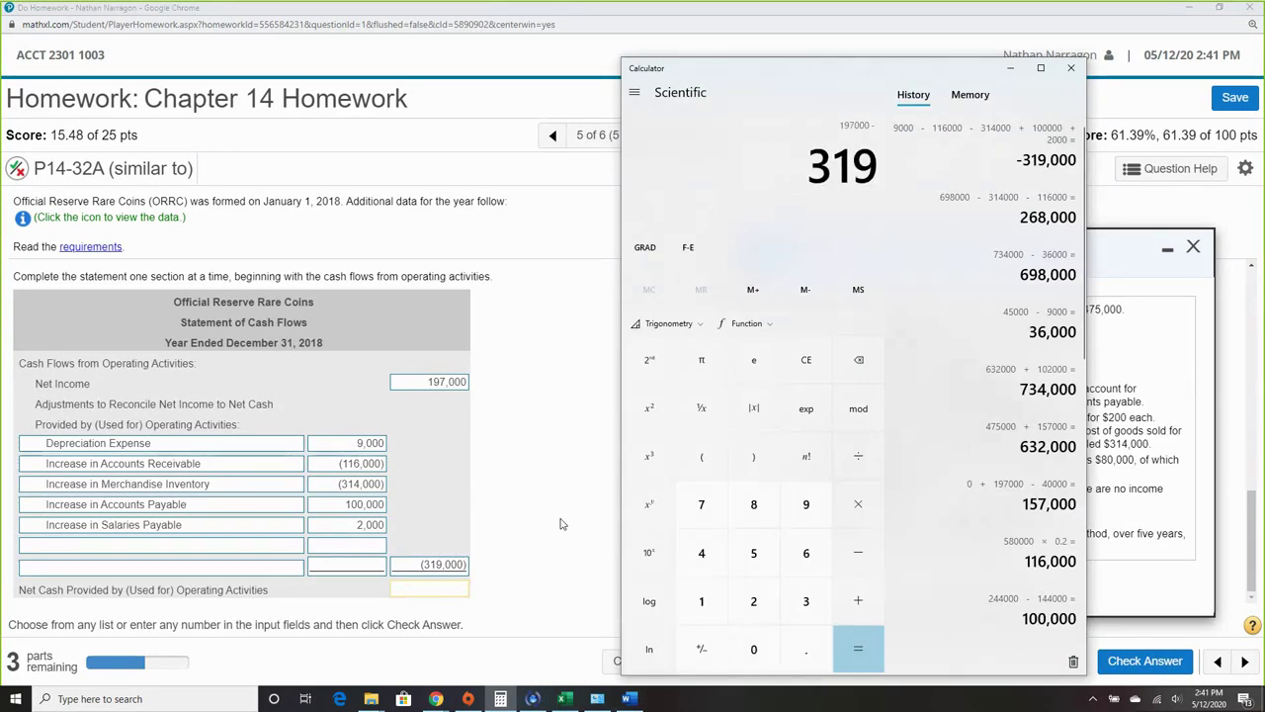
{"action": "key", "text": "Return"}
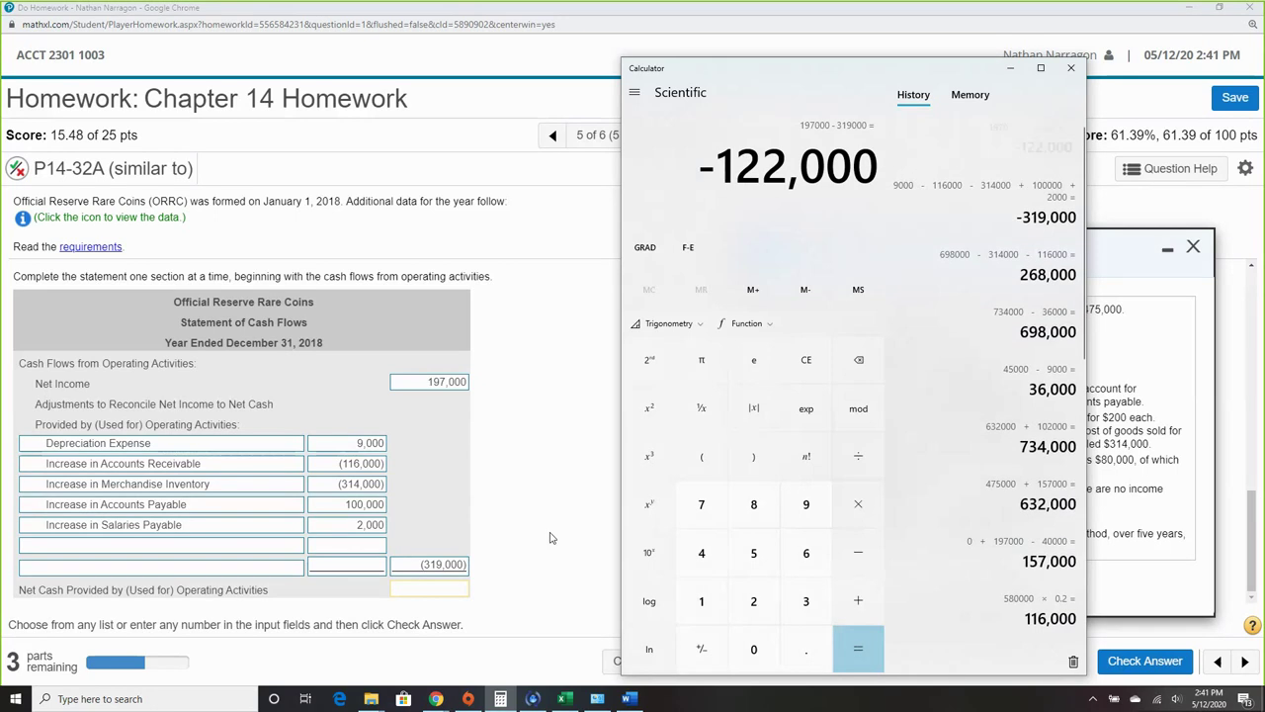
{"action": "left_click", "coordinate": [427, 591]}
{"action": "type", "text": "("}
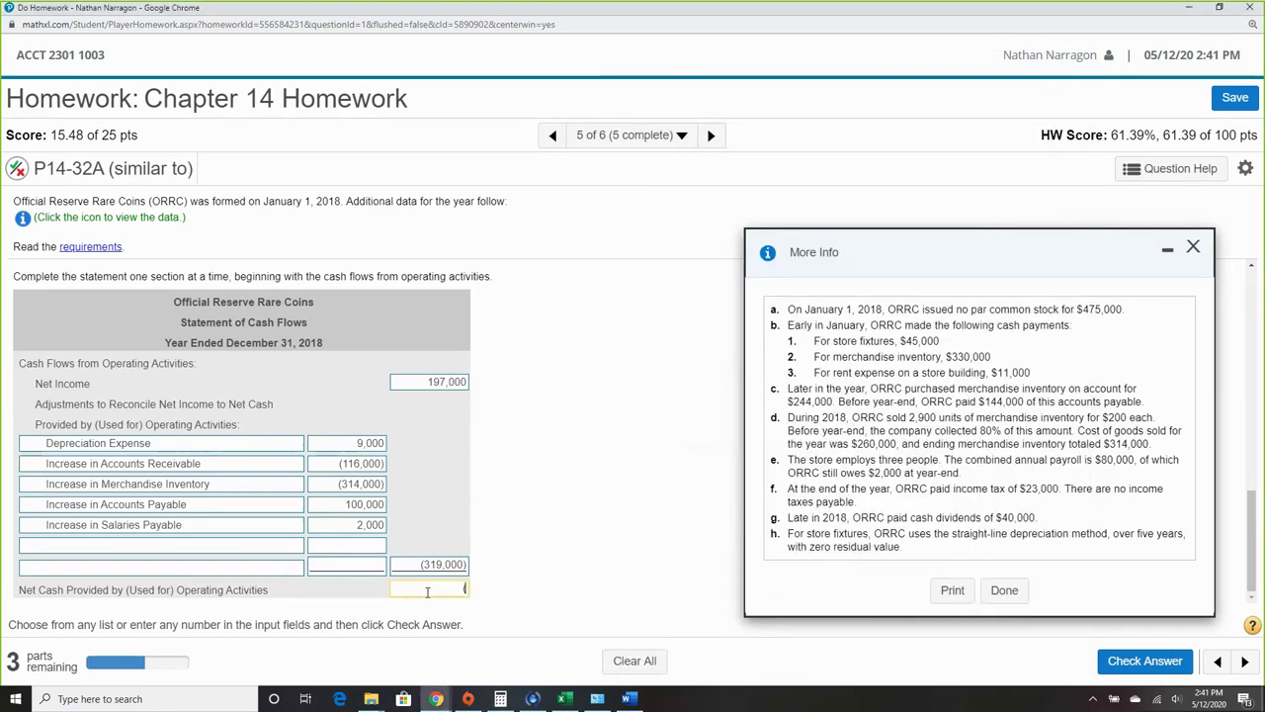
{"action": "type", "text": "122,000)"}
Get the operating section checked correct, then highlight the 45,000 Store Fixtures balance for reference.
{"action": "left_click", "coordinate": [1115, 662]}
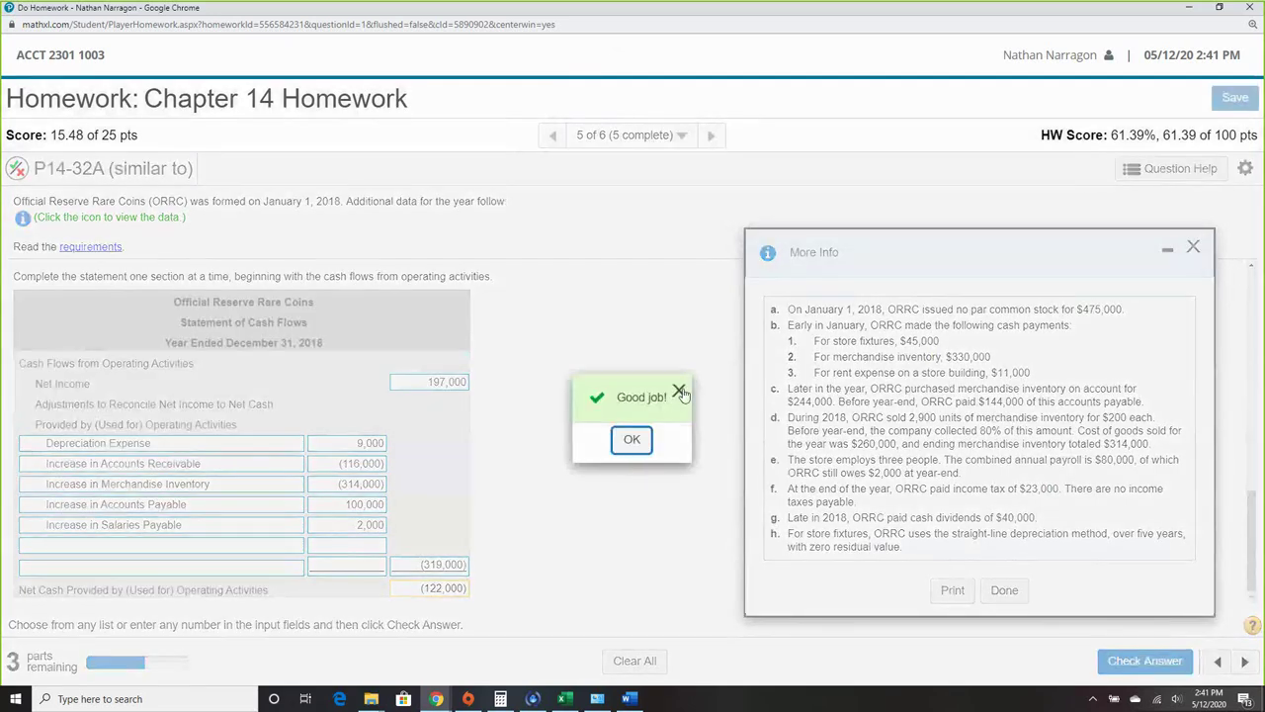
{"action": "left_click", "coordinate": [633, 439]}
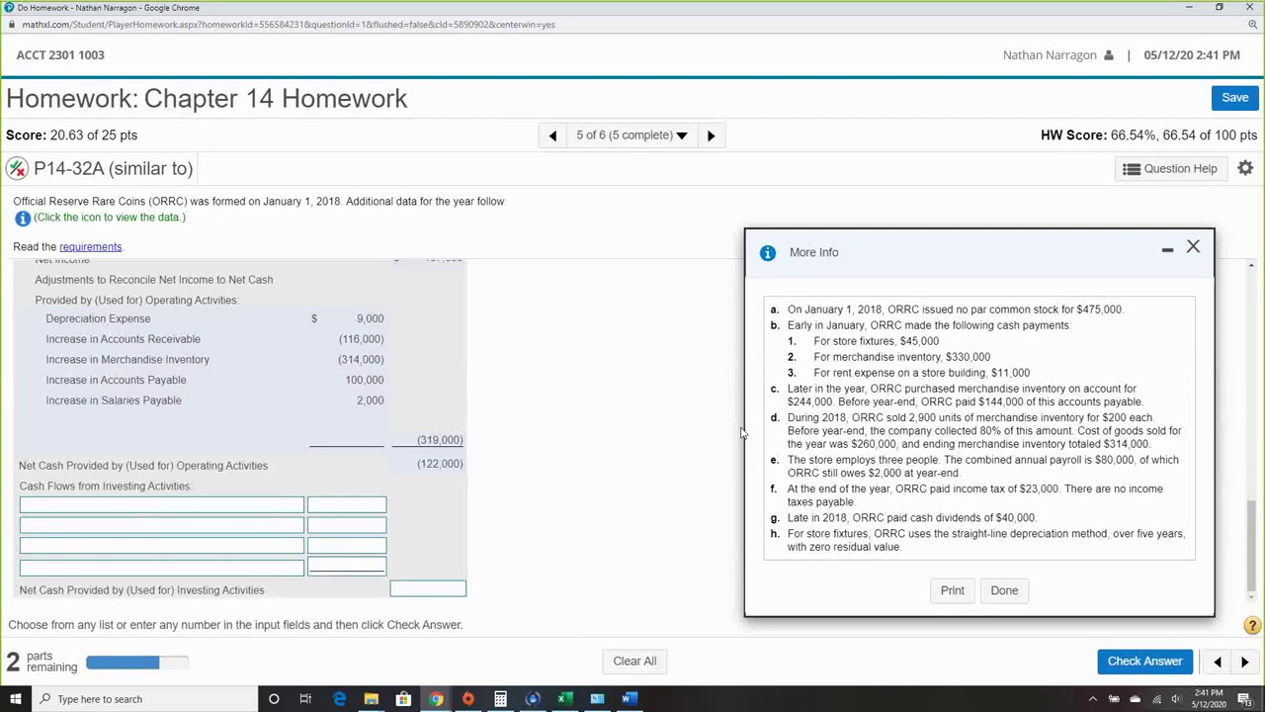
{"action": "scroll", "coordinate": [690, 465], "scroll_direction": "up", "scroll_amount": 2}
{"action": "scroll", "coordinate": [690, 464], "scroll_direction": "up", "scroll_amount": 3}
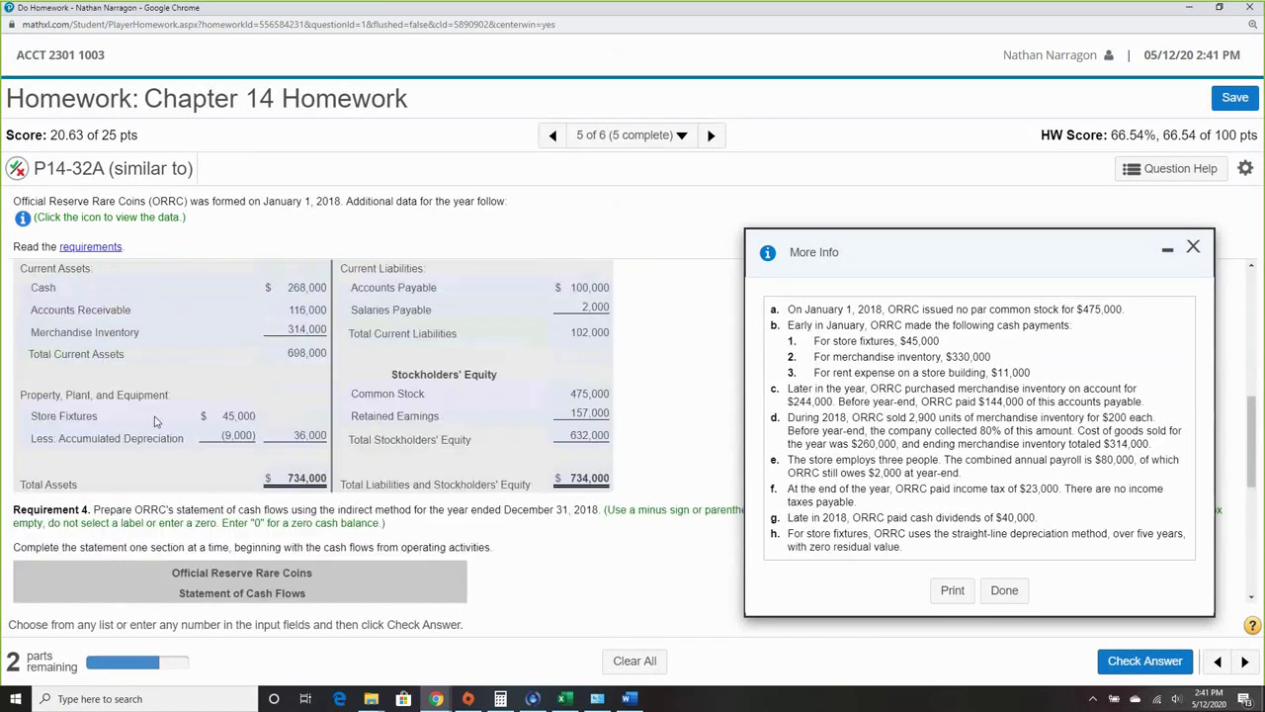
{"action": "left_click_drag", "start_coordinate": [30, 415], "coordinate": [262, 416]}
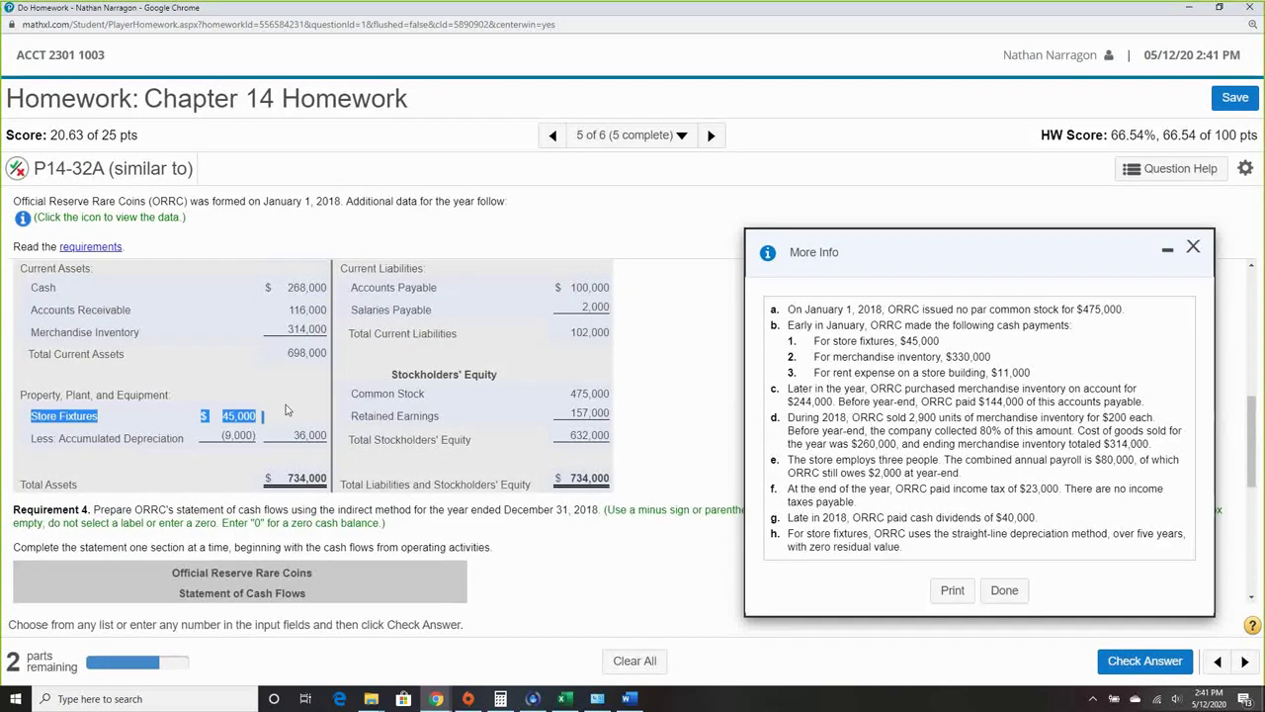
{"action": "scroll", "coordinate": [549, 534], "scroll_direction": "down", "scroll_amount": 5}
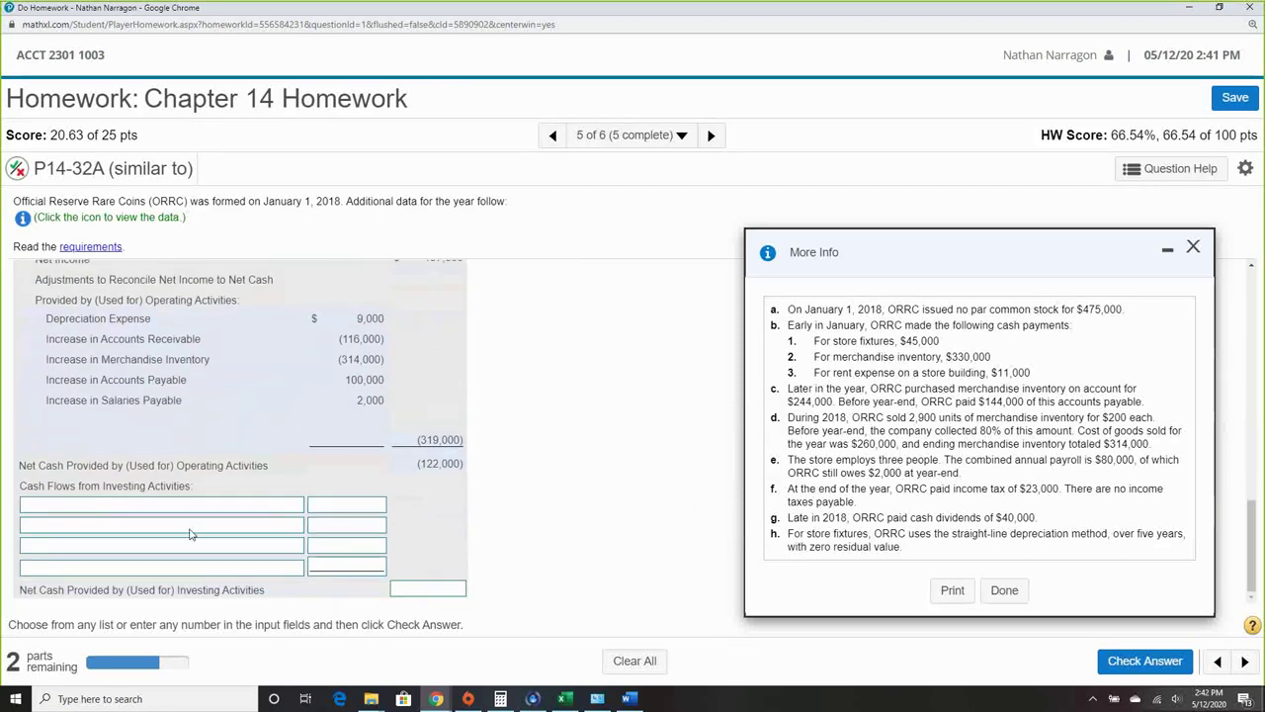
Add Cash Payment for Acquisition of Store Fixtures as the first investing row at (45,000).
{"action": "left_click", "coordinate": [216, 510]}
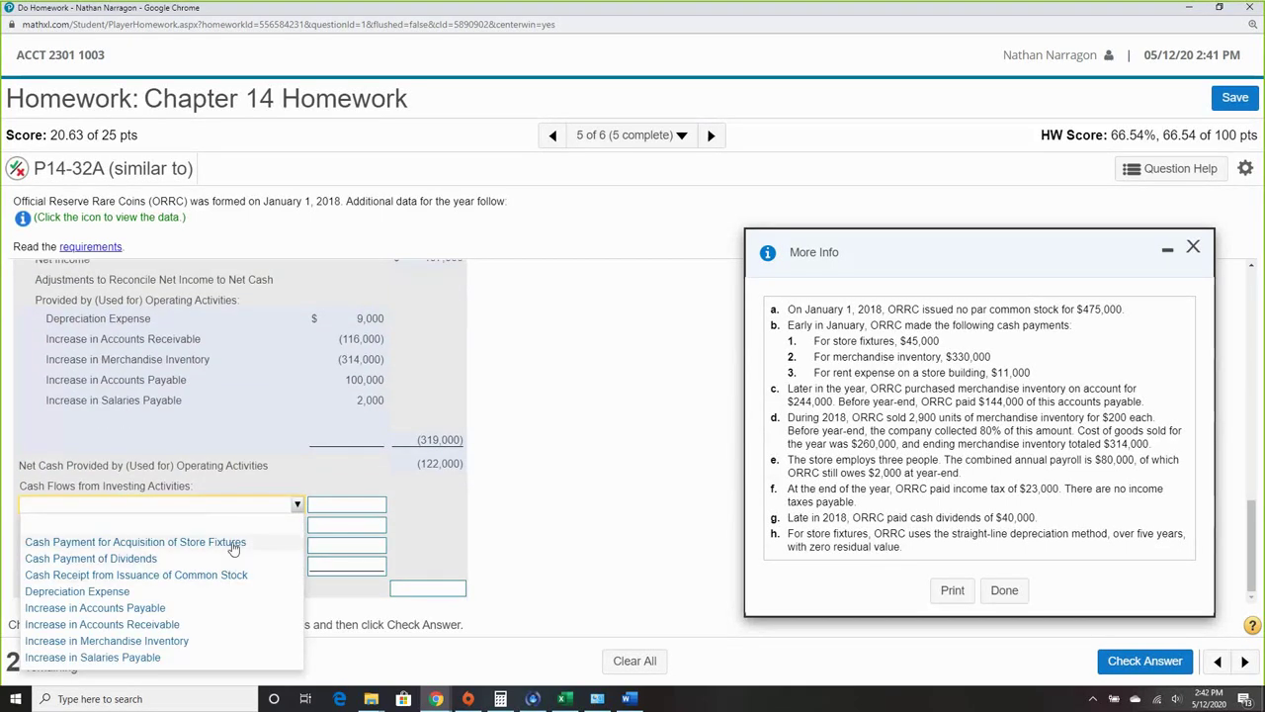
{"action": "left_click", "coordinate": [233, 550]}
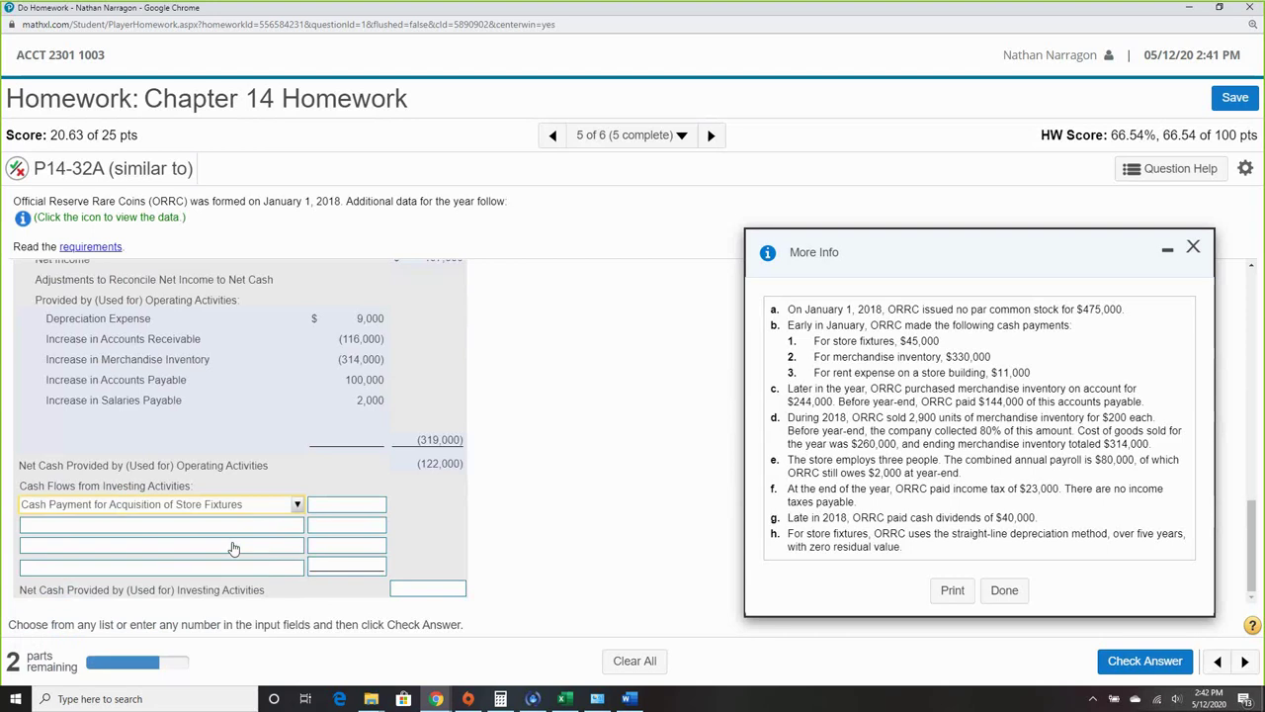
{"action": "left_click", "coordinate": [361, 506]}
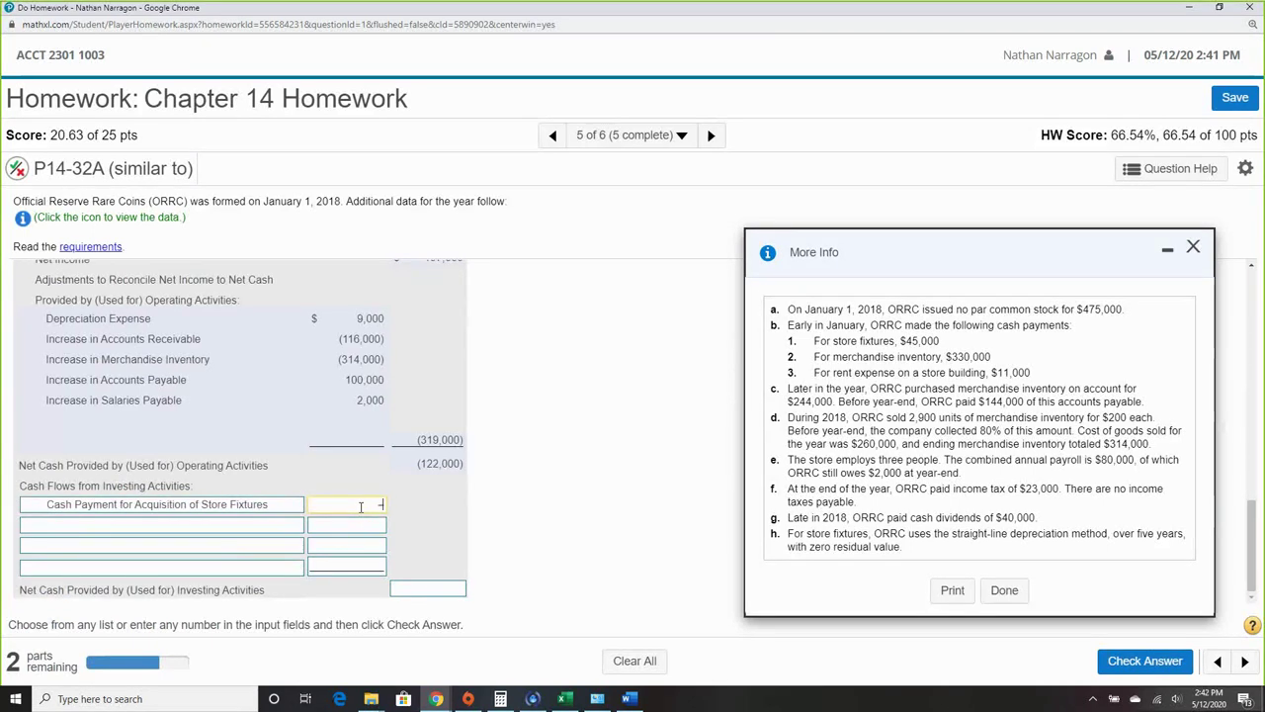
{"action": "type", "text": "-450"}
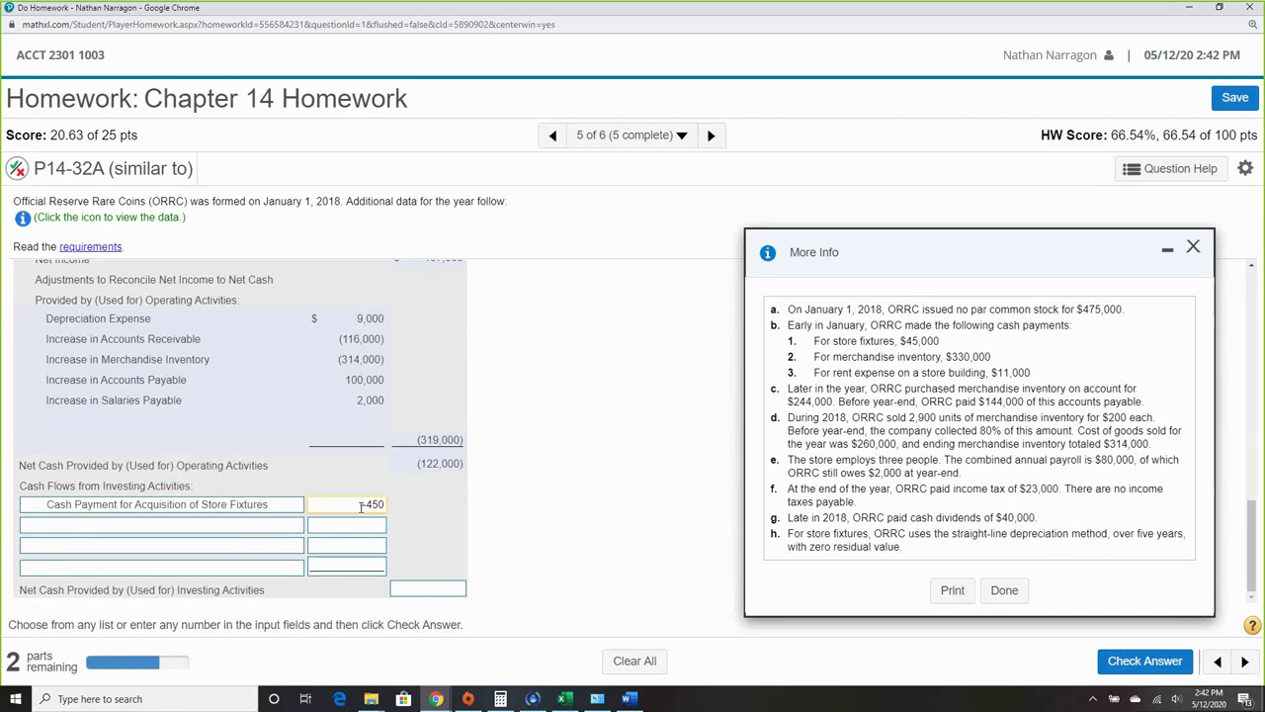
{"action": "key", "text": "BackSpace"}
{"action": "type", "text": "000"}
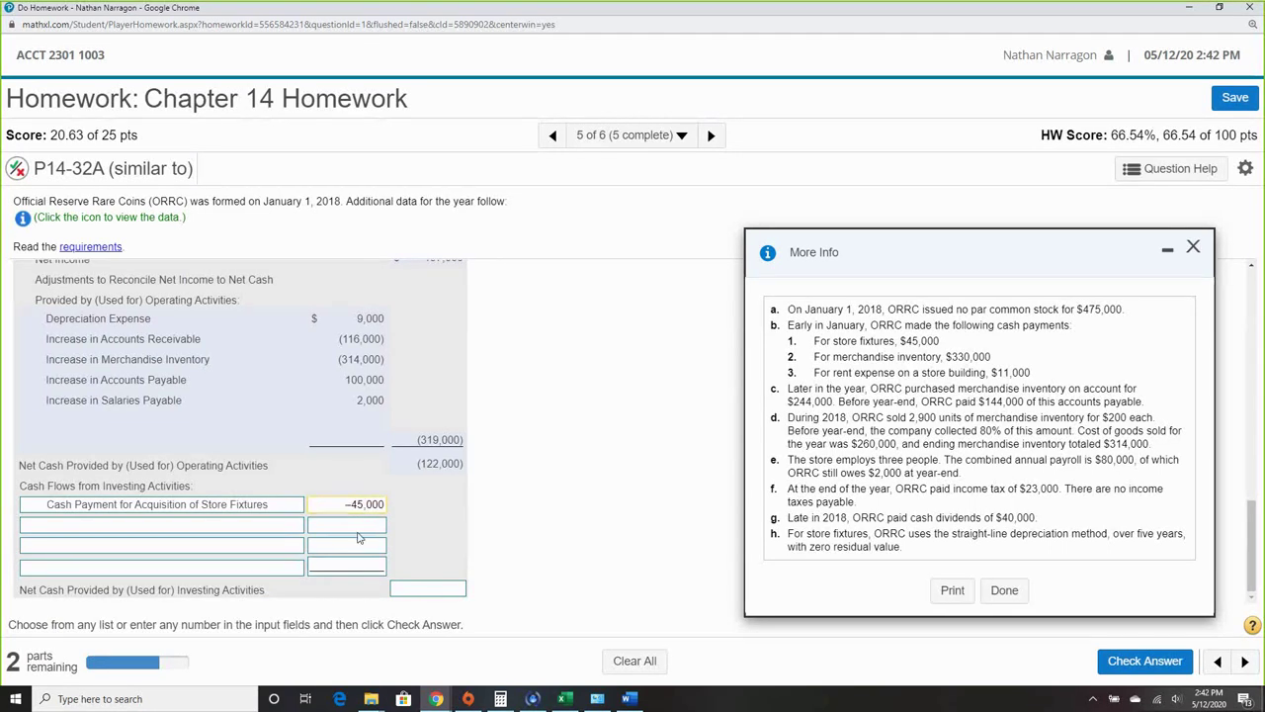
{"action": "left_click", "coordinate": [358, 532]}
{"action": "left_click", "coordinate": [354, 503]}
{"action": "type", "text": ")"}
Enter (45,000) as net cash from investing activities and get it marked correct.
{"action": "left_click", "coordinate": [456, 593]}
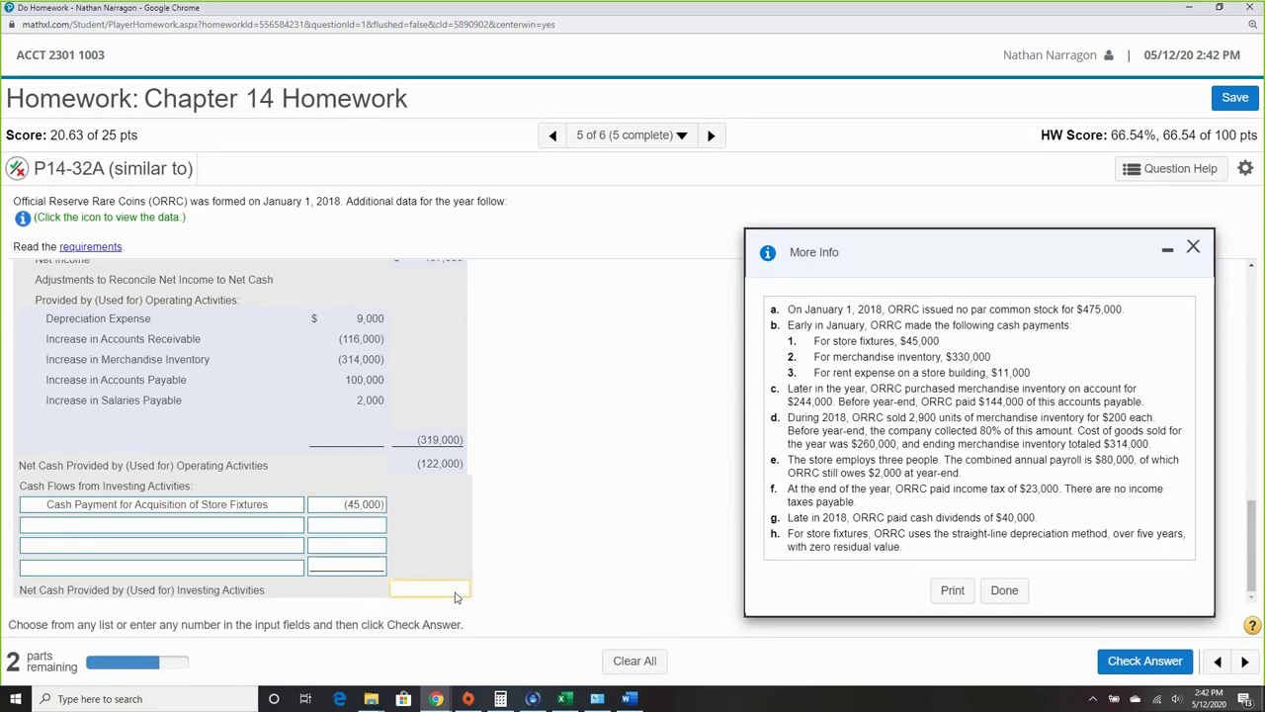
{"action": "type", "text": "(45,000)"}
{"action": "left_click", "coordinate": [1141, 663]}
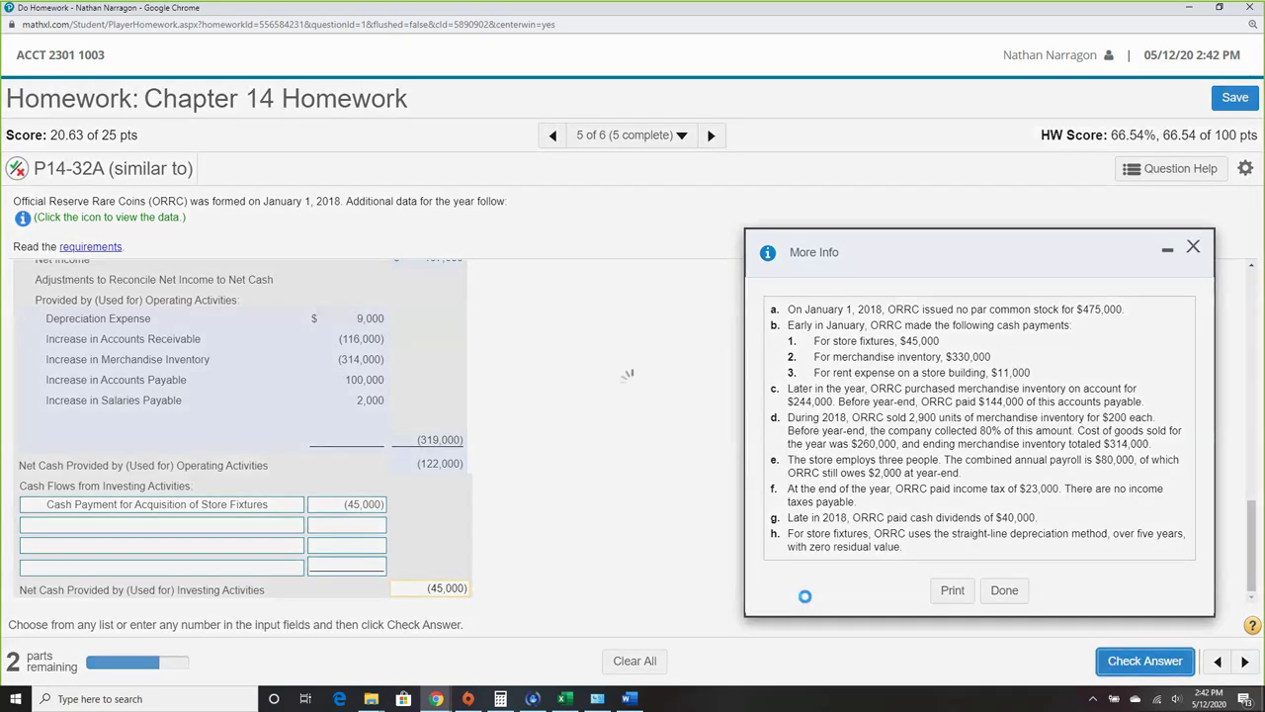
{"action": "left_click", "coordinate": [679, 392]}
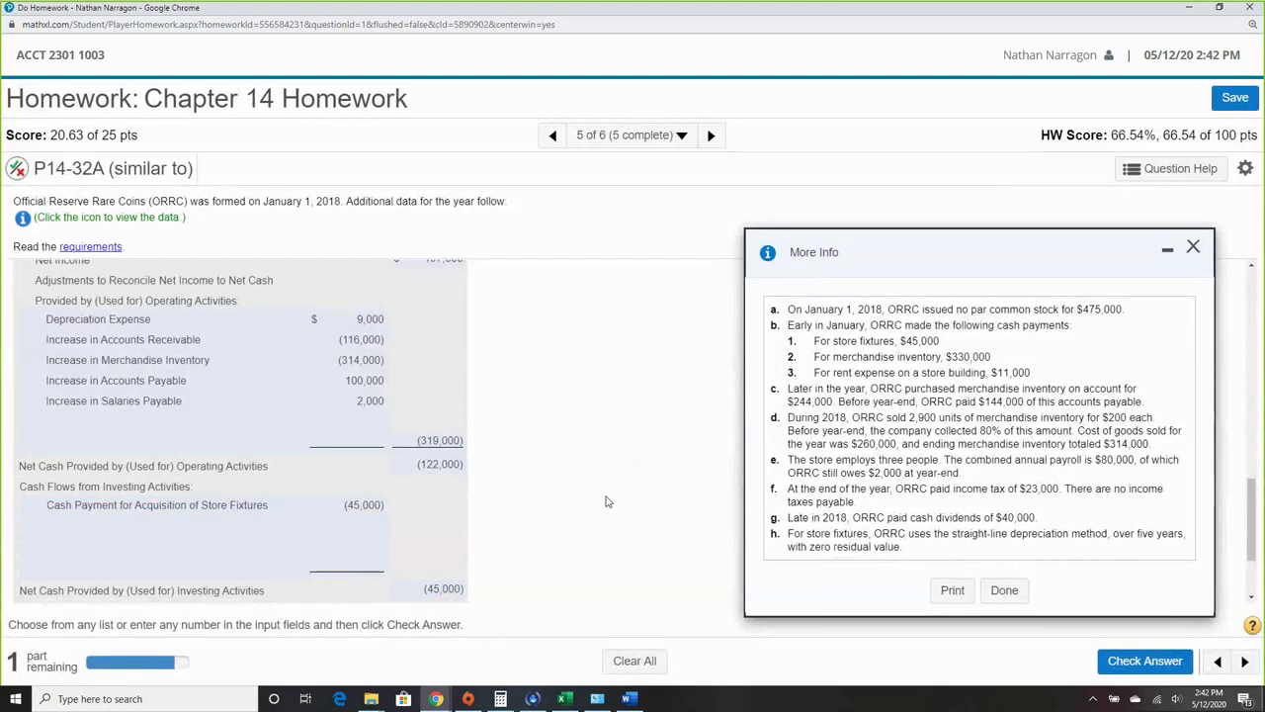
Add Cash Receipt from Issuance of Common Stock at 475,000 as the first financing row.
{"action": "left_click", "coordinate": [149, 508]}
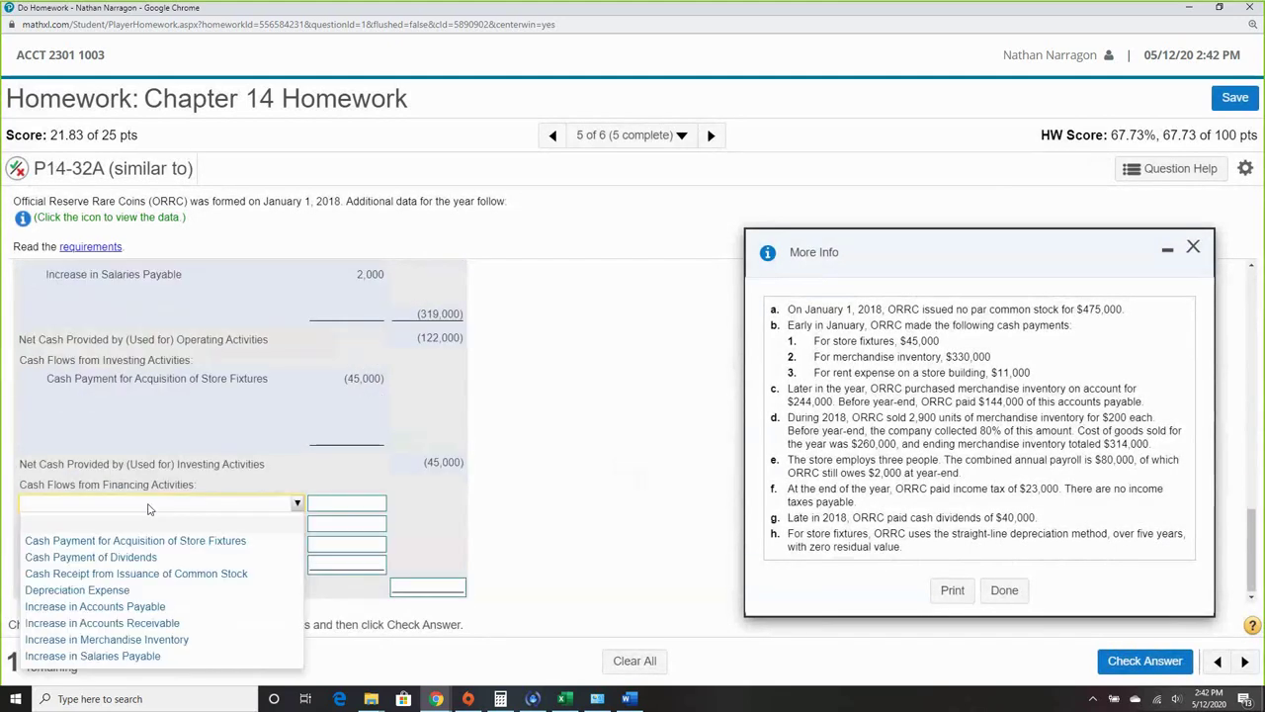
{"action": "left_click", "coordinate": [187, 577]}
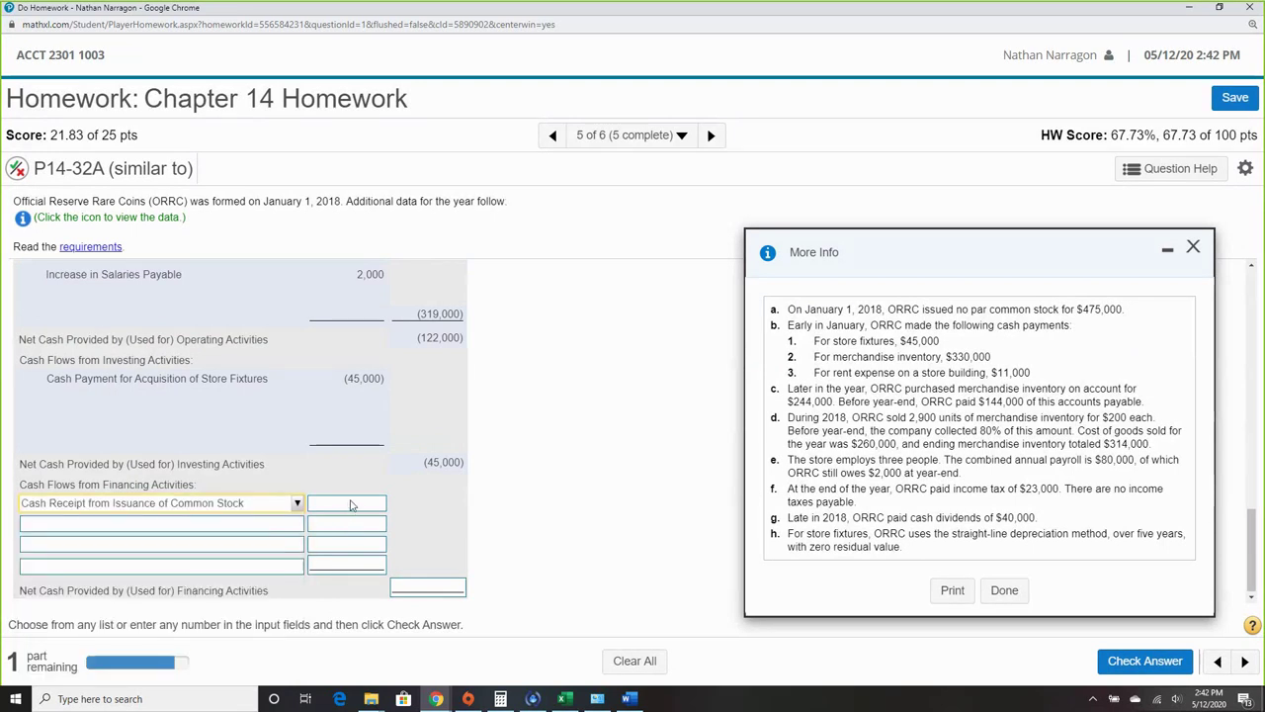
{"action": "left_click", "coordinate": [351, 504]}
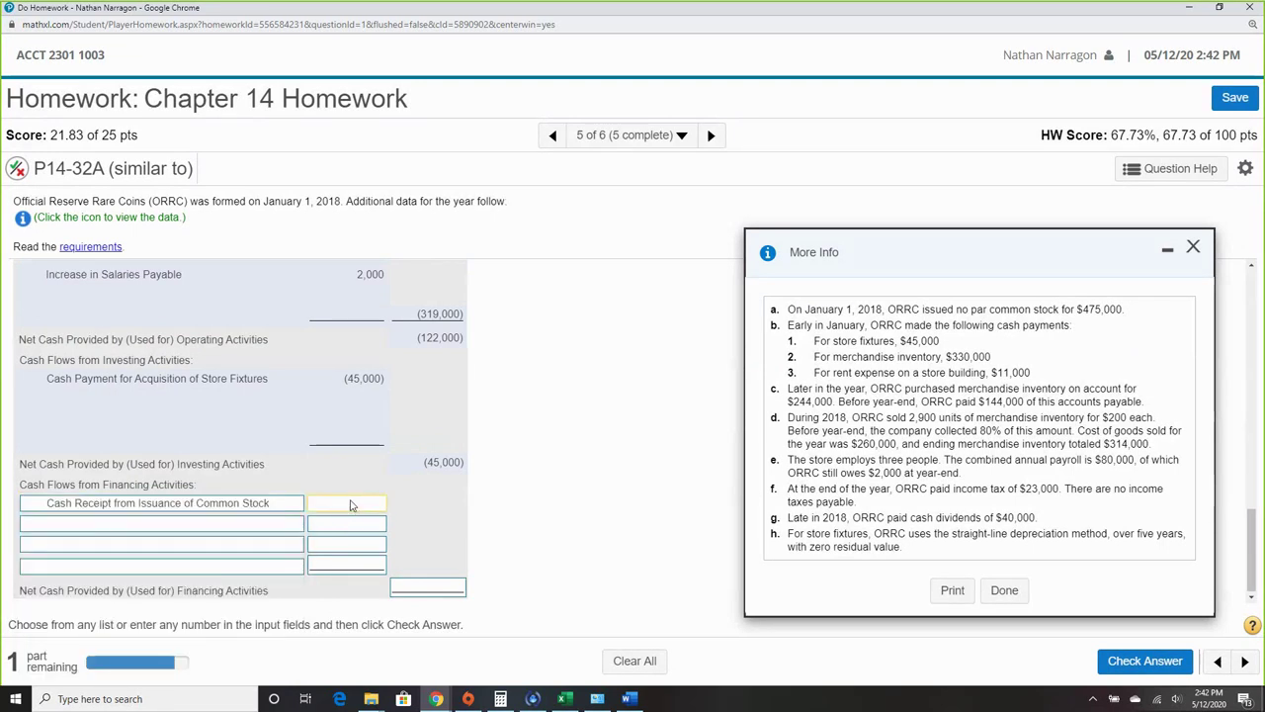
{"action": "type", "text": "475,000"}
Add Cash Payment of Dividends at (40,000) as the second financing row.
{"action": "left_click", "coordinate": [278, 531]}
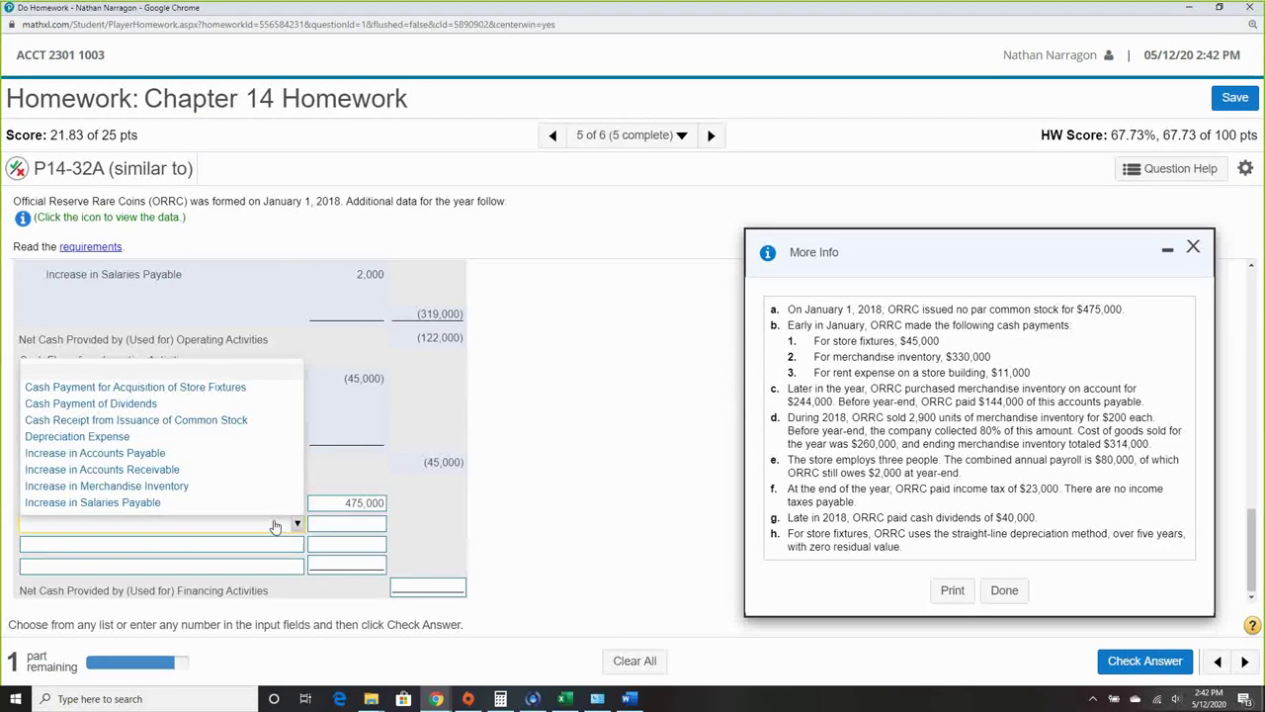
{"action": "left_click", "coordinate": [215, 405]}
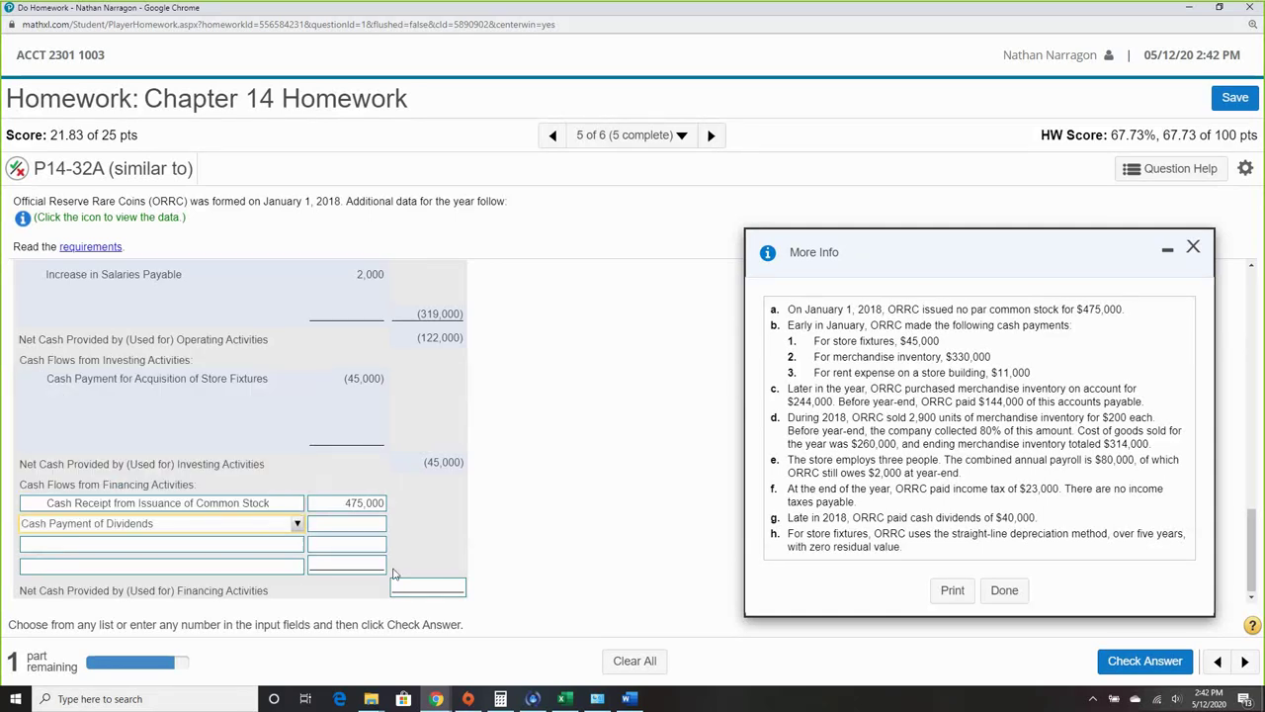
{"action": "left_click", "coordinate": [362, 524]}
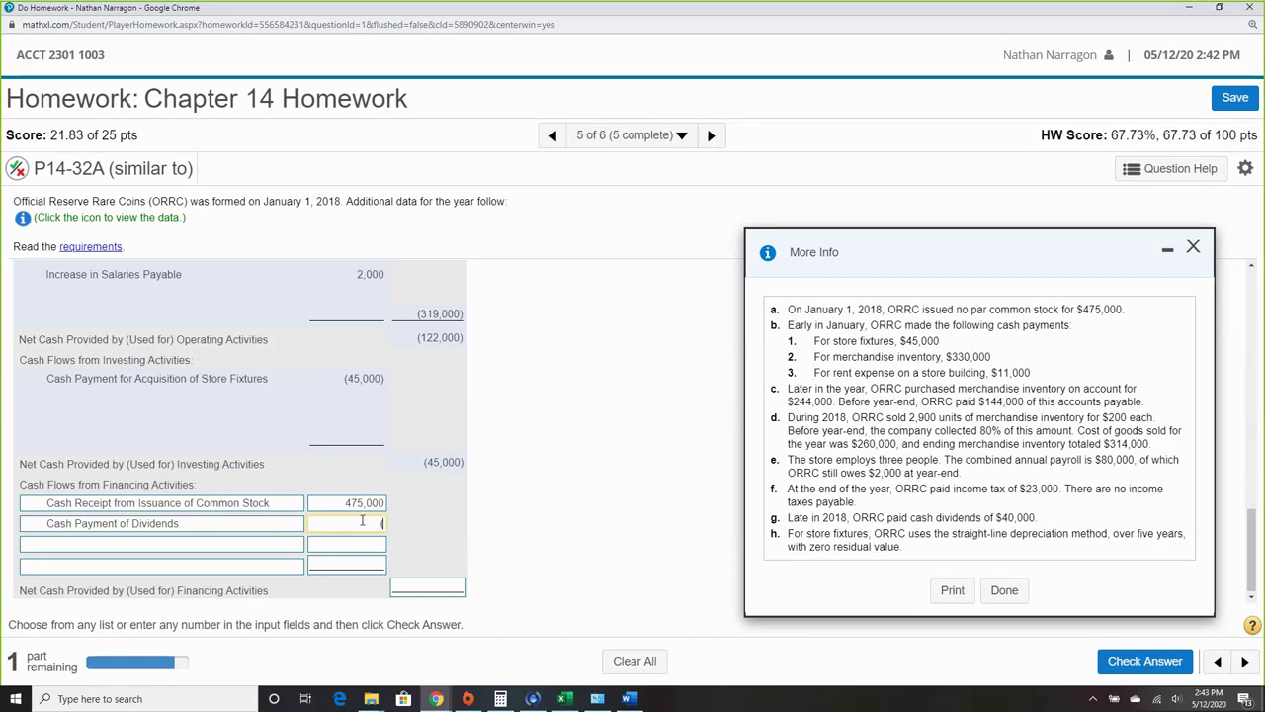
{"action": "type", "text": "(40,000)"}
{"action": "scroll", "coordinate": [656, 538], "scroll_direction": "up", "scroll_amount": 10}
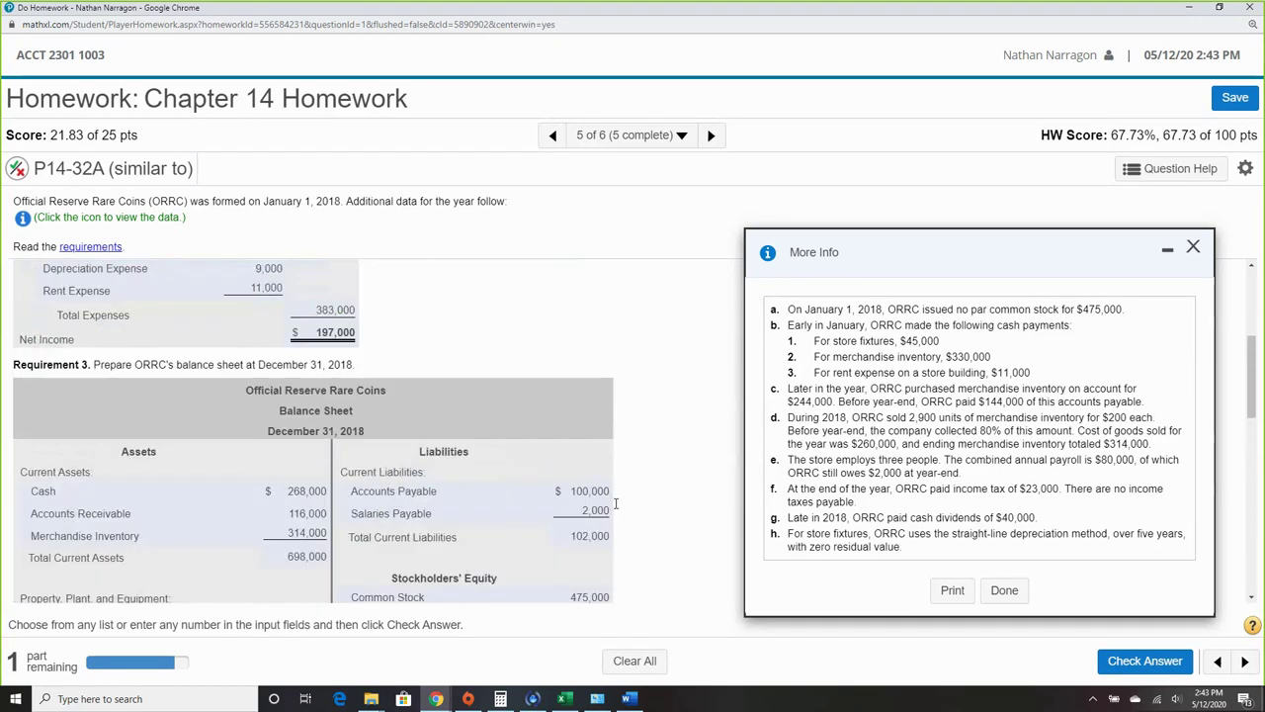
{"action": "scroll", "coordinate": [563, 515], "scroll_direction": "down", "scroll_amount": 3}
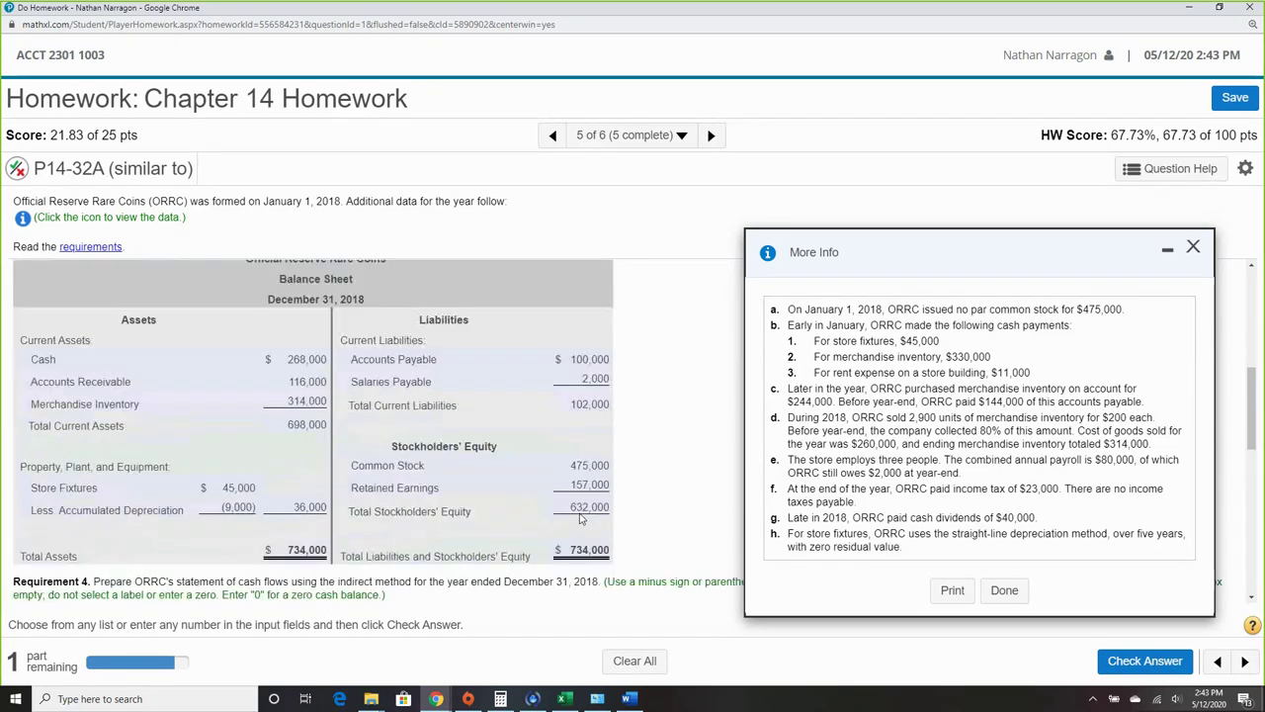
{"action": "scroll", "coordinate": [582, 519], "scroll_direction": "down", "scroll_amount": 8}
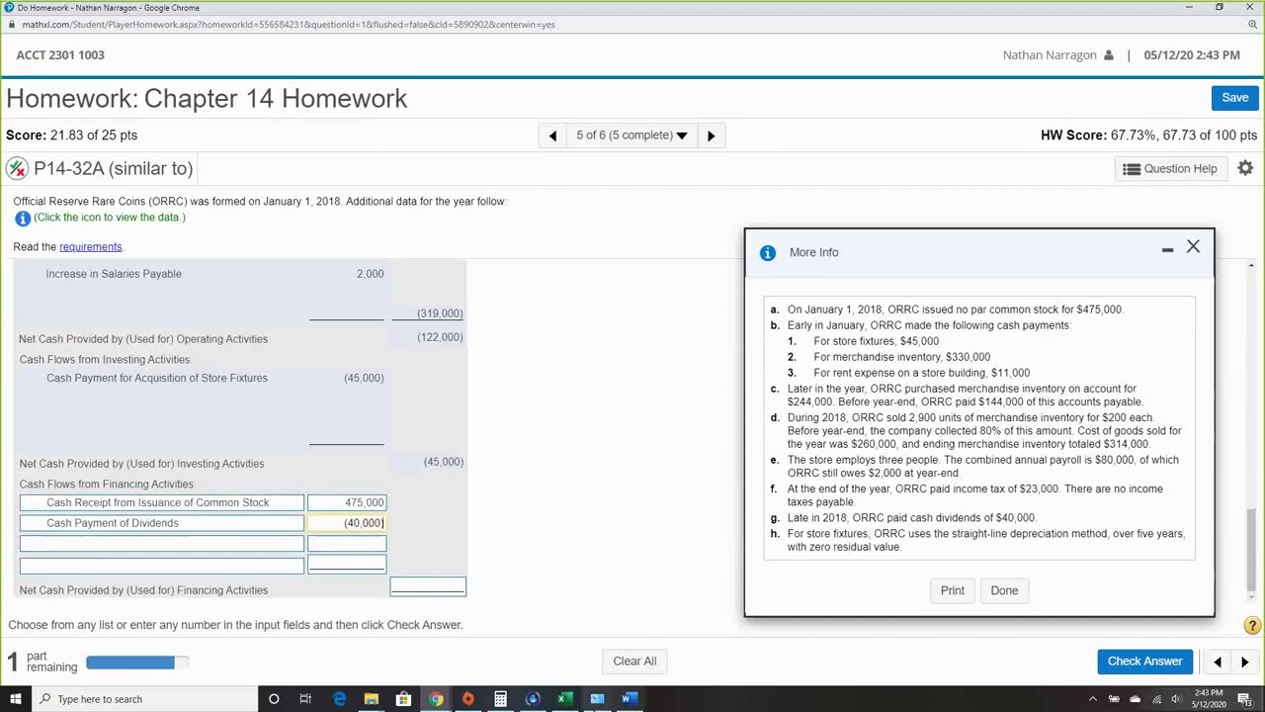
{"action": "left_click", "coordinate": [501, 699]}
{"action": "type", "text": "4"}
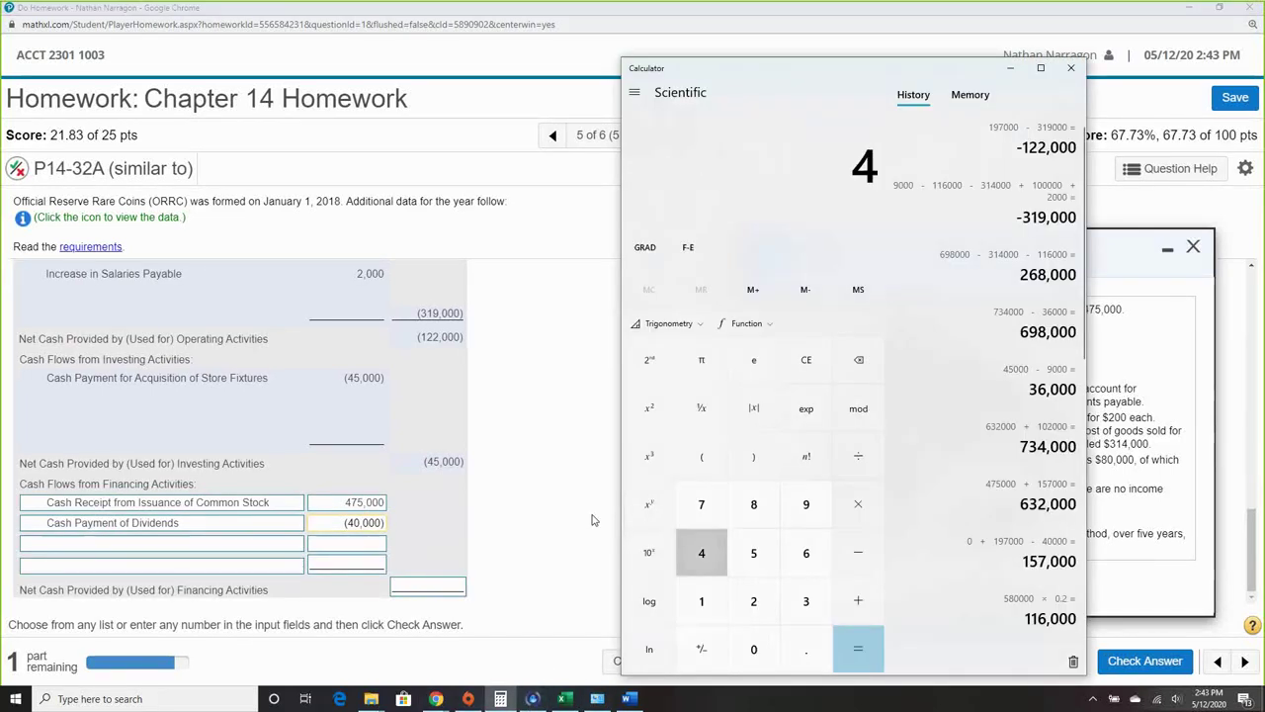
{"action": "type", "text": "750"}
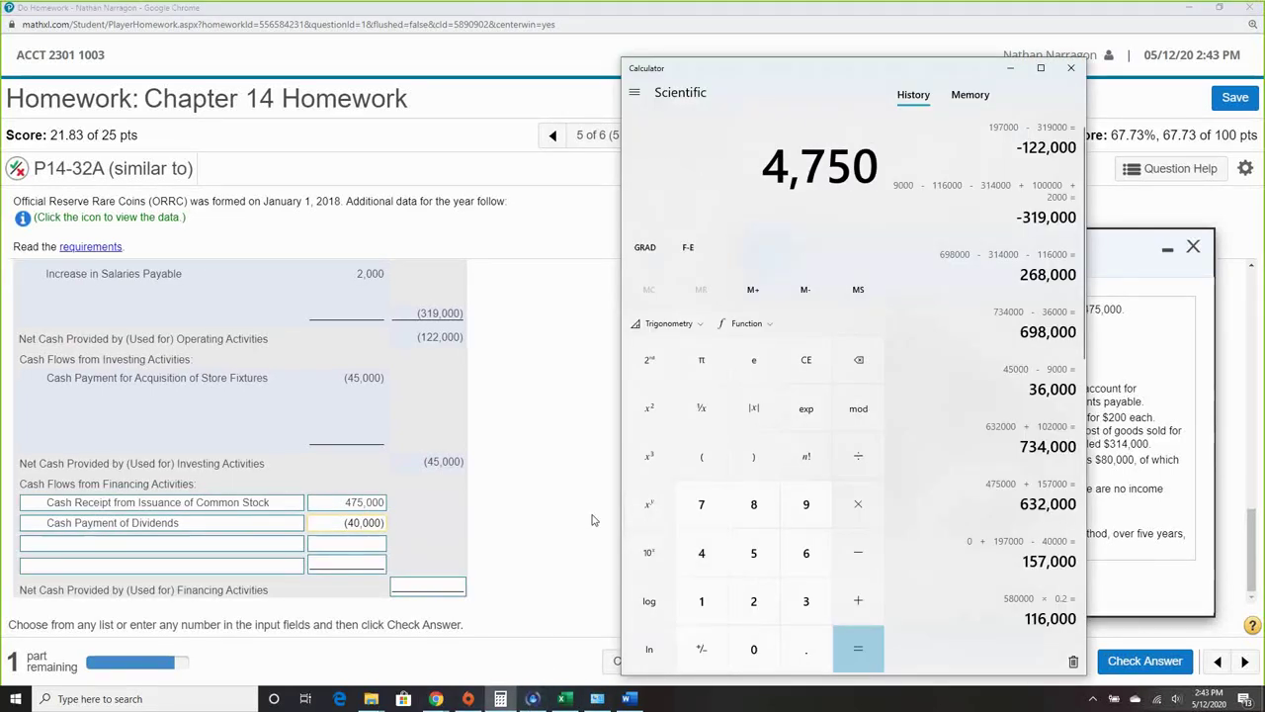
{"action": "type", "text": "00-40000"}
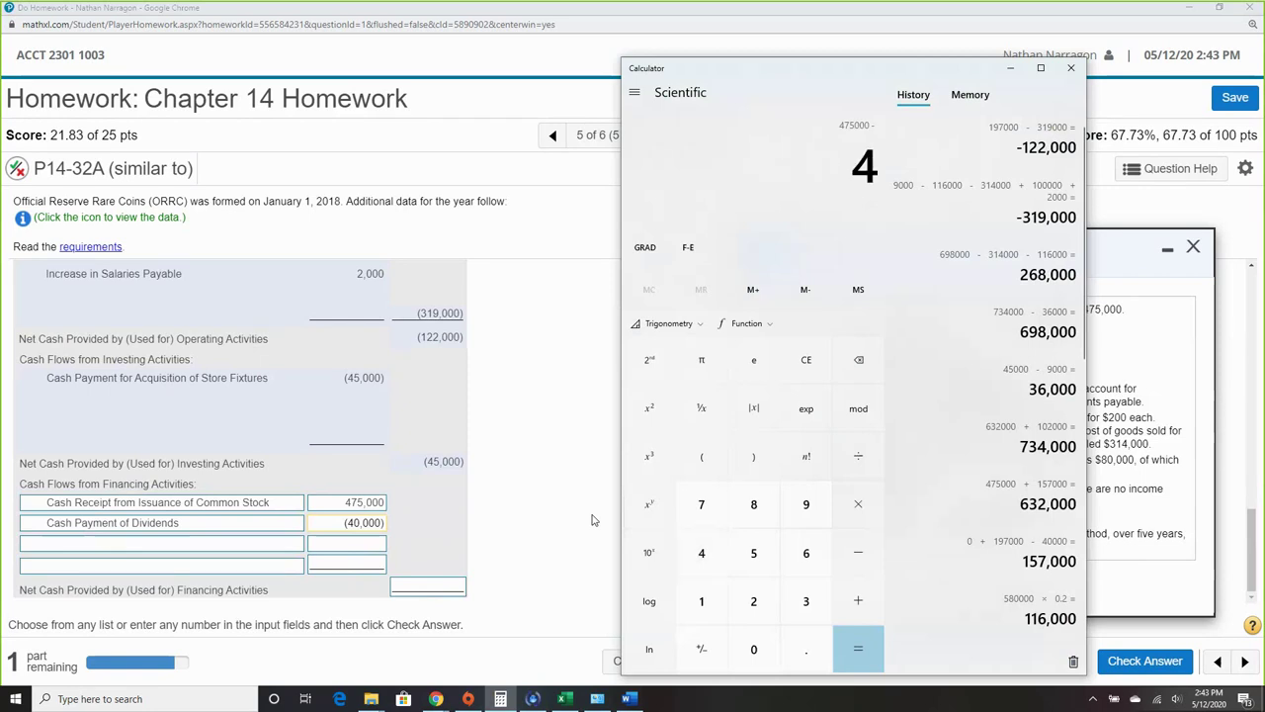
{"action": "key", "text": "Return"}
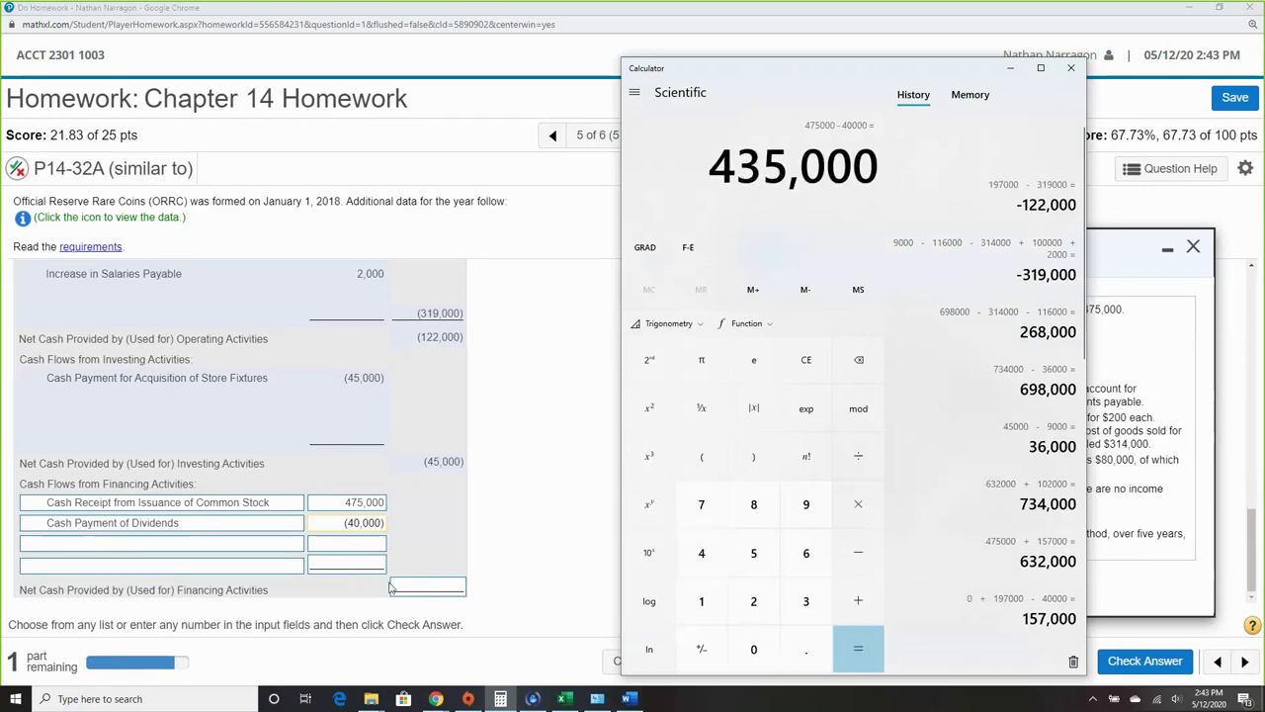
{"action": "left_click", "coordinate": [427, 589]}
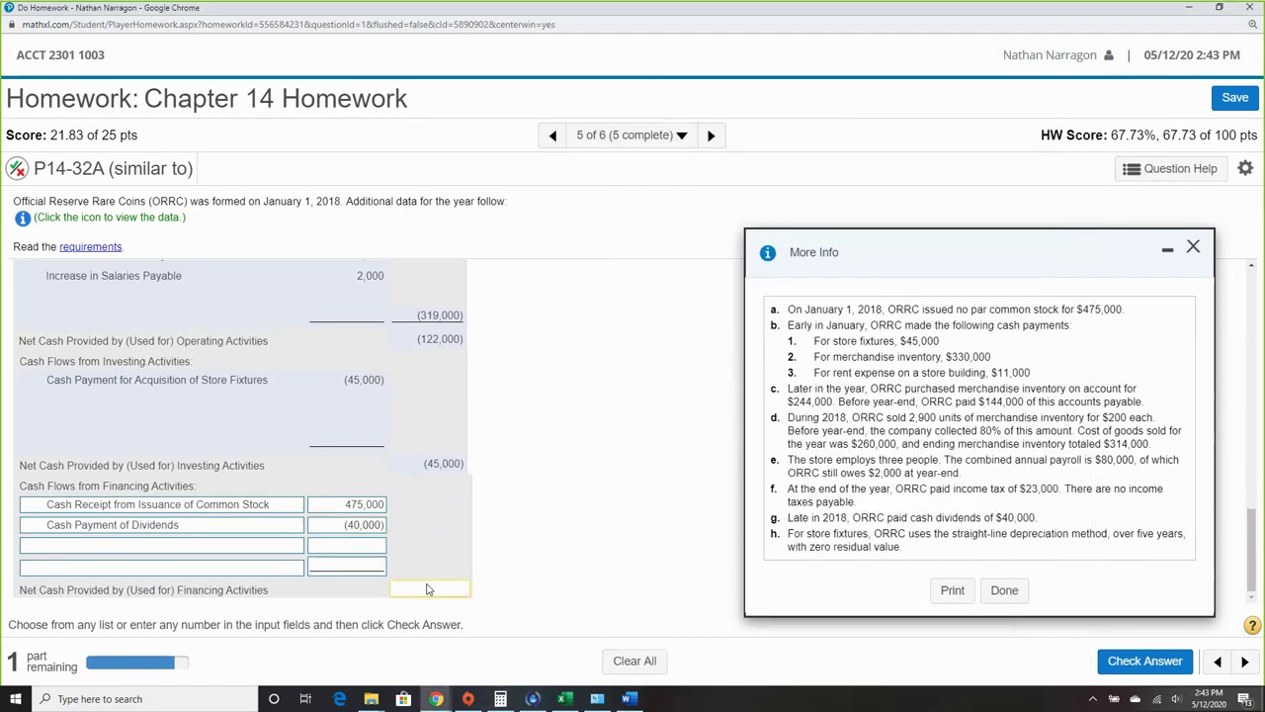
Enter 435,000 as net cash from financing activities and have it marked correct.
{"action": "type", "text": "435,000"}
{"action": "left_click", "coordinate": [1145, 660]}
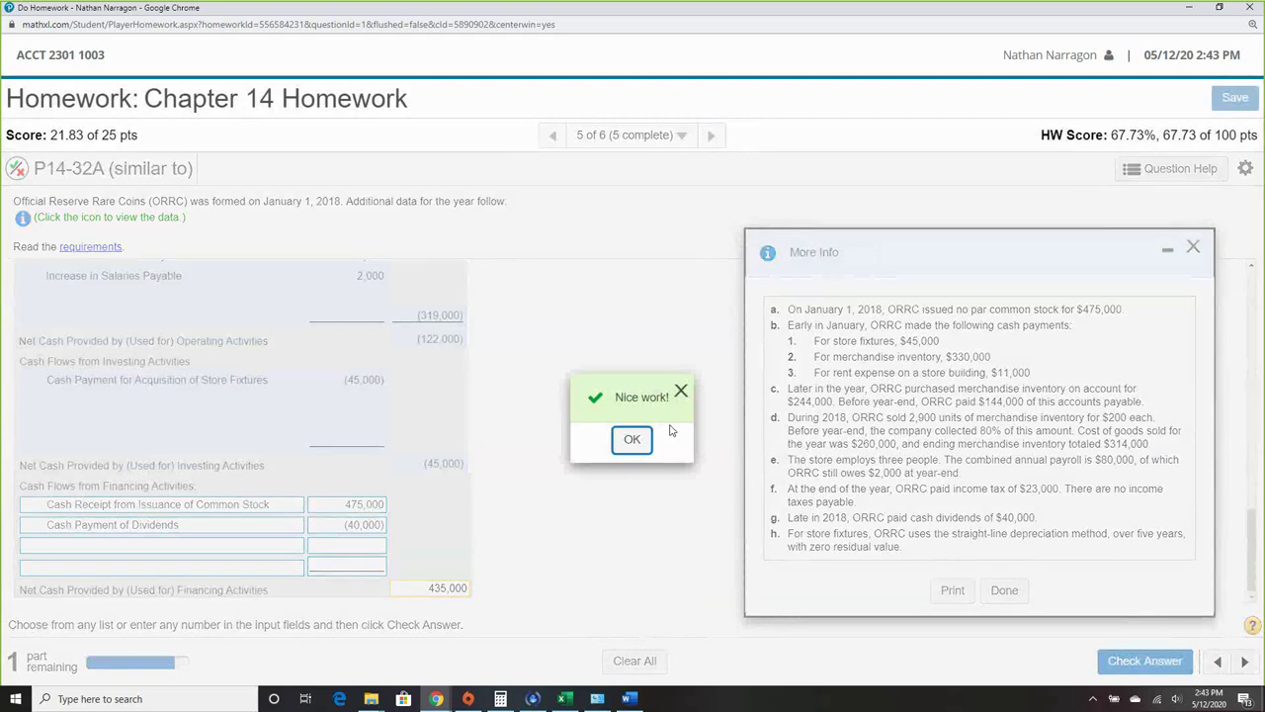
{"action": "left_click", "coordinate": [632, 438]}
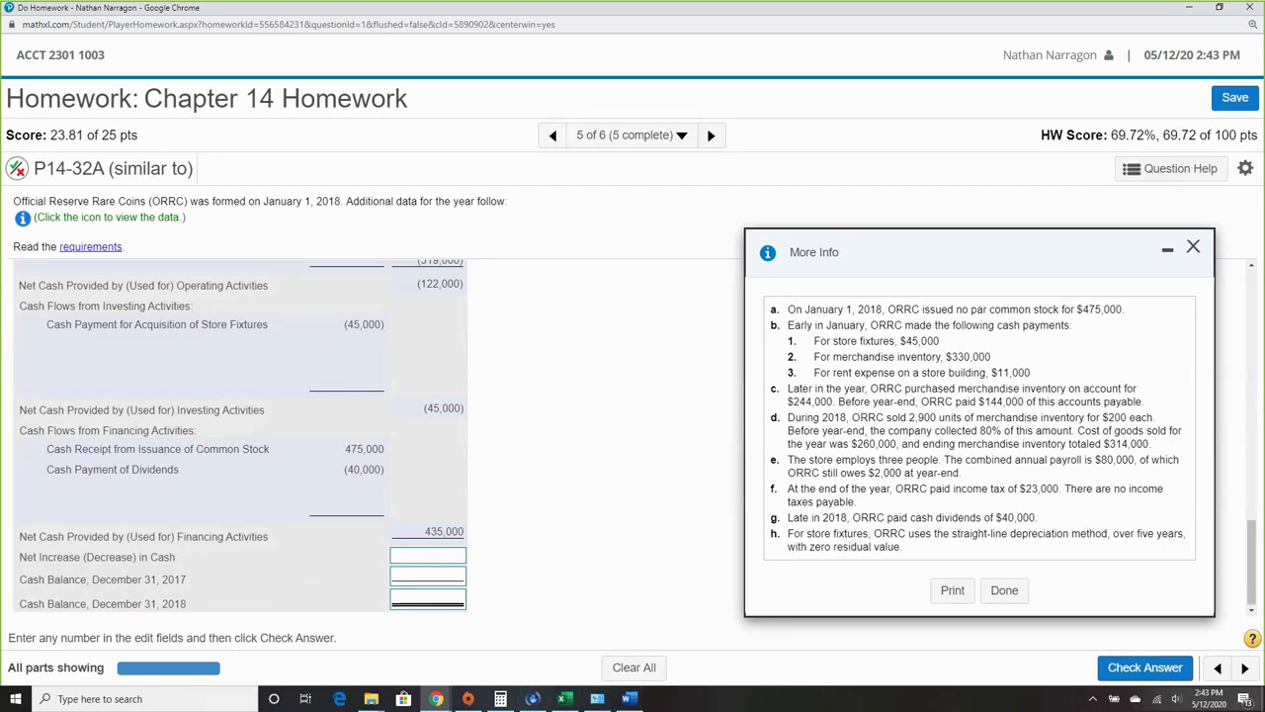
{"action": "left_click", "coordinate": [500, 699]}
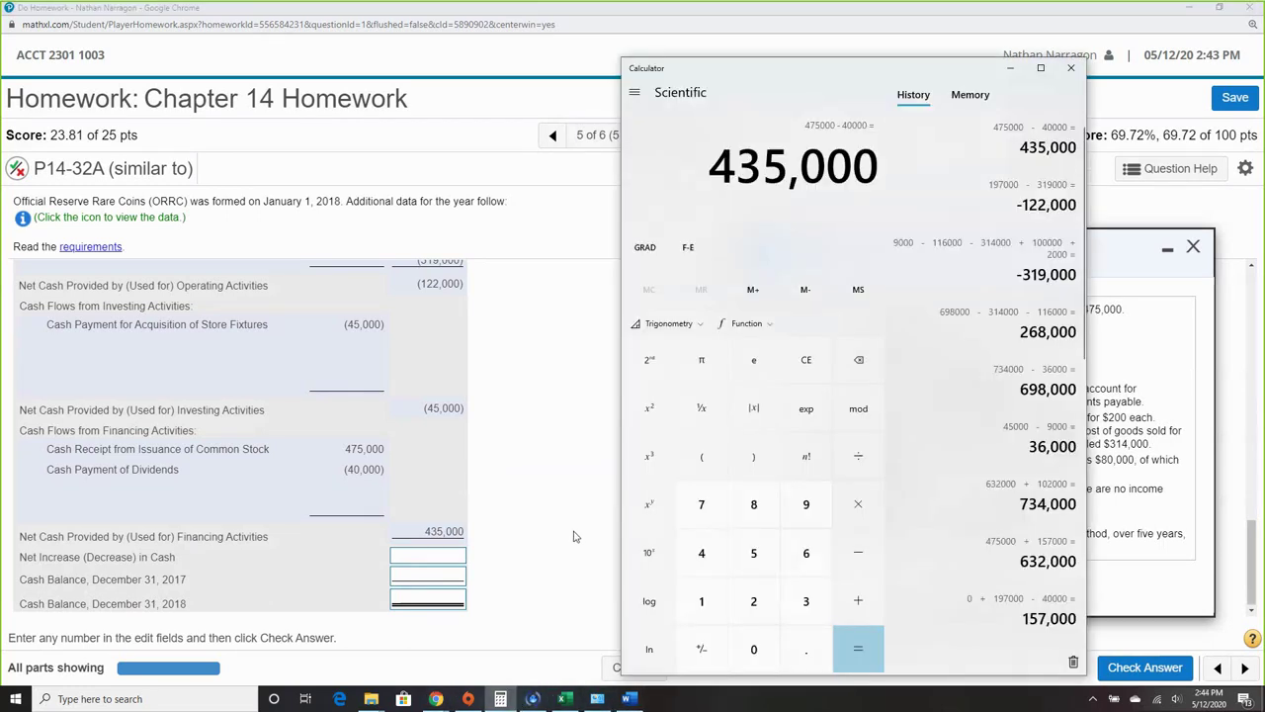
Subtract 122,000 and 45,000 from 435,000 to get a 268,000 net change in cash.
{"action": "key", "text": "minus"}
{"action": "type", "text": "122000"}
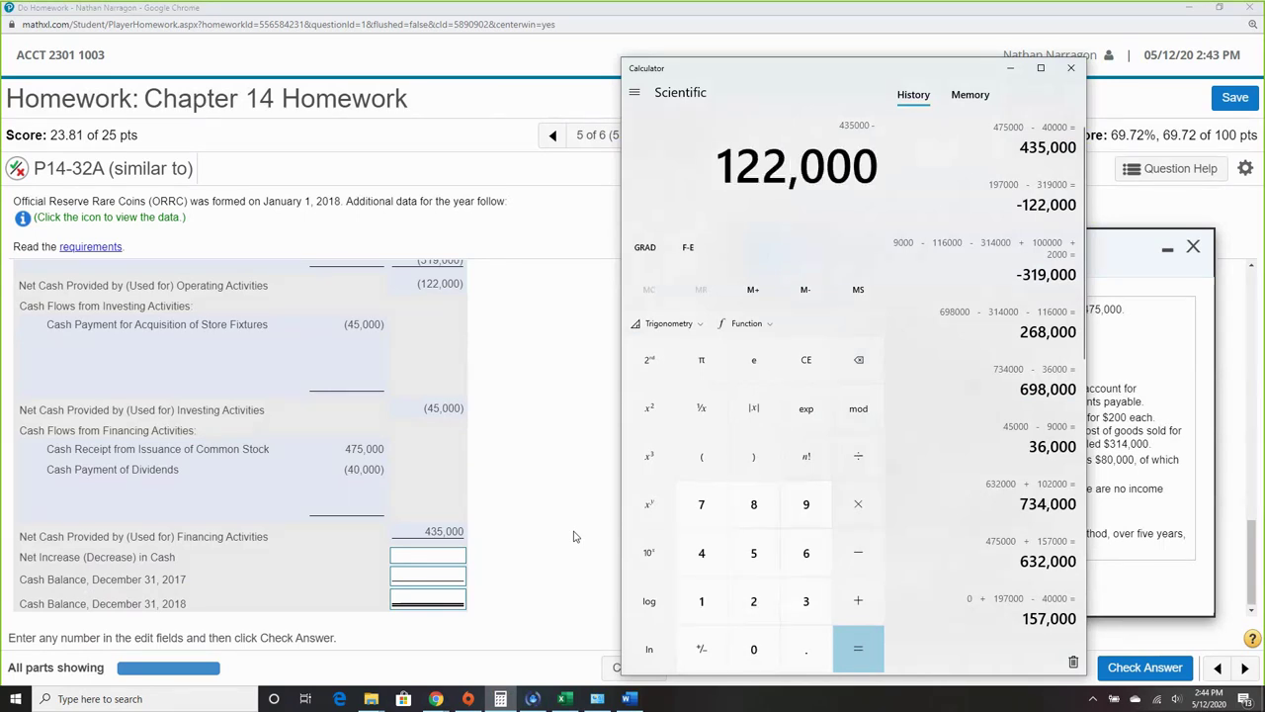
{"action": "key", "text": "minus"}
{"action": "type", "text": "45000"}
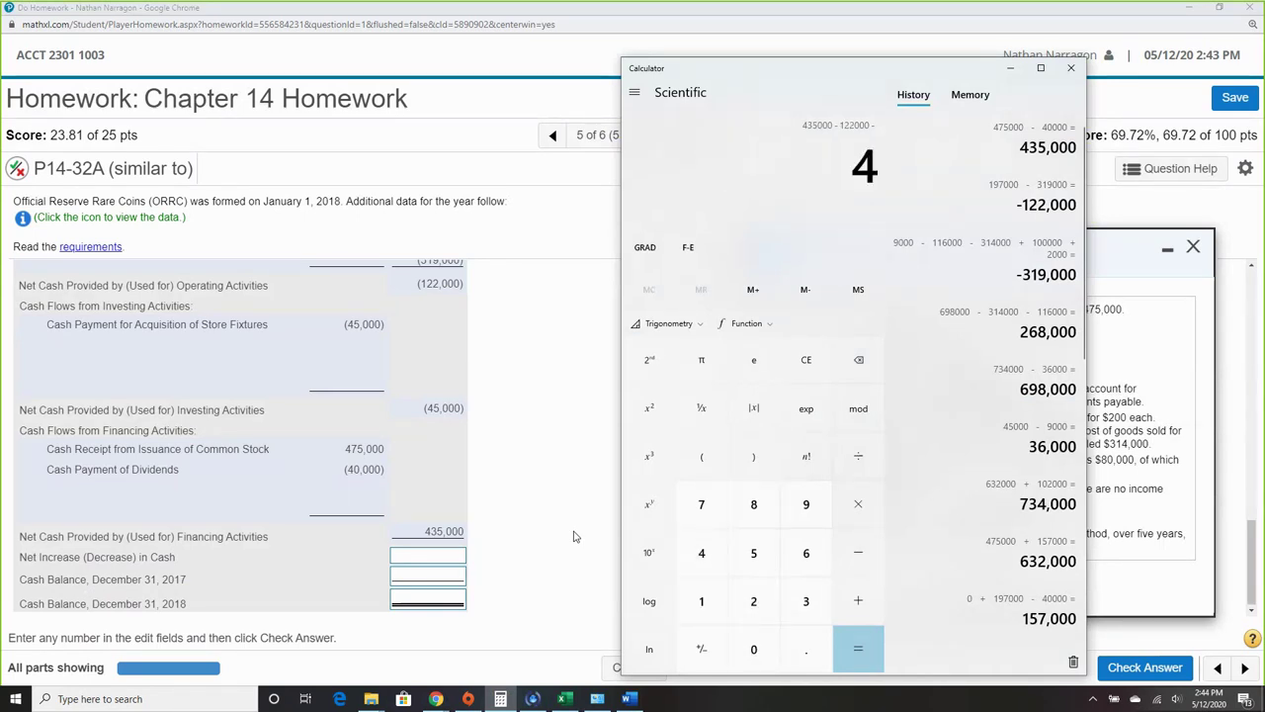
{"action": "key", "text": "Return"}
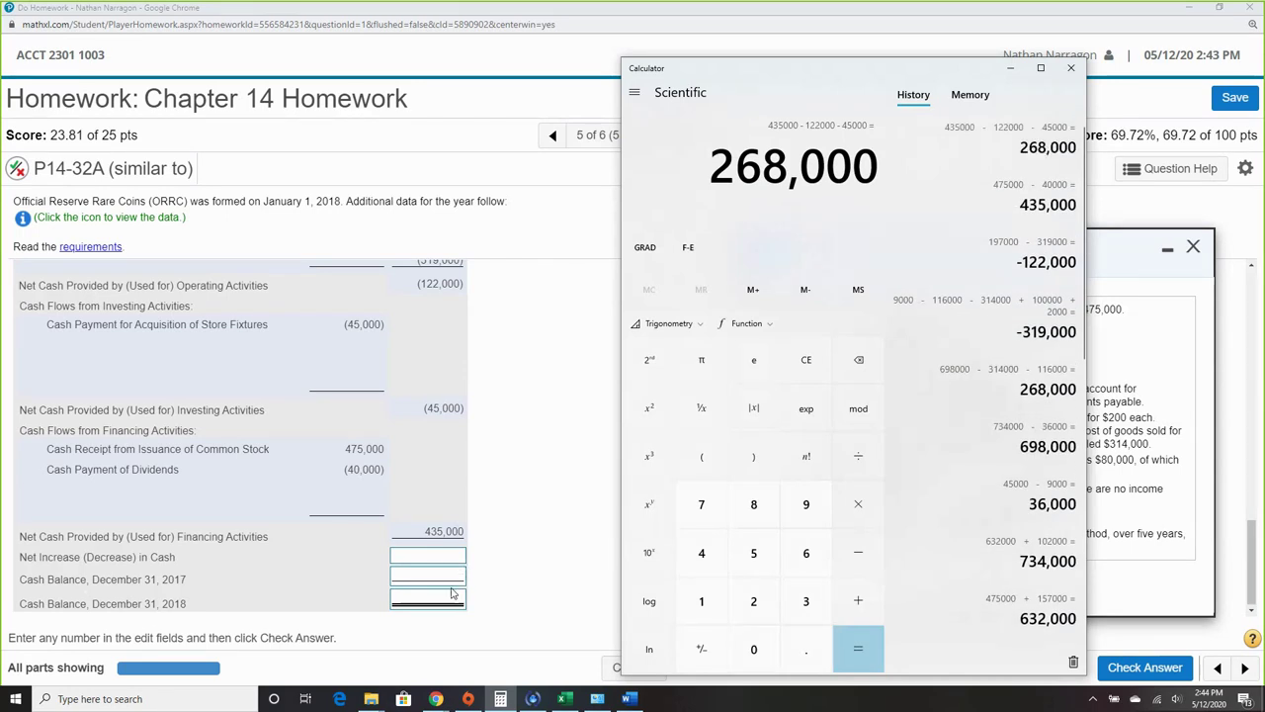
Enter 268,000 net increase, 0 for 2017 cash and 268,000 for 2018 cash, and check.
{"action": "left_click", "coordinate": [440, 569]}
{"action": "left_click", "coordinate": [439, 560]}
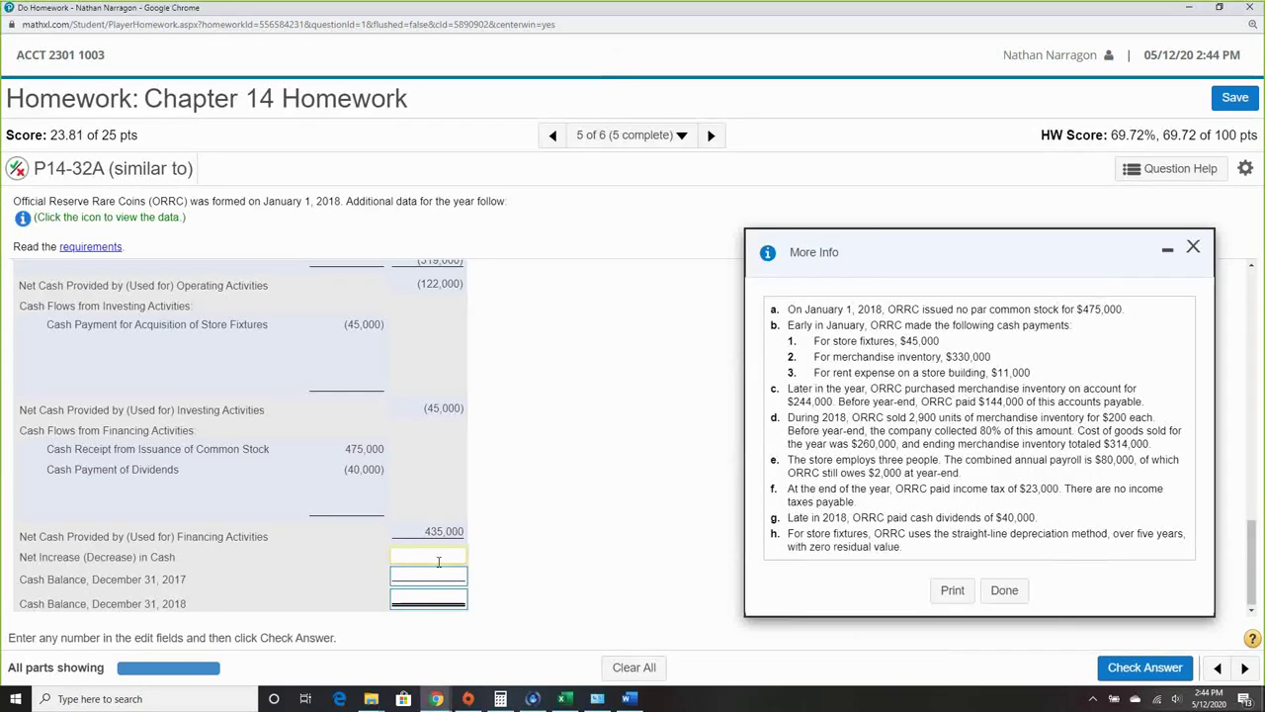
{"action": "type", "text": "268,000"}
{"action": "left_click", "coordinate": [438, 577]}
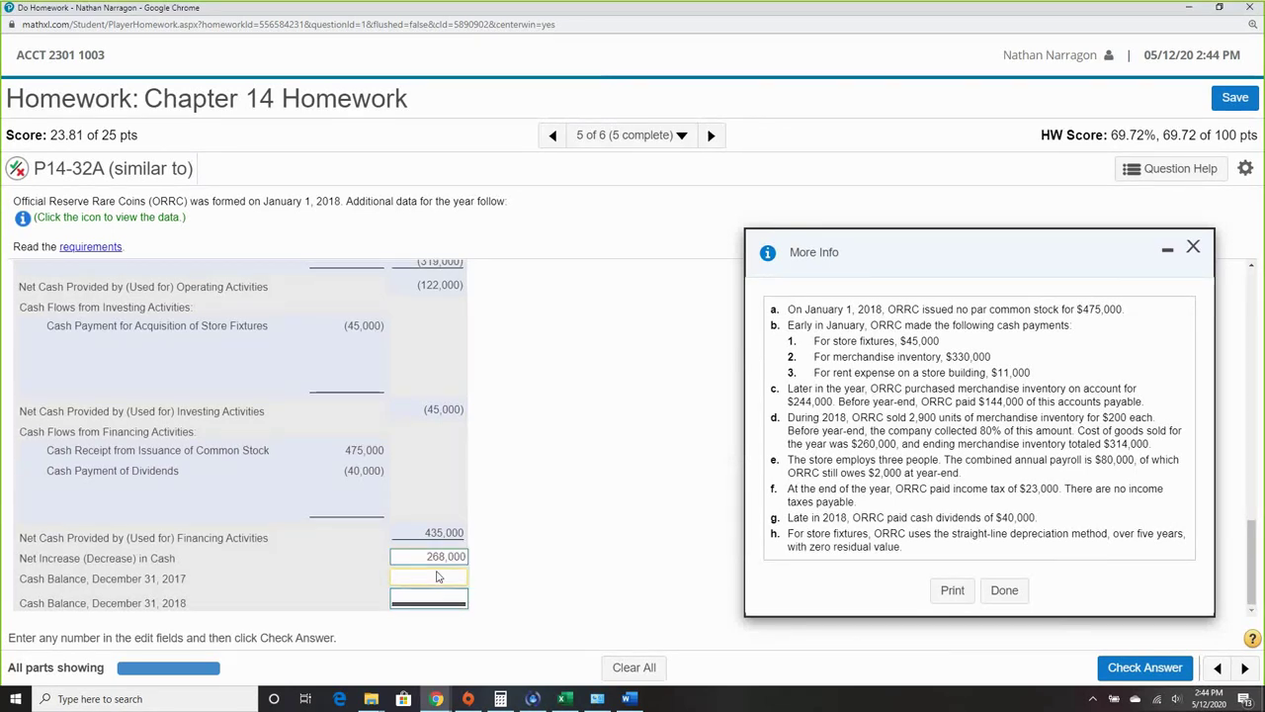
{"action": "type", "text": "0"}
{"action": "left_click", "coordinate": [442, 602]}
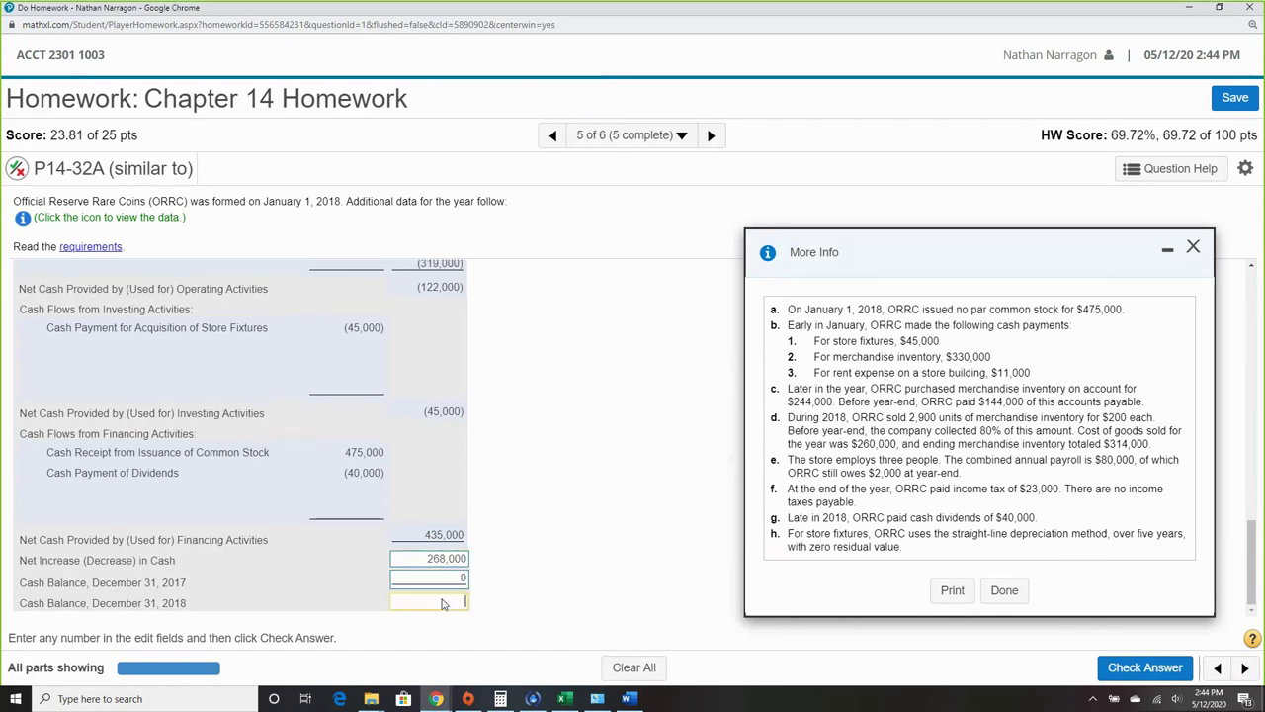
{"action": "type", "text": "268,000"}
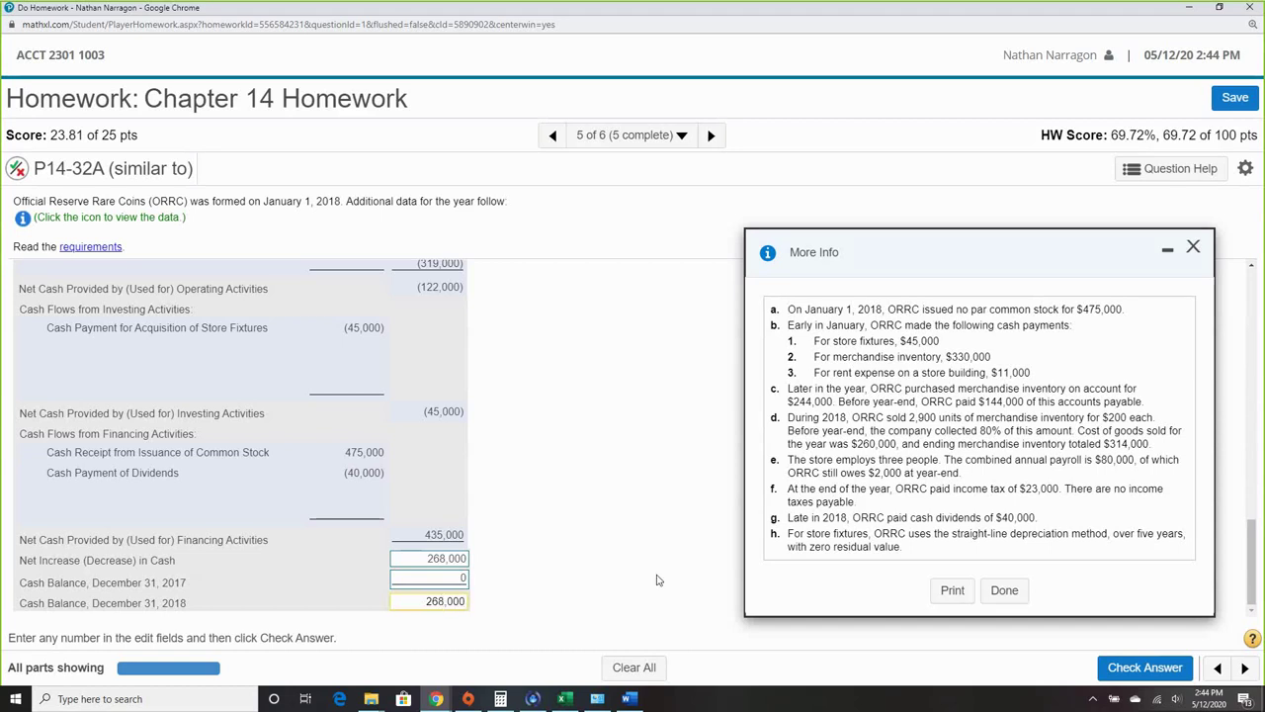
{"action": "scroll", "coordinate": [657, 580], "scroll_direction": "up", "scroll_amount": 10}
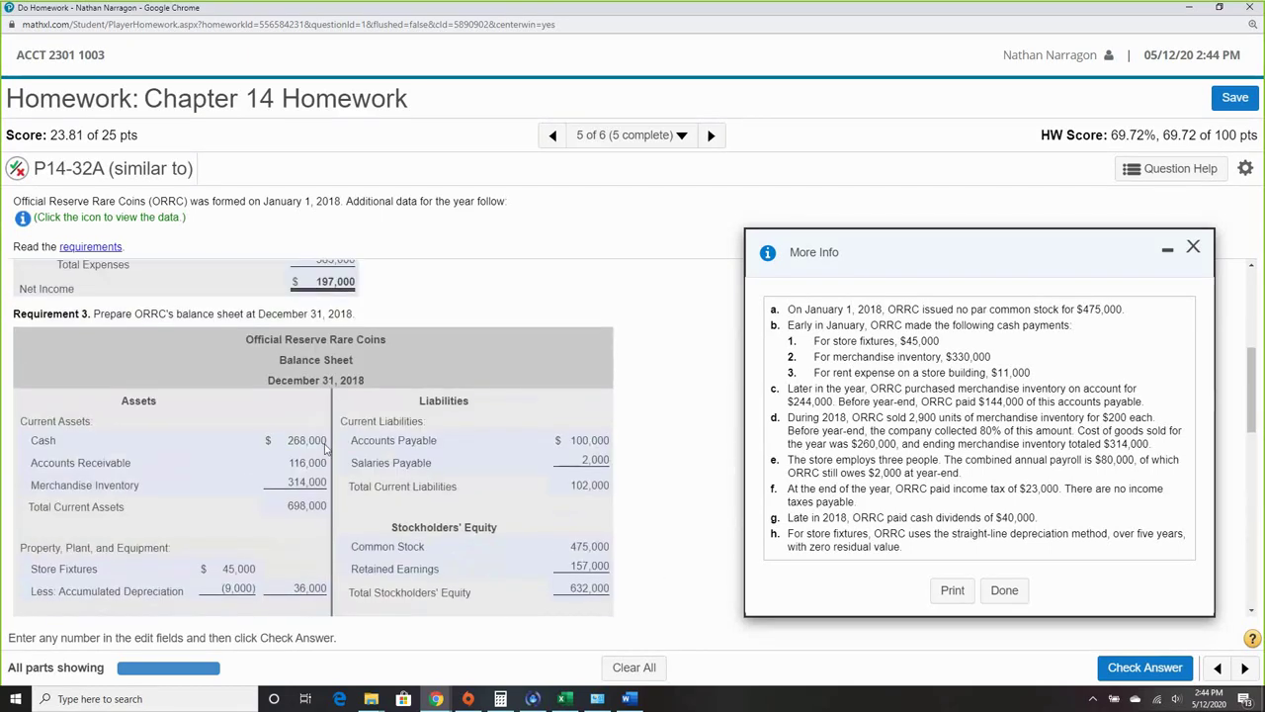
{"action": "scroll", "coordinate": [597, 482], "scroll_direction": "down", "scroll_amount": 2}
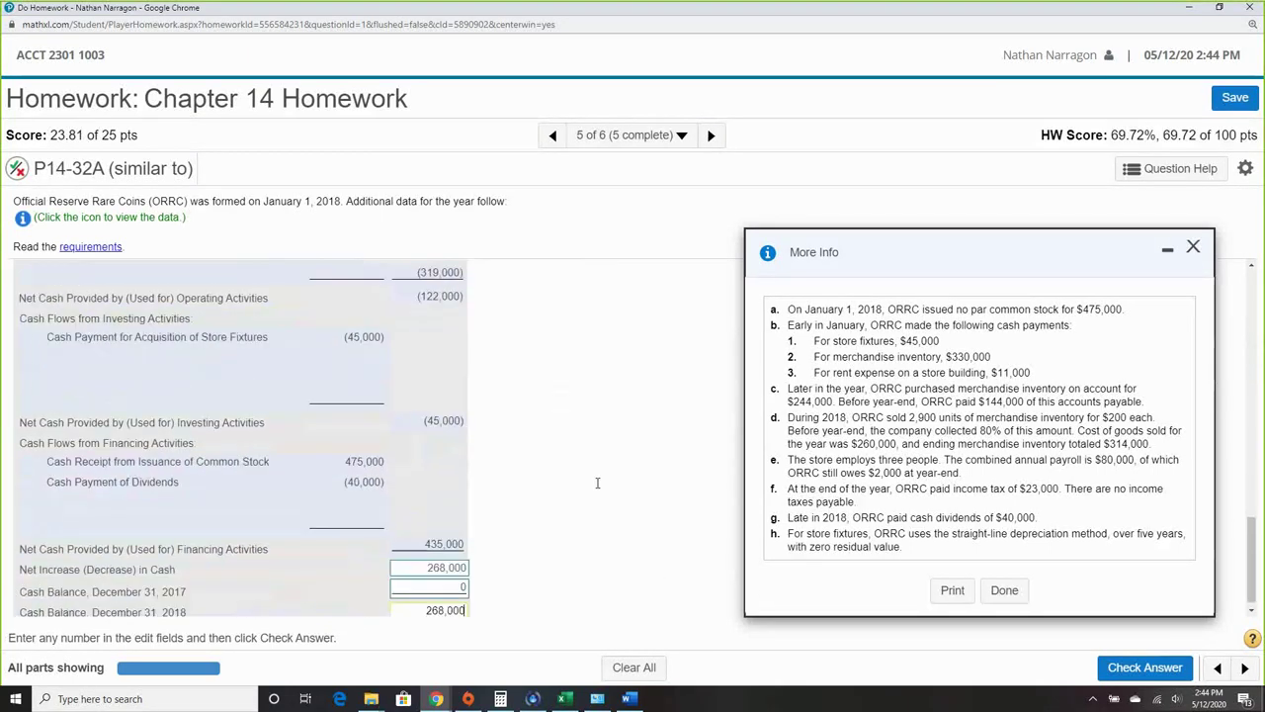
{"action": "left_click", "coordinate": [1144, 667]}
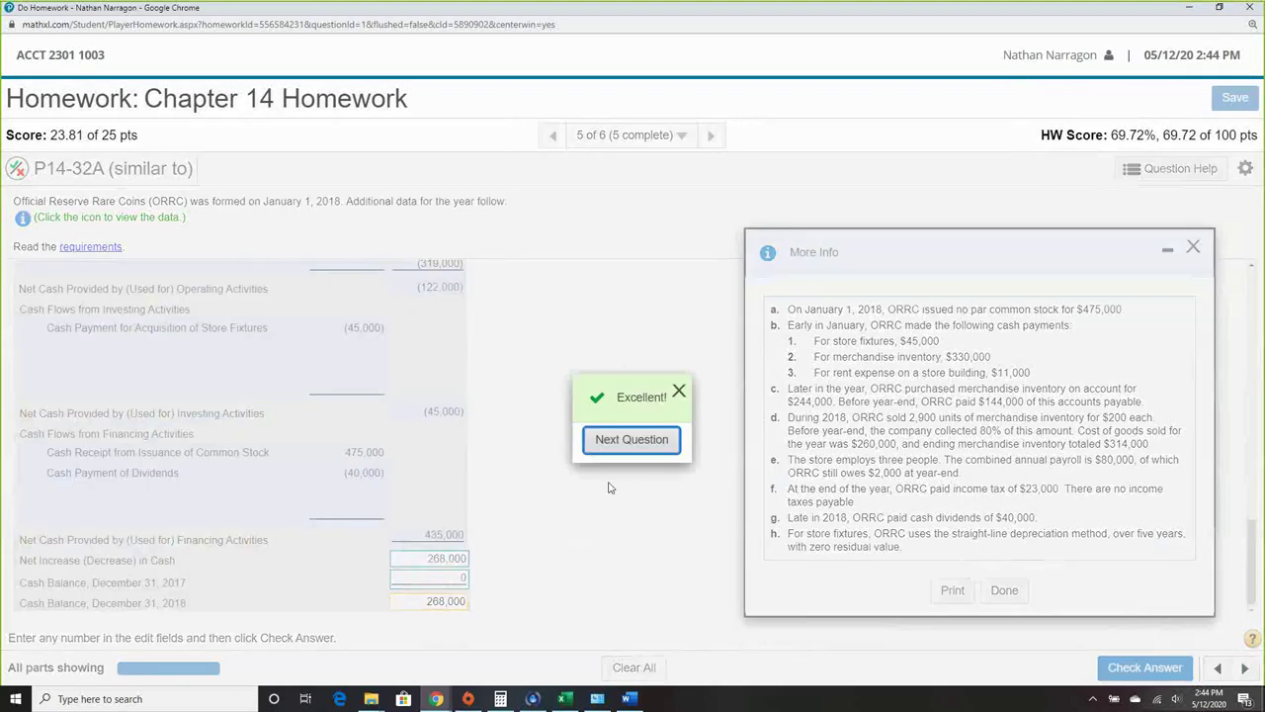
{"action": "left_click", "coordinate": [680, 394]}
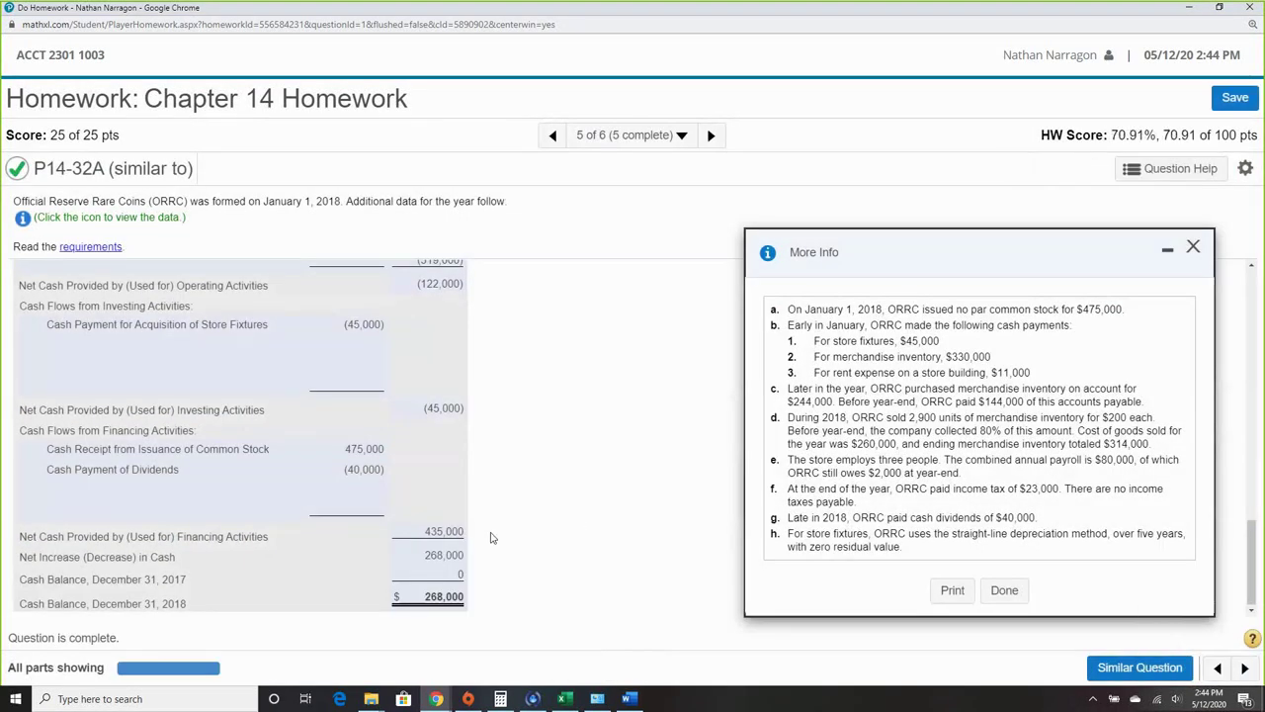
Review the finished P14-32A statement and close the ORRC More Info data window.
{"action": "scroll", "coordinate": [492, 537], "scroll_direction": "up", "scroll_amount": 10}
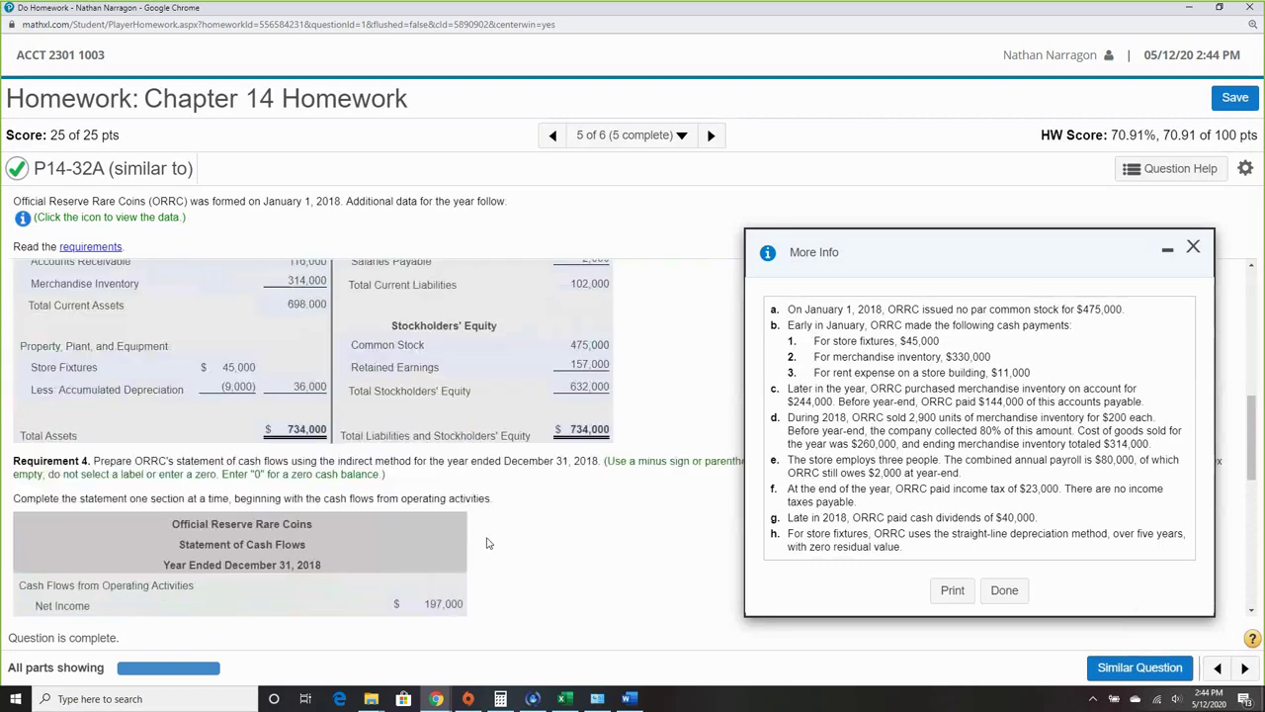
{"action": "scroll", "coordinate": [486, 543], "scroll_direction": "up", "scroll_amount": 3}
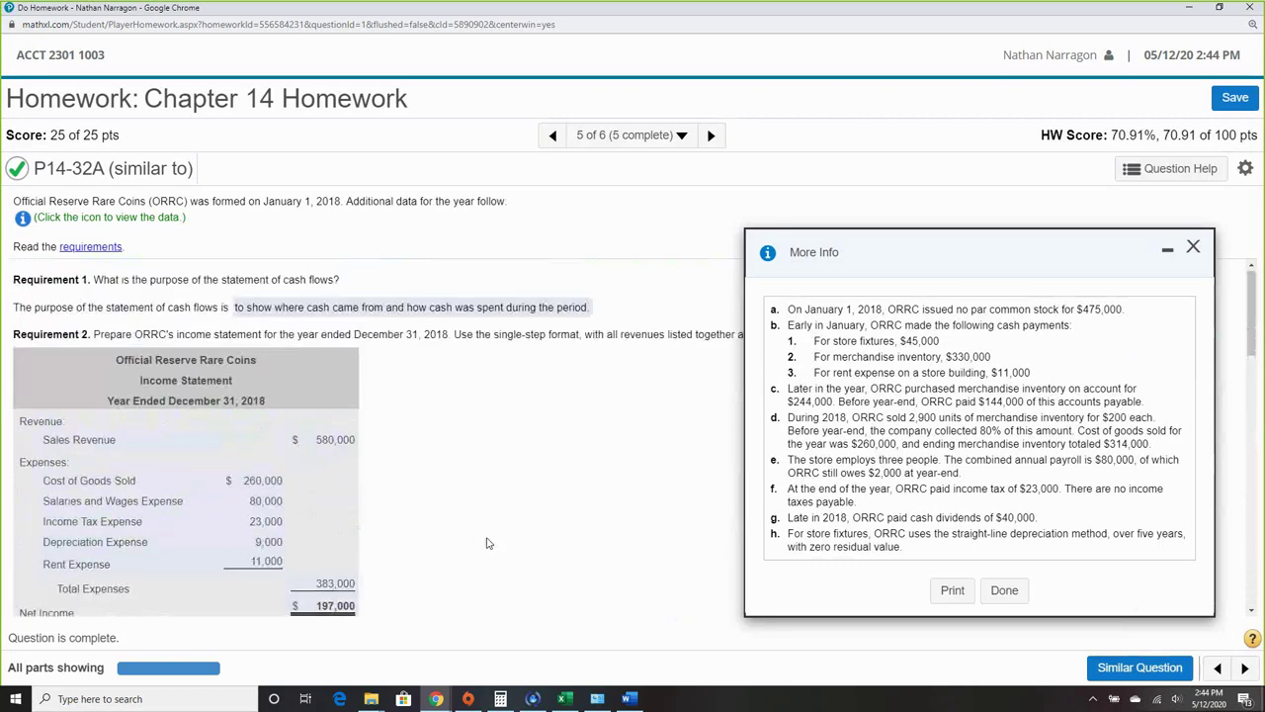
{"action": "scroll", "coordinate": [486, 543], "scroll_direction": "down", "scroll_amount": 2}
{"action": "scroll", "coordinate": [486, 542], "scroll_direction": "down", "scroll_amount": 10}
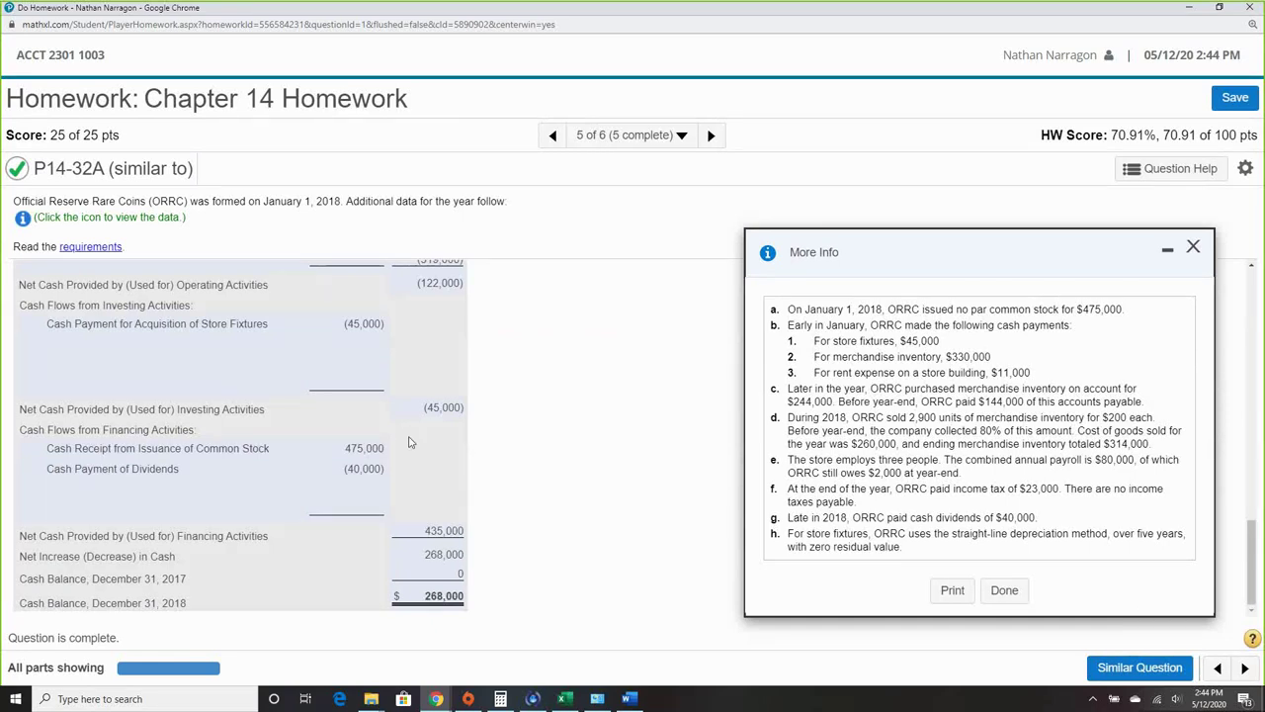
{"action": "left_click", "coordinate": [1191, 248]}
{"action": "scroll", "coordinate": [657, 412], "scroll_direction": "up", "scroll_amount": 5}
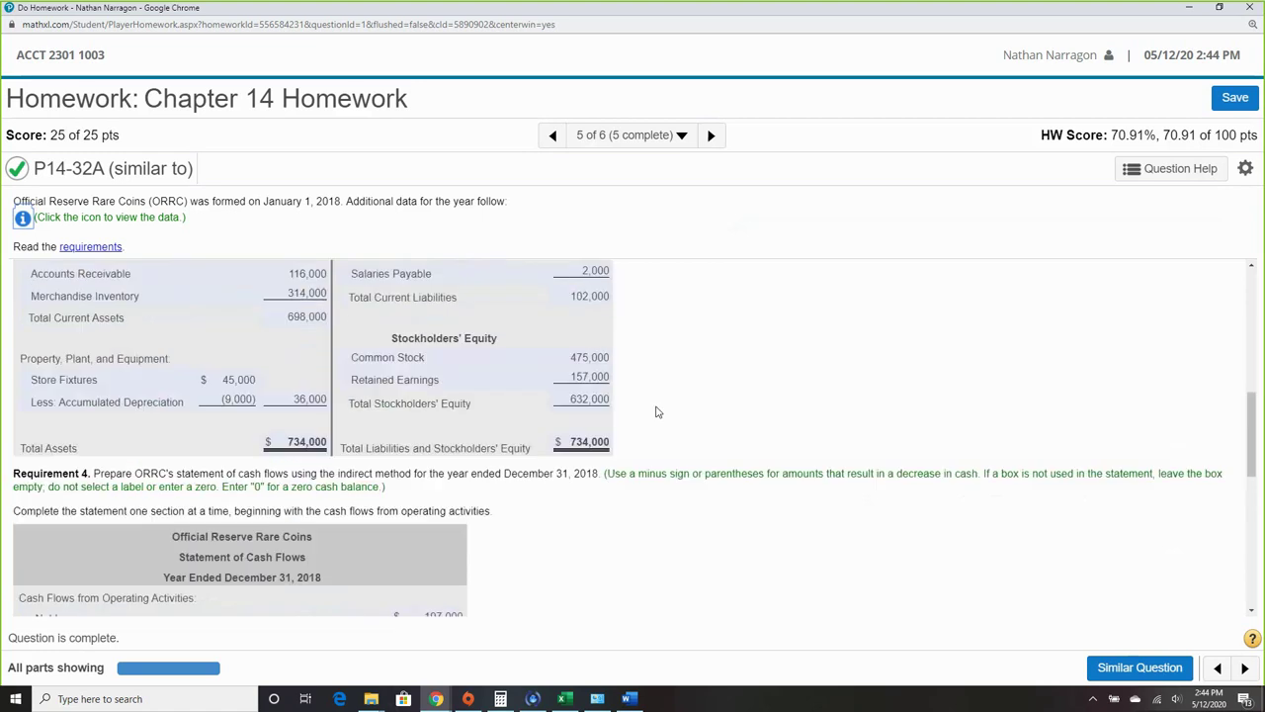
{"action": "scroll", "coordinate": [657, 412], "scroll_direction": "up", "scroll_amount": 5}
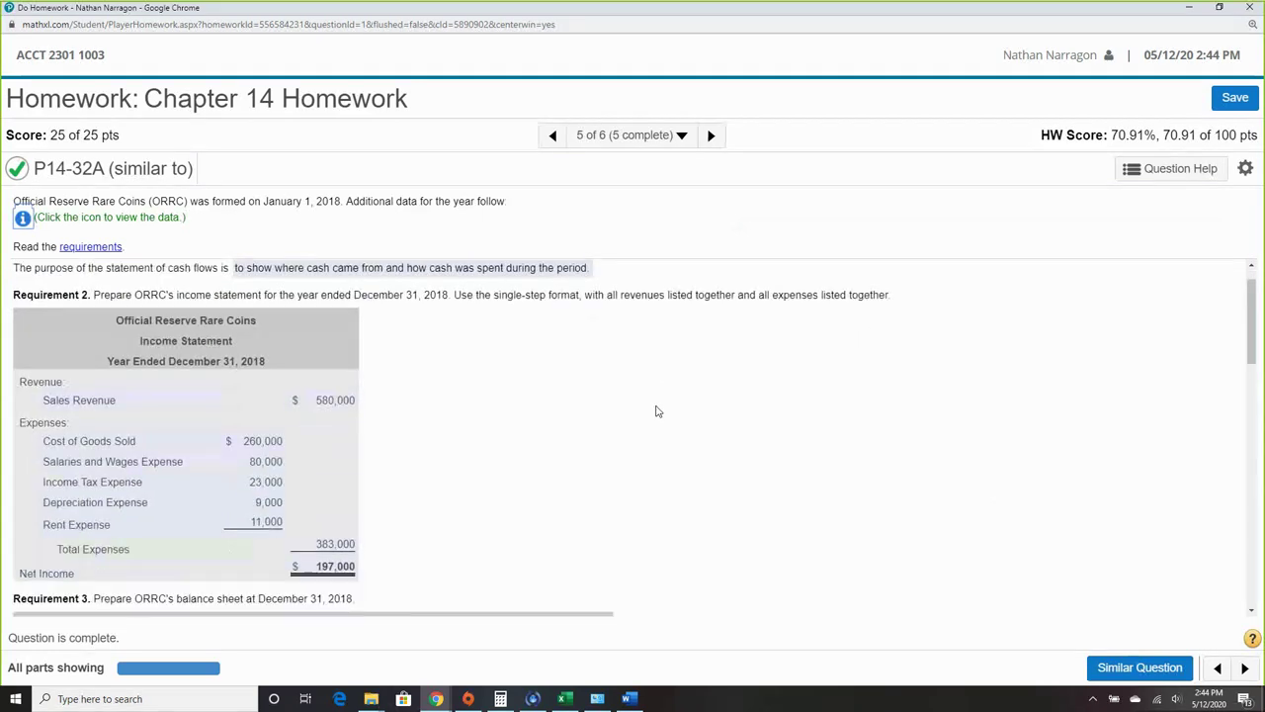
{"action": "scroll", "coordinate": [658, 412], "scroll_direction": "down", "scroll_amount": 10}
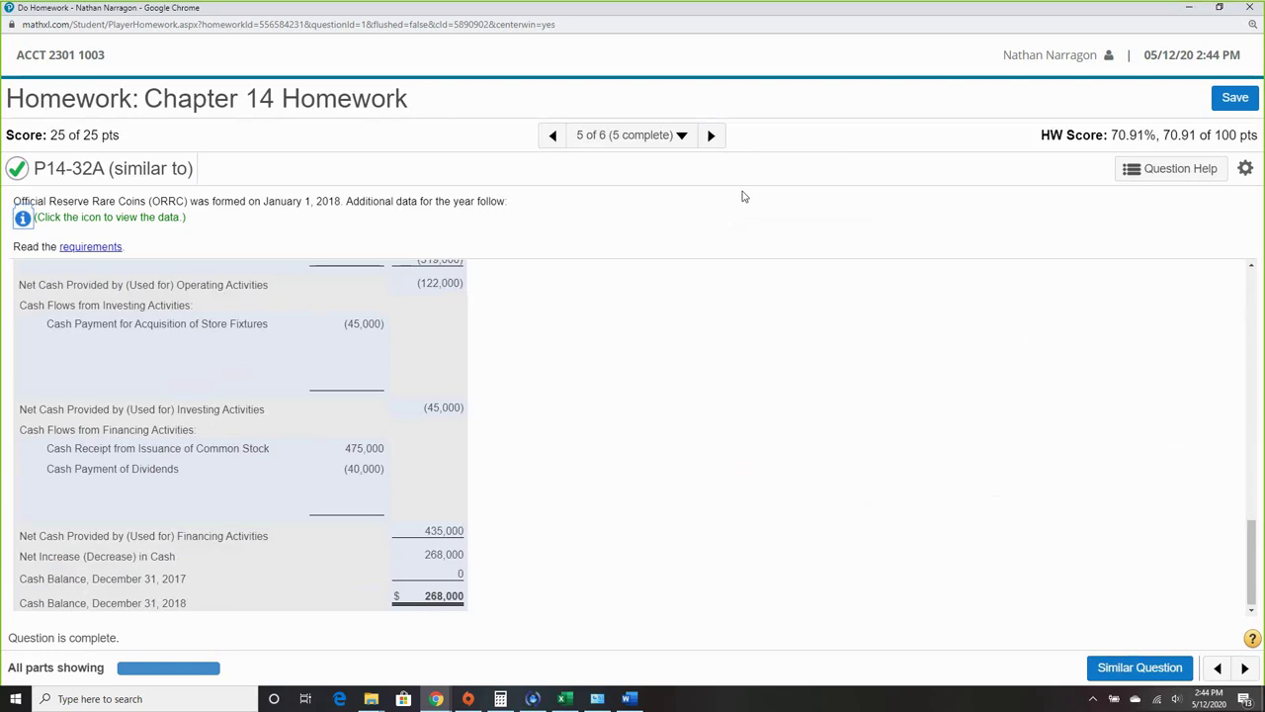
Go to P14-35A, view its comparative balance sheet data, then open the transactions table.
{"action": "left_click", "coordinate": [710, 136]}
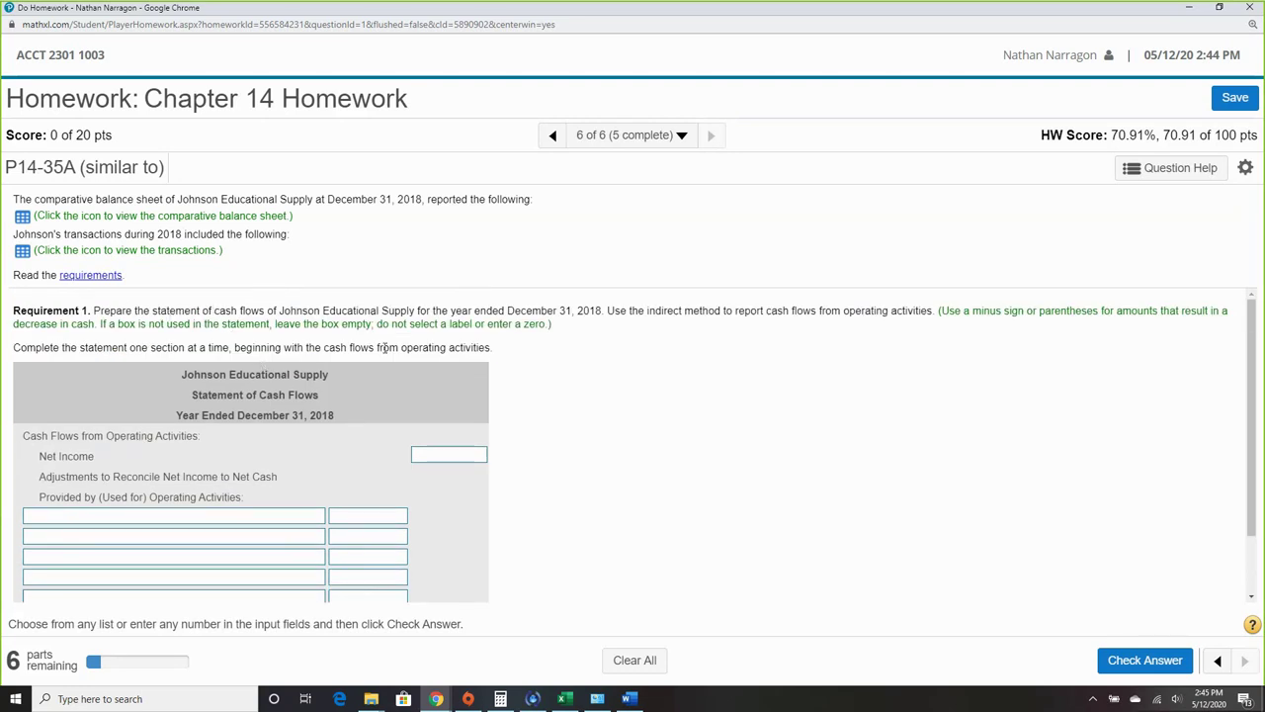
{"action": "scroll", "coordinate": [371, 460], "scroll_direction": "down", "scroll_amount": 1}
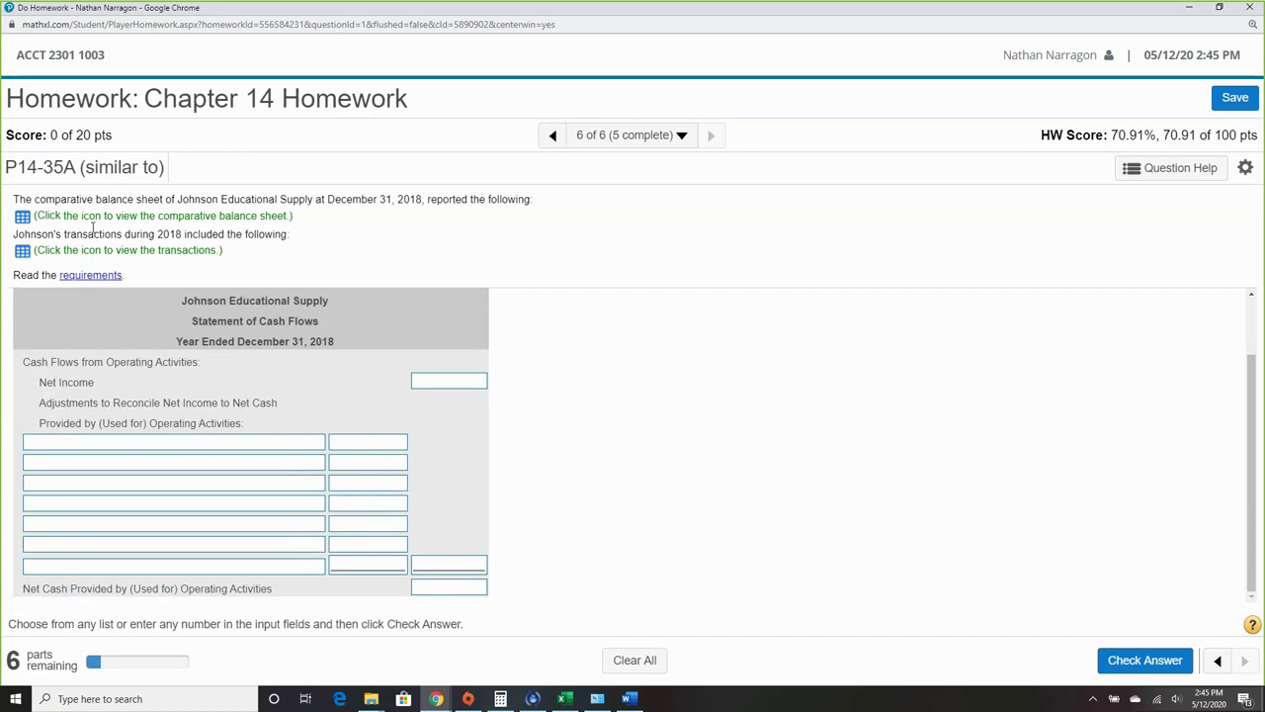
{"action": "left_click", "coordinate": [22, 217]}
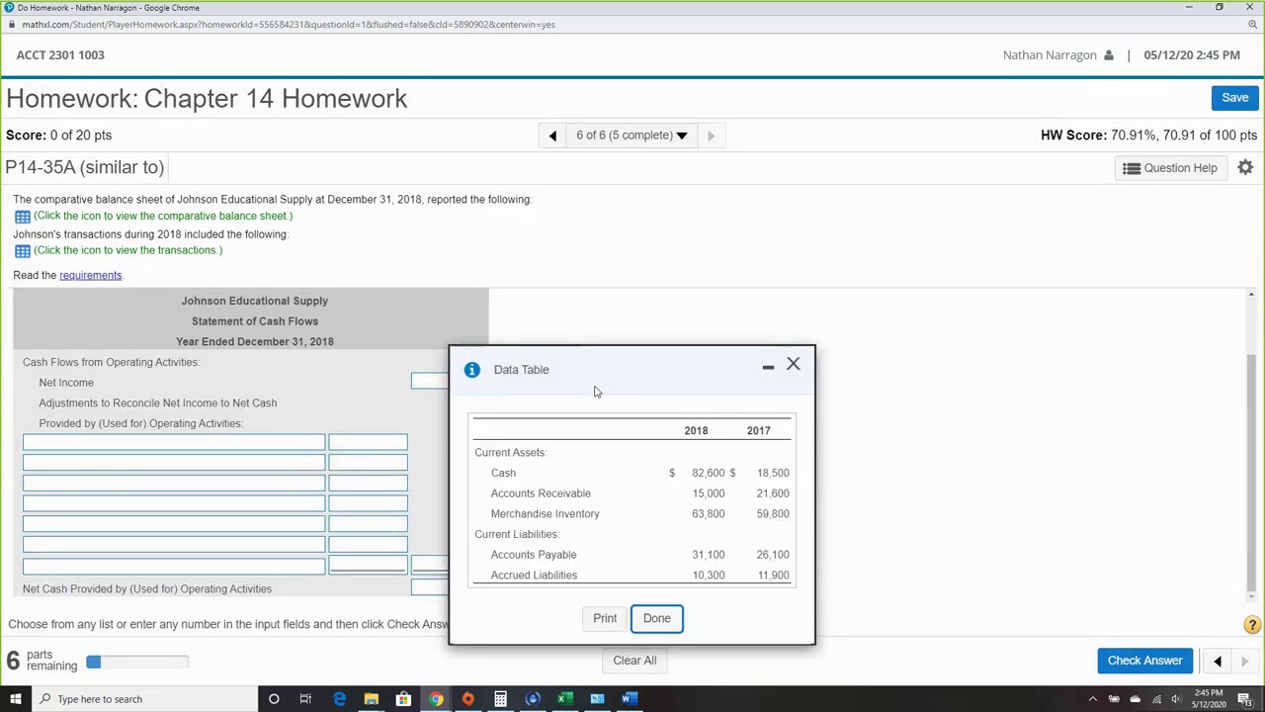
{"action": "left_click_drag", "start_coordinate": [602, 389], "coordinate": [857, 342]}
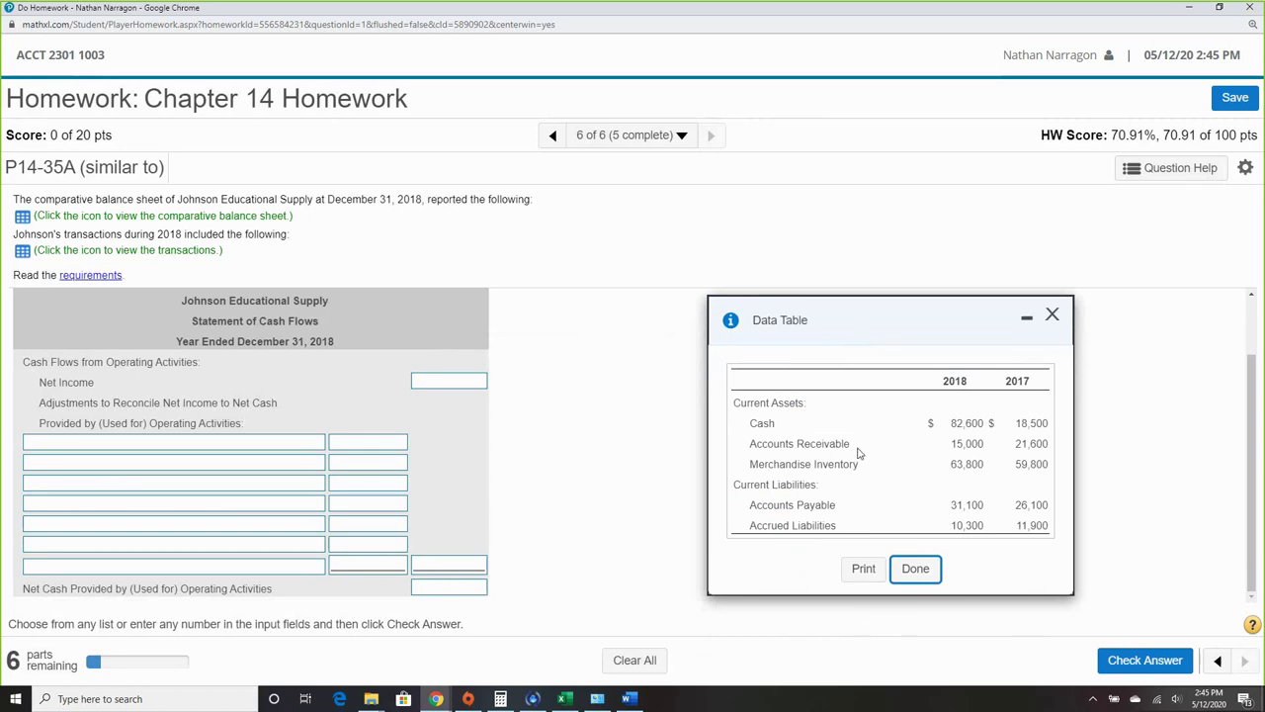
{"action": "left_click", "coordinate": [1052, 314]}
{"action": "left_click", "coordinate": [24, 251]}
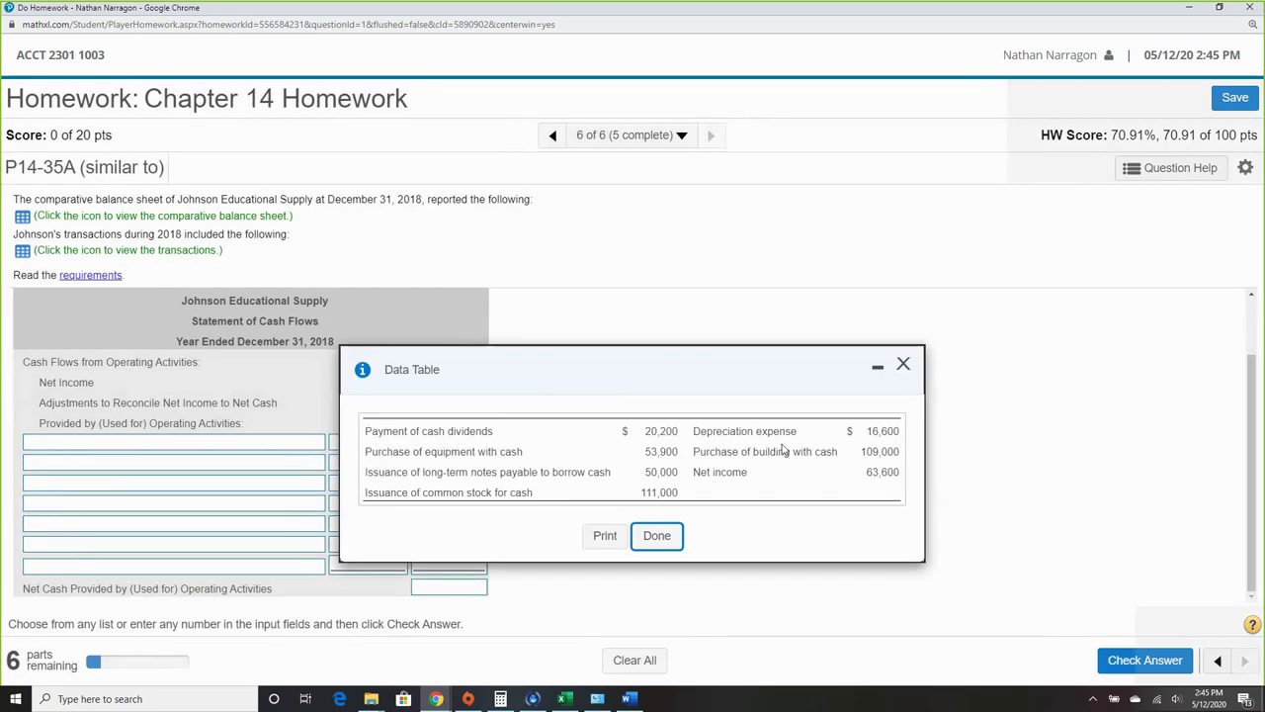
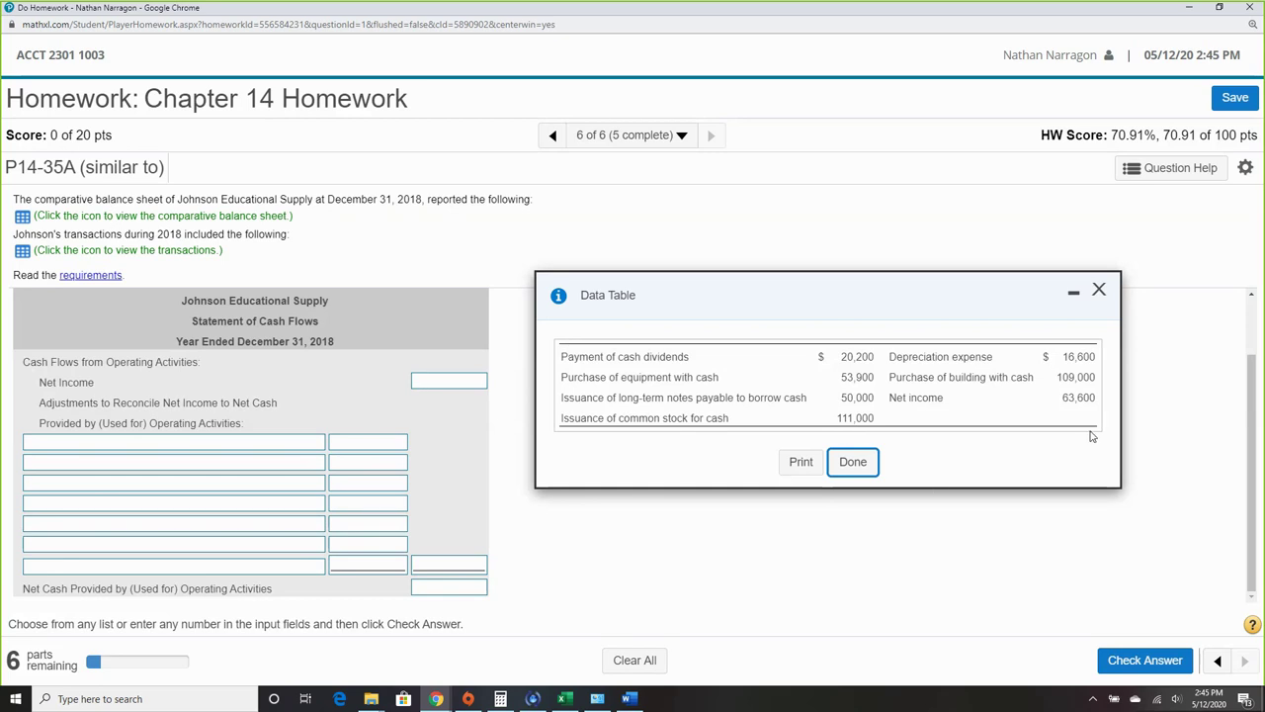
Arrange the transactions and comparative balance sheet data tables so both are visible.
{"action": "left_click_drag", "start_coordinate": [782, 289], "coordinate": [806, 206]}
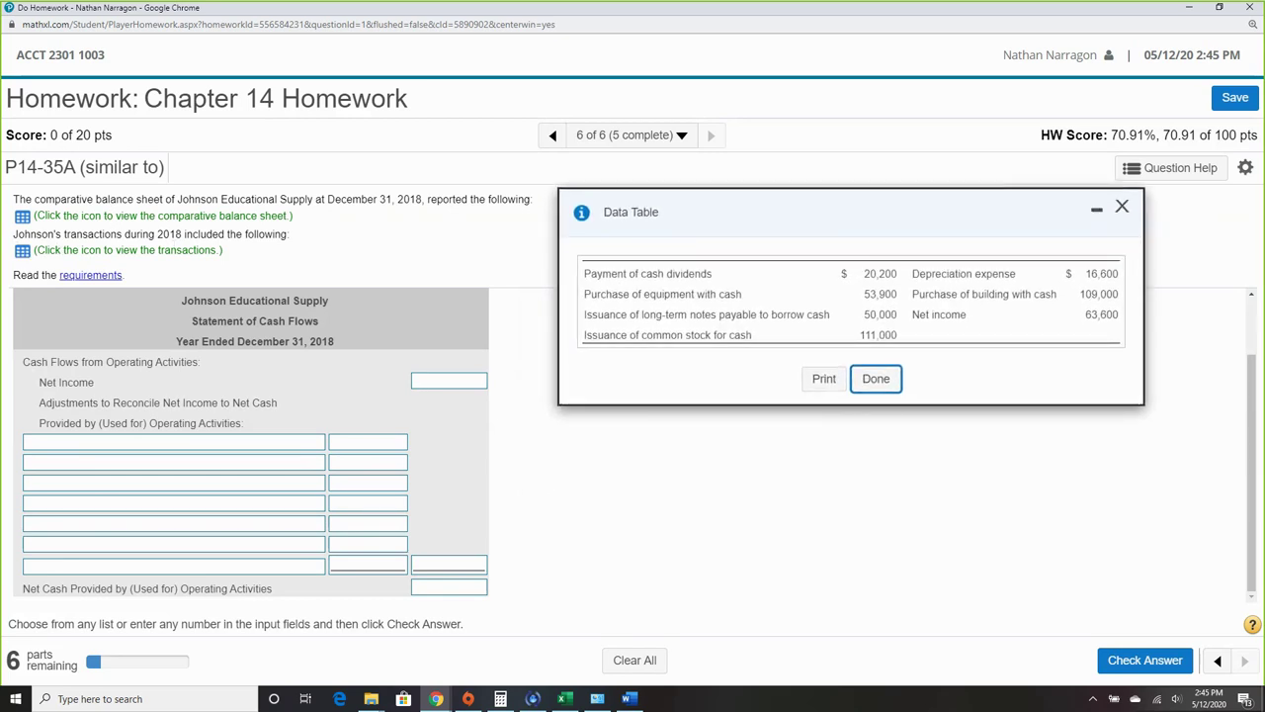
{"action": "left_click", "coordinate": [22, 216]}
{"action": "left_click_drag", "start_coordinate": [579, 295], "coordinate": [798, 419]}
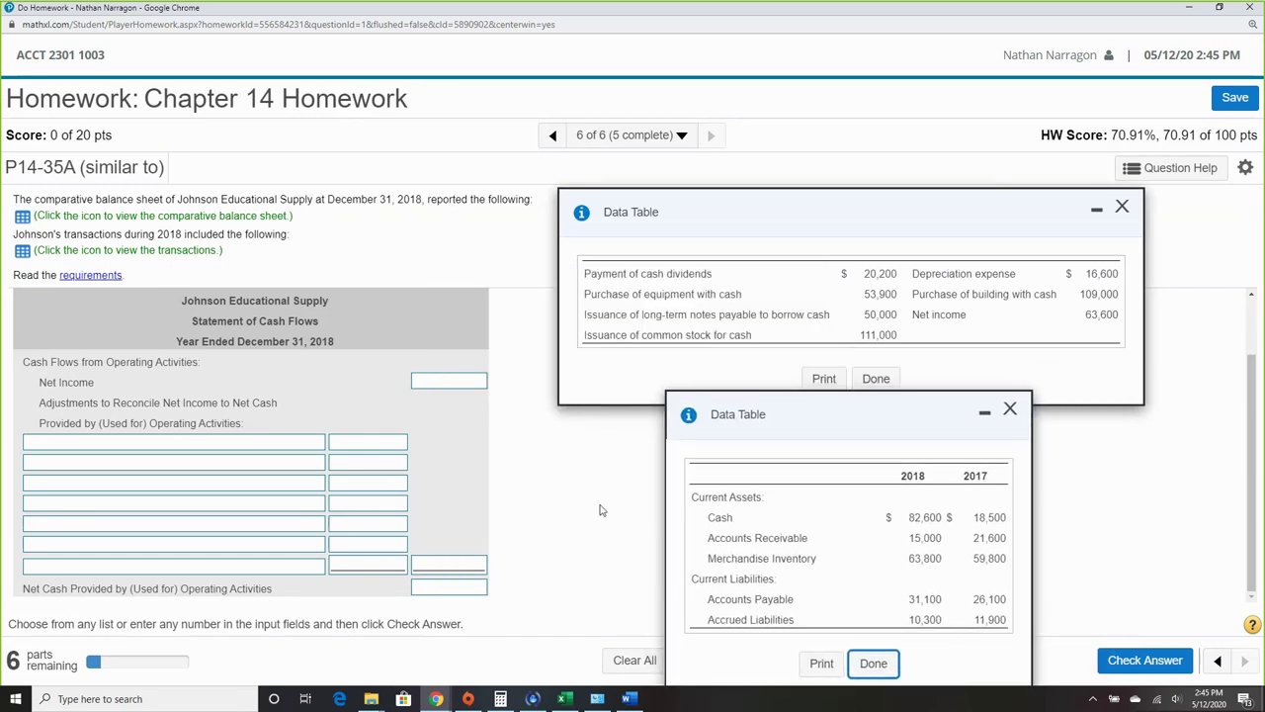
Enter net income of 63,600 and a Depreciation Expense—Plant Assets adjustment of 16,600.
{"action": "left_click", "coordinate": [429, 385]}
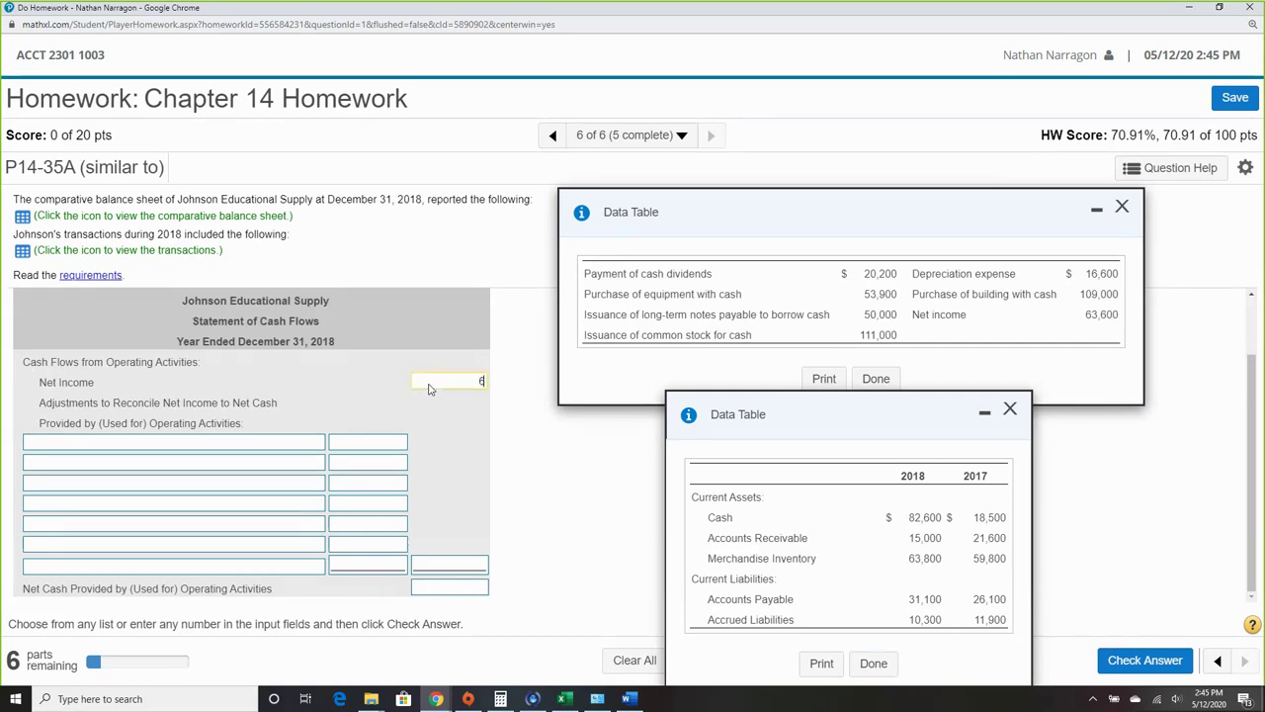
{"action": "type", "text": "63,600"}
{"action": "left_click", "coordinate": [264, 443]}
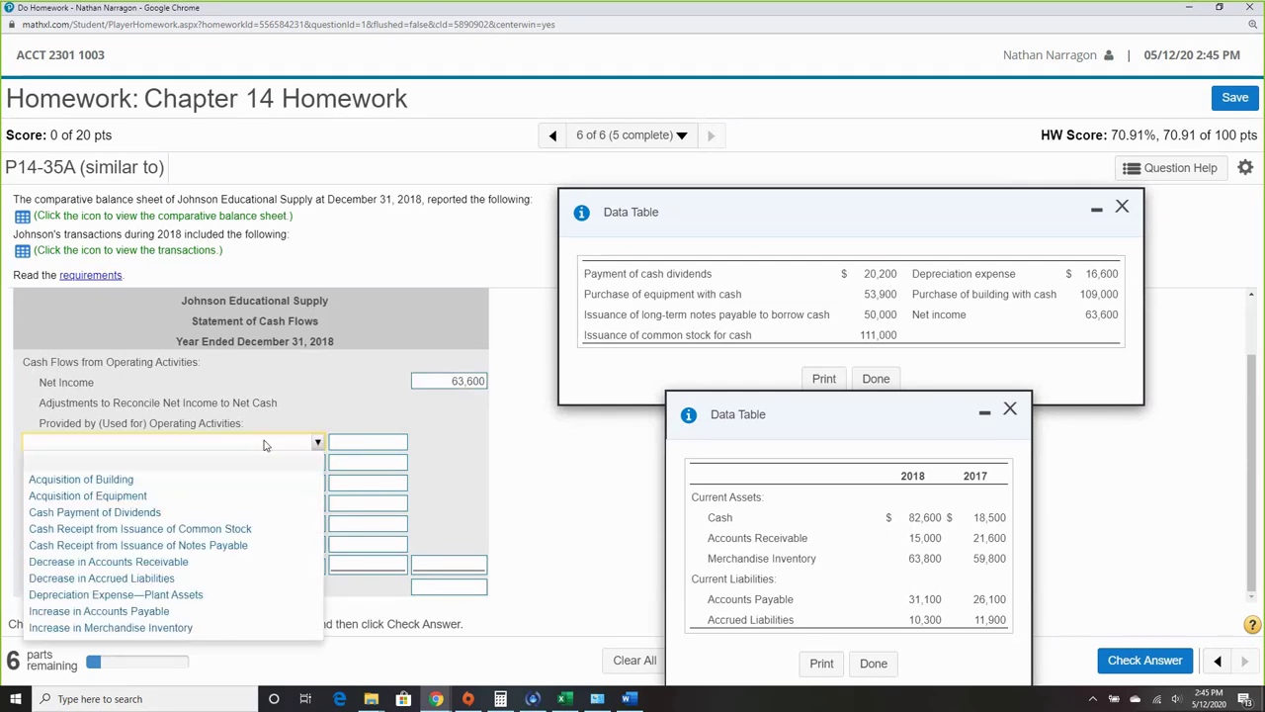
{"action": "left_click", "coordinate": [231, 595]}
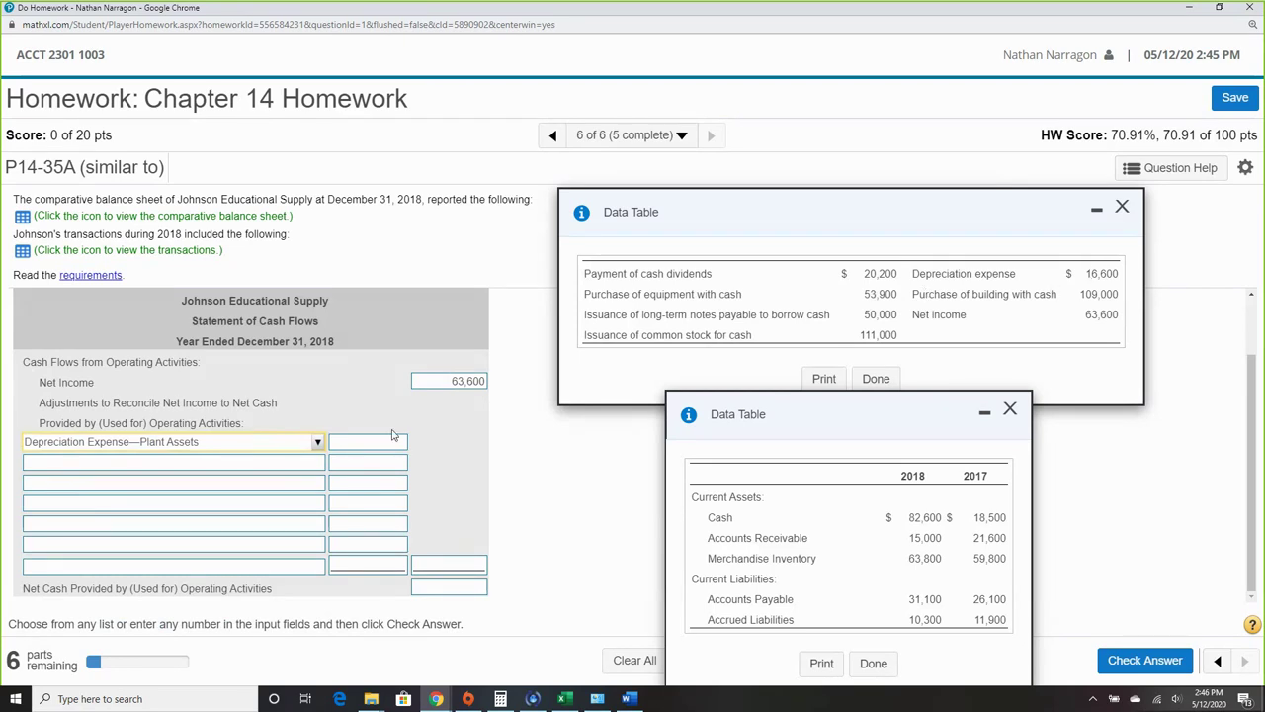
{"action": "left_click", "coordinate": [348, 436]}
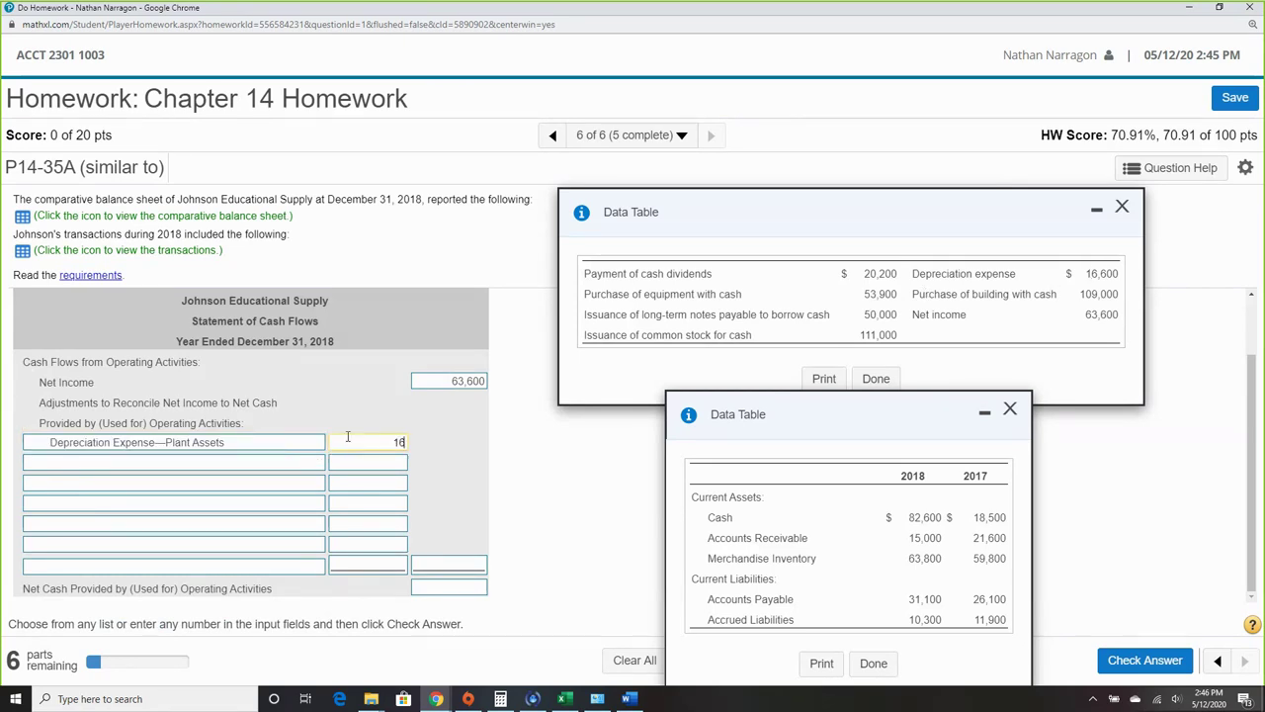
{"action": "type", "text": "16,600"}
{"action": "left_click", "coordinate": [189, 462]}
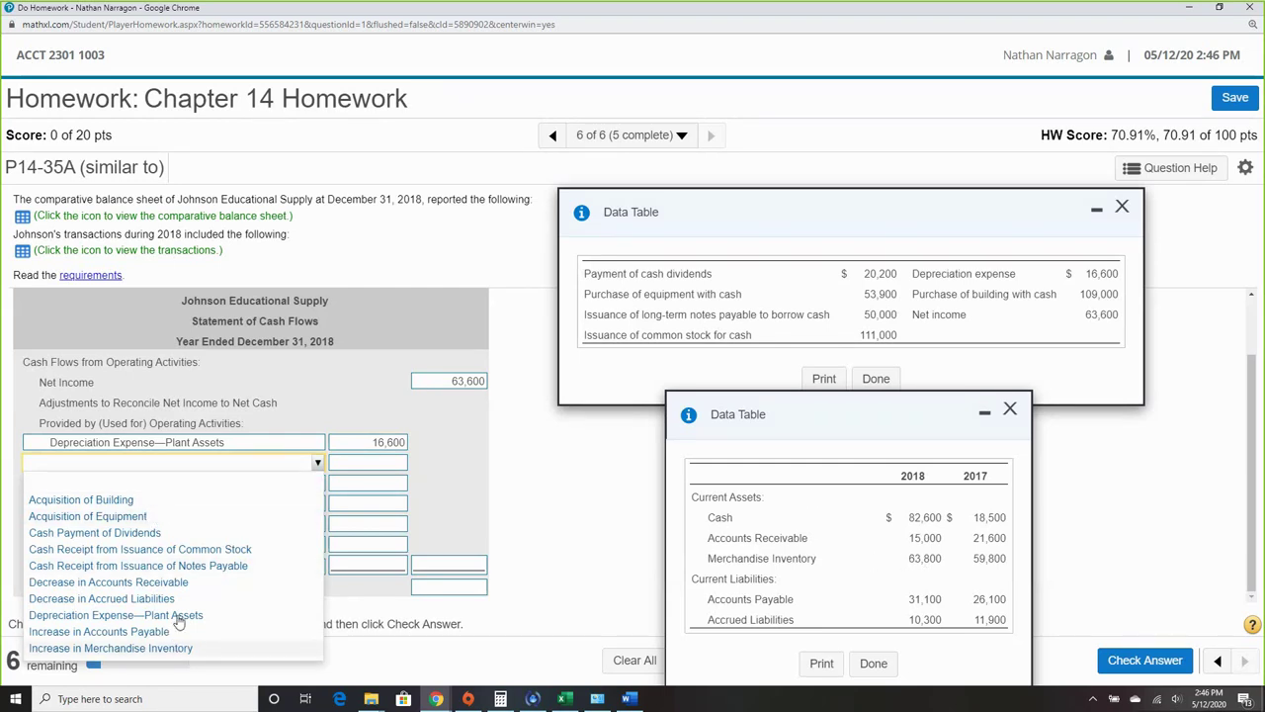
Choose Decrease in Accounts Receivable and compute 15,000 minus 21,600 in the calculator.
{"action": "left_click", "coordinate": [186, 583]}
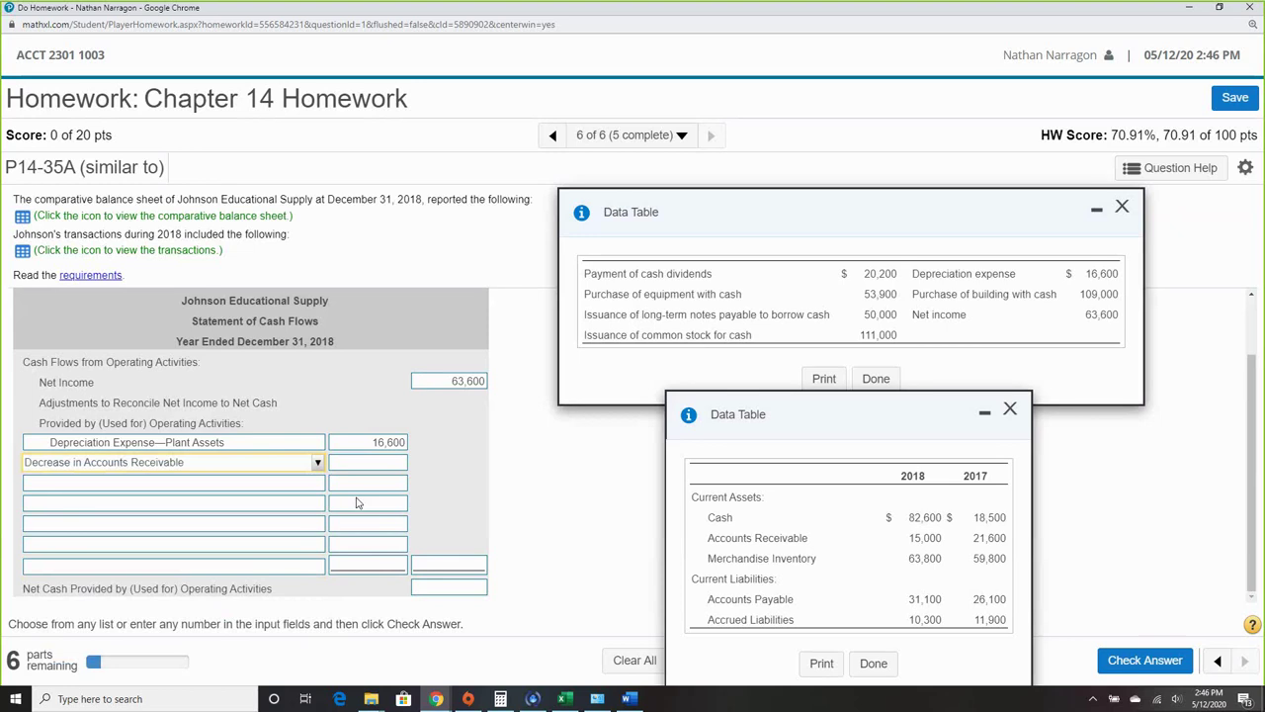
{"action": "left_click", "coordinate": [373, 468]}
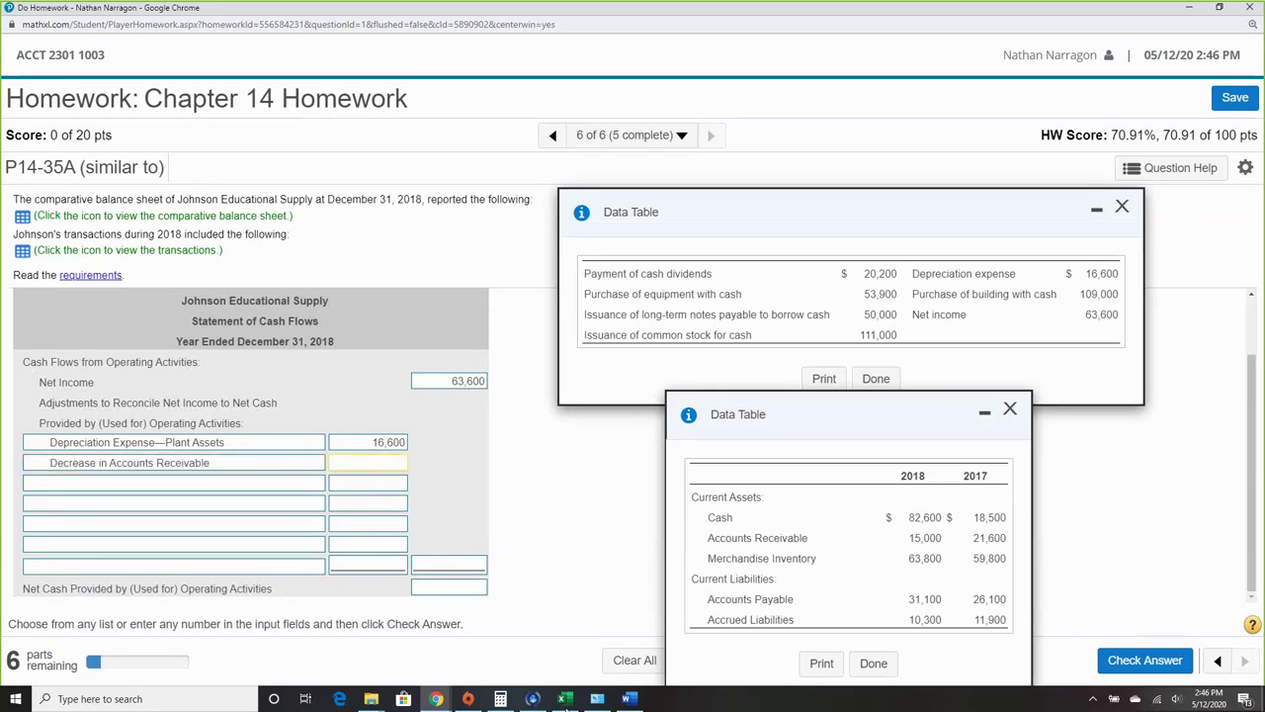
{"action": "left_click", "coordinate": [501, 699]}
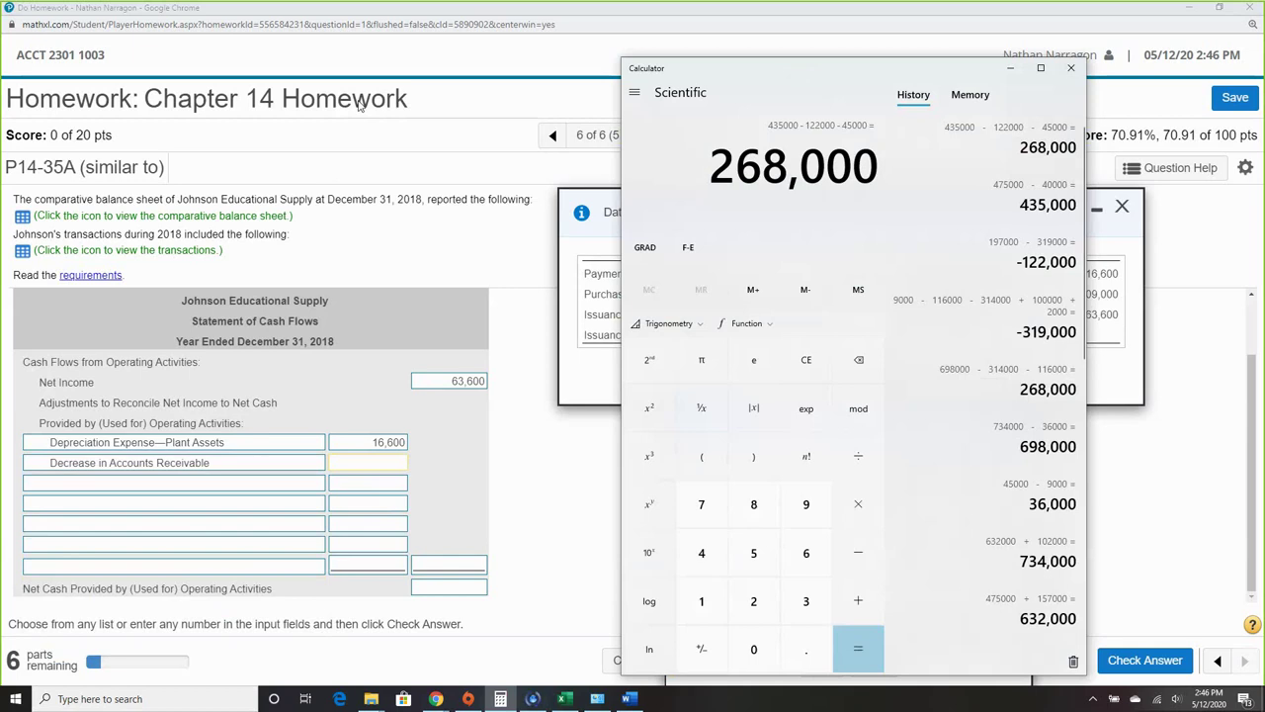
{"action": "left_click_drag", "start_coordinate": [785, 69], "coordinate": [362, 76]}
{"action": "type", "text": "15000"}
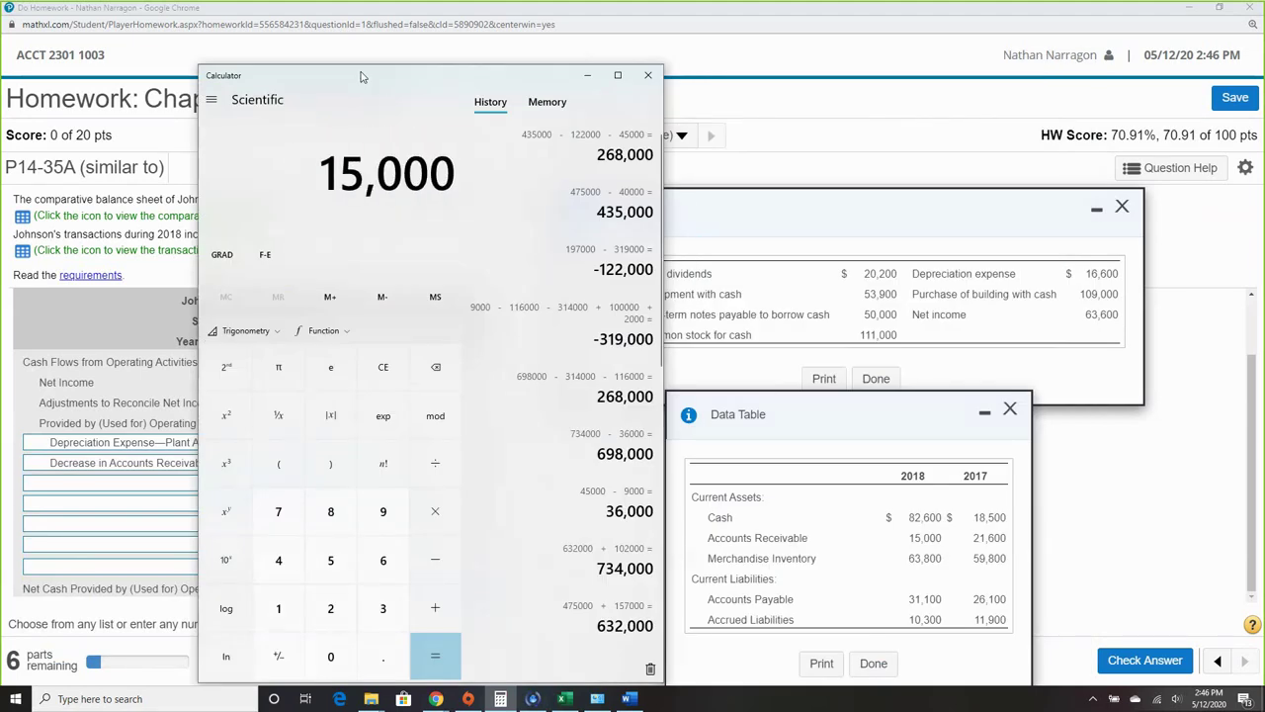
{"action": "key", "text": "minus"}
{"action": "type", "text": "21600"}
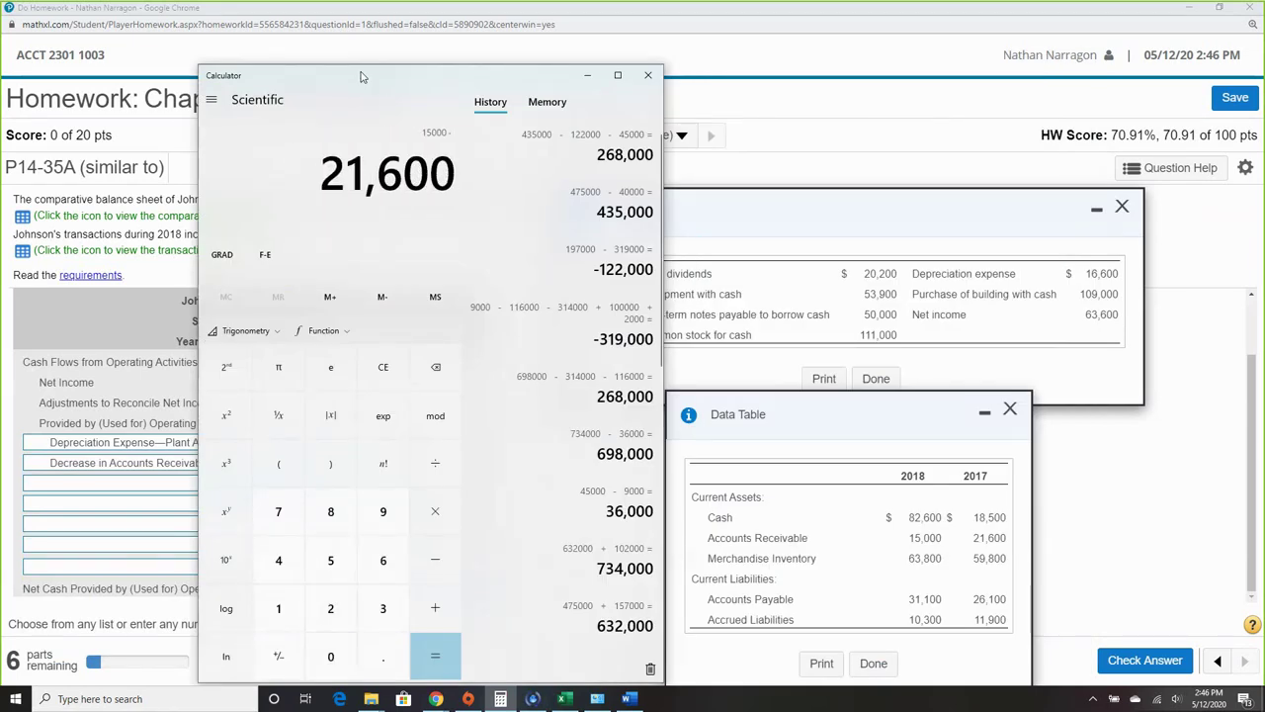
{"action": "key", "text": "Return"}
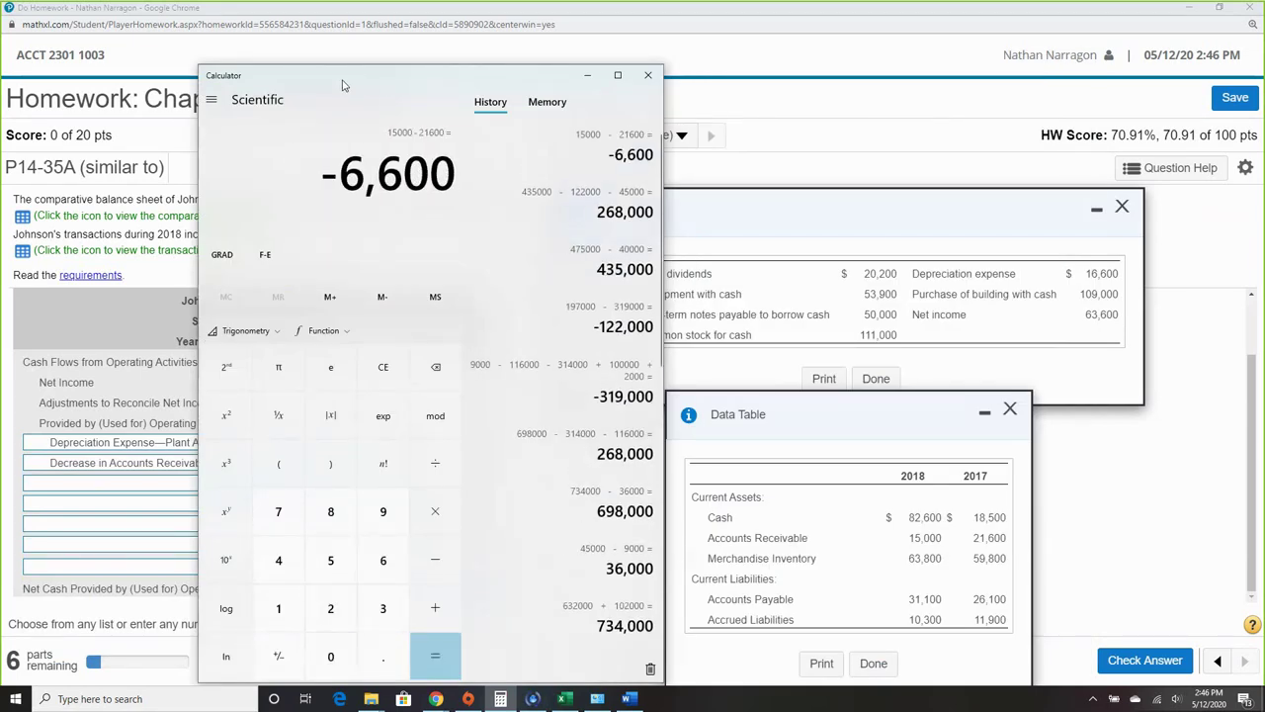
{"action": "left_click_drag", "start_coordinate": [396, 75], "coordinate": [793, 84]}
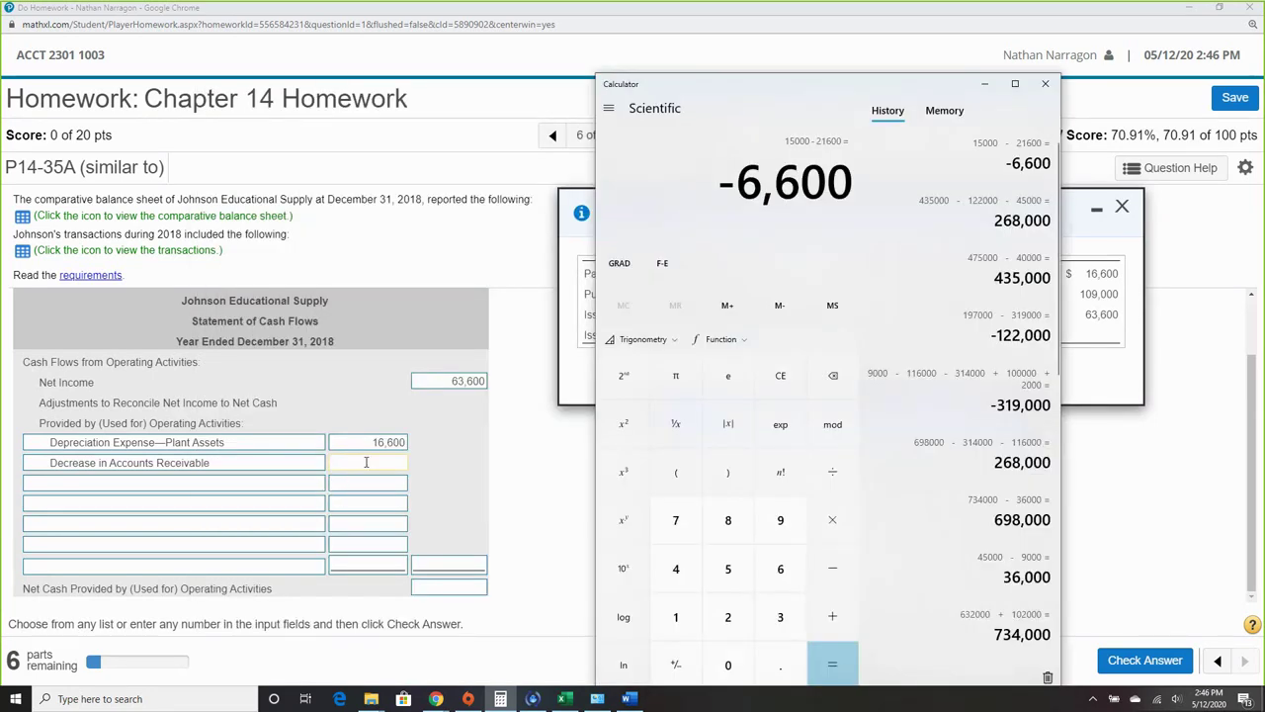
Enter 6,600 as the accounts receivable adjustment amount.
{"action": "type", "text": "6"}
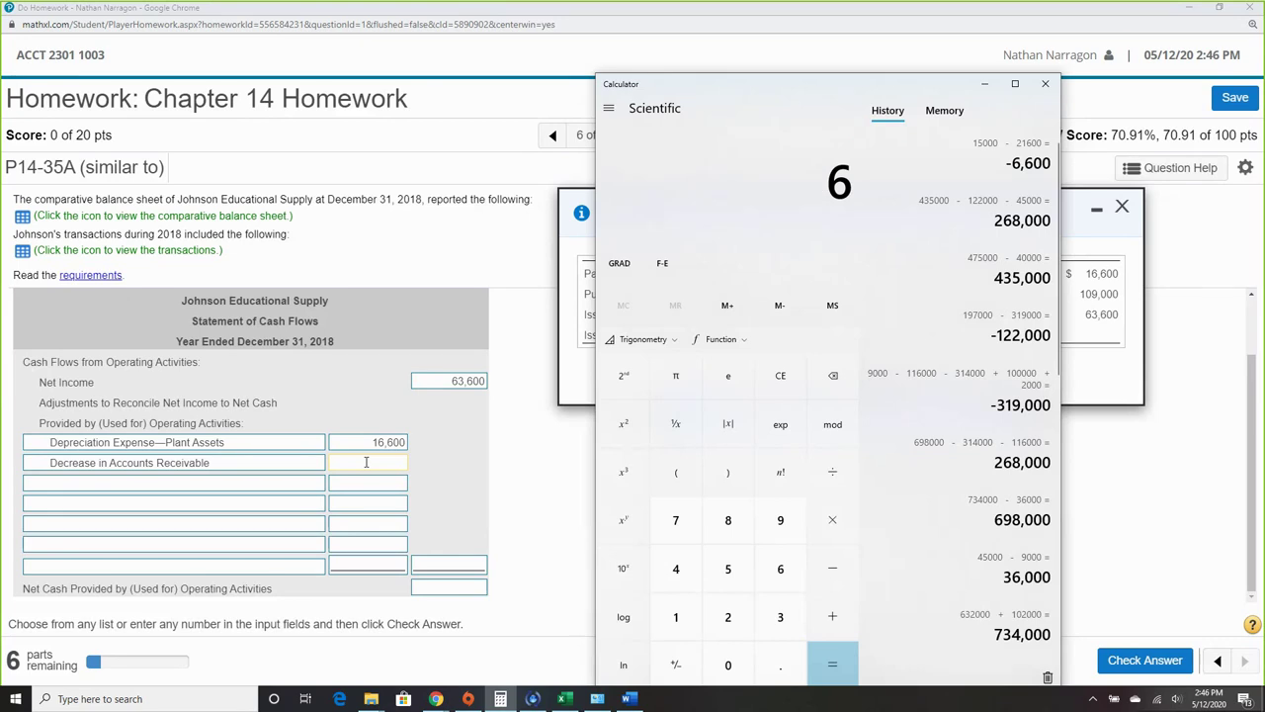
{"action": "left_click", "coordinate": [366, 461]}
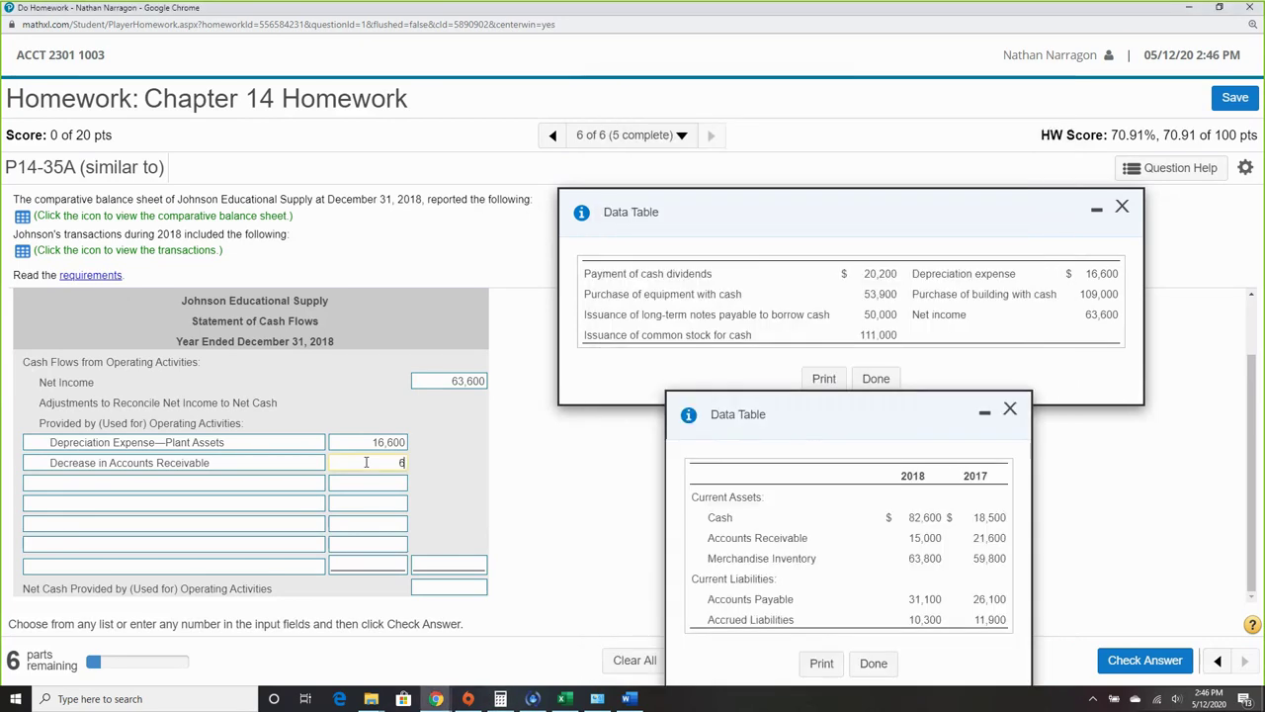
{"action": "type", "text": "6,600"}
{"action": "left_click", "coordinate": [267, 484]}
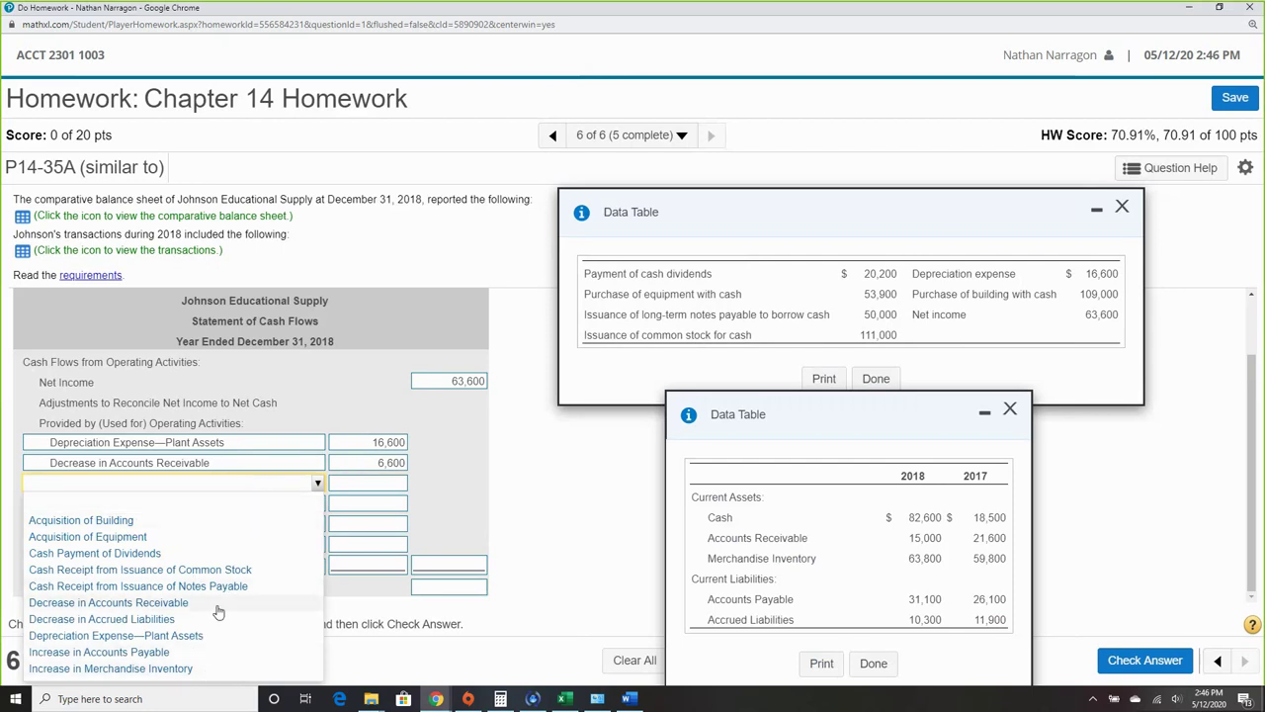
Add Increase in Merchandise Inventory at (4,000), computed as 63,800 minus 59,800.
{"action": "left_click", "coordinate": [197, 669]}
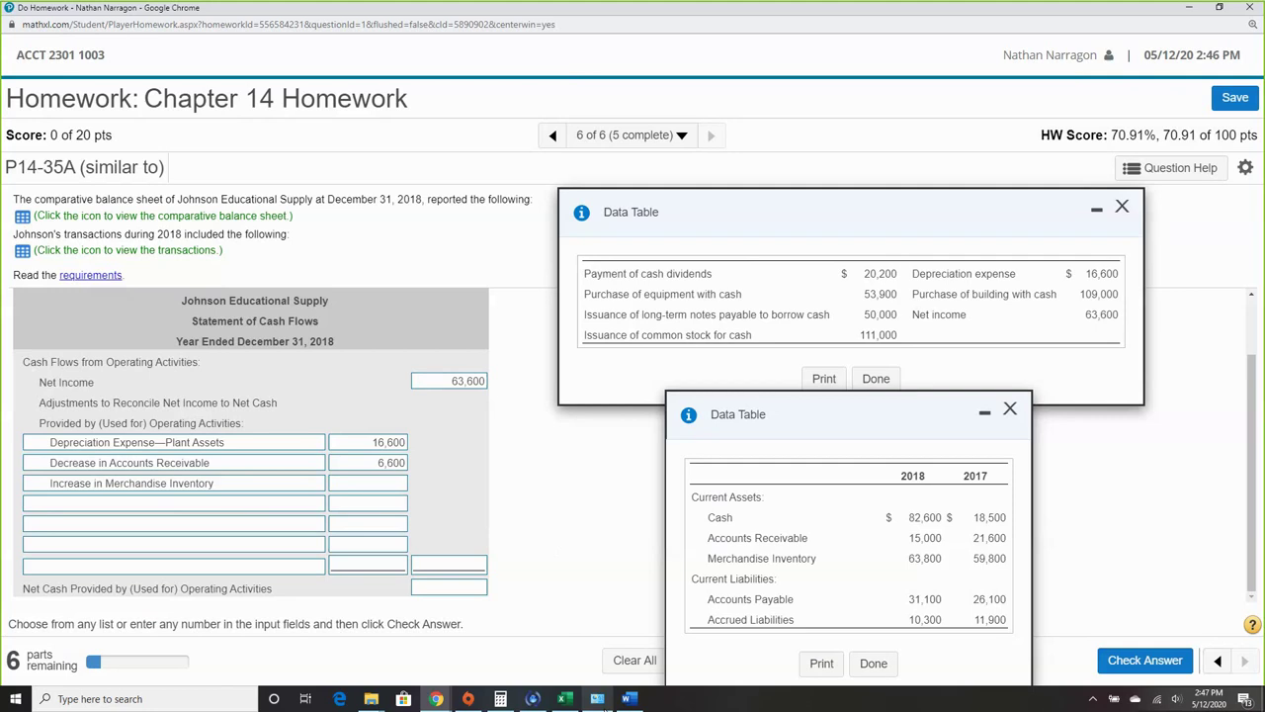
{"action": "left_click", "coordinate": [500, 698]}
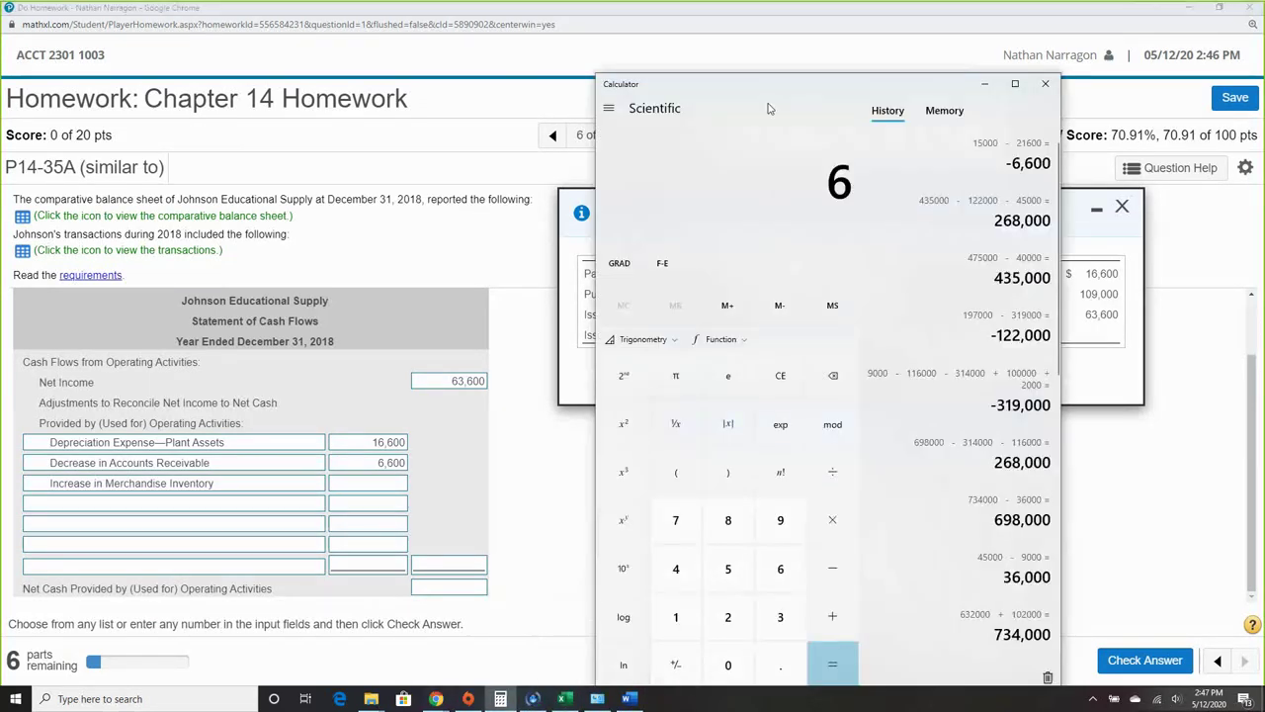
{"action": "left_click_drag", "start_coordinate": [786, 93], "coordinate": [318, 87]}
{"action": "key", "text": "Escape"}
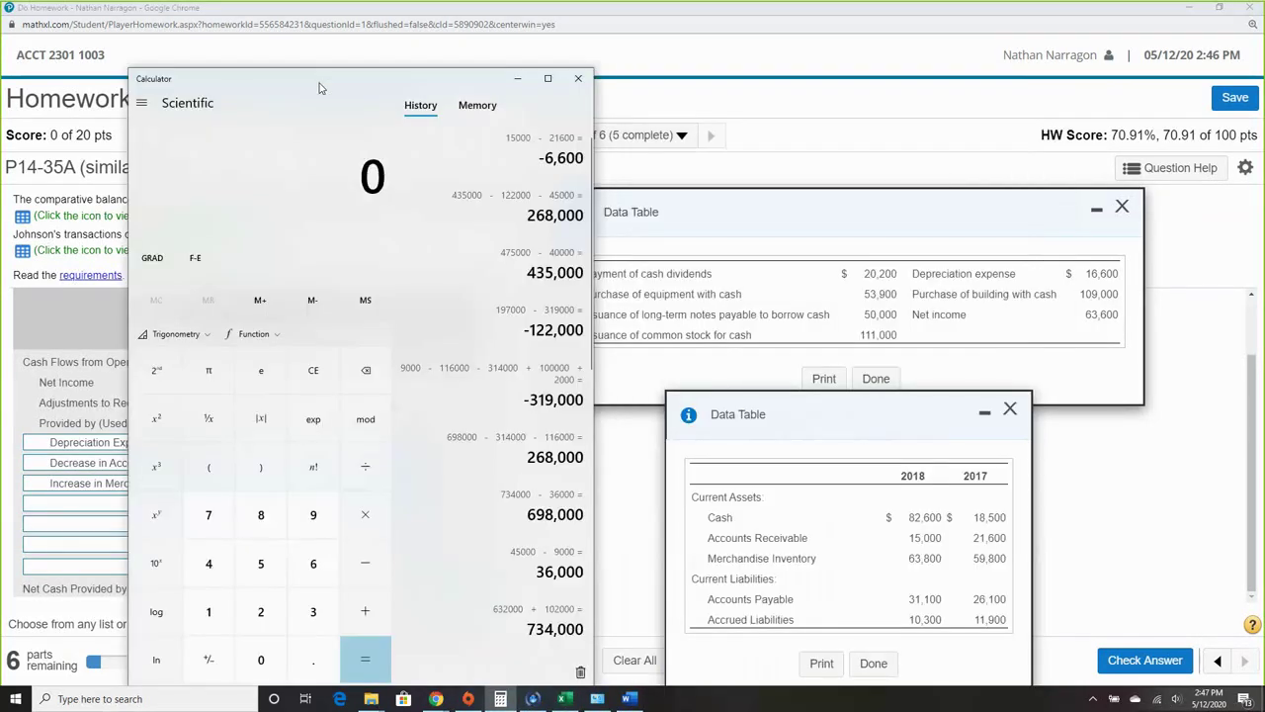
{"action": "type", "text": "63,800"}
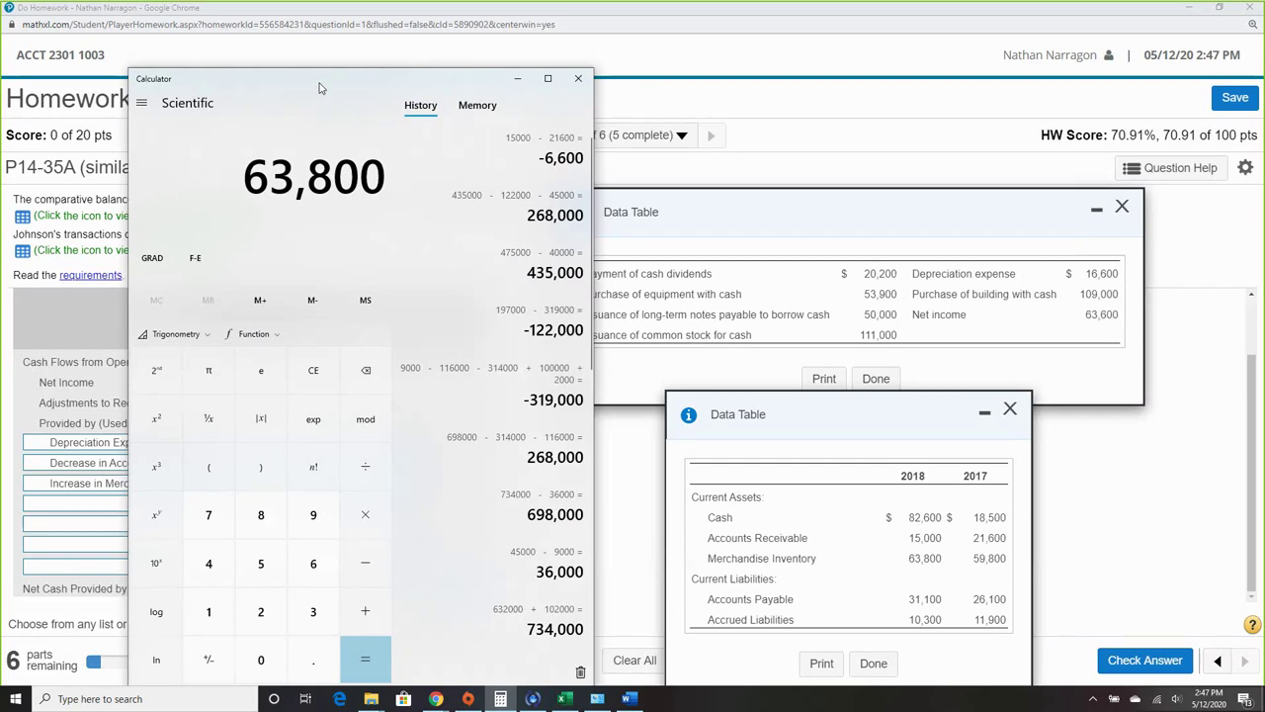
{"action": "key", "text": "minus"}
{"action": "type", "text": "59800"}
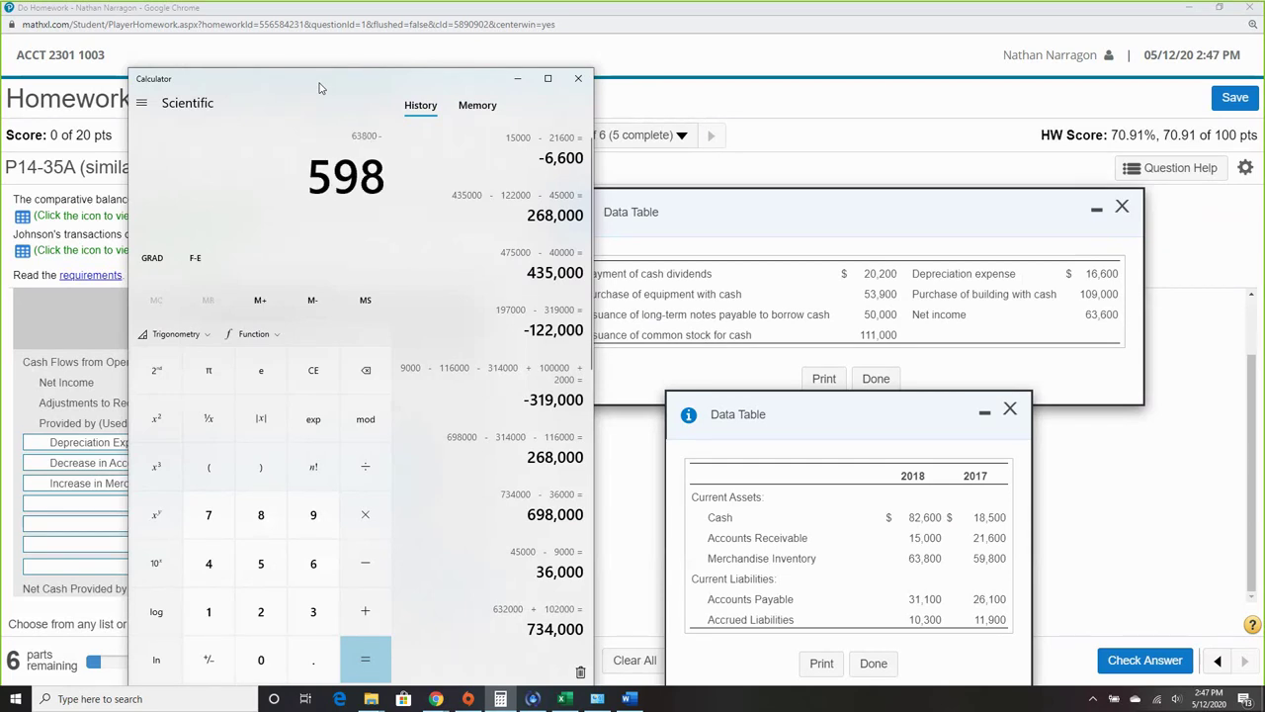
{"action": "key", "text": "Return"}
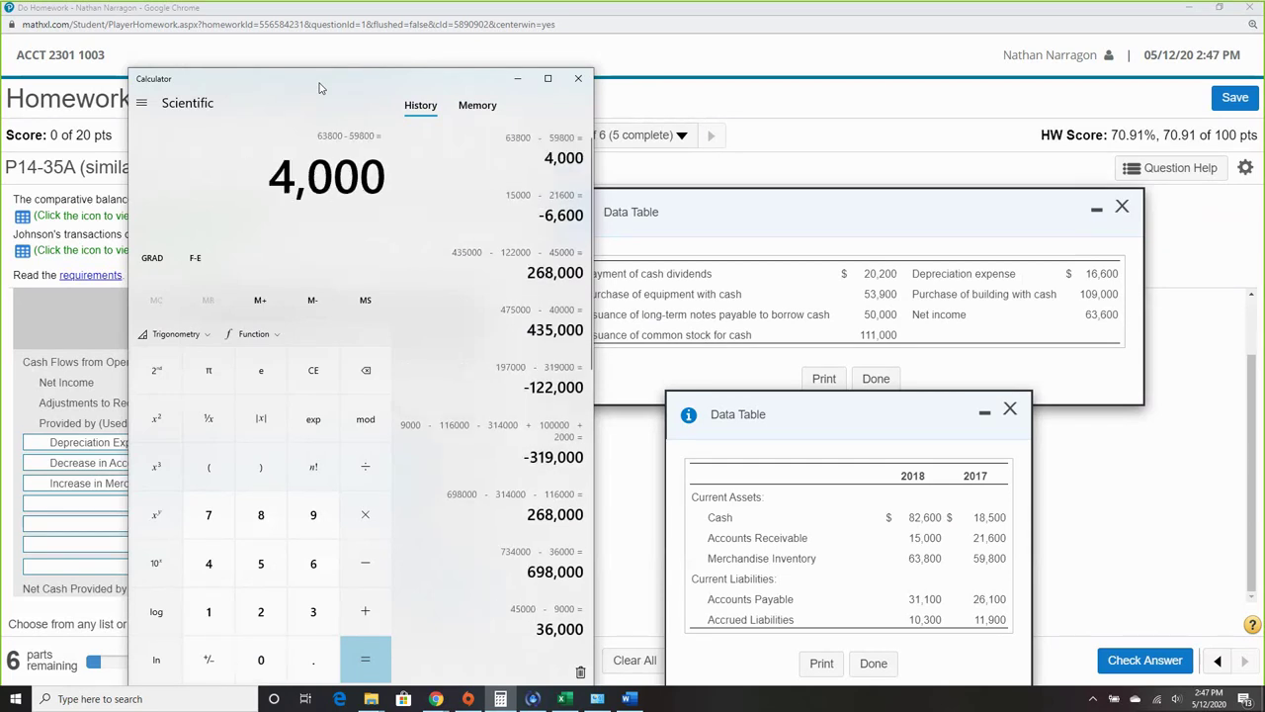
{"action": "left_click_drag", "start_coordinate": [319, 88], "coordinate": [774, 120]}
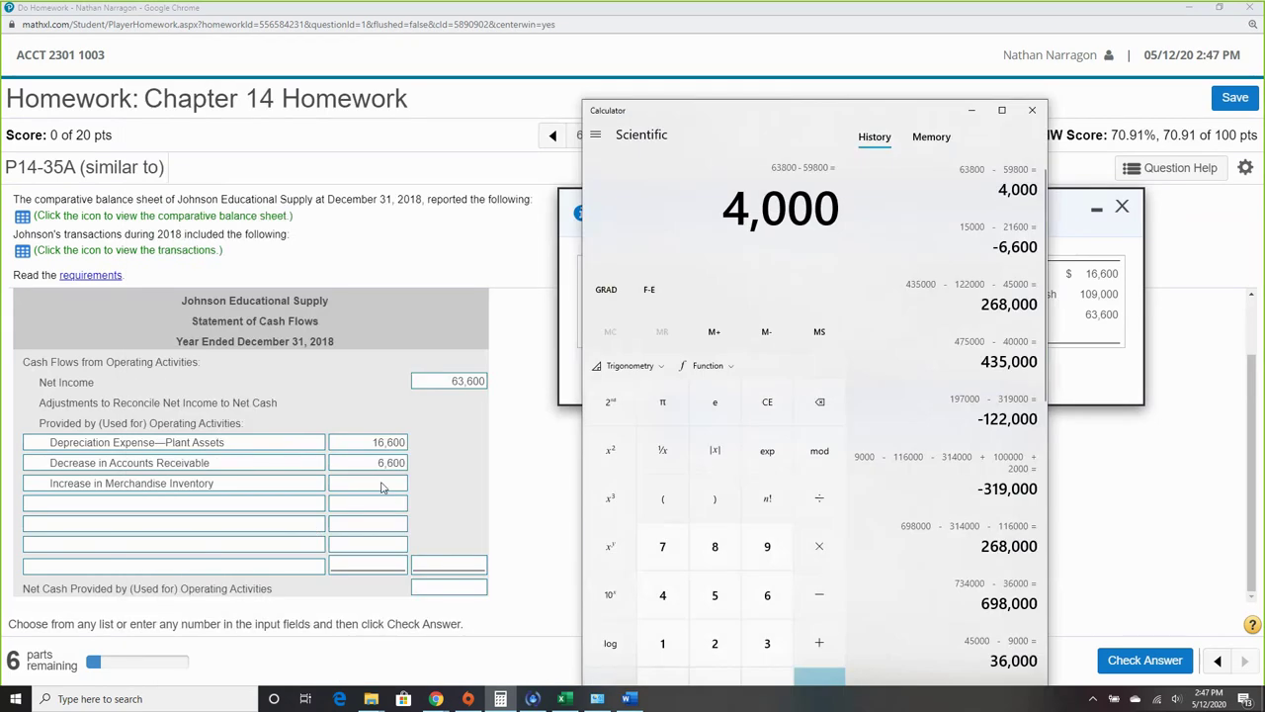
{"action": "left_click", "coordinate": [382, 484]}
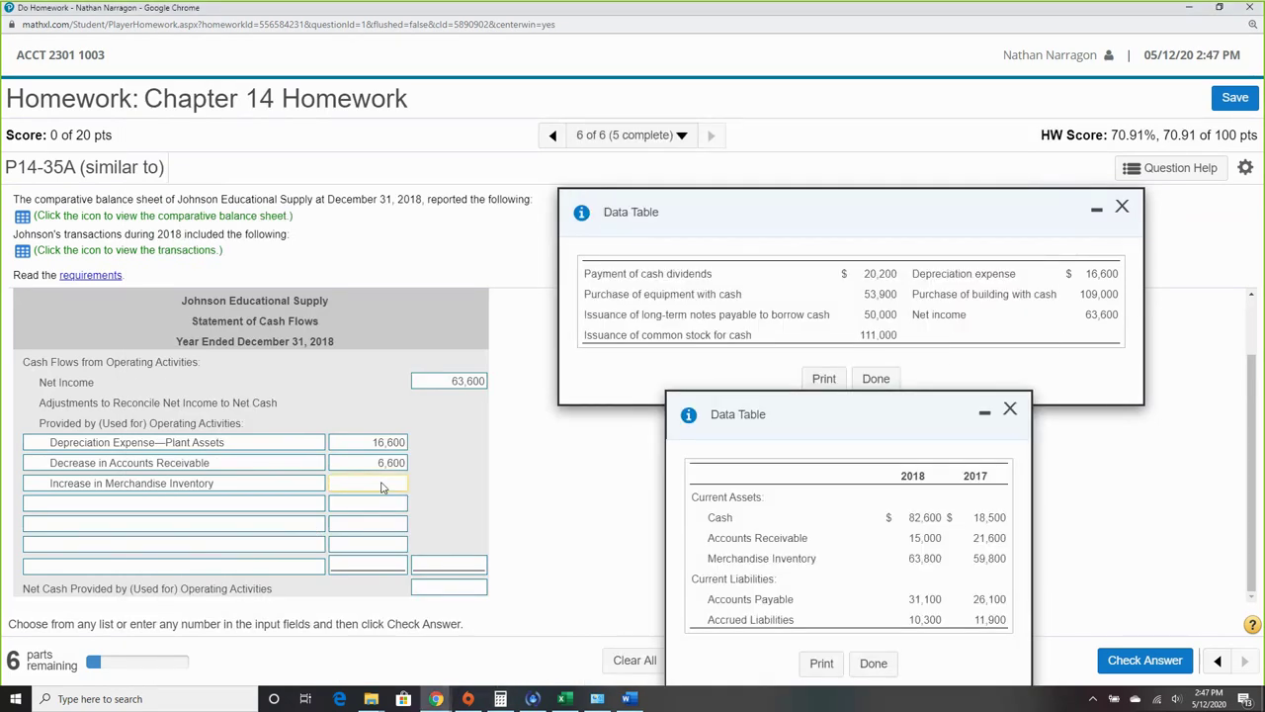
{"action": "type", "text": "(4,000)"}
{"action": "left_click", "coordinate": [164, 501]}
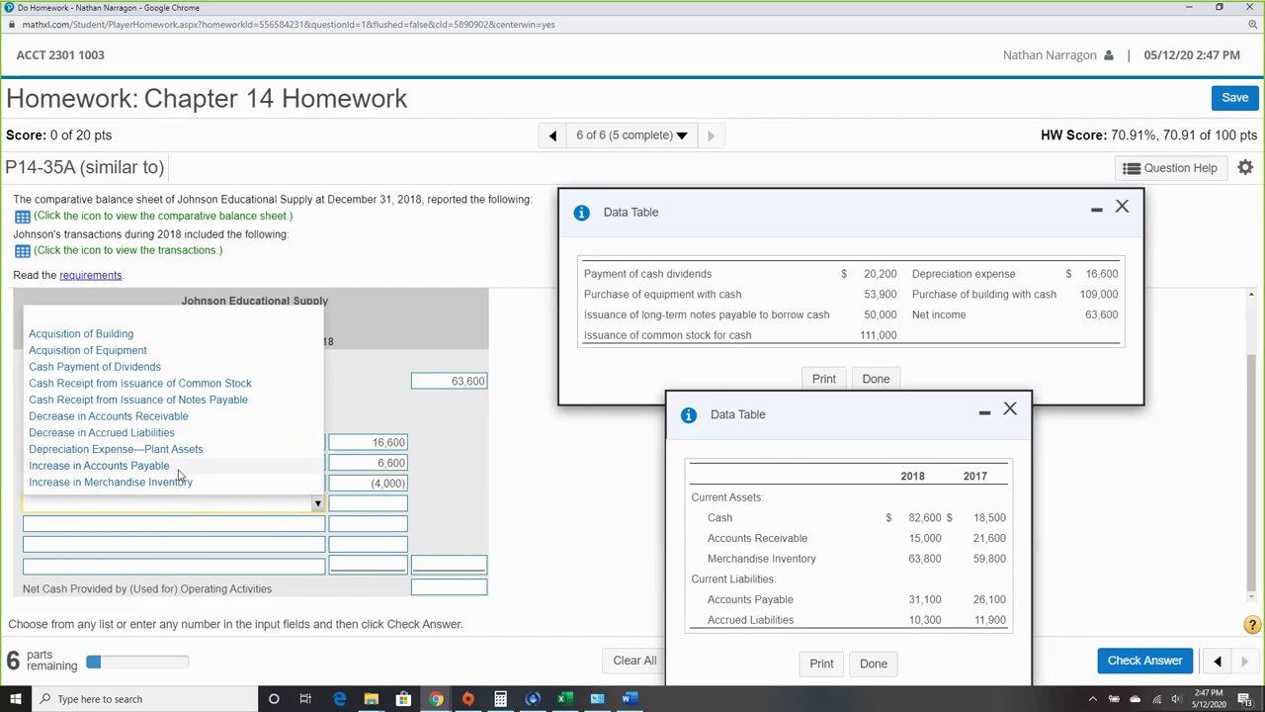
Add Increase in Accounts Payable of 5,000, computed as 31,100 minus 26,100.
{"action": "left_click", "coordinate": [178, 467]}
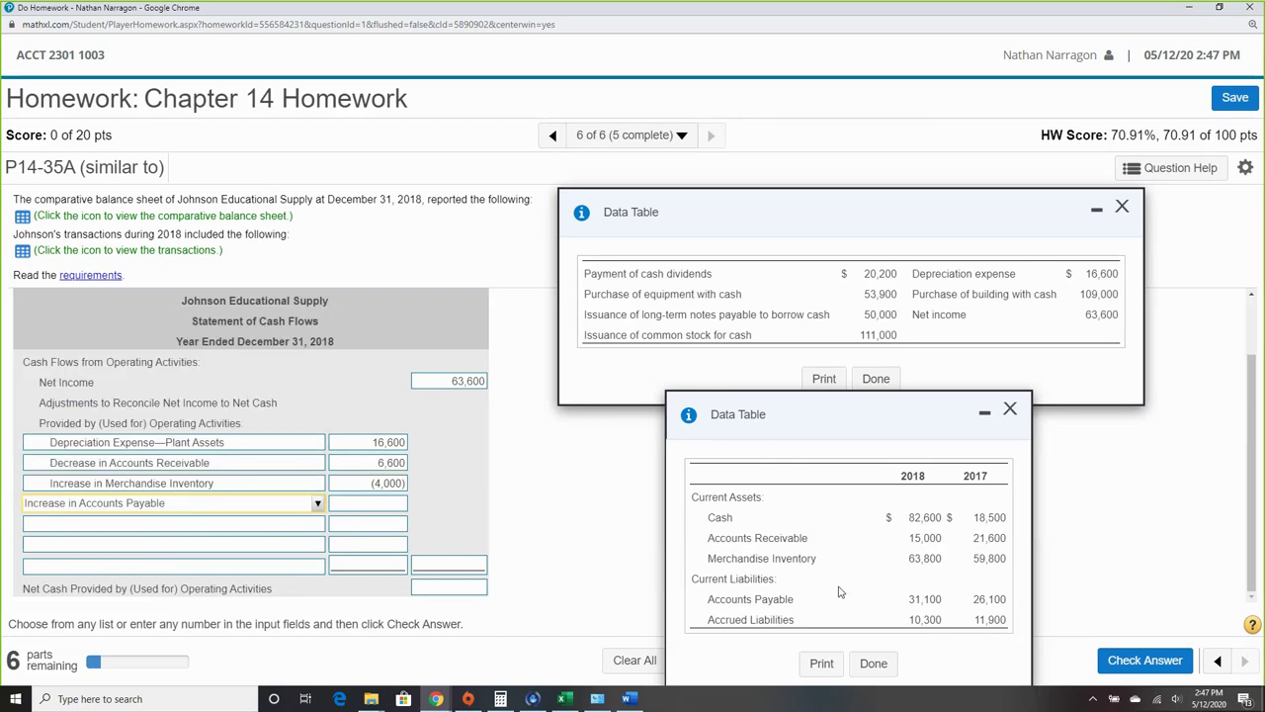
{"action": "left_click", "coordinate": [500, 699]}
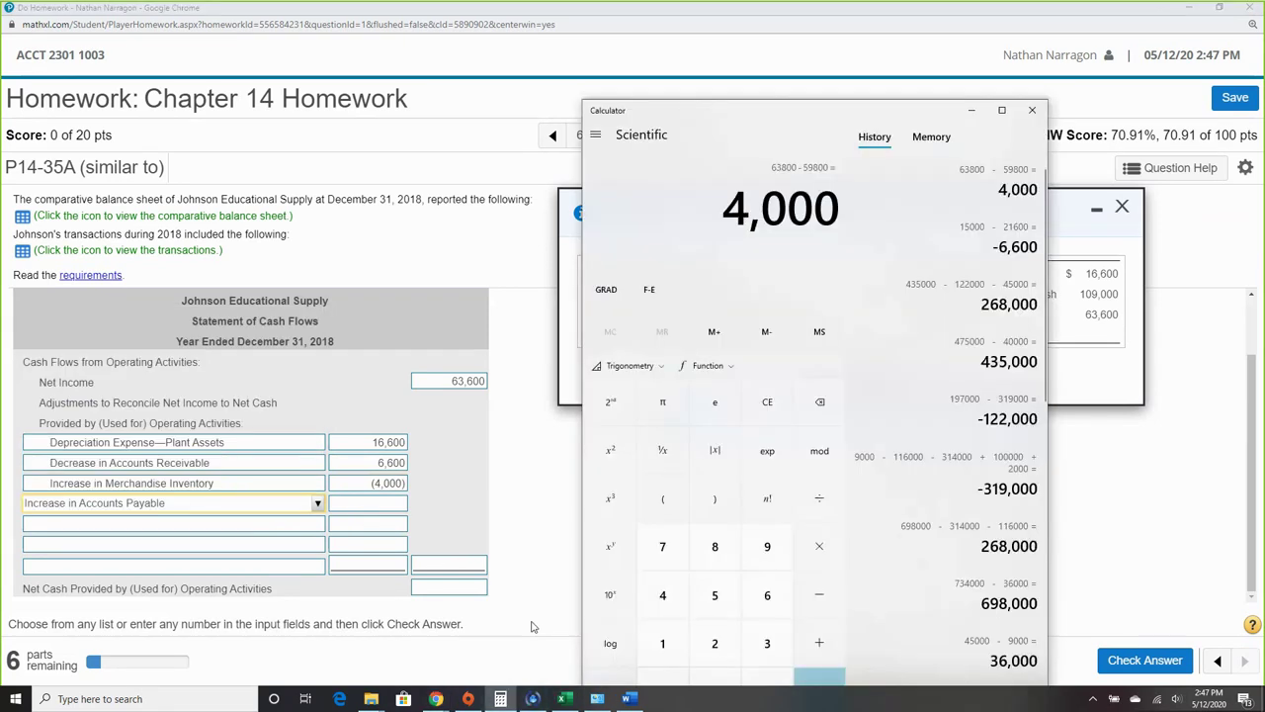
{"action": "left_click_drag", "start_coordinate": [749, 117], "coordinate": [470, 97]}
{"action": "type", "text": "31"}
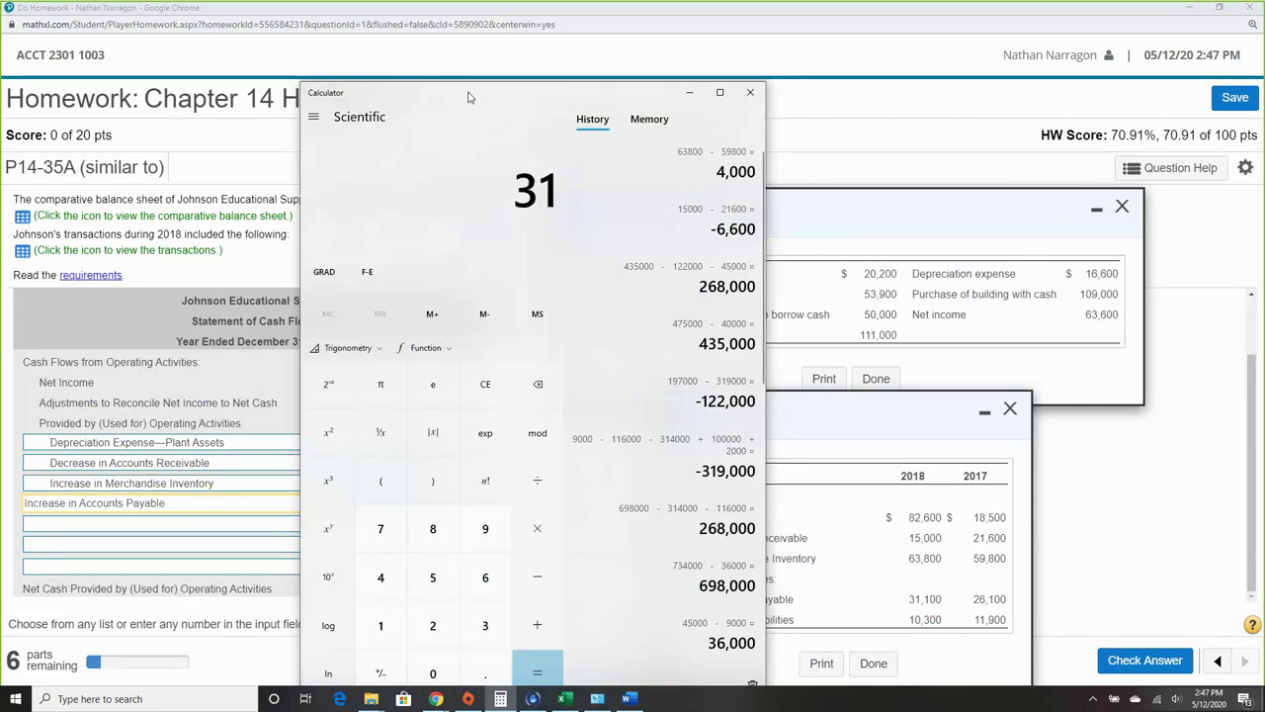
{"action": "type", "text": "100 "}
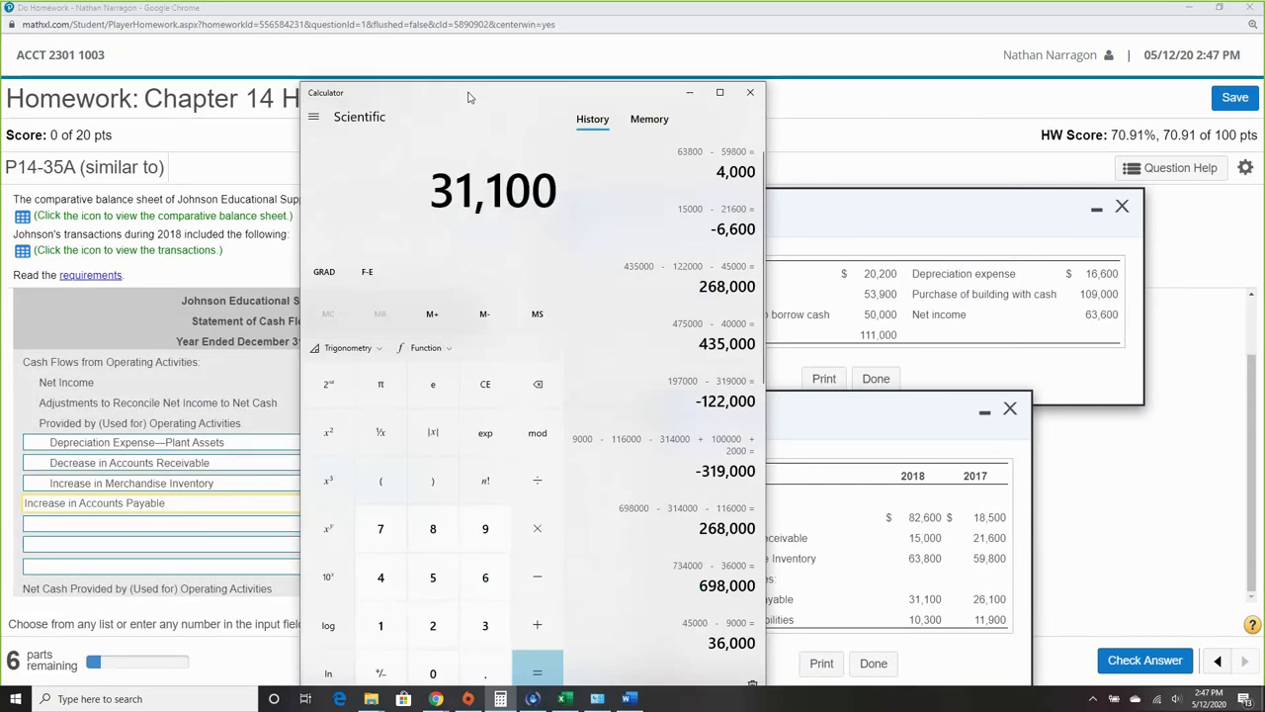
{"action": "type", "text": "- 26100"}
{"action": "key", "text": "Return"}
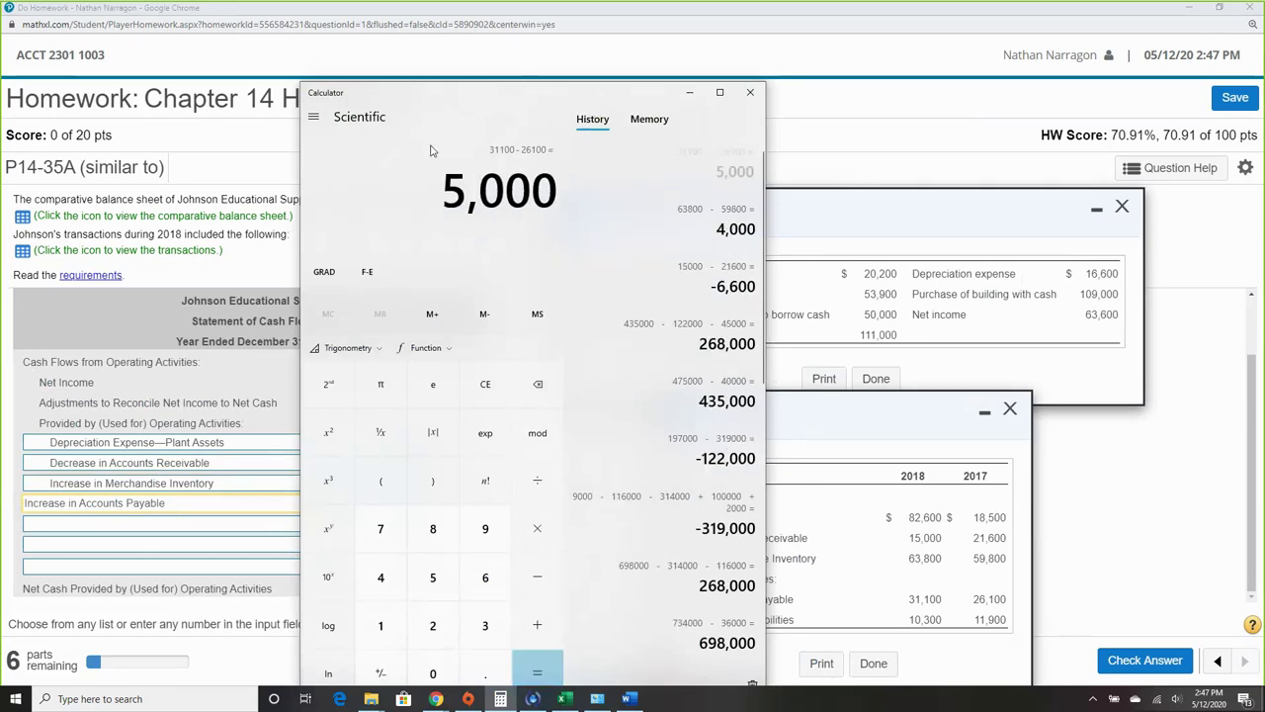
{"action": "left_click", "coordinate": [343, 516]}
{"action": "left_click", "coordinate": [353, 508]}
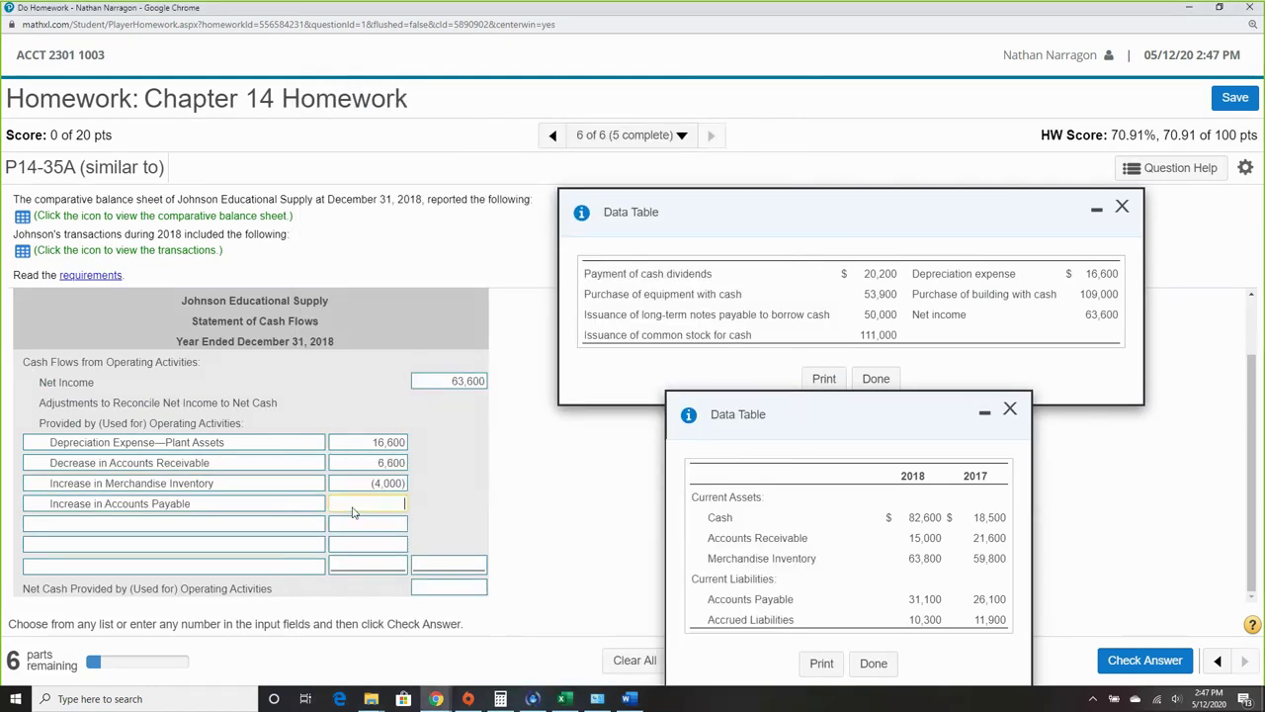
{"action": "type", "text": "000"}
{"action": "left_click", "coordinate": [292, 530]}
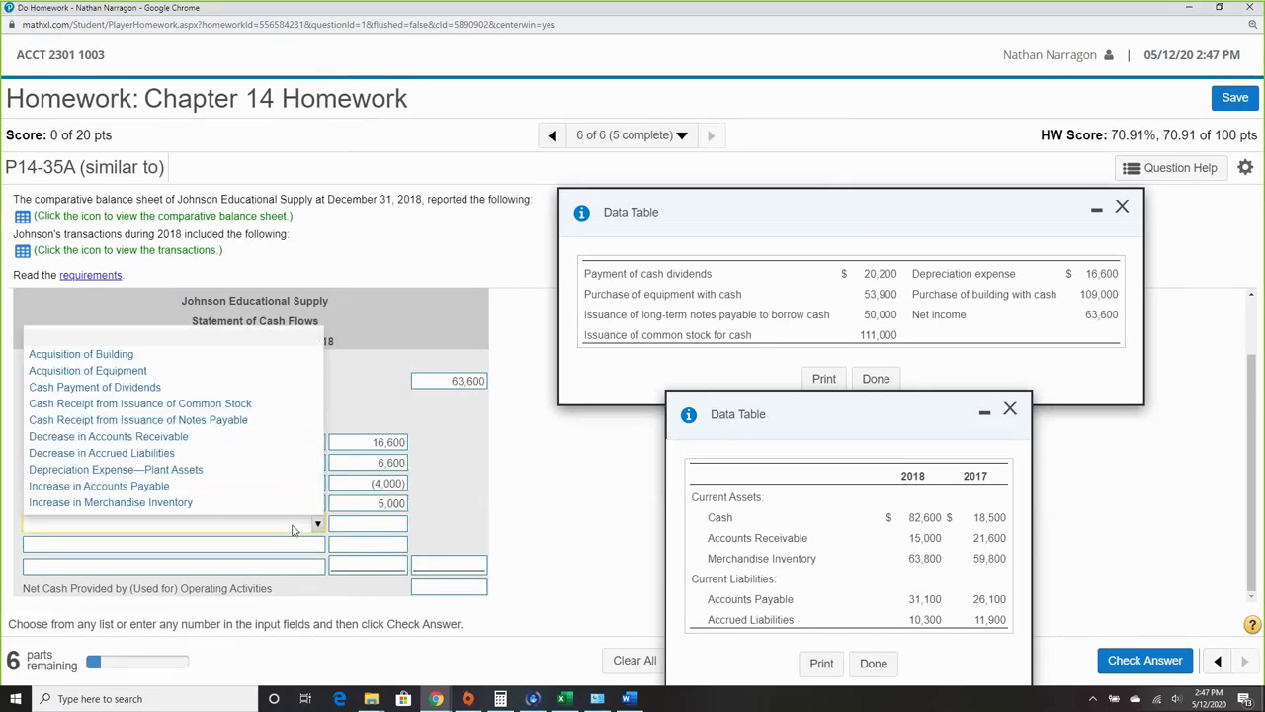
Add Decrease in Accrued Liabilities at (1,600), computed as 10,300 minus 11,900.
{"action": "left_click", "coordinate": [228, 453]}
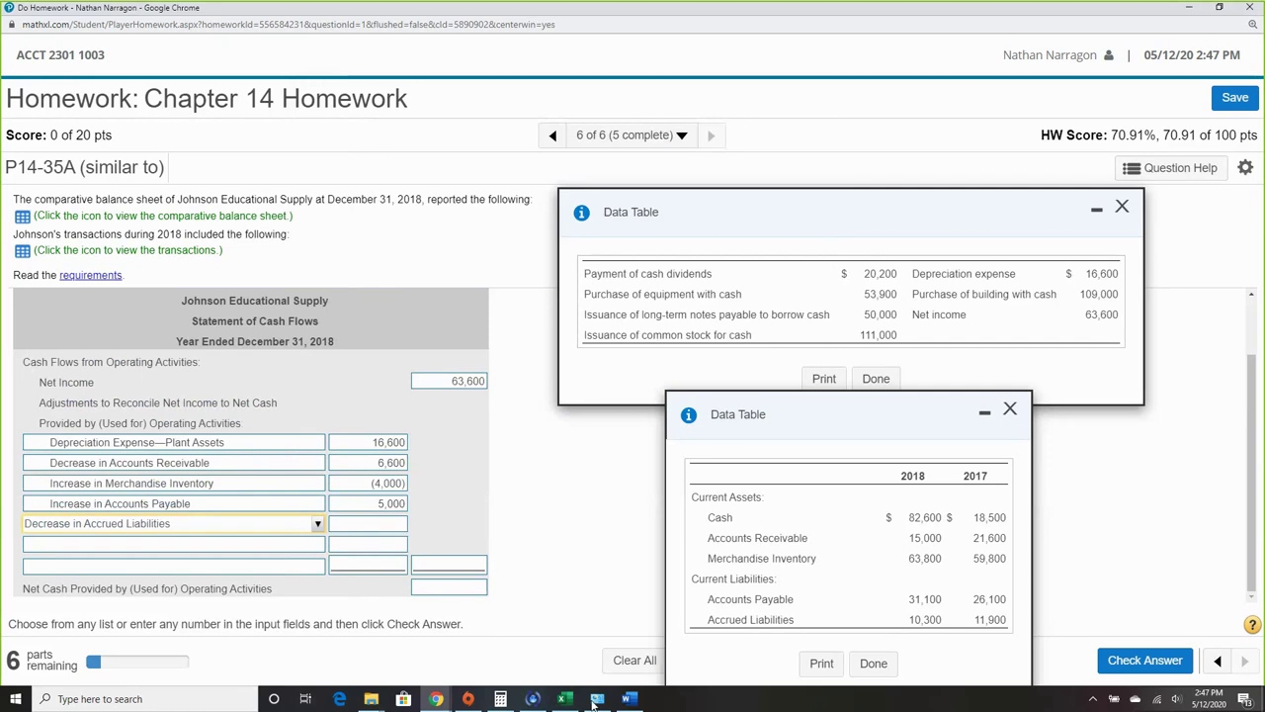
{"action": "left_click", "coordinate": [501, 699]}
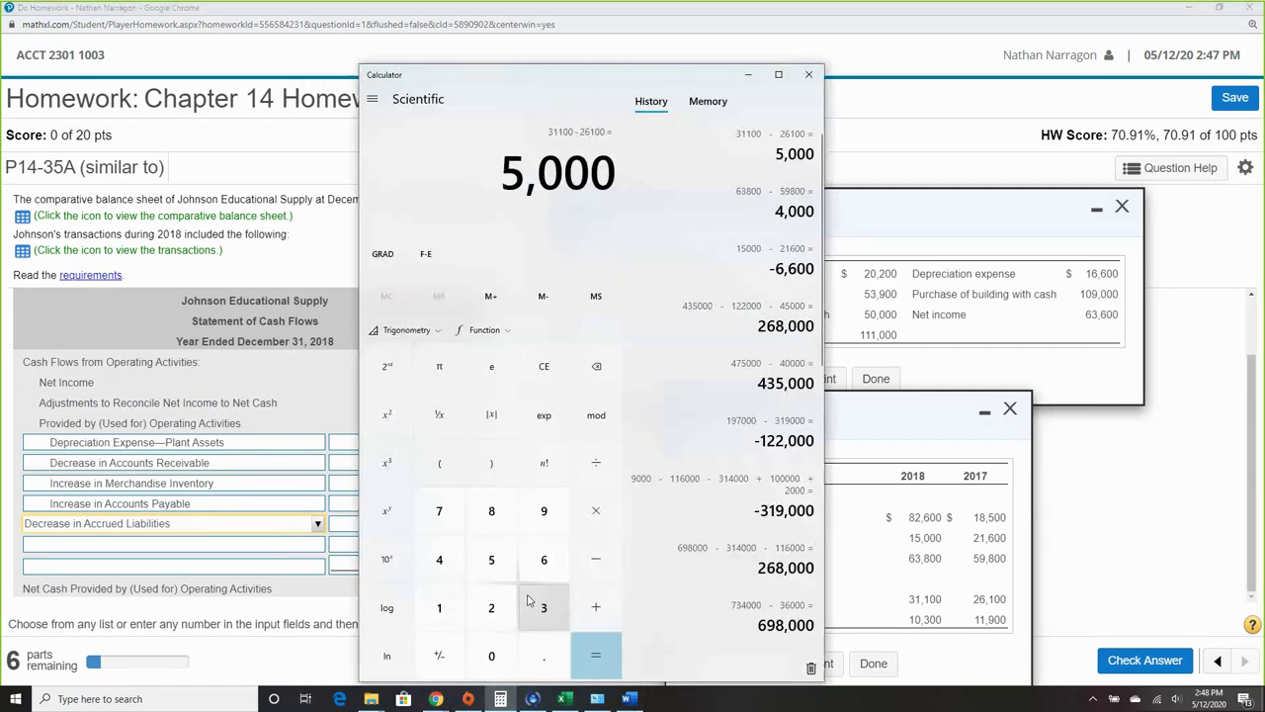
{"action": "type", "text": "103"}
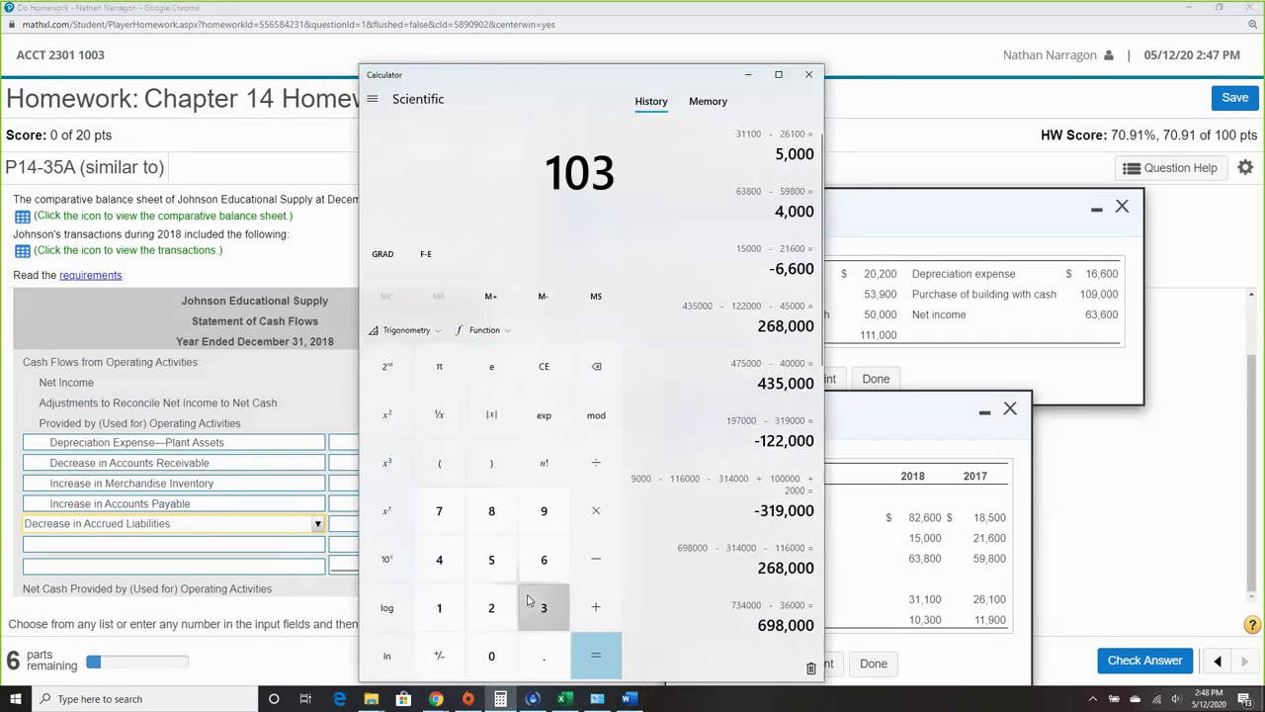
{"action": "type", "text": "00 - 11900"}
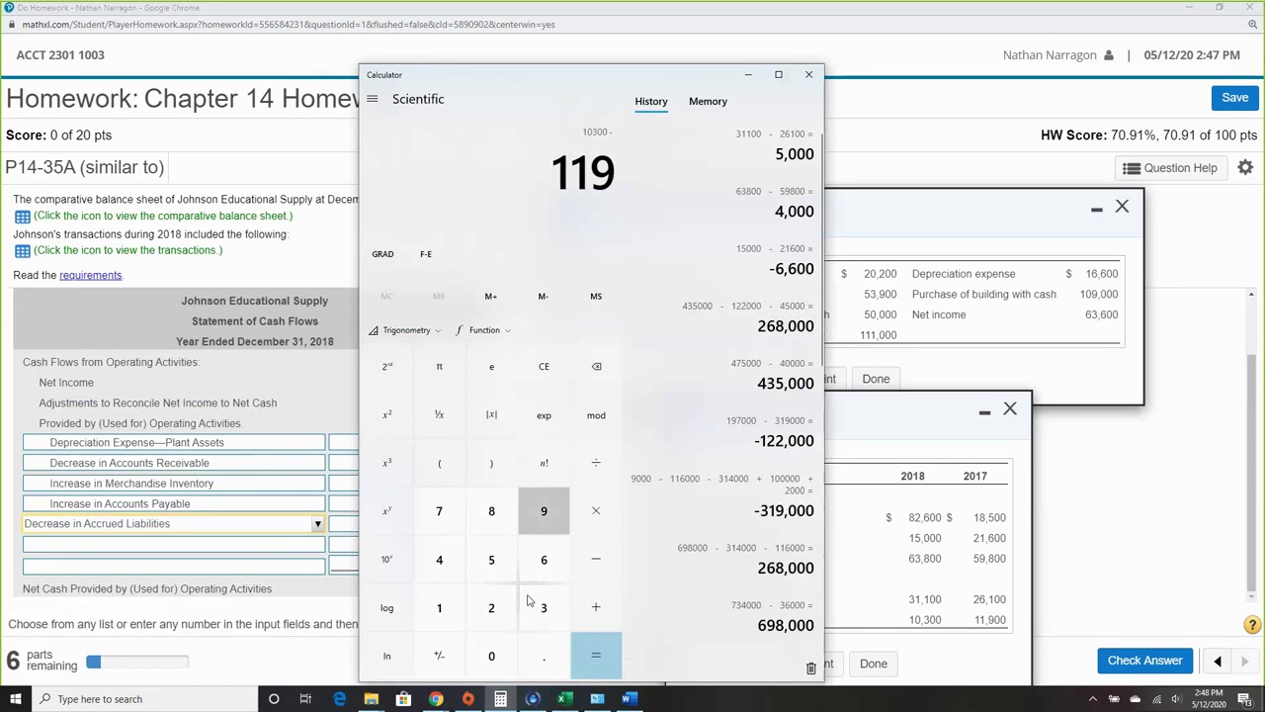
{"action": "key", "text": "Return"}
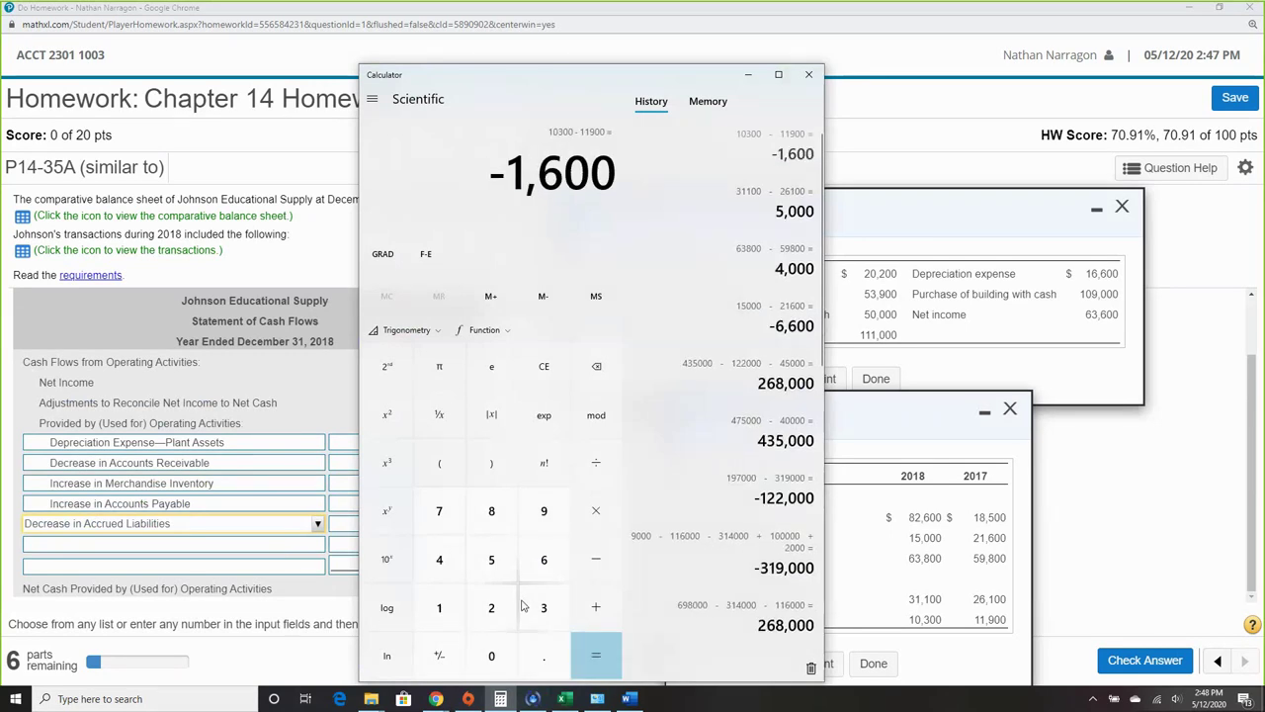
{"action": "left_click", "coordinate": [346, 528]}
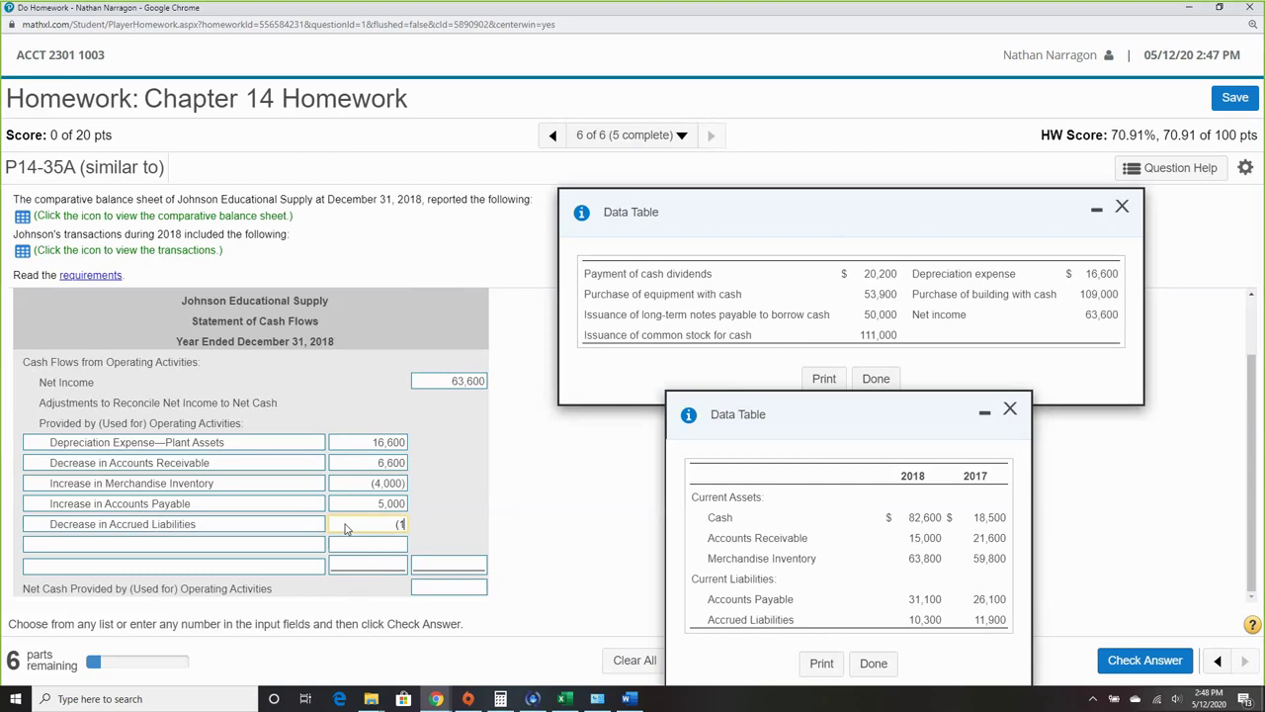
{"action": "type", "text": "(1,600)"}
Total the adjustments in the calculator and enter 22,600.
{"action": "left_click", "coordinate": [500, 698]}
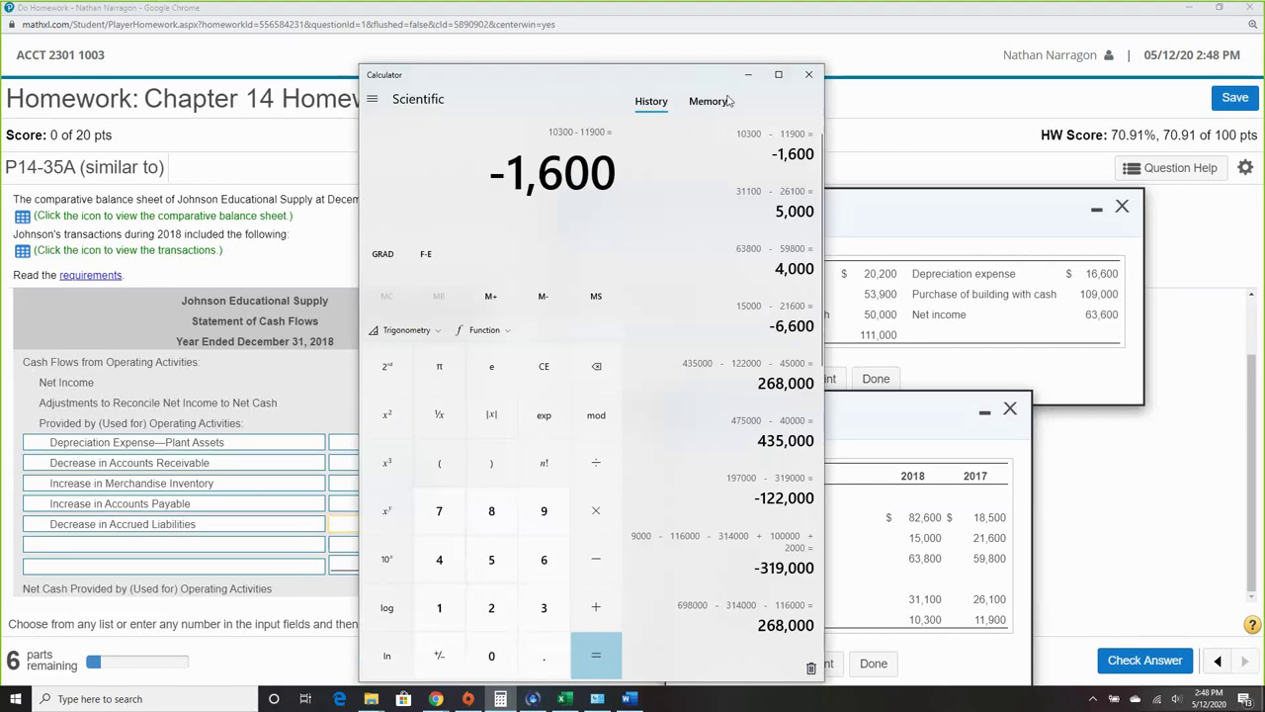
{"action": "left_click_drag", "start_coordinate": [571, 79], "coordinate": [706, 80]}
{"action": "type", "text": "16"}
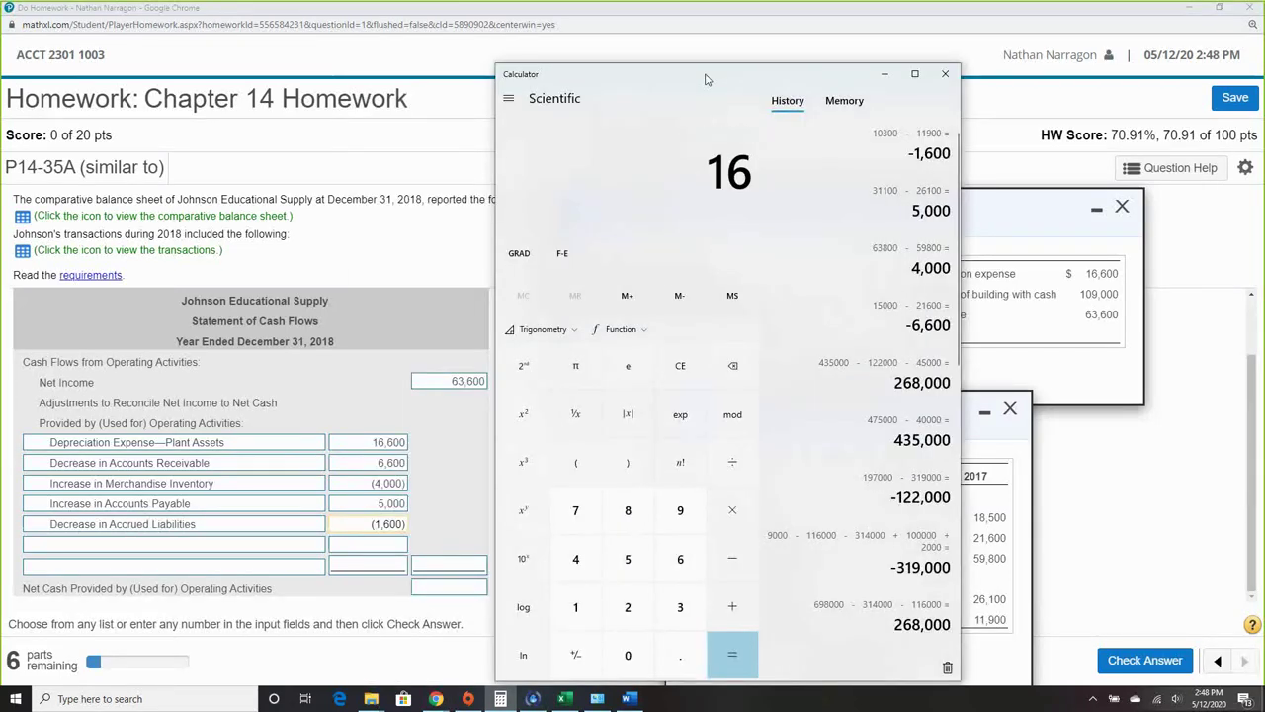
{"action": "type", "text": "600+6600+"}
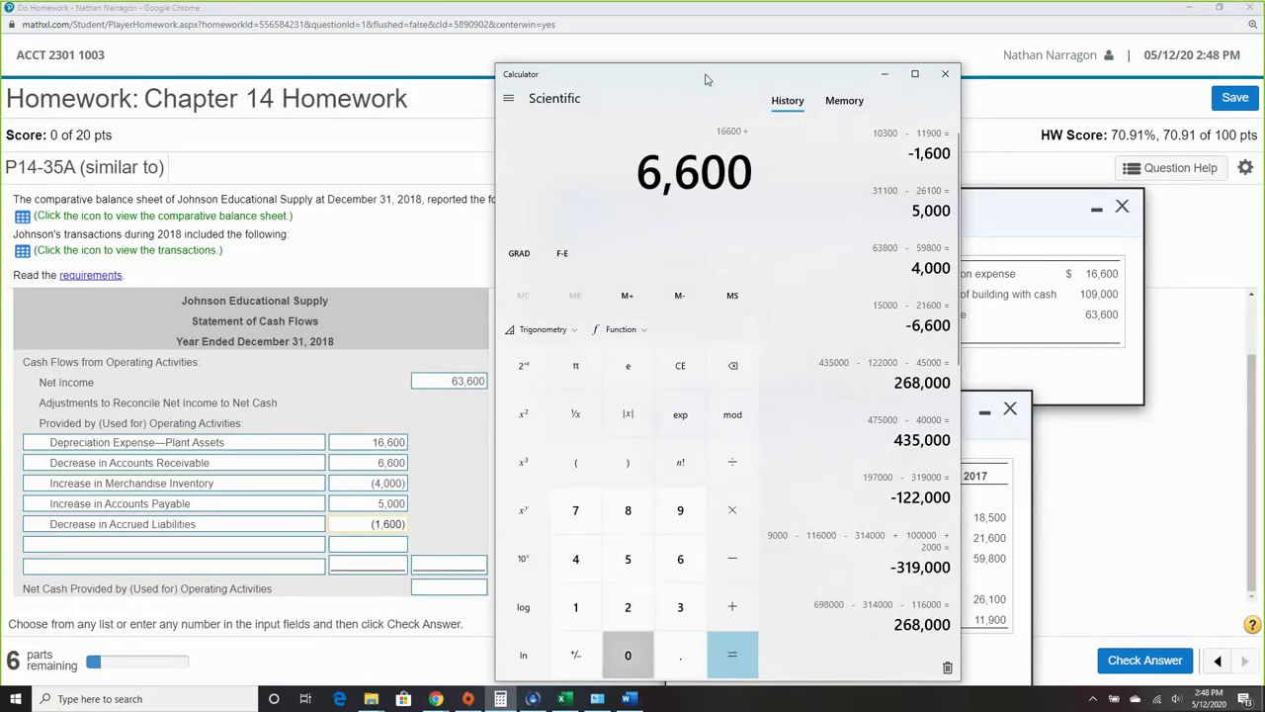
{"action": "type", "text": "-"}
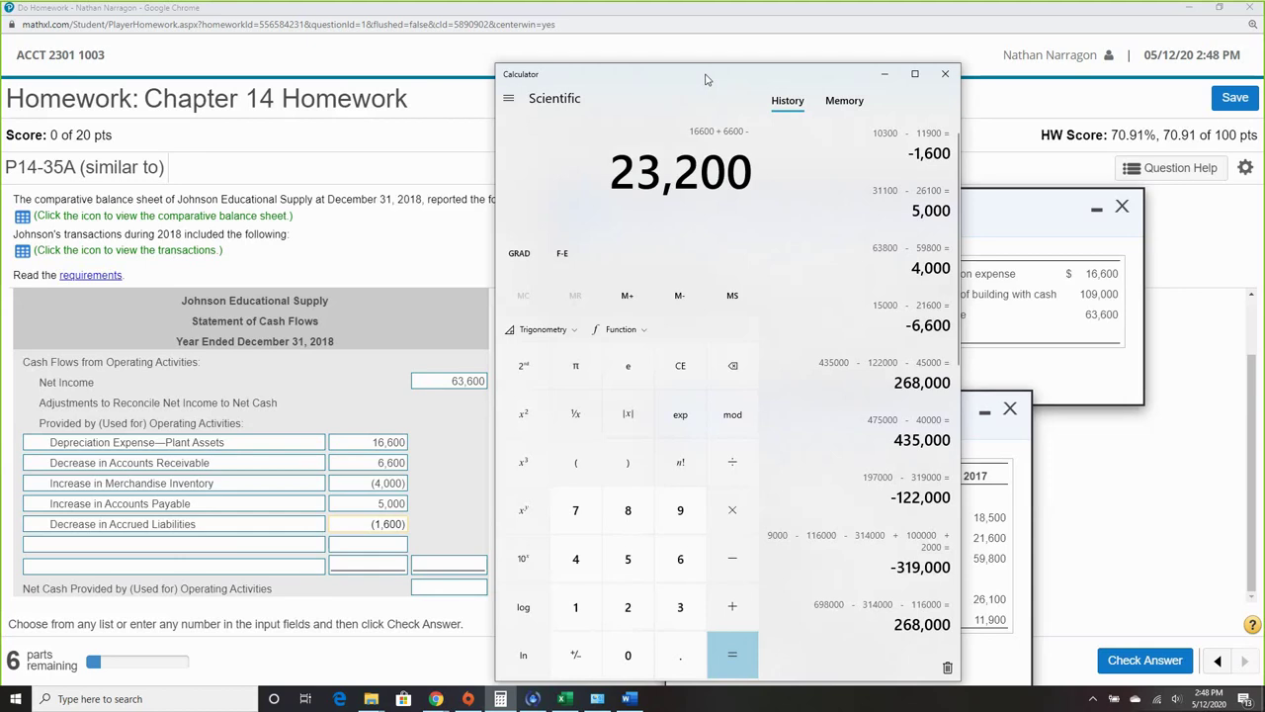
{"action": "type", "text": "4000+5000-"}
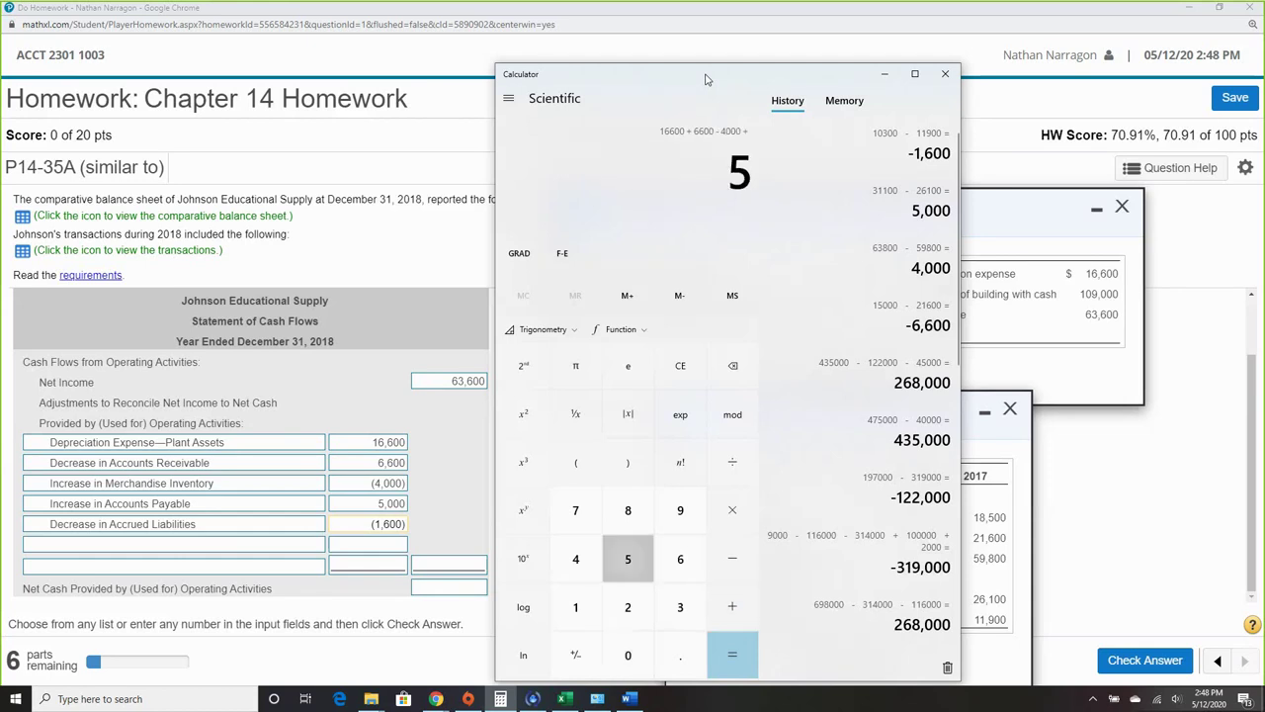
{"action": "type", "text": "1600="}
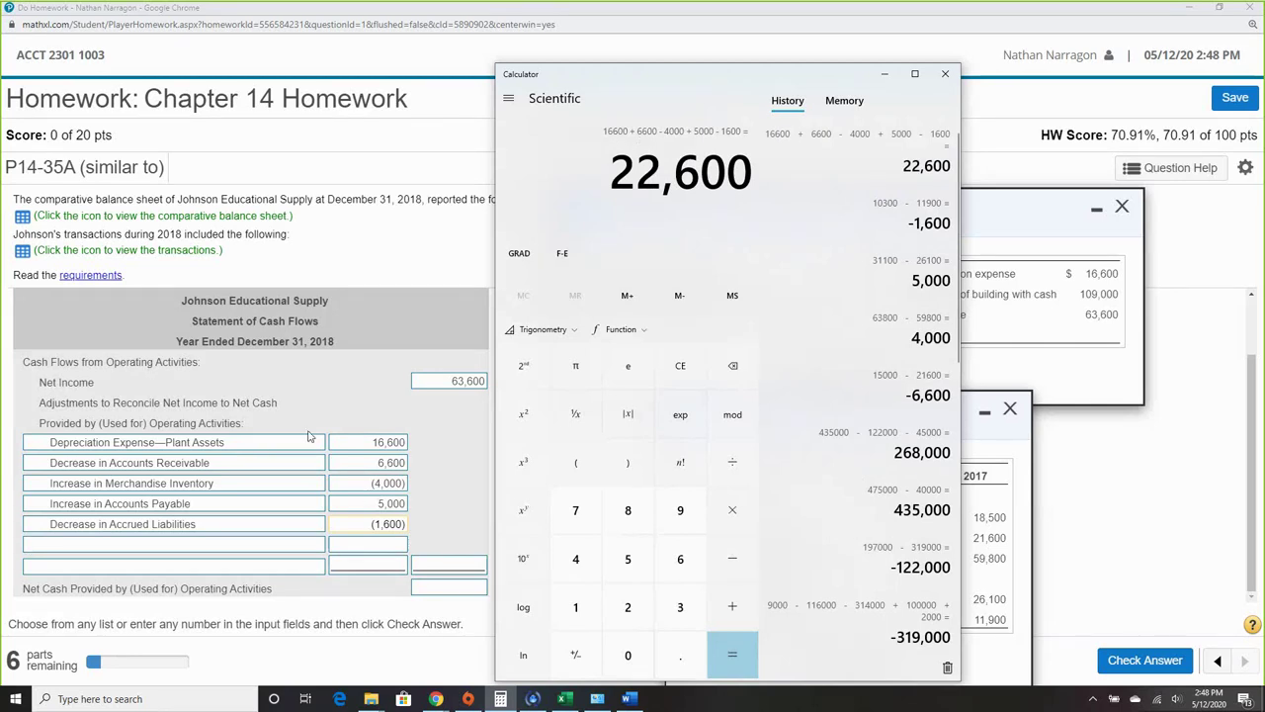
{"action": "left_click", "coordinate": [448, 567]}
{"action": "type", "text": "22"}
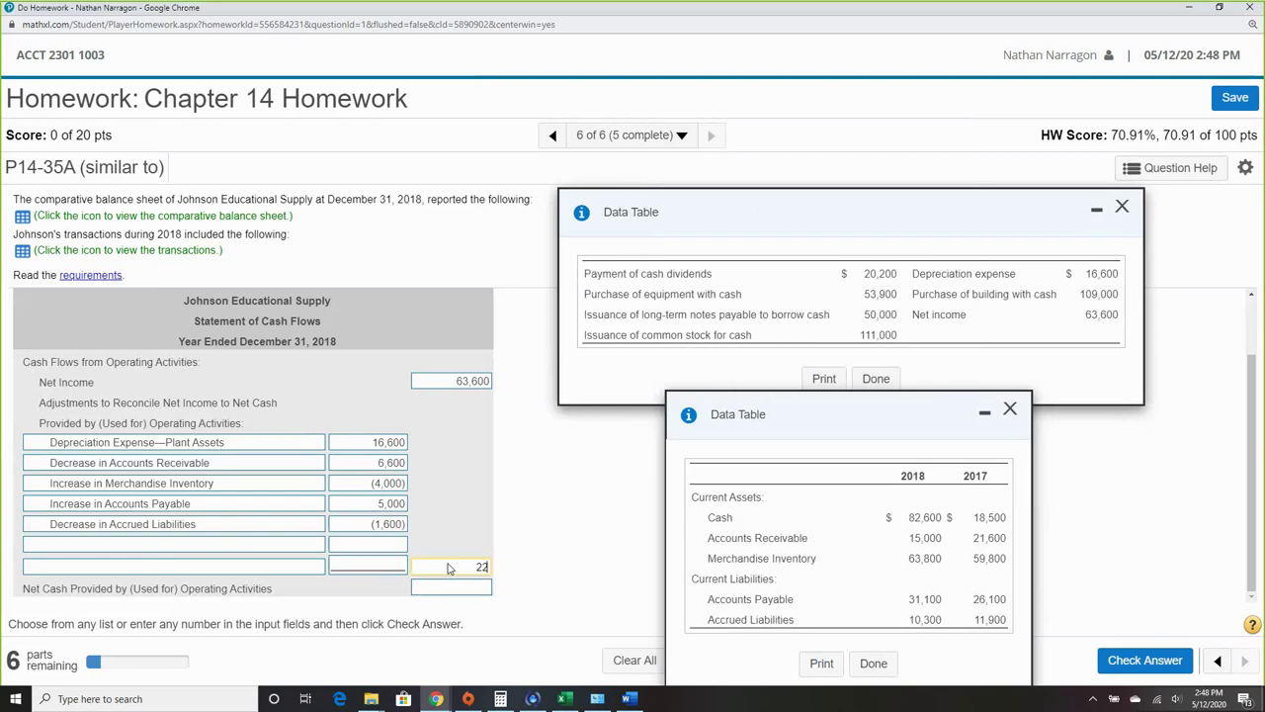
{"action": "type", "text": "600"}
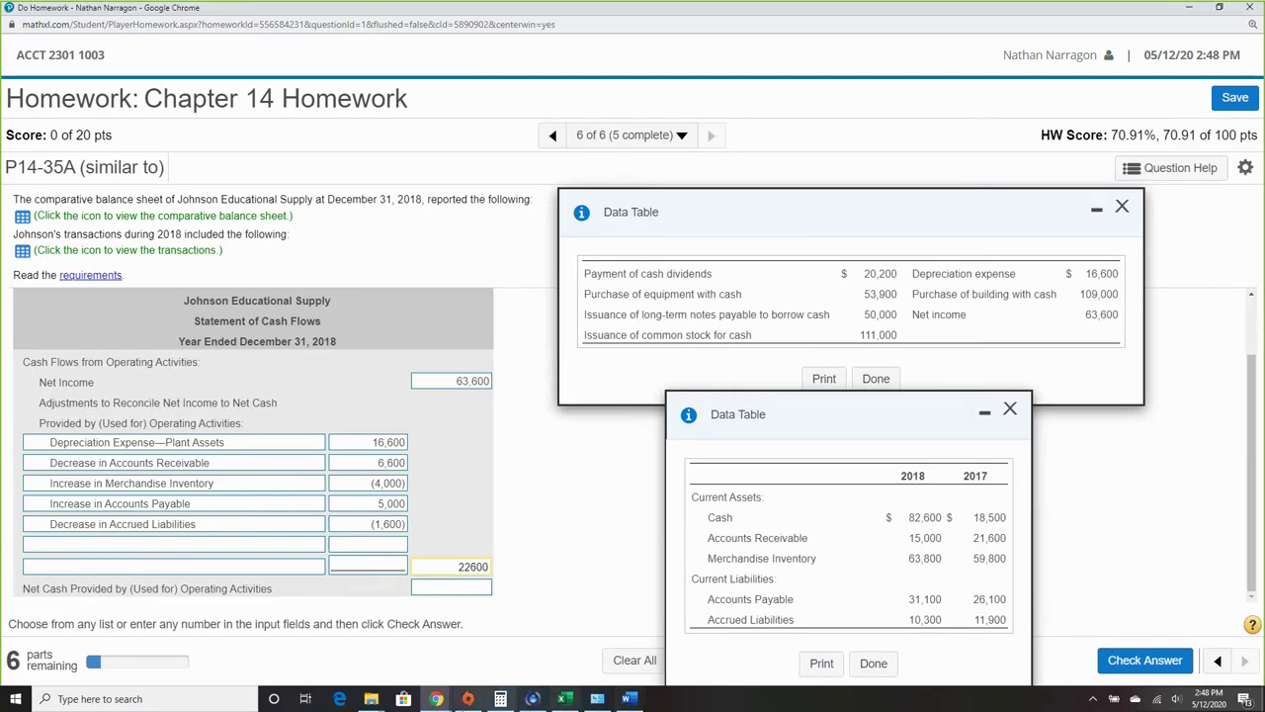
Enter net cash from operating activities of 86,200 and check the answer.
{"action": "left_click", "coordinate": [510, 700]}
{"action": "type", "text": "+ 6360"}
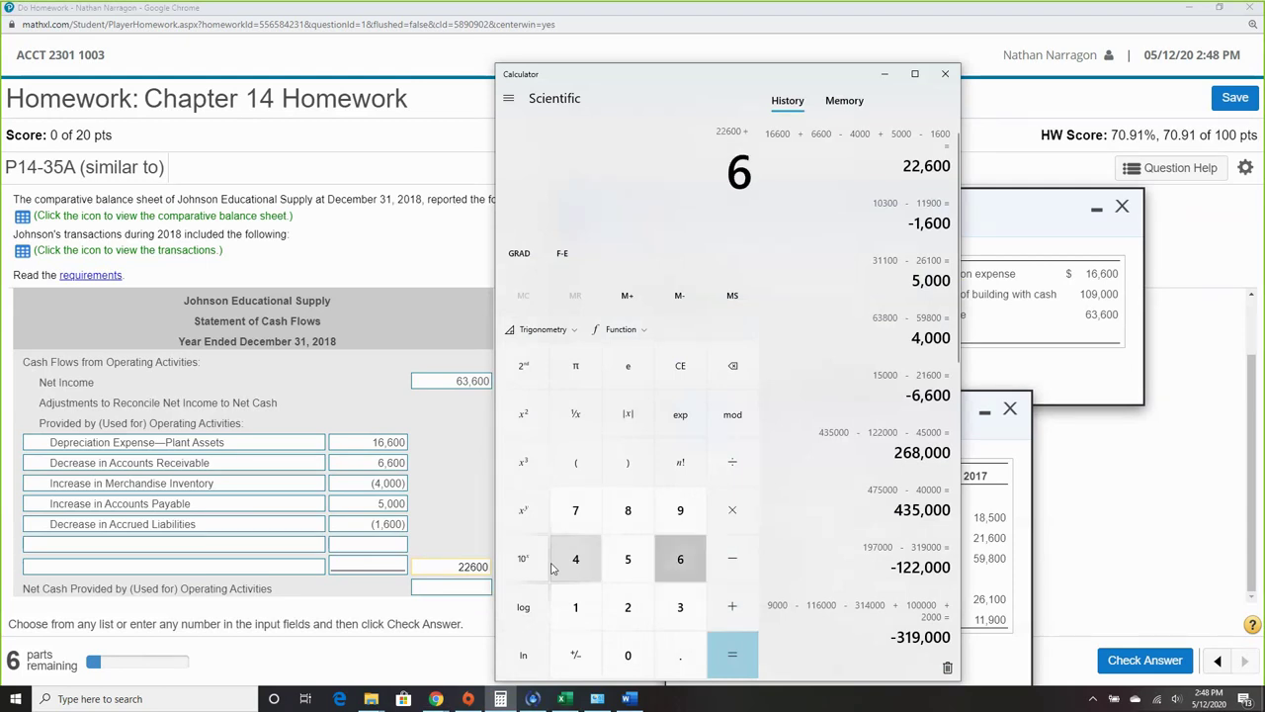
{"action": "type", "text": "0"}
{"action": "key", "text": "Return"}
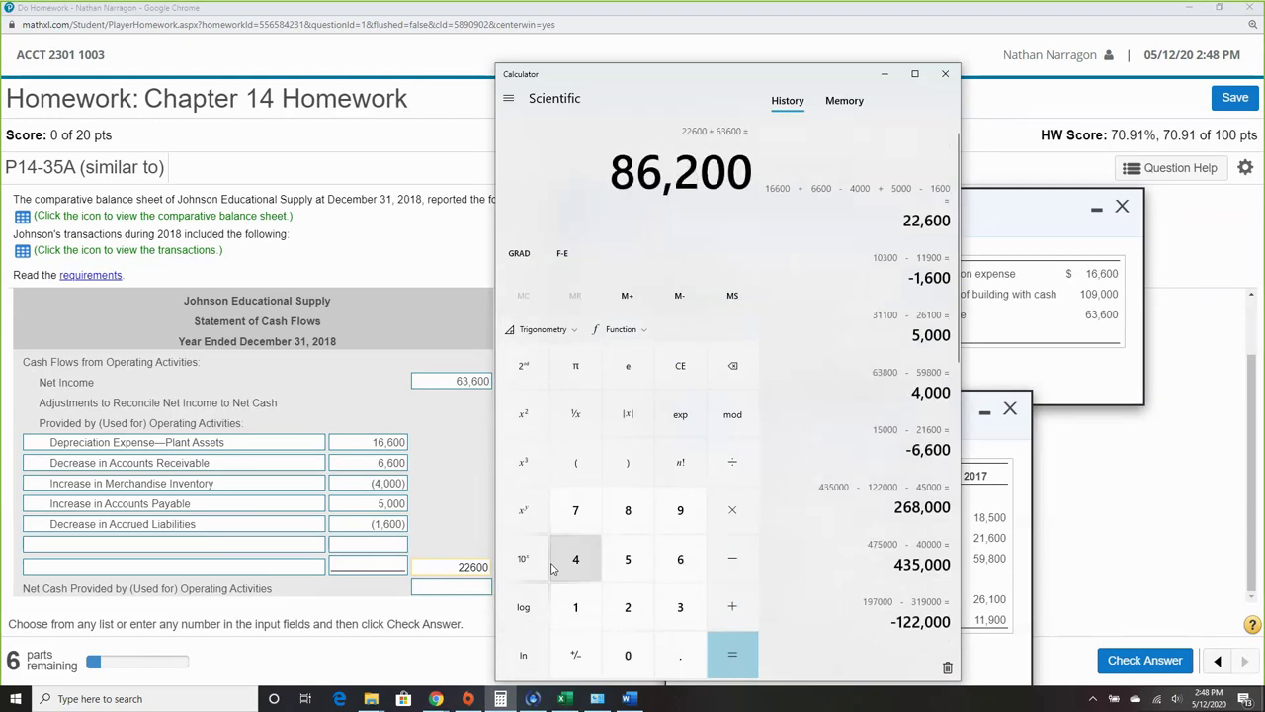
{"action": "left_click", "coordinate": [452, 590]}
{"action": "type", "text": "86200"}
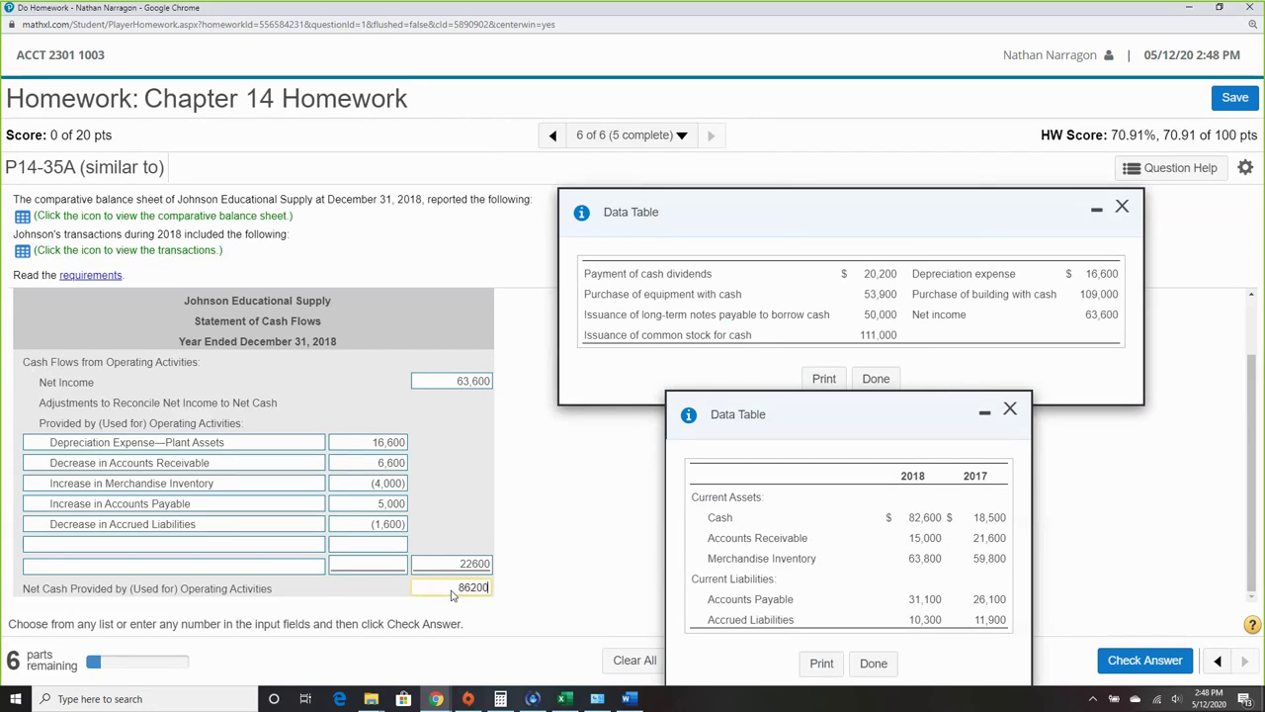
{"action": "left_click", "coordinate": [1136, 660]}
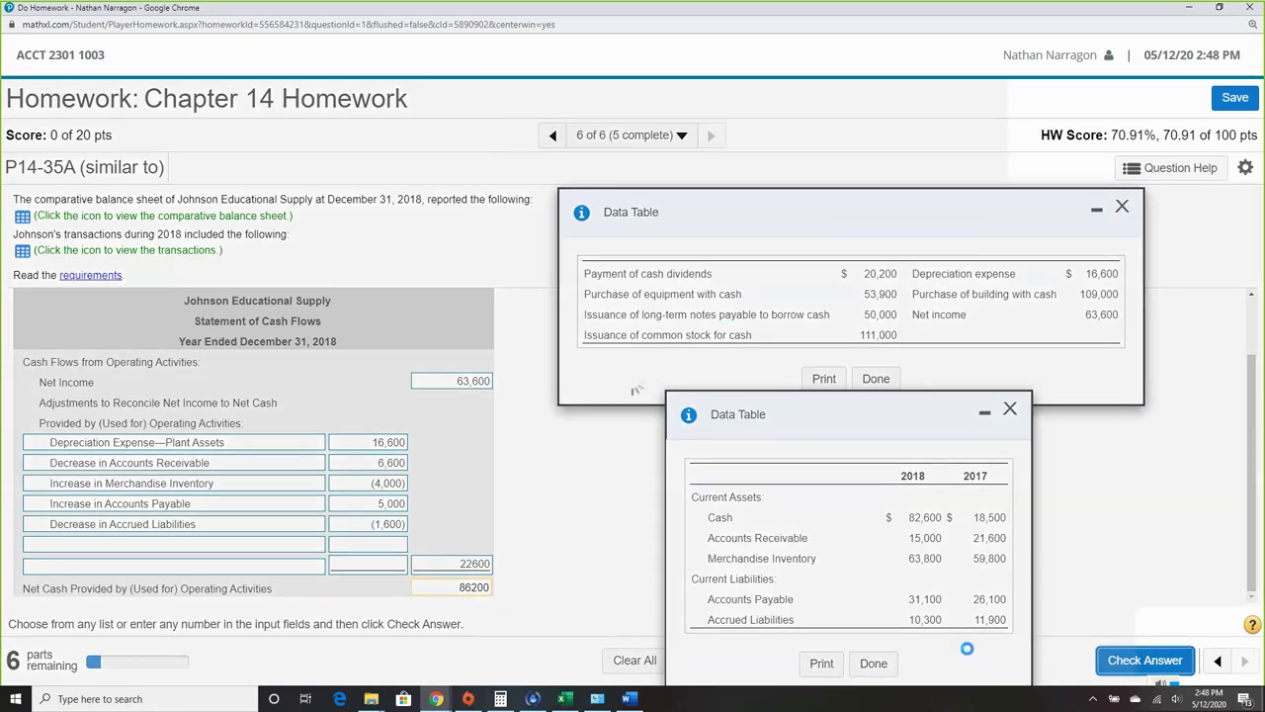
Choose Acquisition of Building and Acquisition of Equipment for the two investing rows.
{"action": "left_click", "coordinate": [631, 439]}
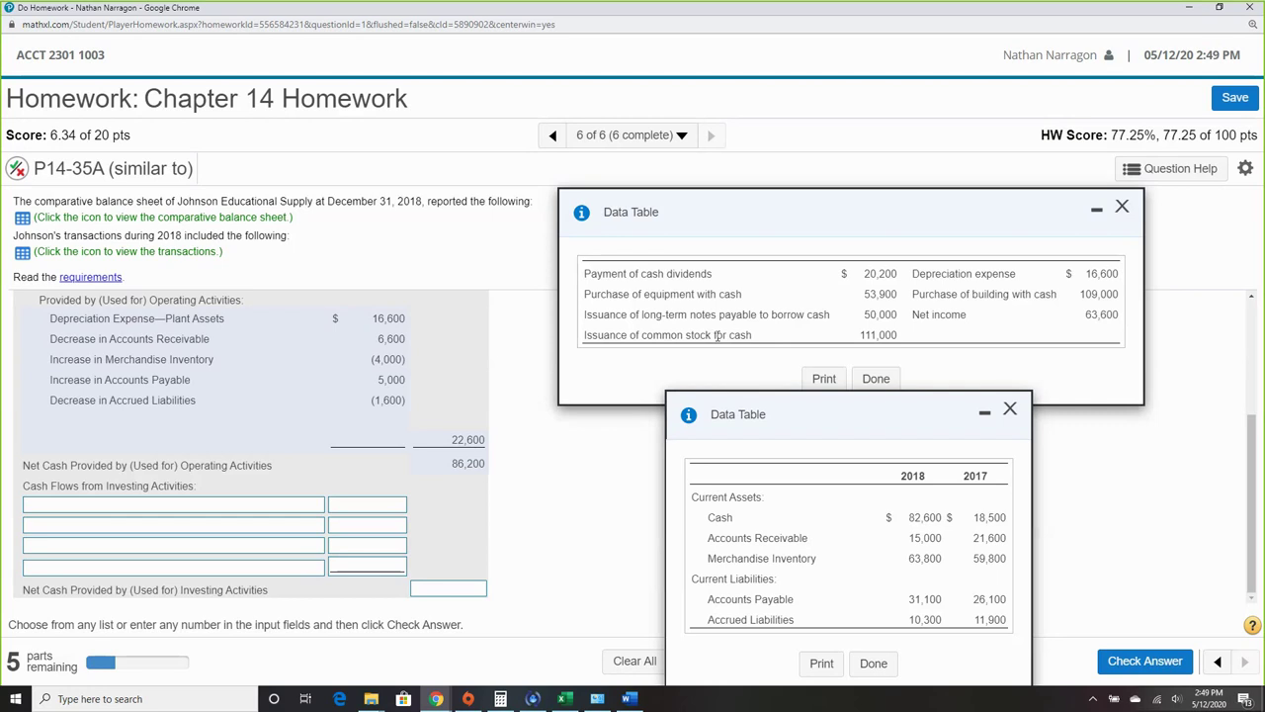
{"action": "left_click_drag", "start_coordinate": [582, 287], "coordinate": [741, 295]}
{"action": "left_click", "coordinate": [786, 312]}
{"action": "left_click", "coordinate": [209, 505]}
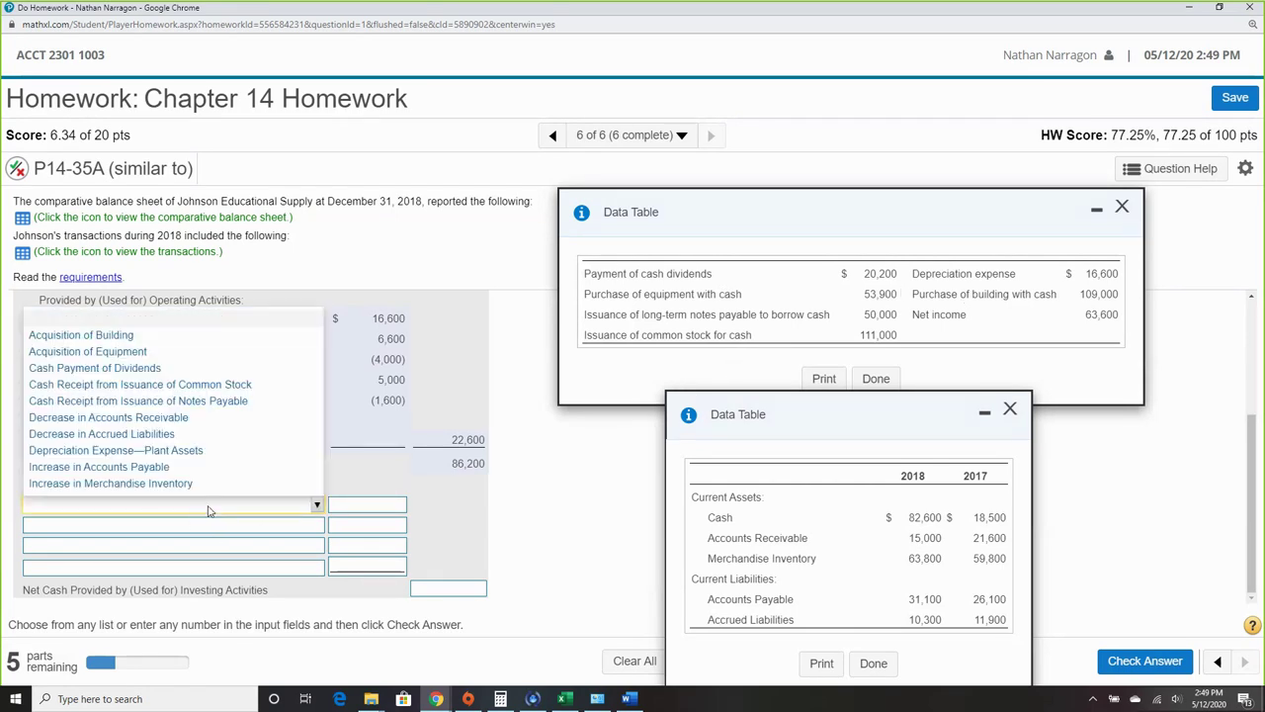
{"action": "left_click", "coordinate": [219, 340]}
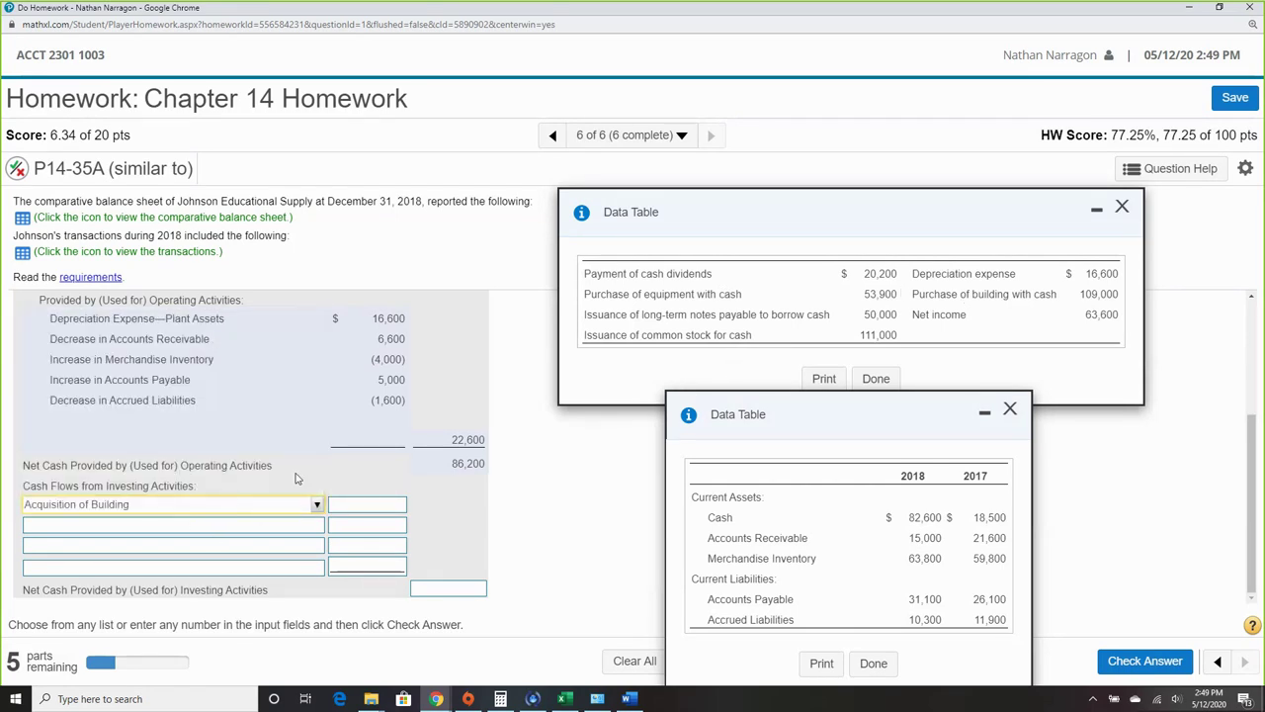
{"action": "left_click", "coordinate": [255, 524]}
{"action": "left_click", "coordinate": [148, 372]}
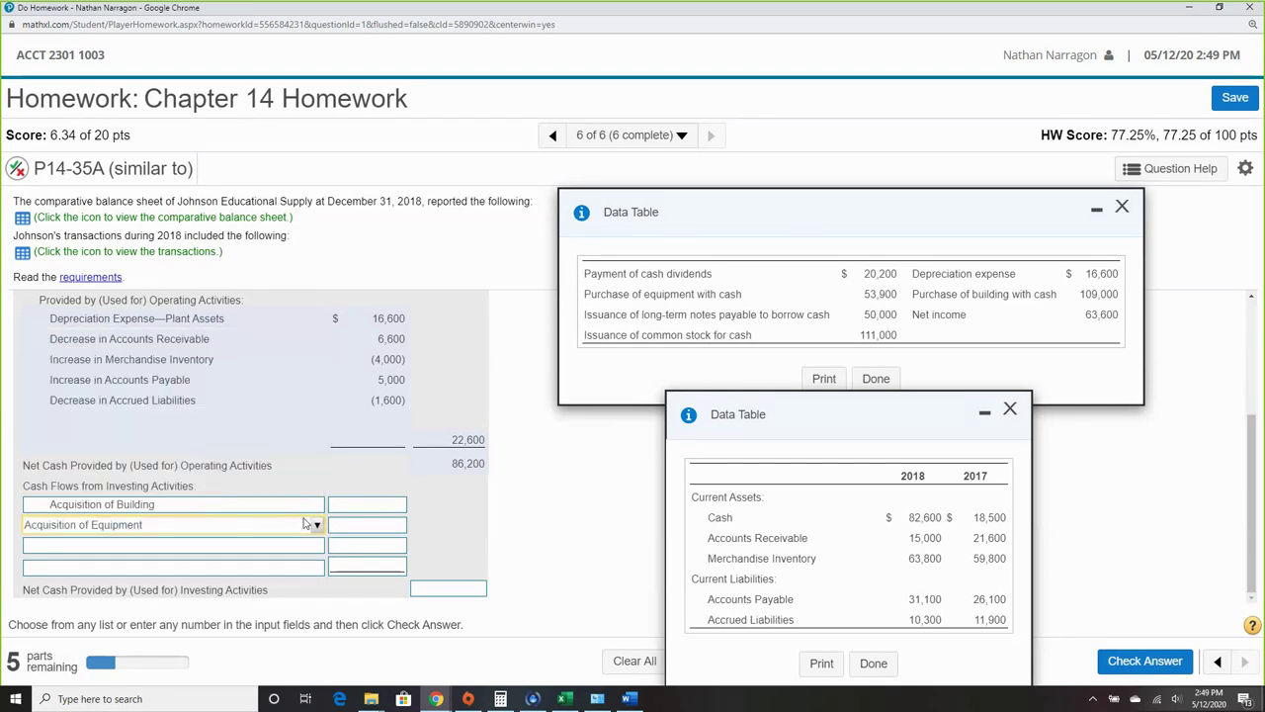
Enter (109000) for the building and (53900) for the equipment.
{"action": "left_click", "coordinate": [366, 506]}
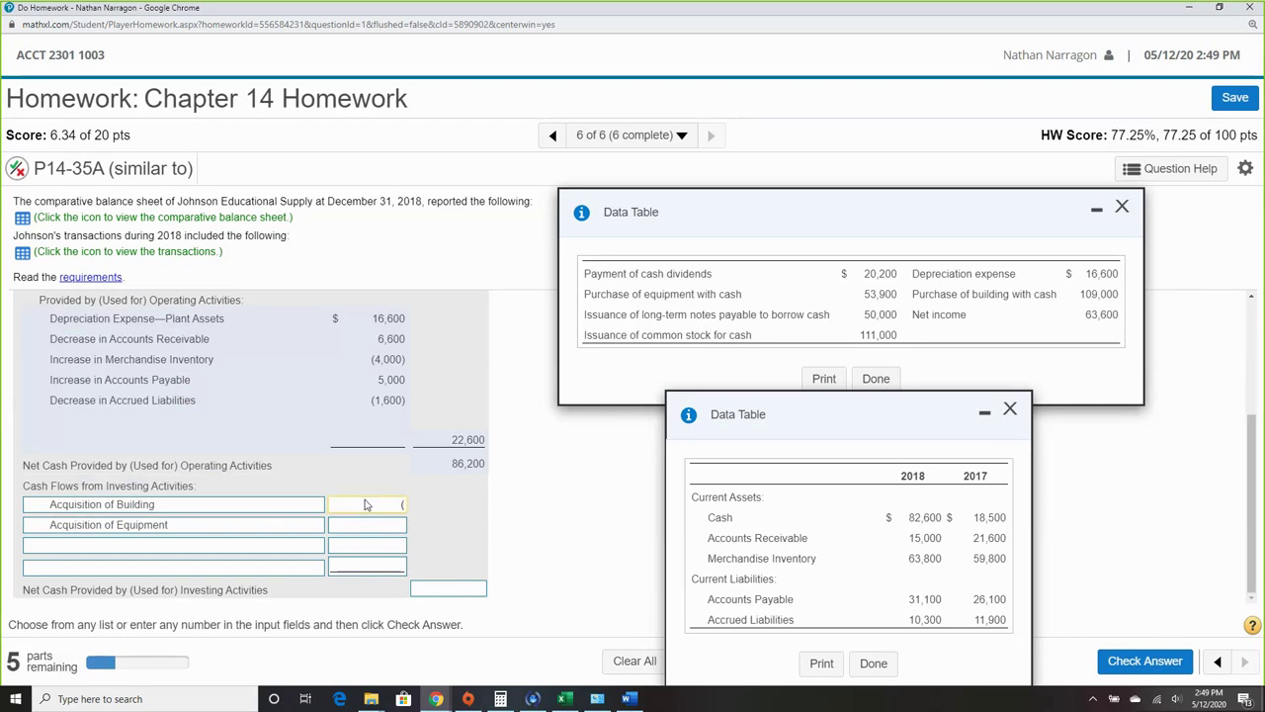
{"action": "type", "text": "(109000)"}
{"action": "left_click", "coordinate": [375, 531]}
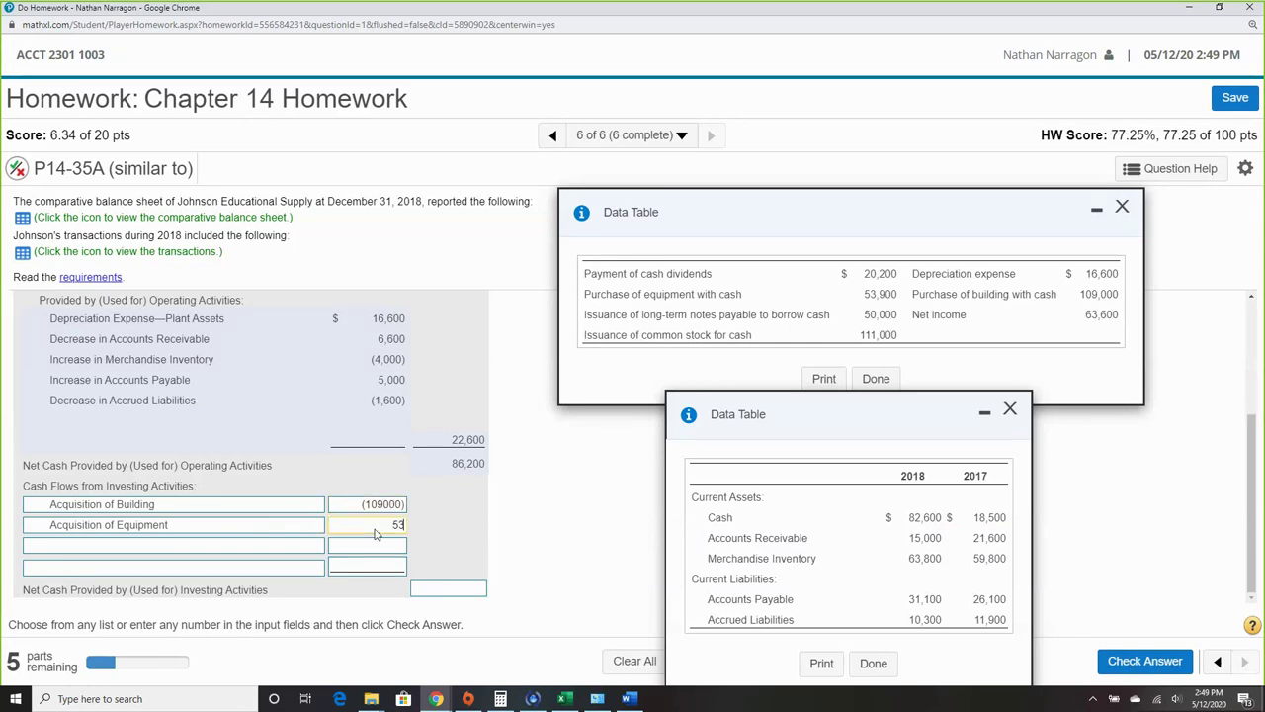
{"action": "key", "text": "BackSpace"}
{"action": "key", "text": "BackSpace"}
{"action": "type", "text": "(53900)"}
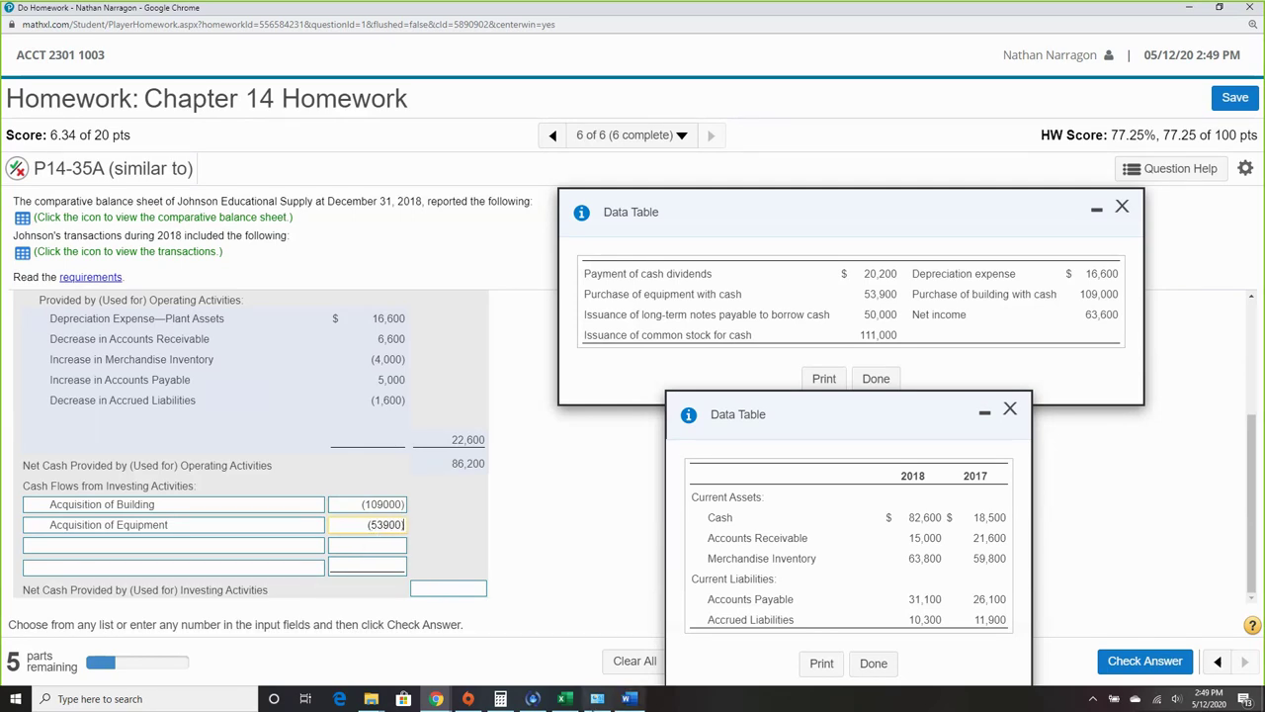
Total the purchases in the calculator, enter (162,900) net investing cash, and check.
{"action": "left_click", "coordinate": [500, 699]}
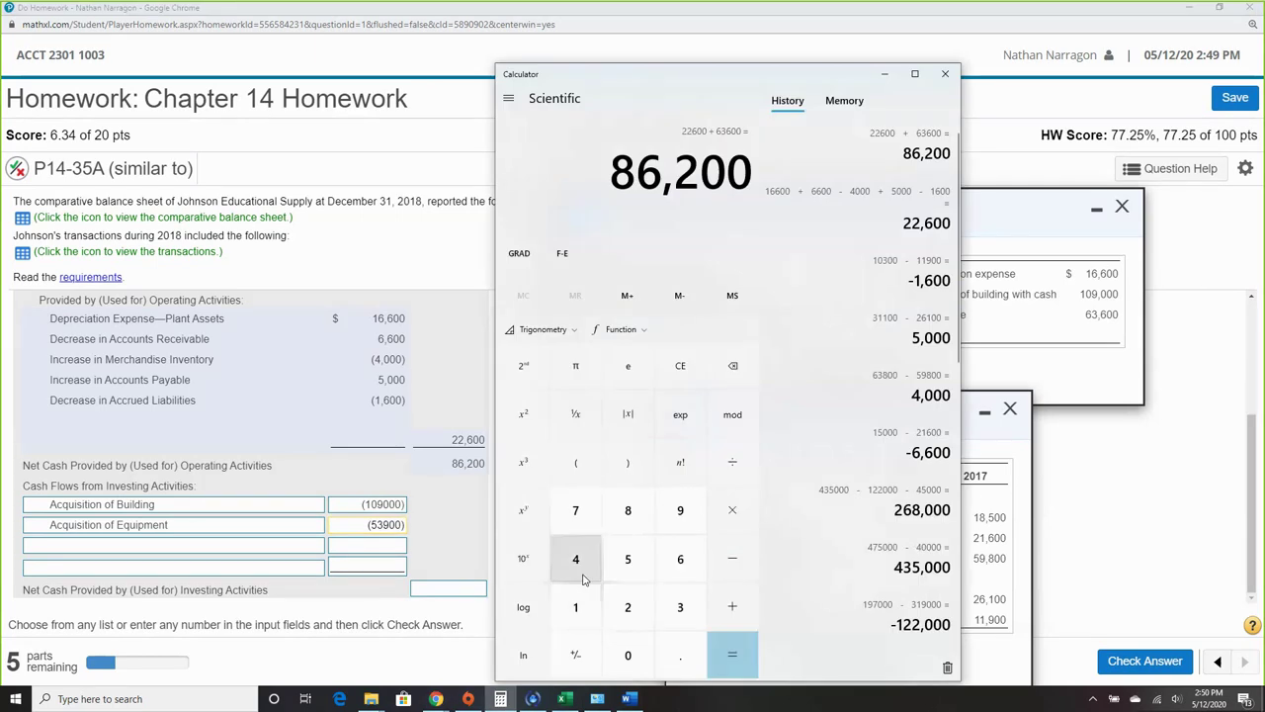
{"action": "type", "text": "109000"}
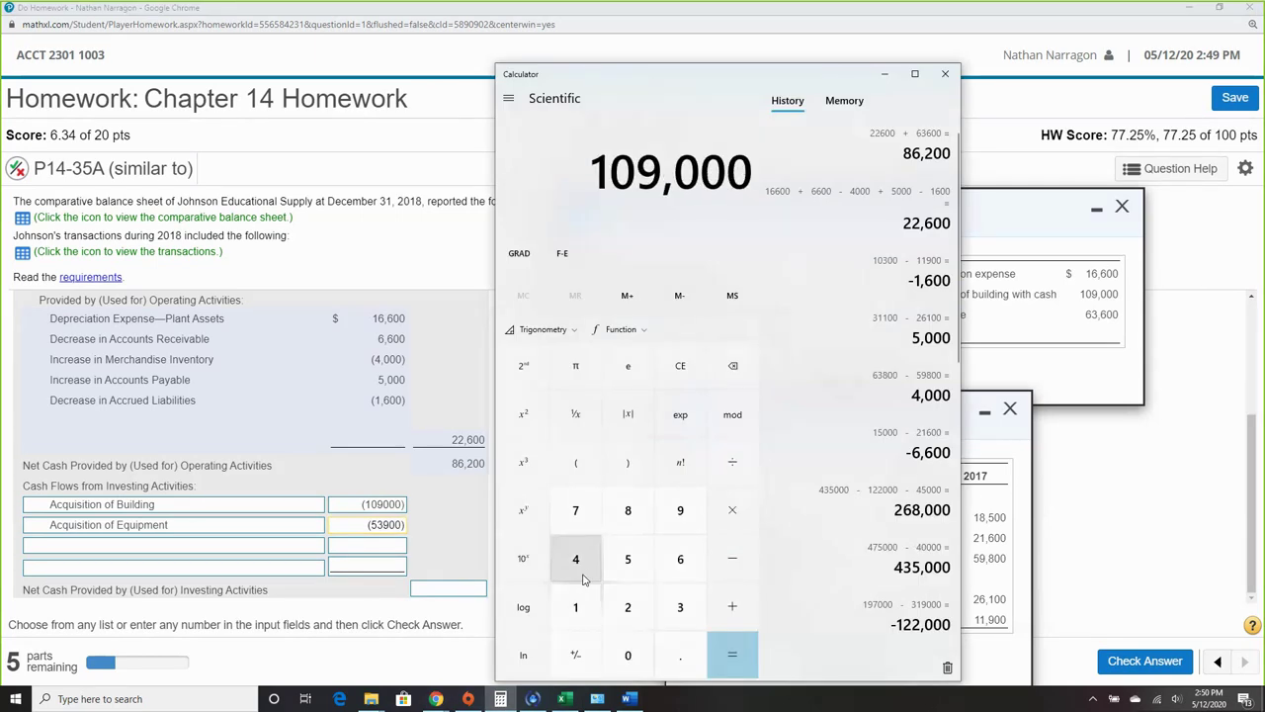
{"action": "key", "text": "plus"}
{"action": "type", "text": "53900"}
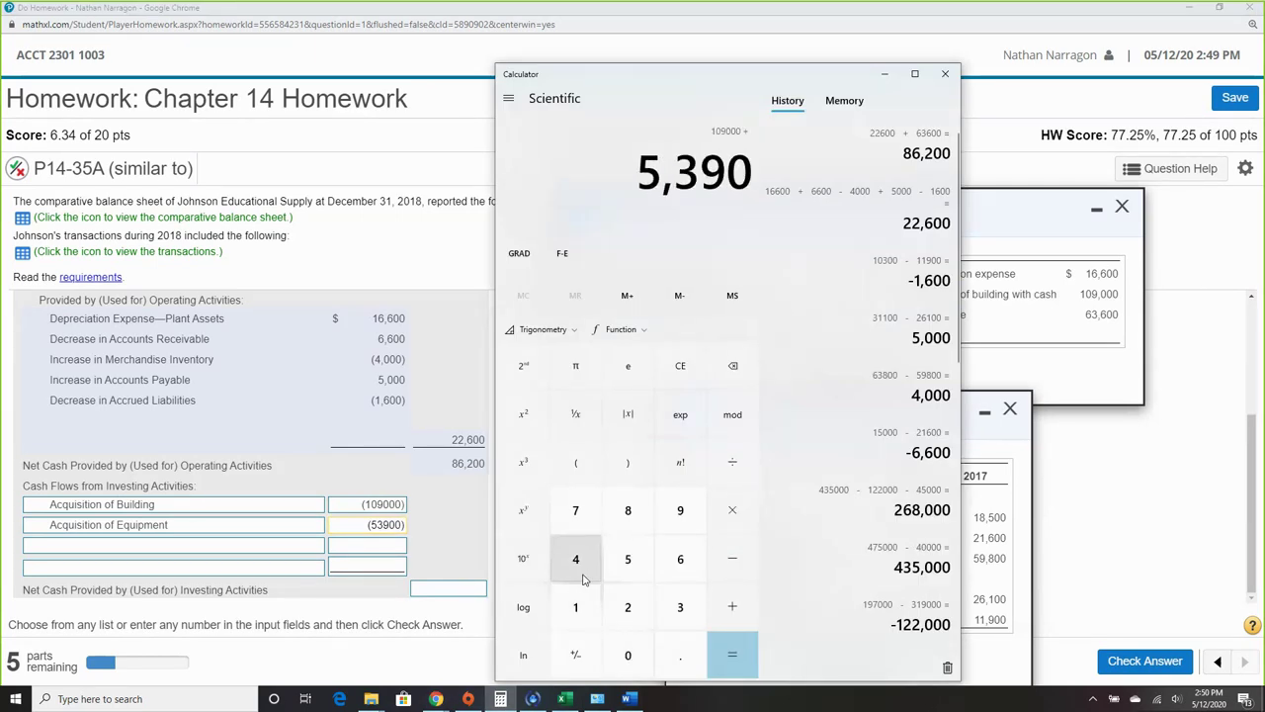
{"action": "key", "text": "Return"}
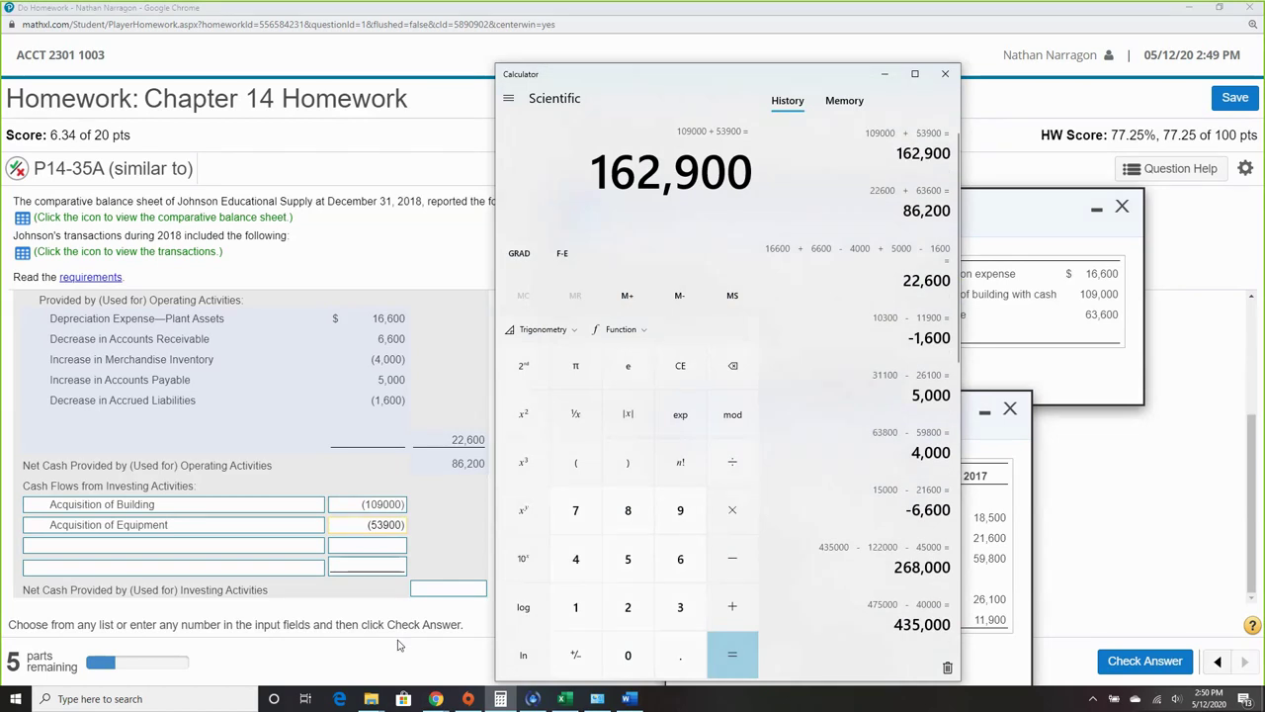
{"action": "left_click", "coordinate": [444, 591]}
{"action": "type", "text": "("}
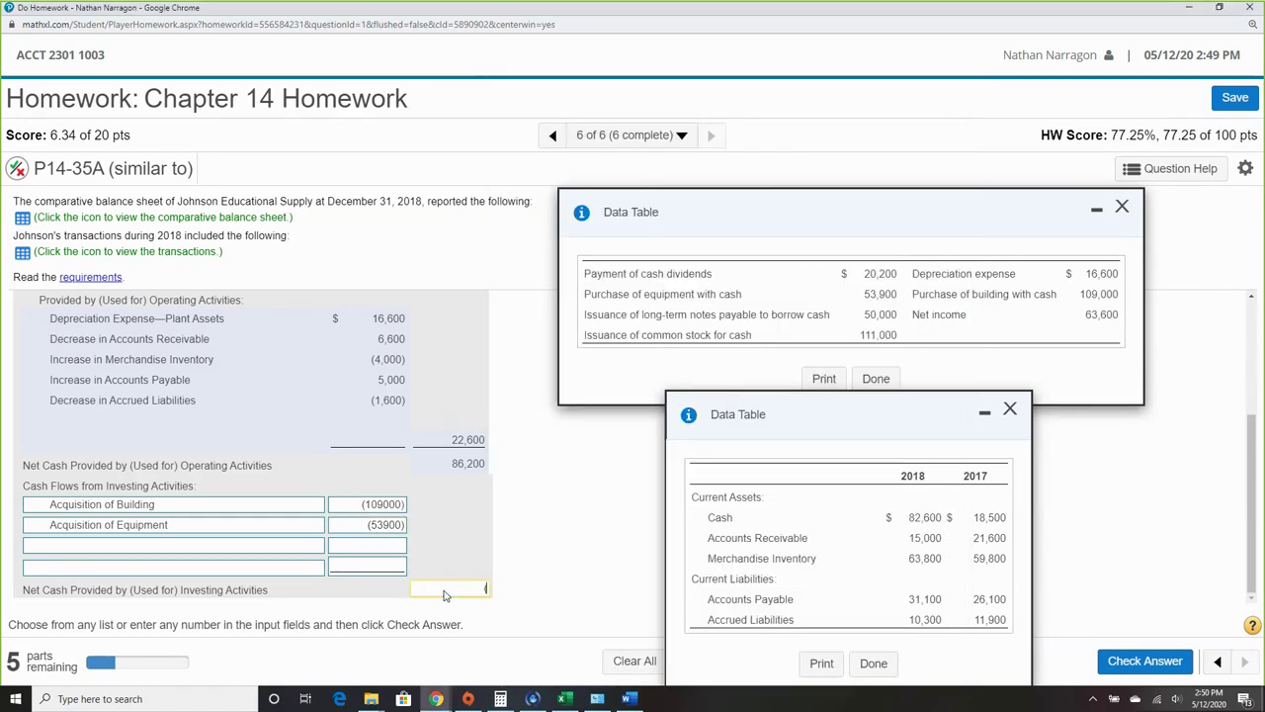
{"action": "type", "text": "162,900)"}
{"action": "left_click", "coordinate": [1127, 663]}
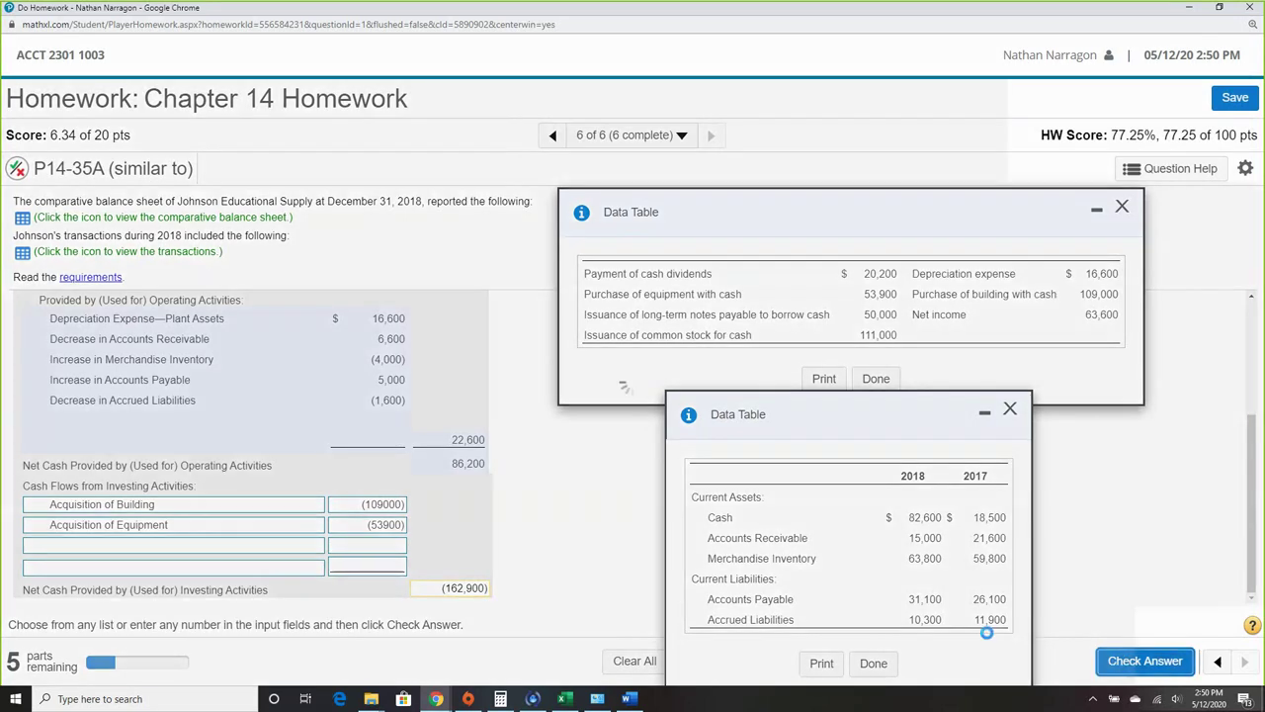
Add Cash Receipt from Issuance of Common Stock of 111000 as the first financing item.
{"action": "left_click", "coordinate": [632, 438]}
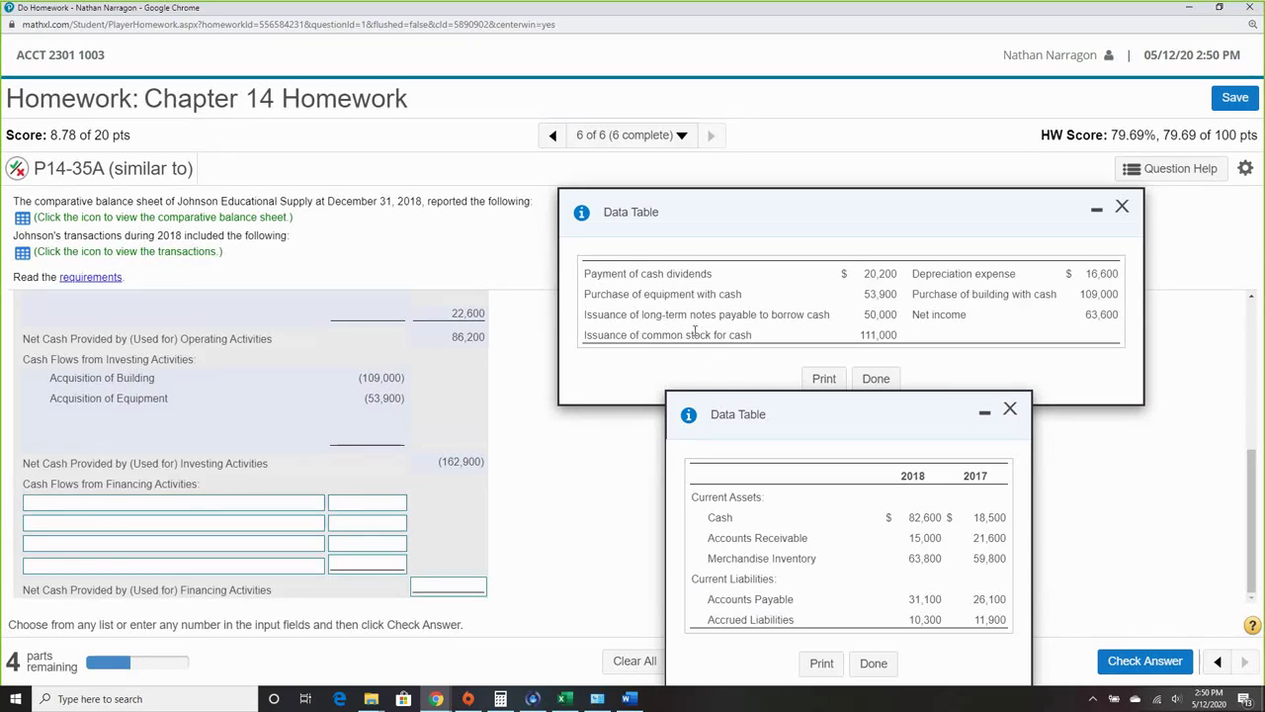
{"action": "left_click", "coordinate": [247, 506]}
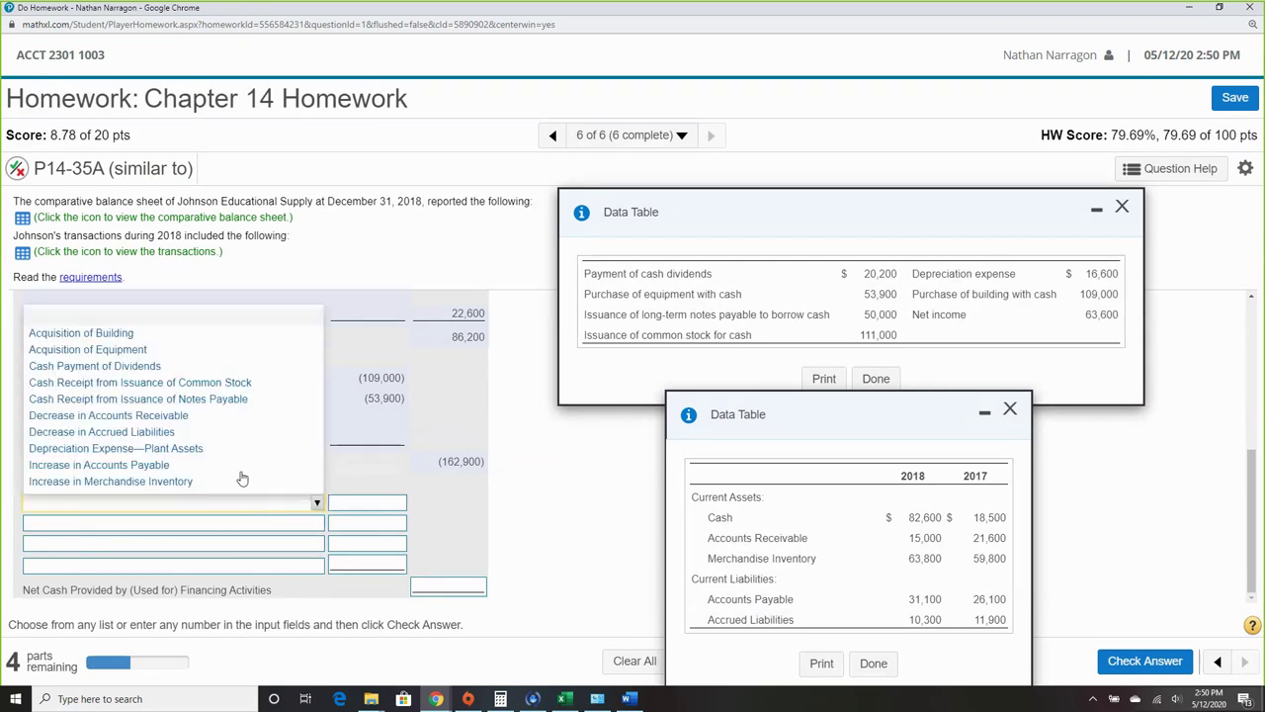
{"action": "left_click", "coordinate": [252, 386]}
{"action": "left_click", "coordinate": [362, 505]}
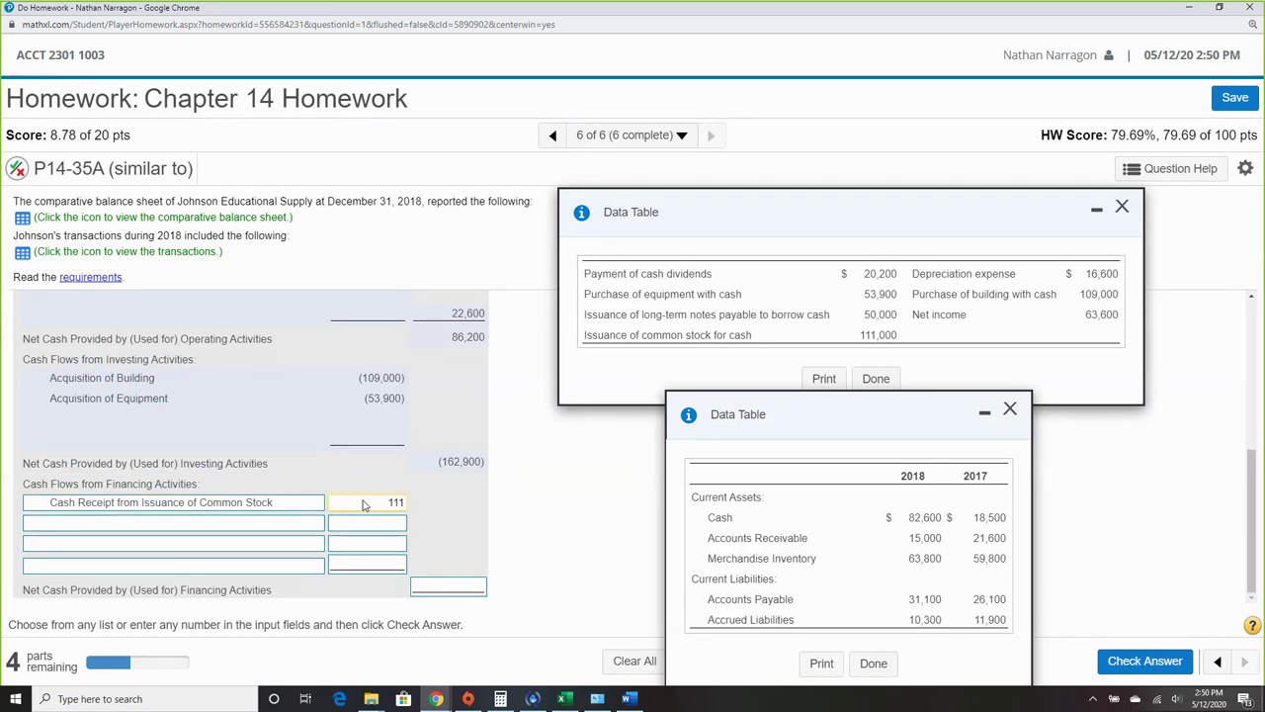
{"action": "type", "text": "111000"}
Add Cash Payment of Dividends as (20200) and Cash Receipt from Issuance of Notes Payable.
{"action": "left_click_drag", "start_coordinate": [603, 274], "coordinate": [724, 293]}
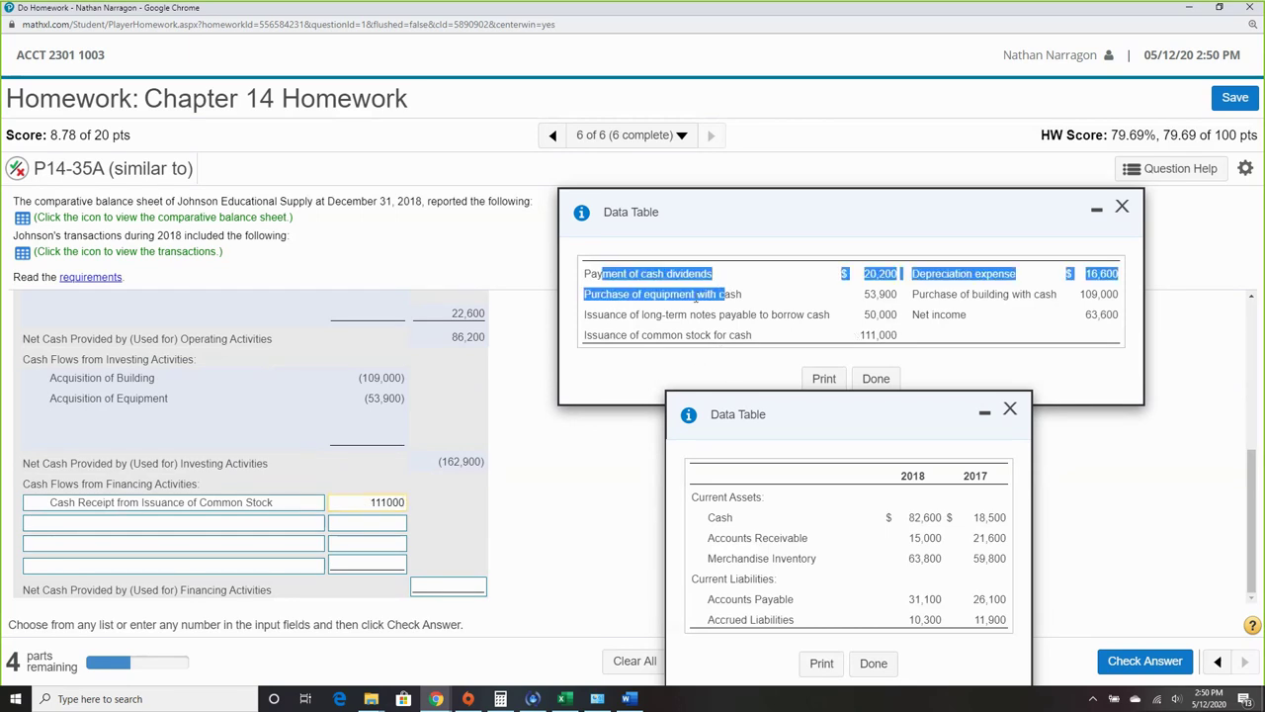
{"action": "left_click", "coordinate": [241, 526]}
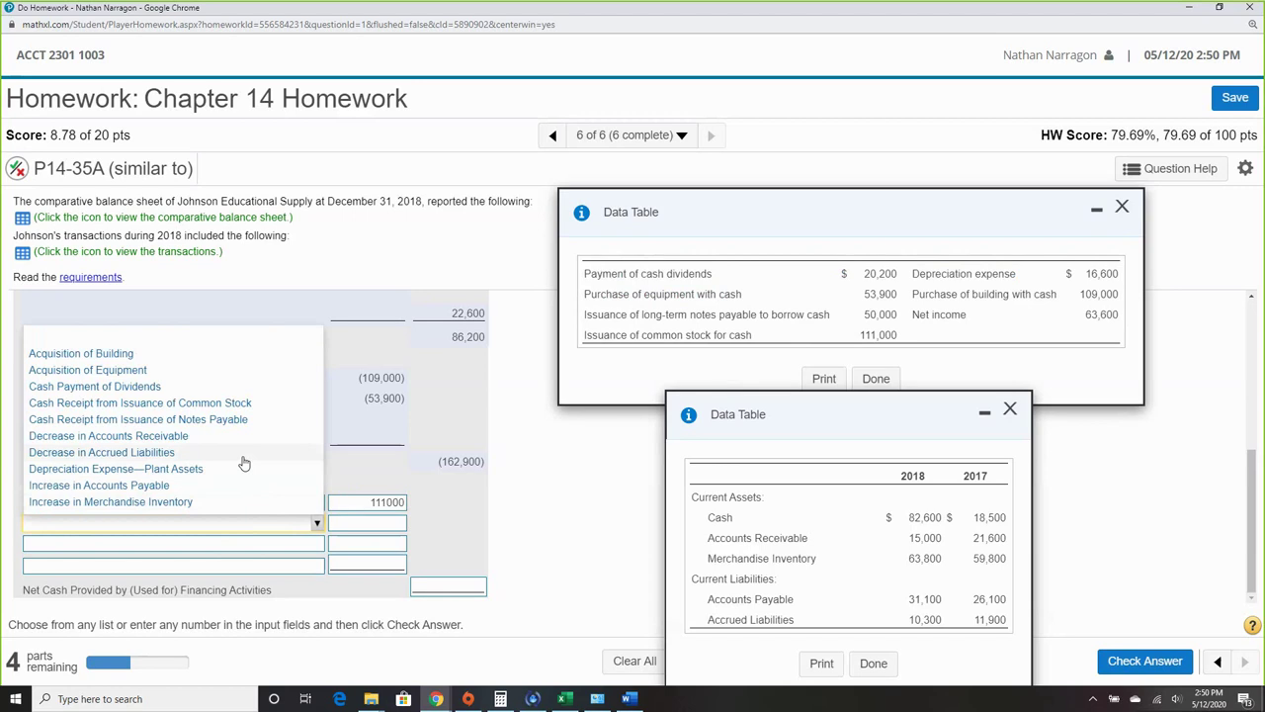
{"action": "left_click", "coordinate": [250, 388]}
{"action": "left_click", "coordinate": [361, 531]}
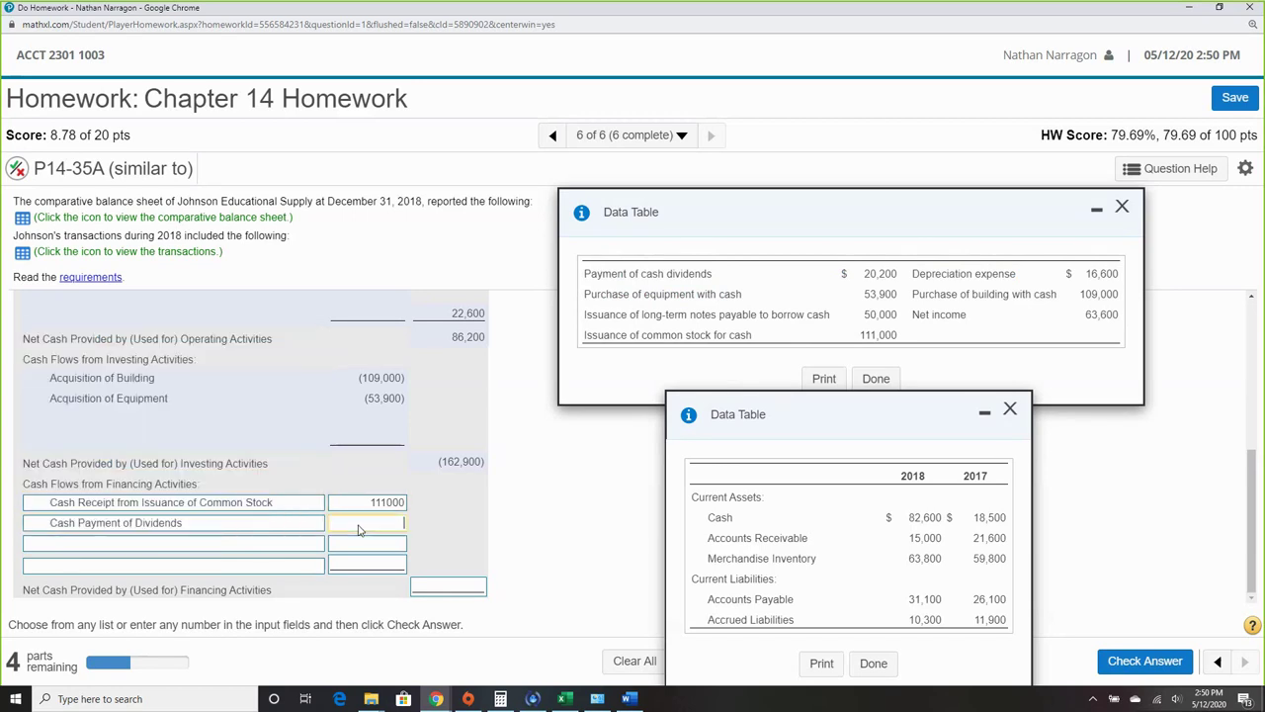
{"action": "type", "text": "20200"}
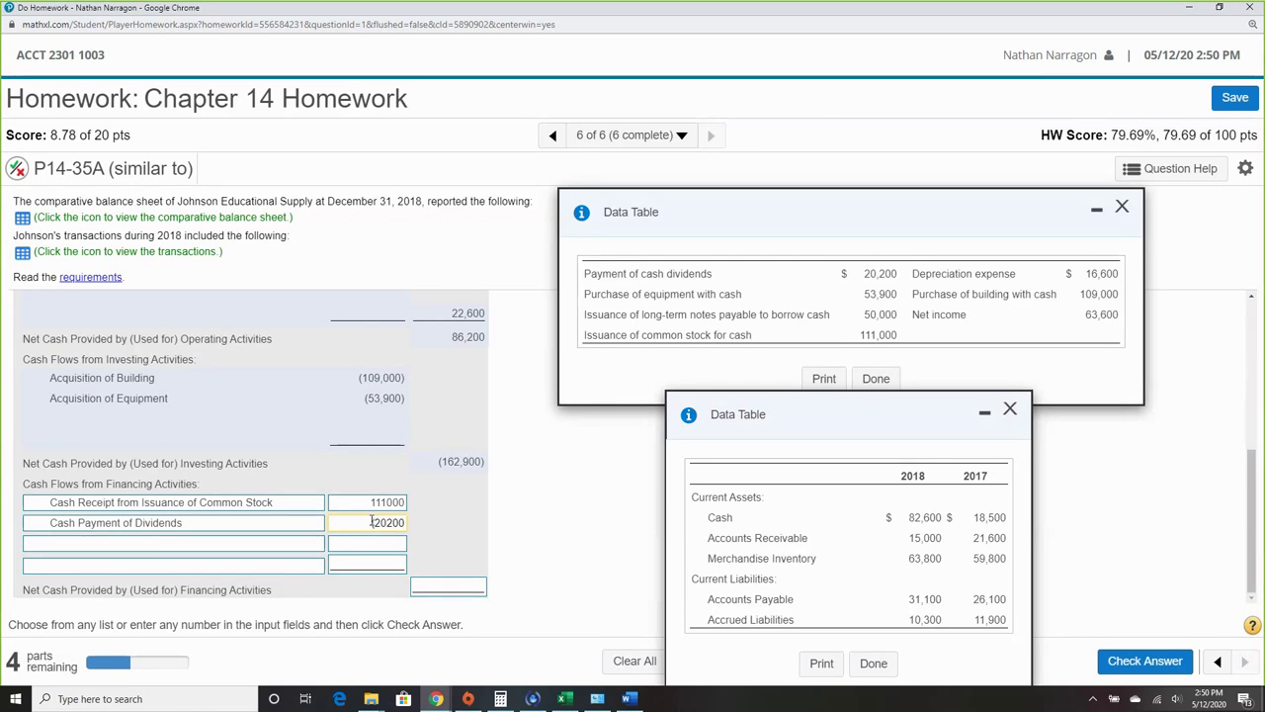
{"action": "left_click", "coordinate": [372, 520]}
{"action": "type", "text": "("}
{"action": "type", "text": ")"}
{"action": "left_click", "coordinate": [273, 546]}
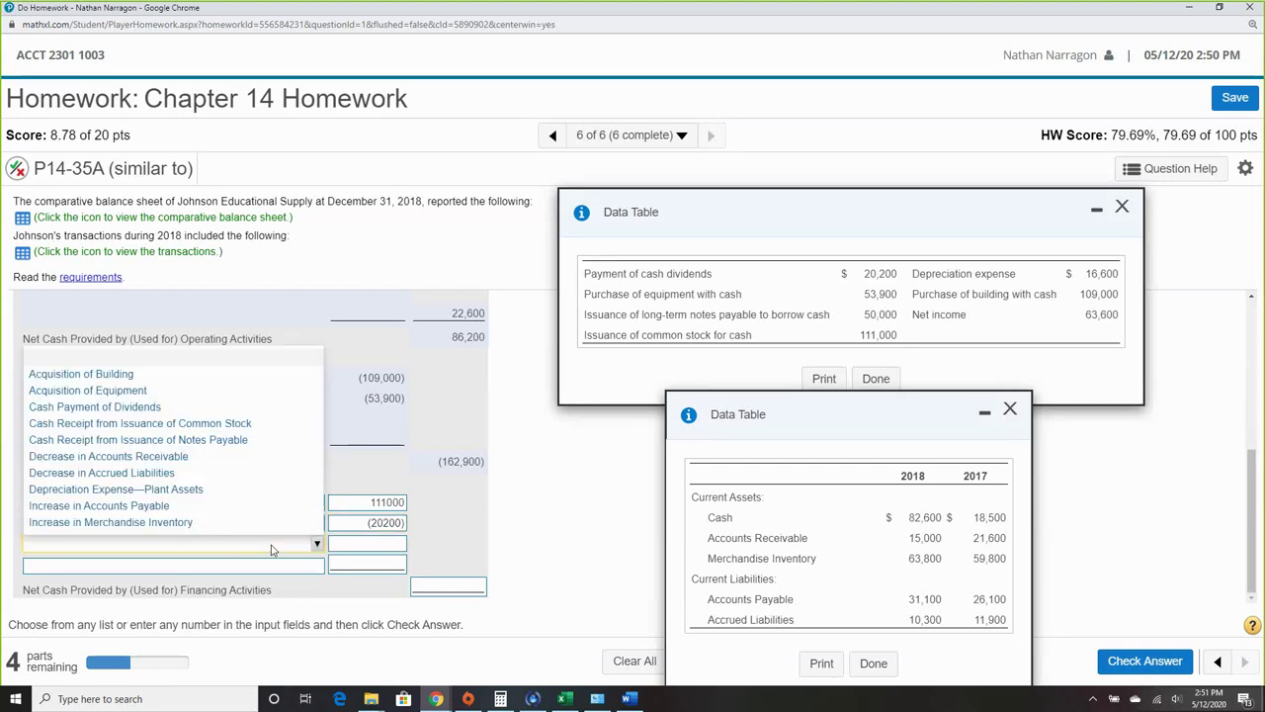
{"action": "left_click", "coordinate": [252, 440]}
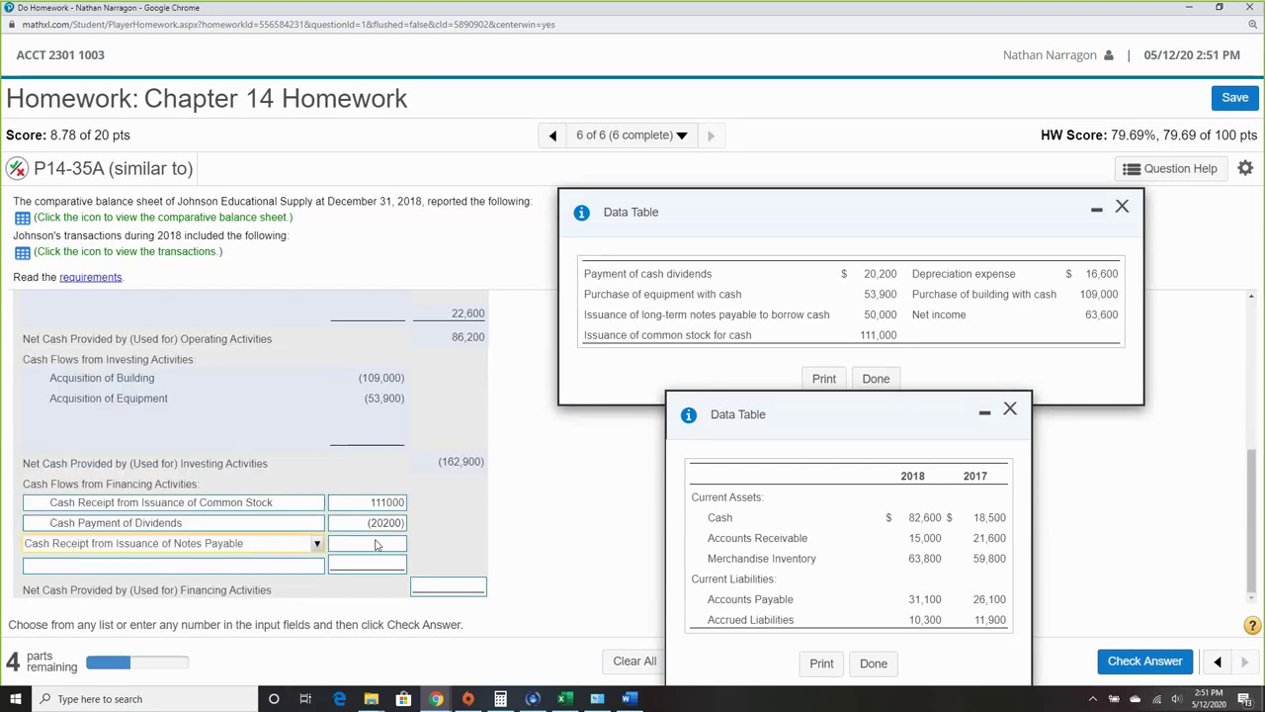
{"action": "left_click", "coordinate": [375, 545]}
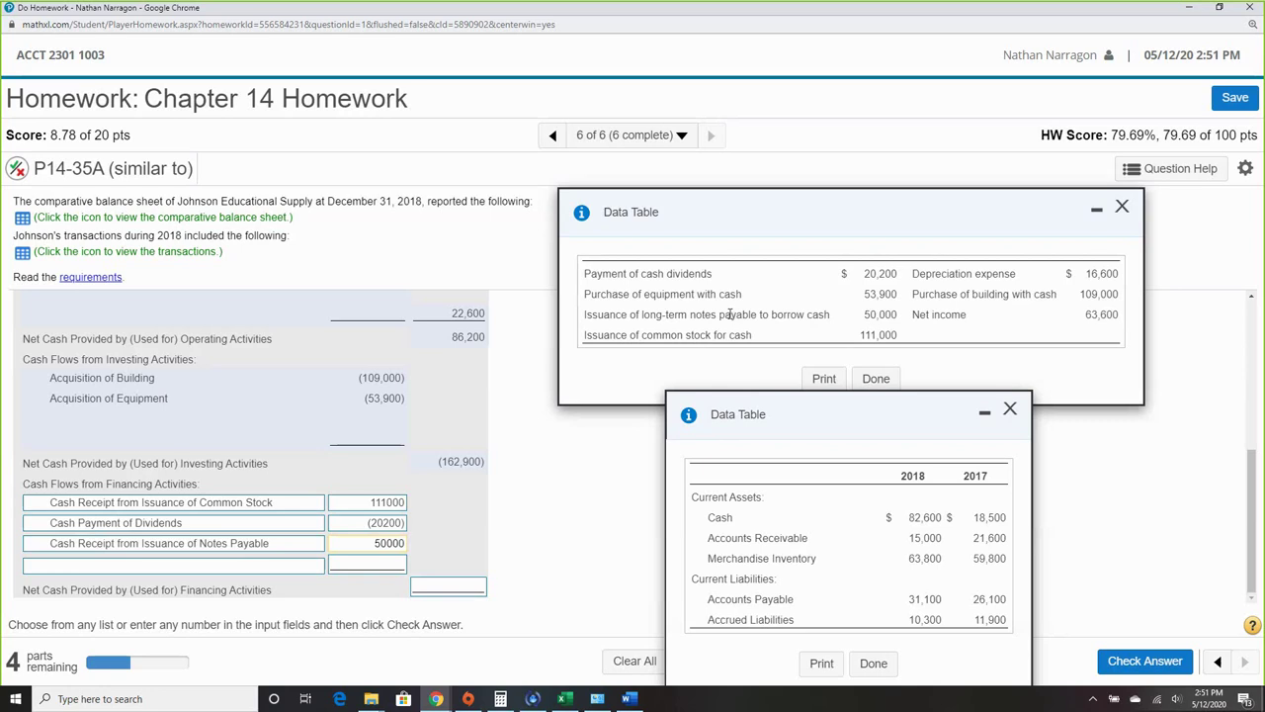
Compute and enter net financing cash of 140800, then check the answer.
{"action": "left_click", "coordinate": [419, 594]}
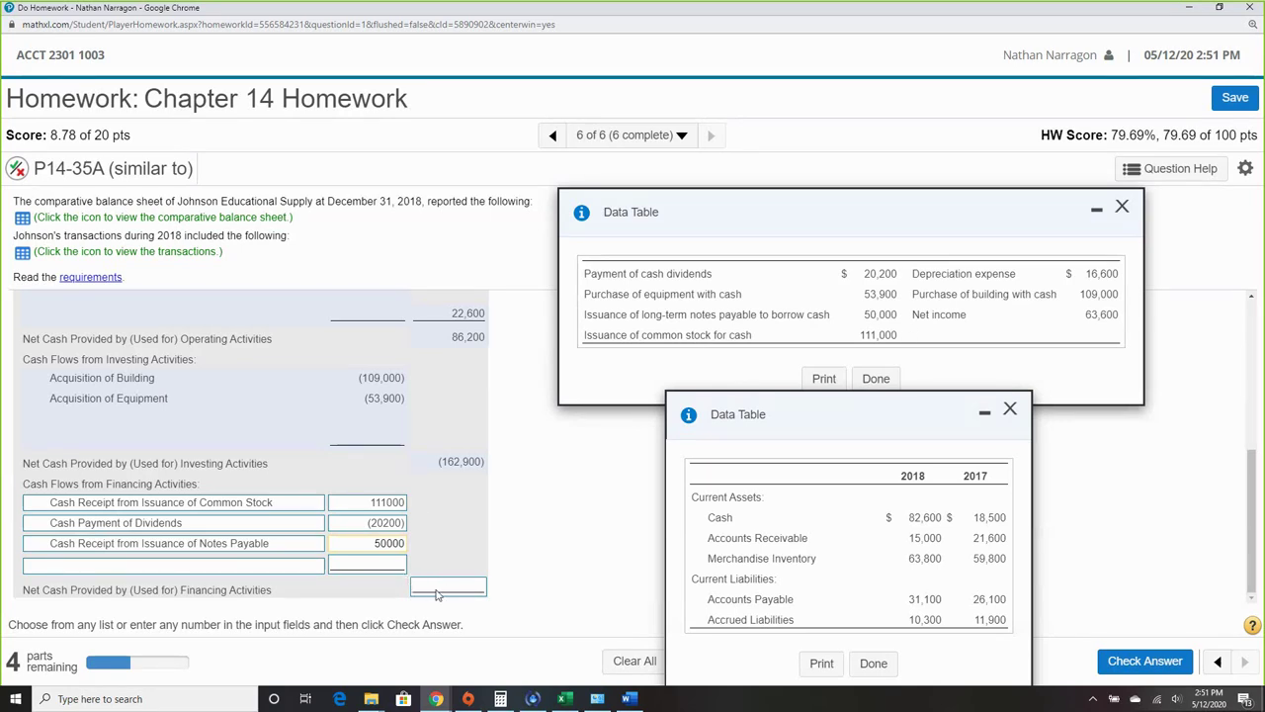
{"action": "left_click", "coordinate": [501, 699]}
{"action": "left_click", "coordinate": [575, 607]}
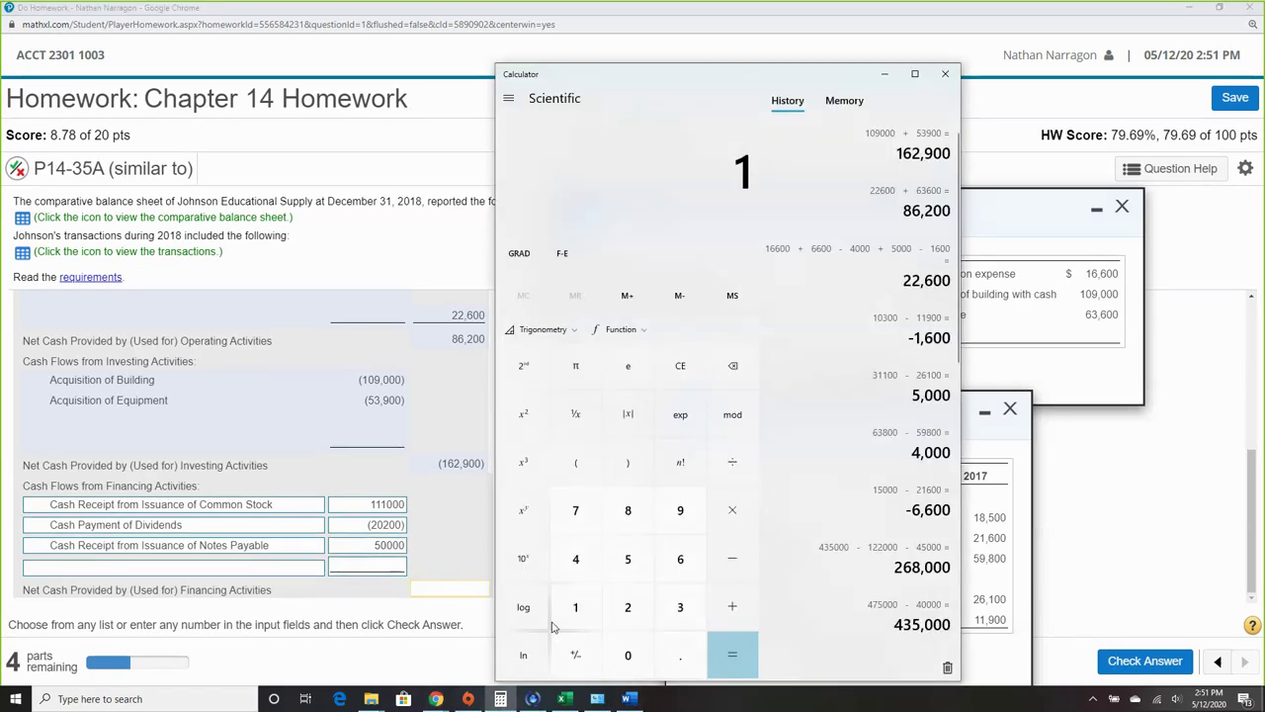
{"action": "type", "text": "11000 "}
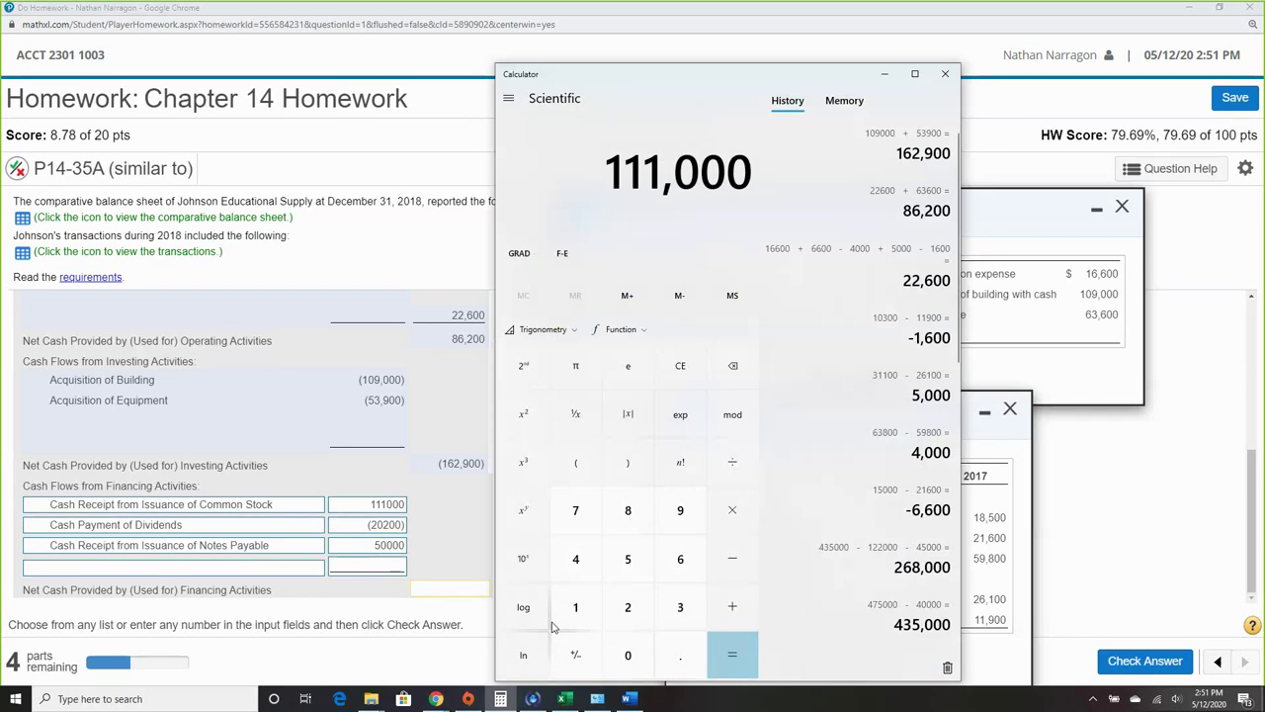
{"action": "type", "text": "- 20200 + "}
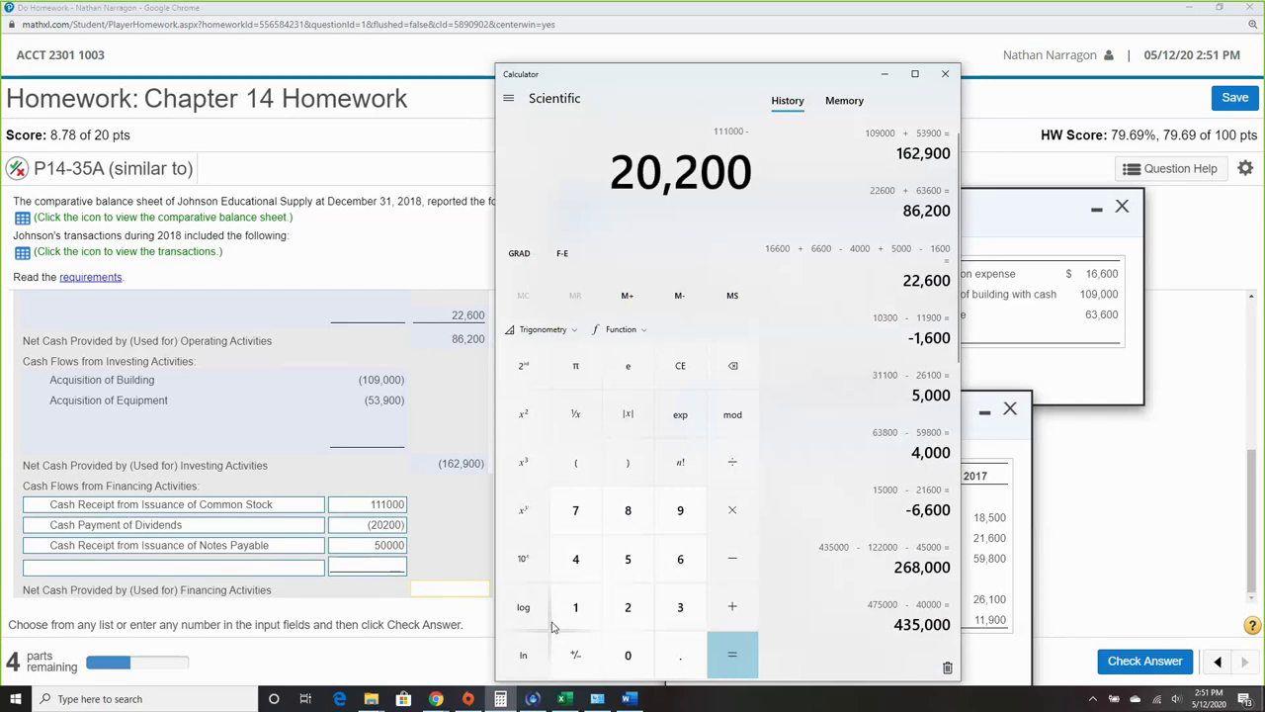
{"action": "type", "text": "500000"}
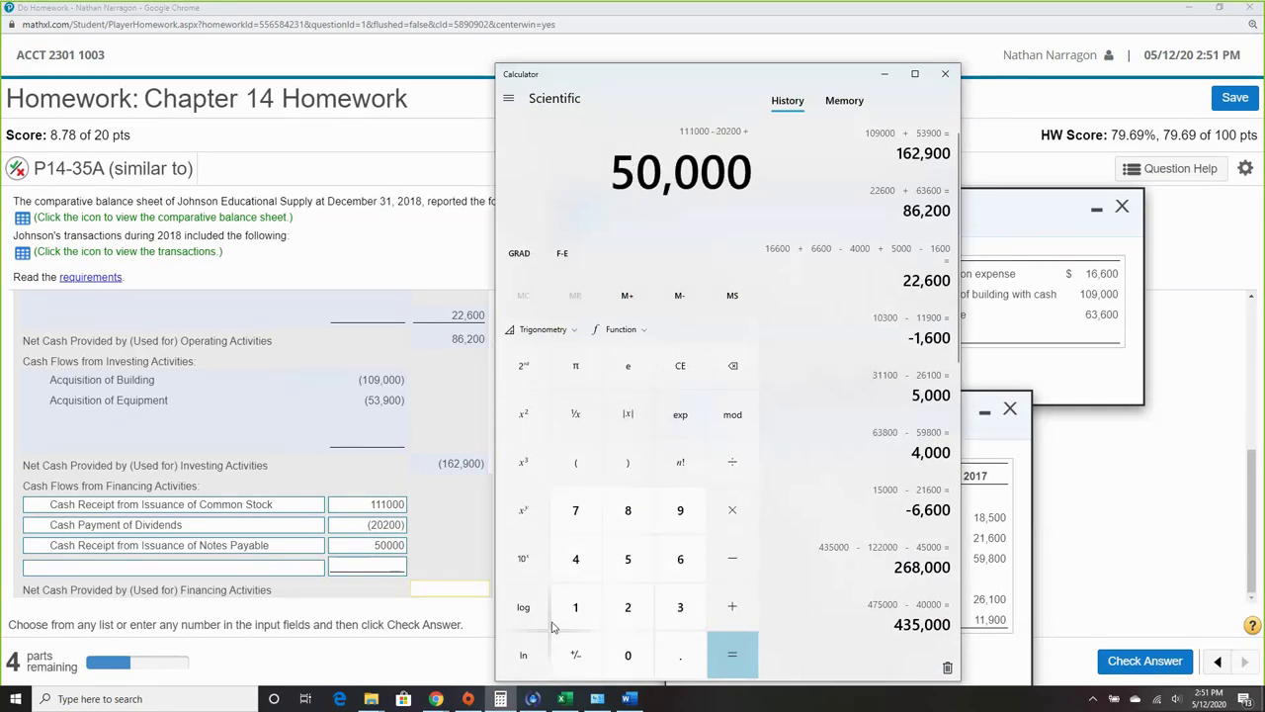
{"action": "key", "text": "Return"}
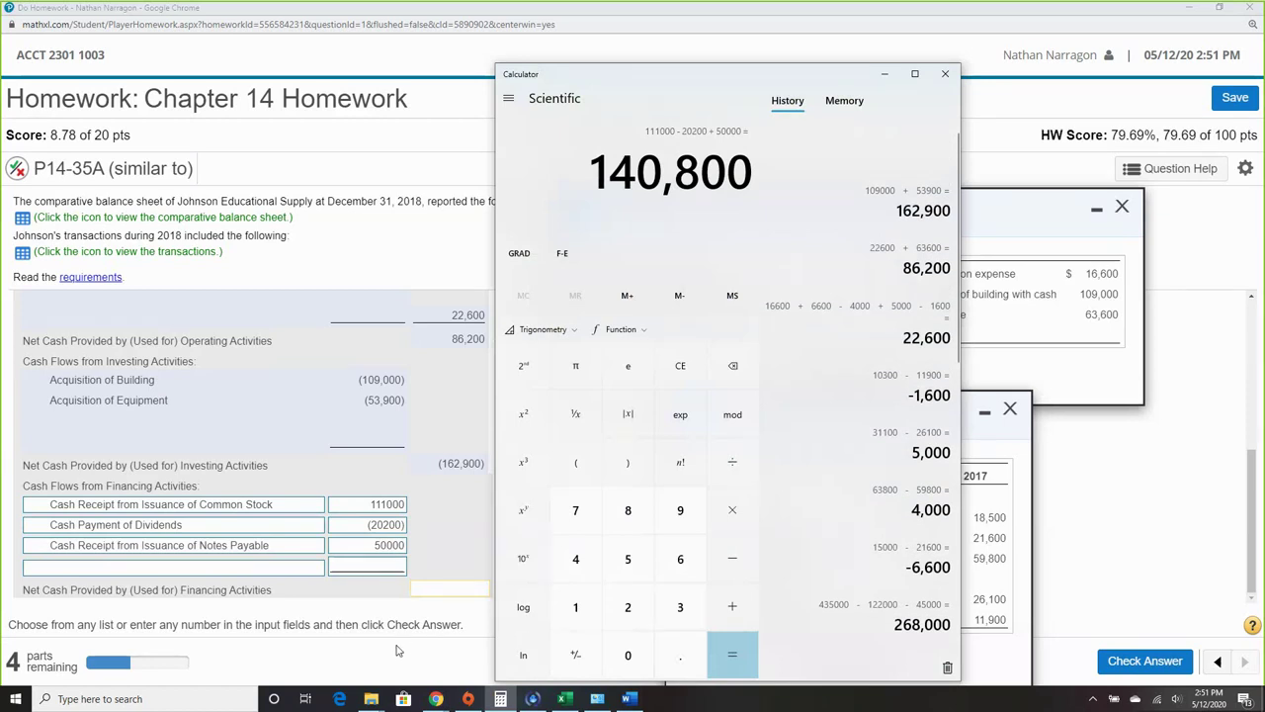
{"action": "left_click", "coordinate": [445, 587]}
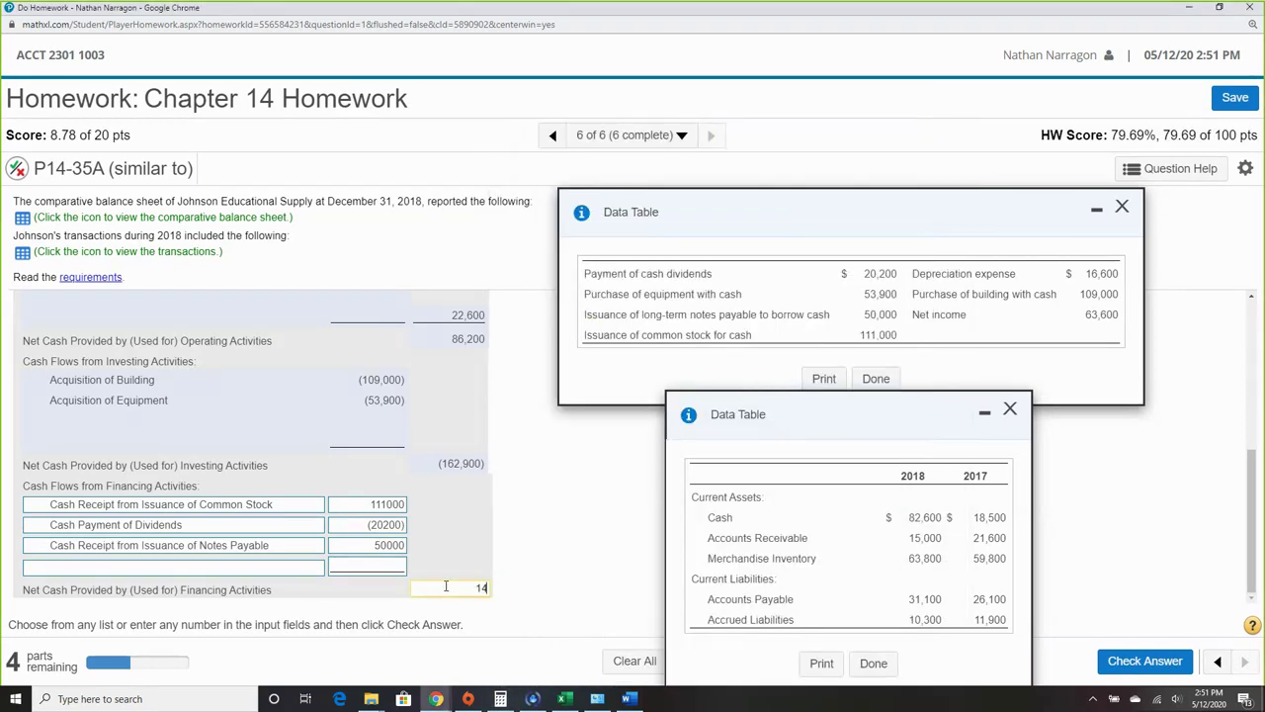
{"action": "type", "text": "140800"}
{"action": "left_click", "coordinate": [1136, 660]}
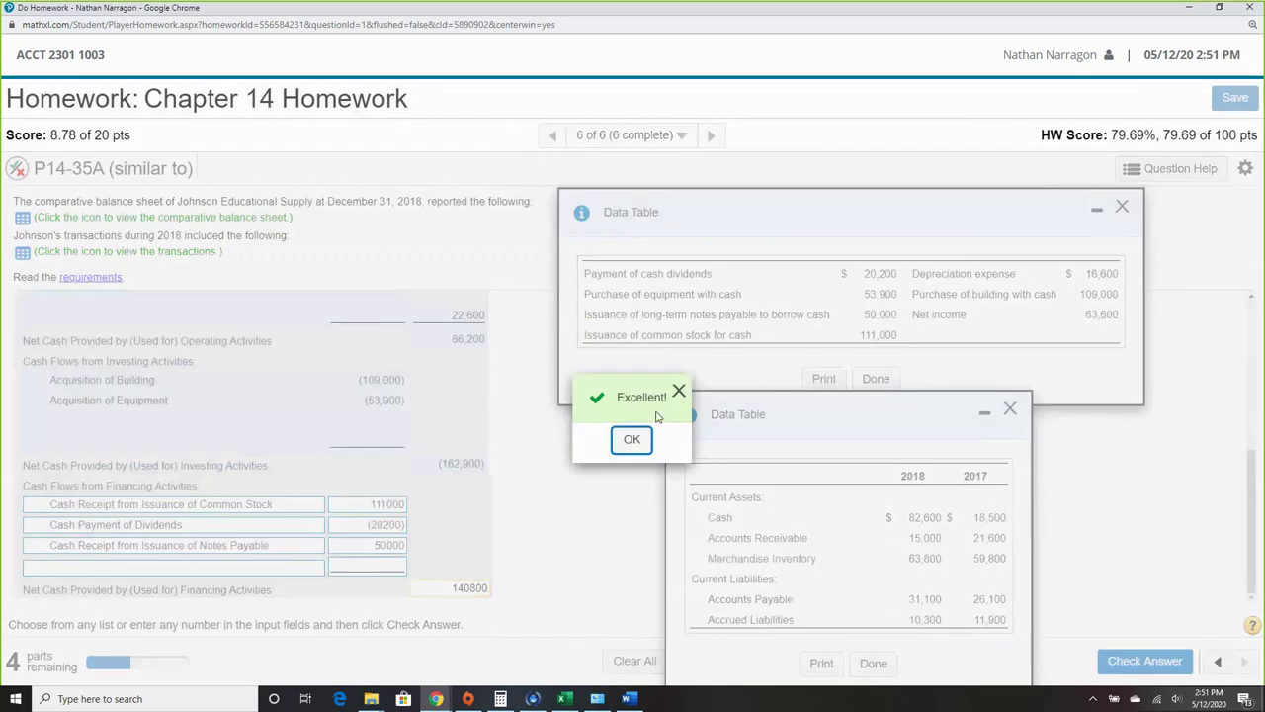
{"action": "left_click", "coordinate": [633, 440]}
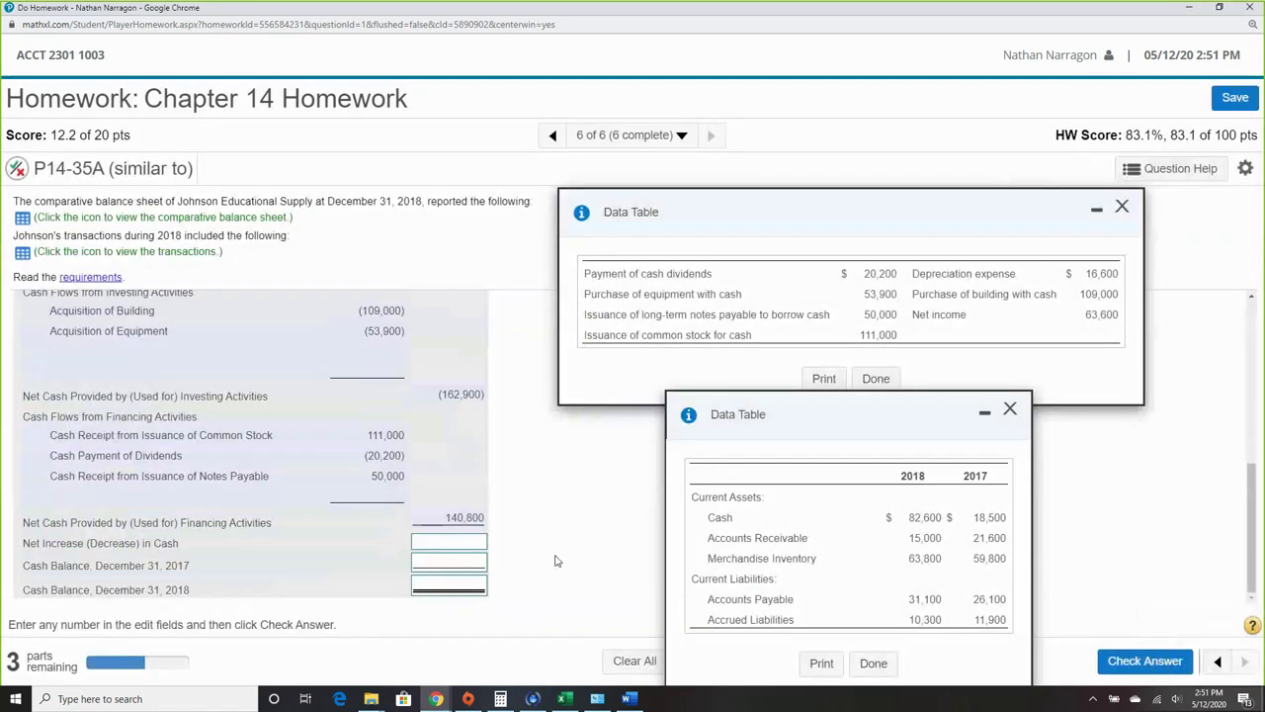
Compute 86,200 − 162,900 + 140,800 and enter the 64,100 net increase in cash.
{"action": "scroll", "coordinate": [425, 553], "scroll_direction": "up", "scroll_amount": 1}
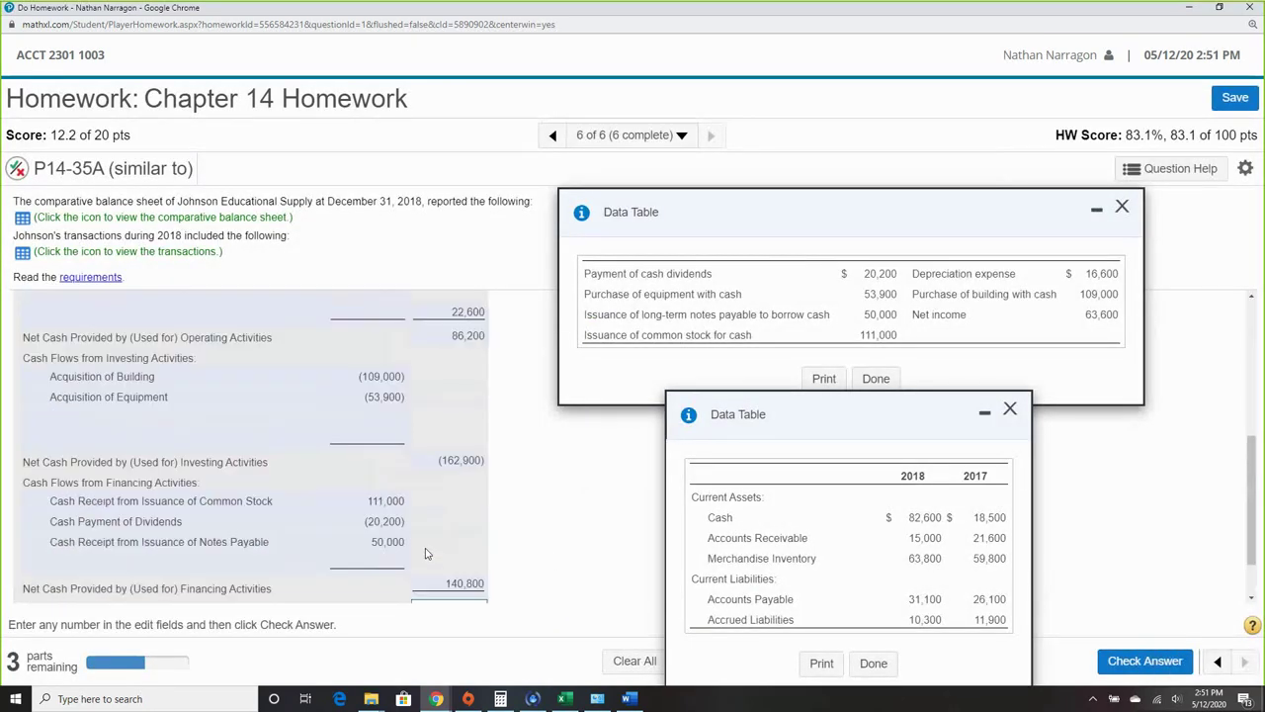
{"action": "left_click", "coordinate": [500, 698]}
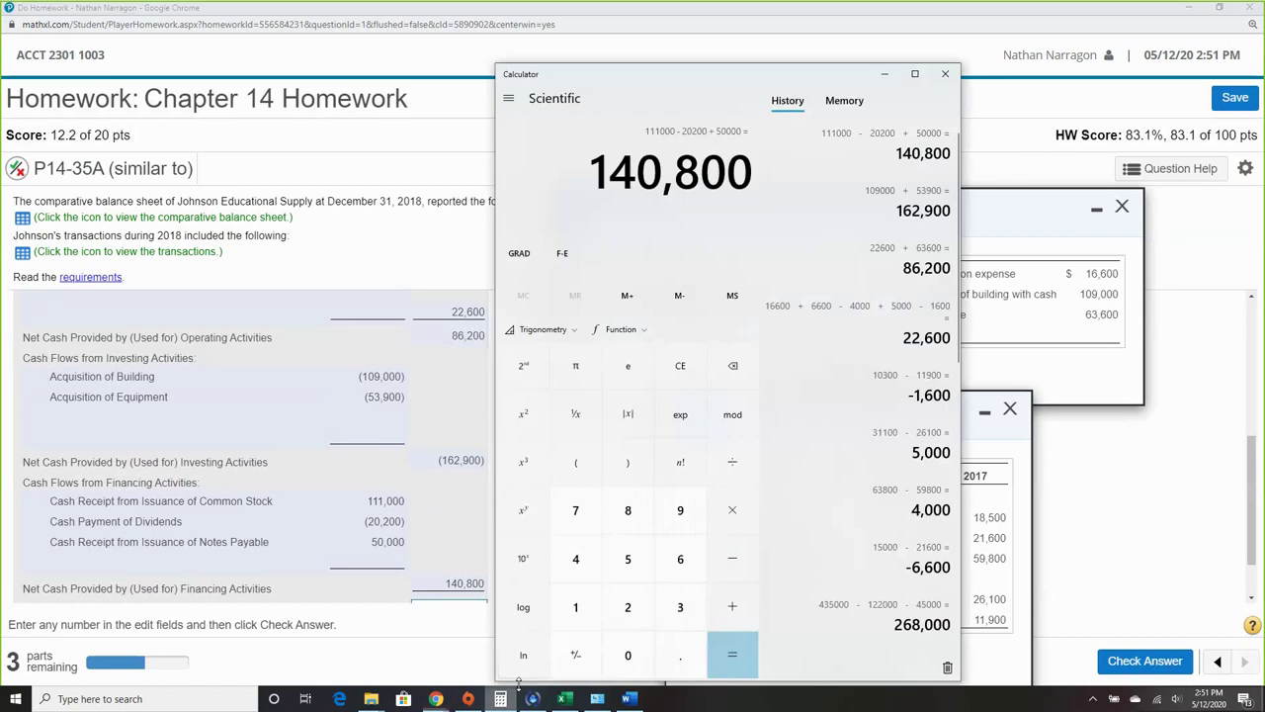
{"action": "type", "text": "8"}
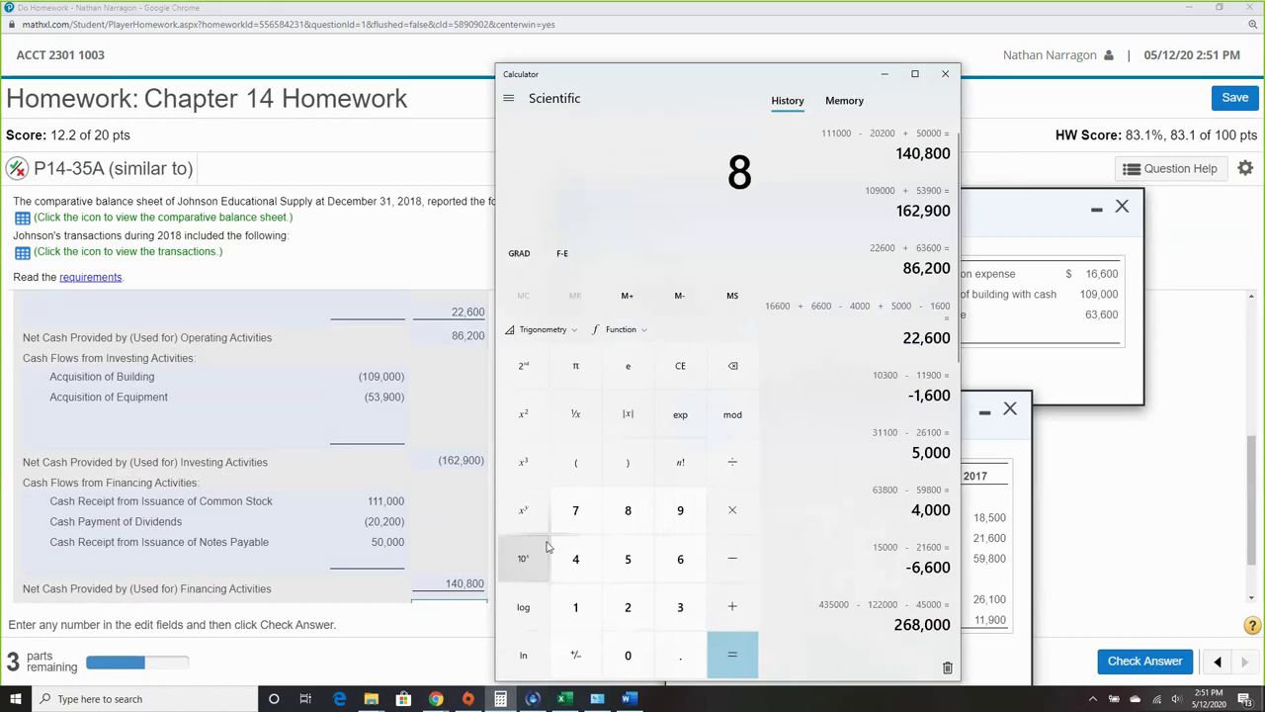
{"action": "type", "text": "6200 - 162"}
{"action": "type", "text": "900 "}
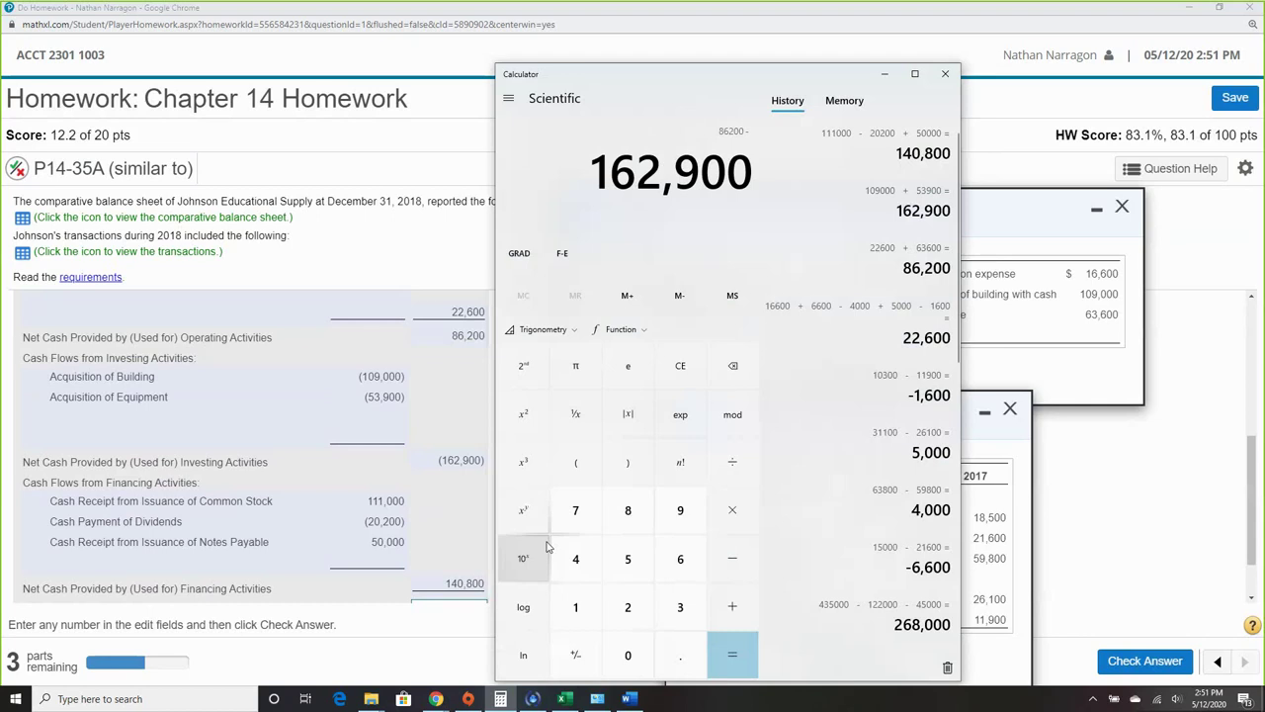
{"action": "type", "text": "+ 14"}
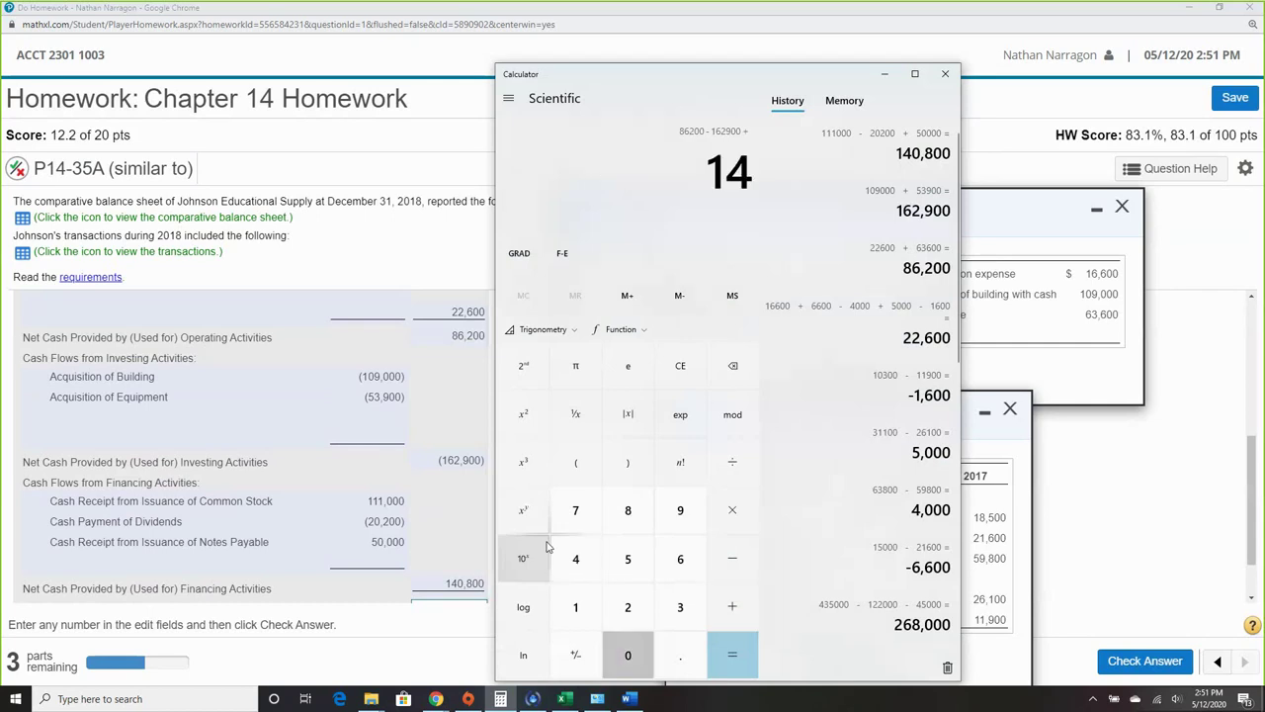
{"action": "type", "text": "0800"}
{"action": "key", "text": "Return"}
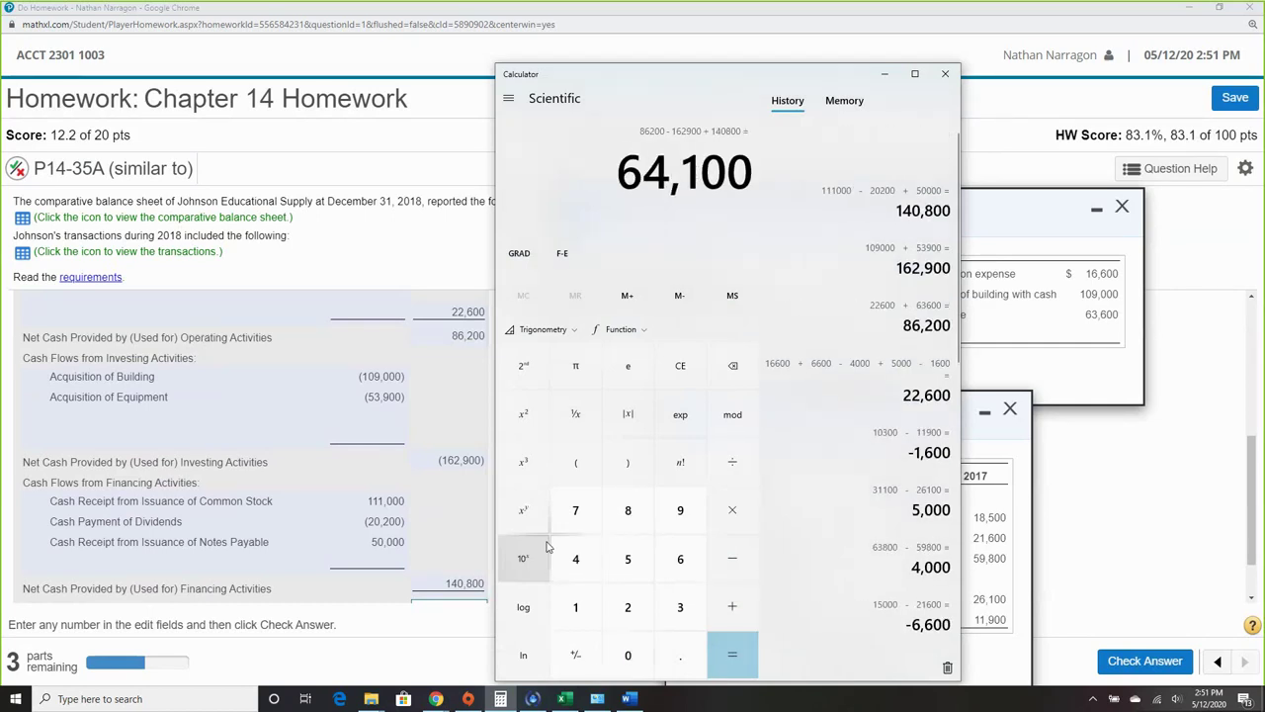
{"action": "scroll", "coordinate": [385, 541], "scroll_direction": "down", "scroll_amount": 1}
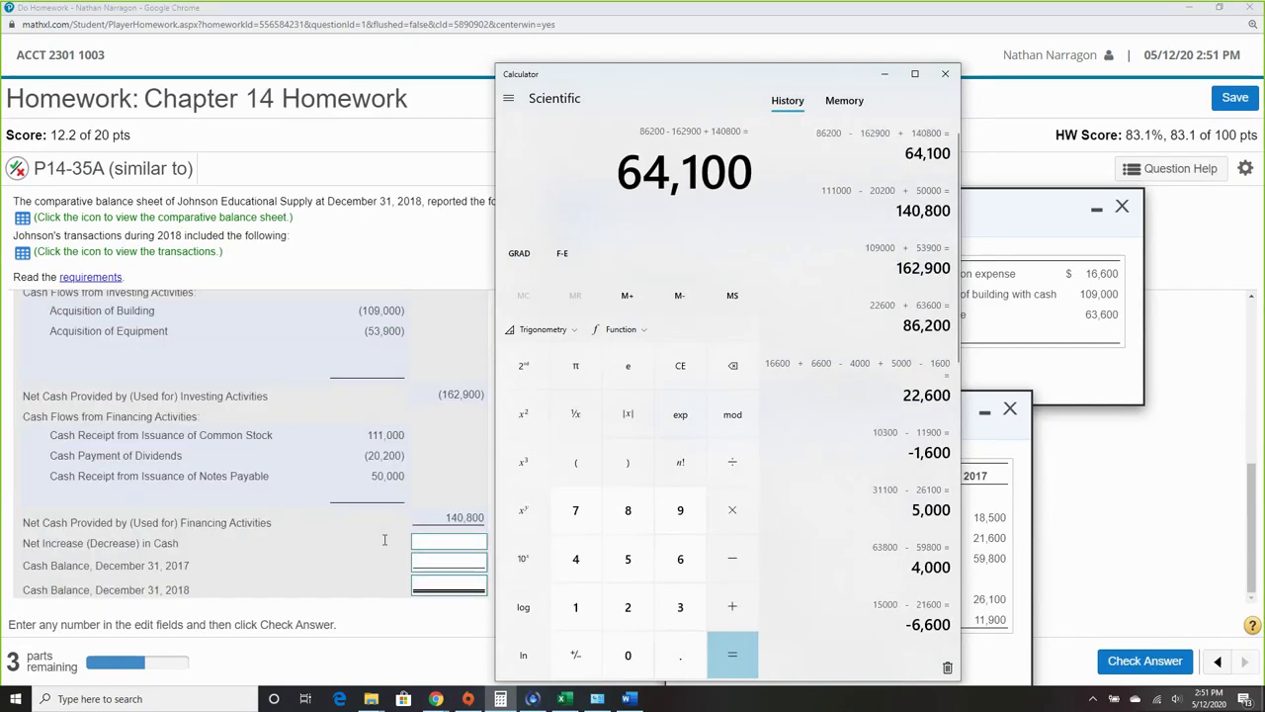
{"action": "left_click", "coordinate": [458, 540]}
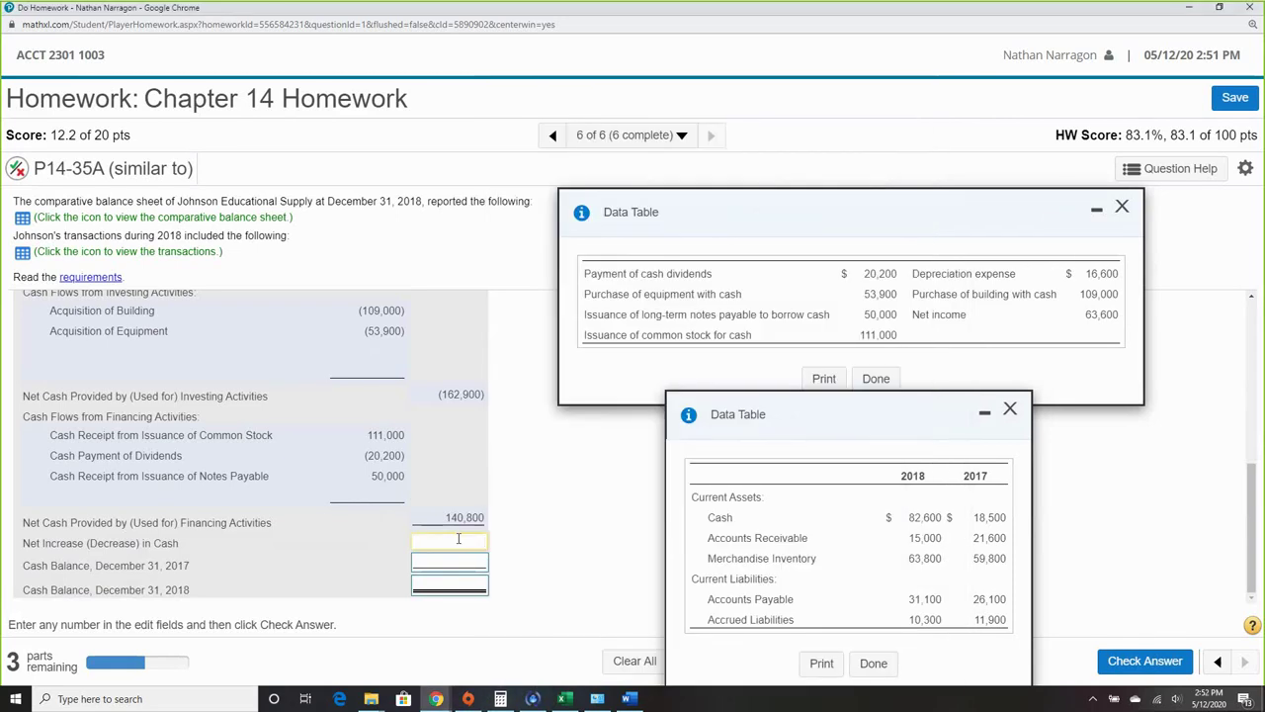
{"action": "type", "text": "64100"}
Enter cash balances of 18,500 for 2017 and 82,600 for 2018, then check.
{"action": "left_click_drag", "start_coordinate": [973, 516], "coordinate": [1009, 522]}
{"action": "left_click", "coordinate": [475, 563]}
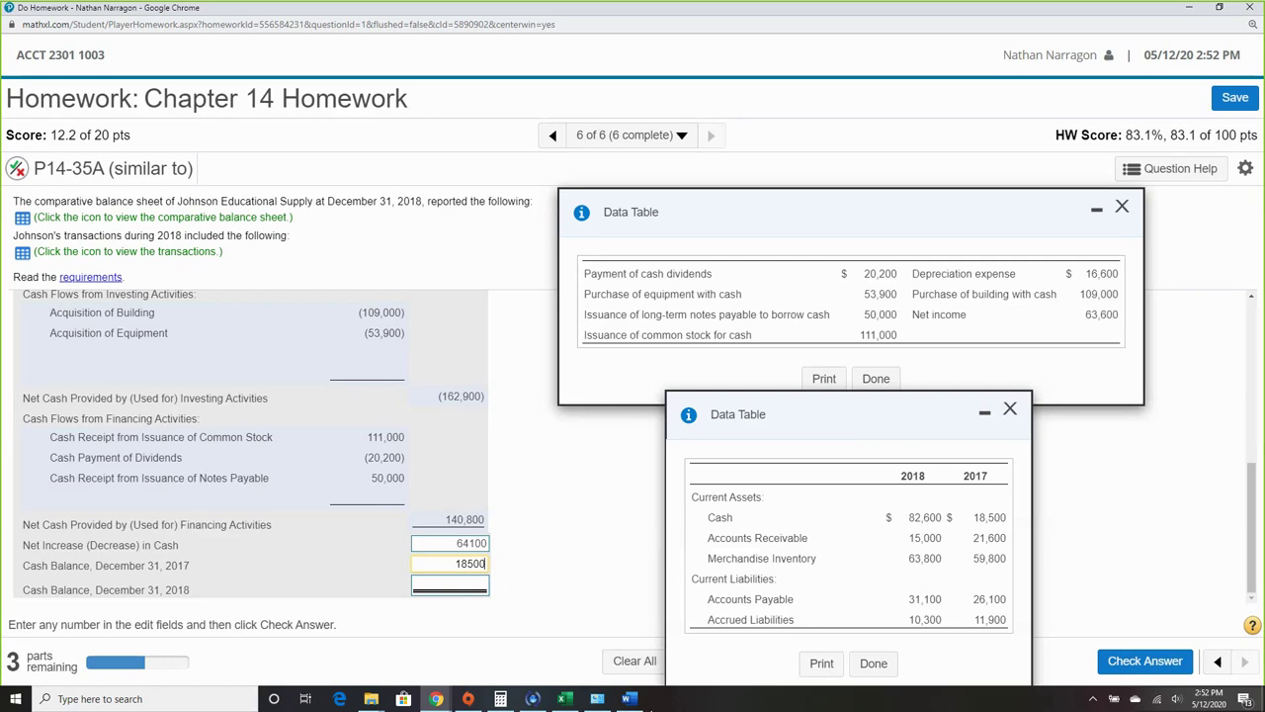
{"action": "left_click", "coordinate": [534, 699]}
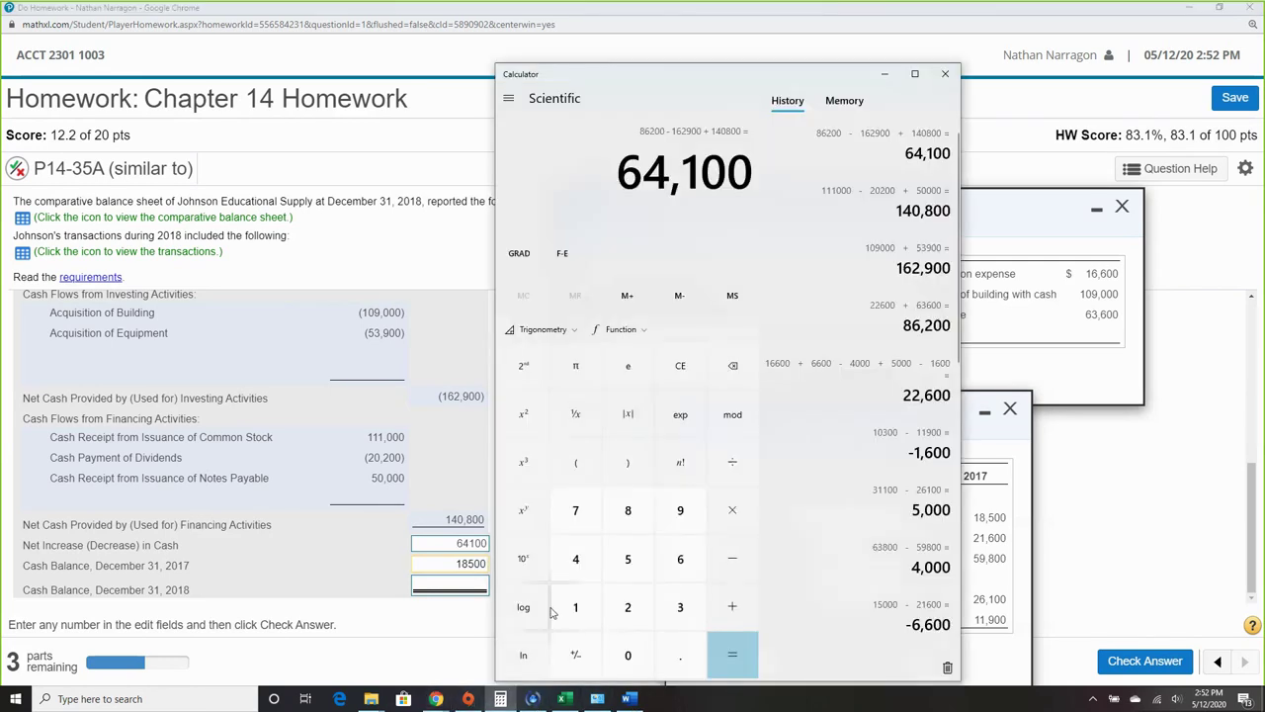
{"action": "type", "text": "64100 + 18500"}
{"action": "key", "text": "Return"}
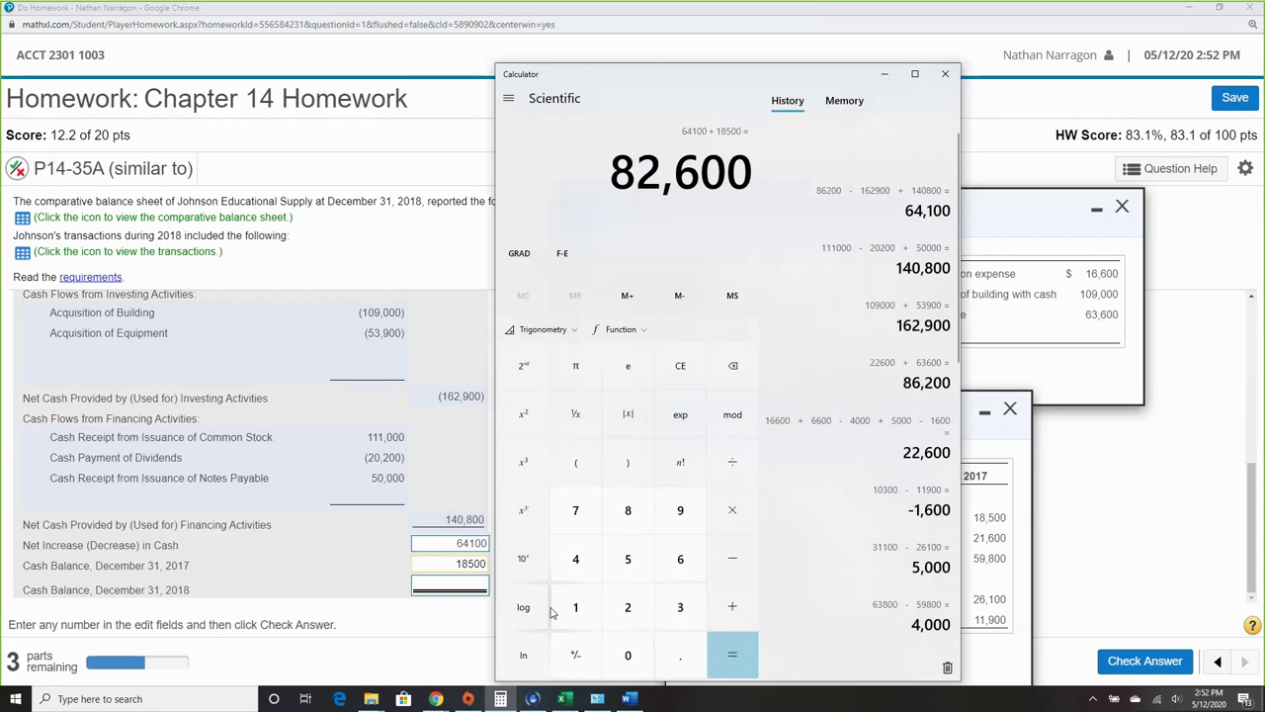
{"action": "left_click", "coordinate": [457, 587]}
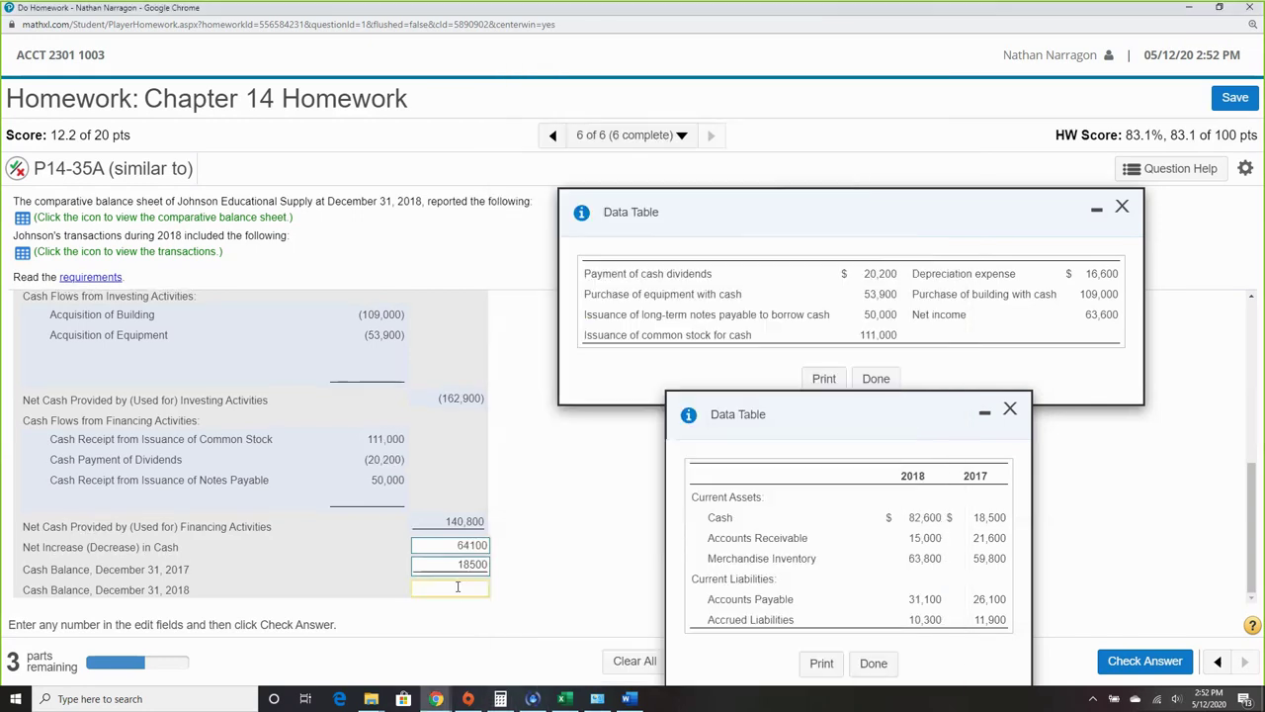
{"action": "type", "text": "82600"}
{"action": "left_click", "coordinate": [1145, 660]}
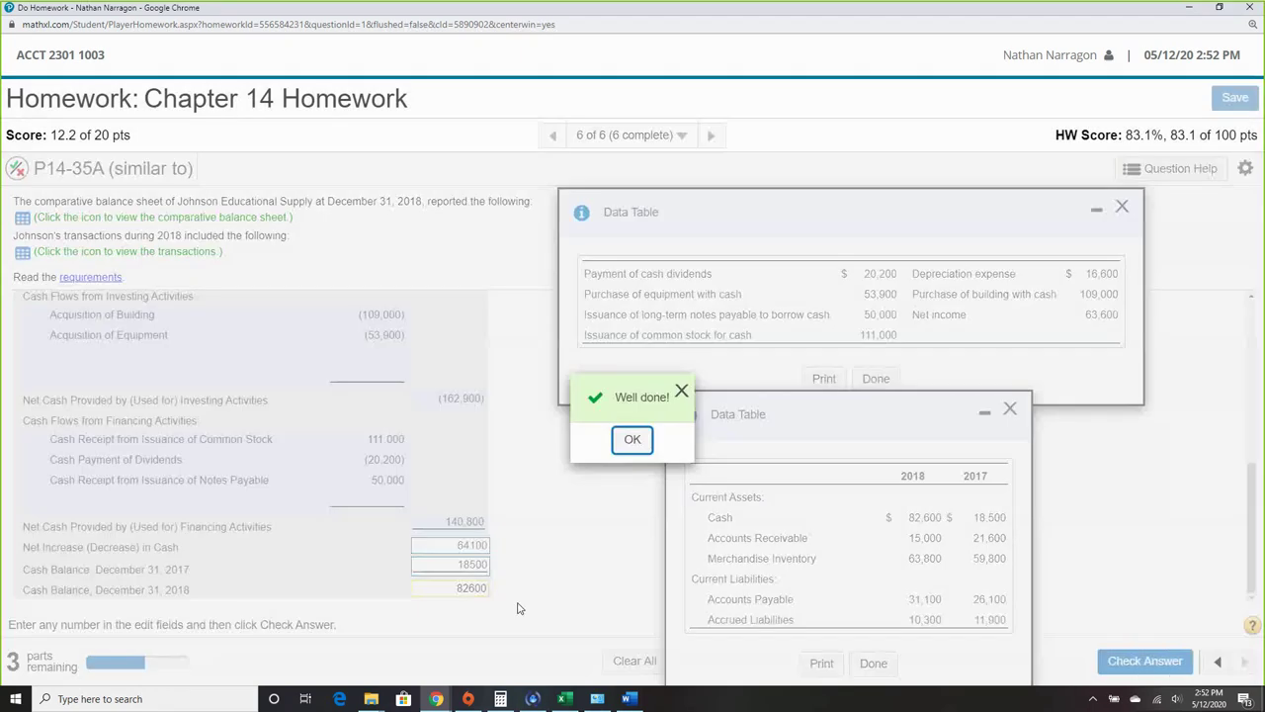
Dismiss the success message and close the balance sheet and transactions data tables.
{"action": "left_click", "coordinate": [632, 440]}
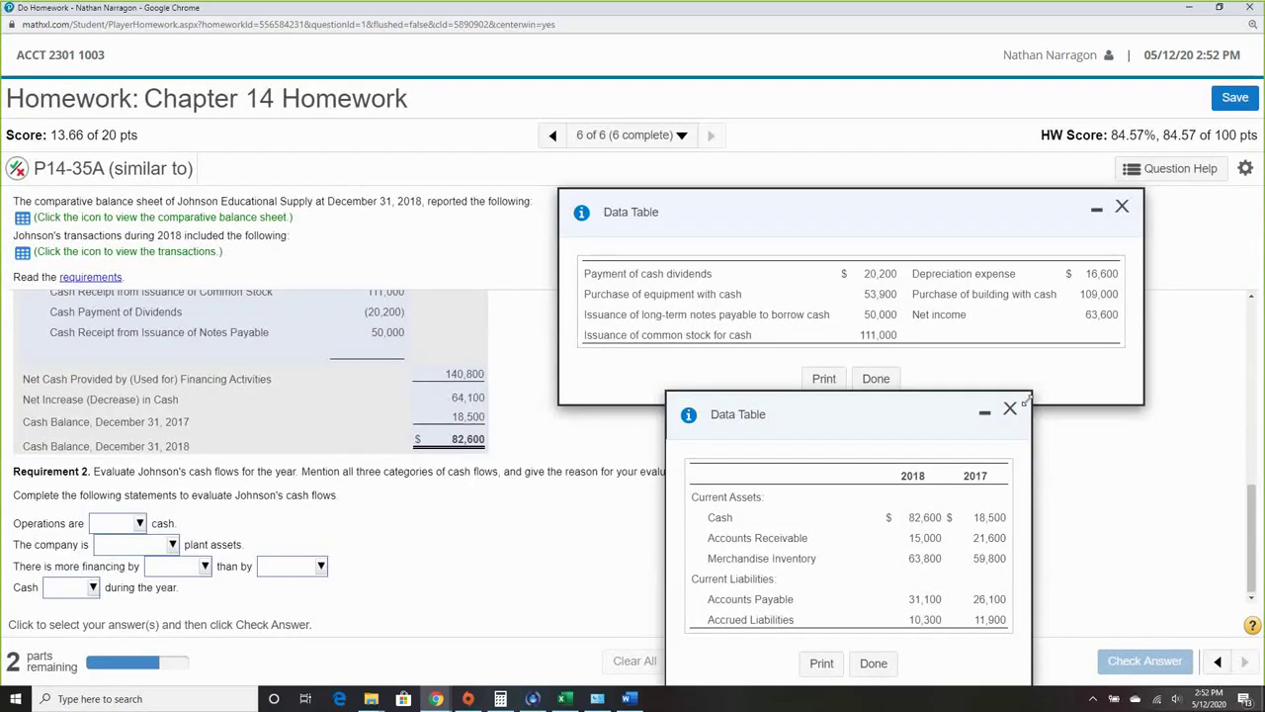
{"action": "left_click", "coordinate": [986, 411]}
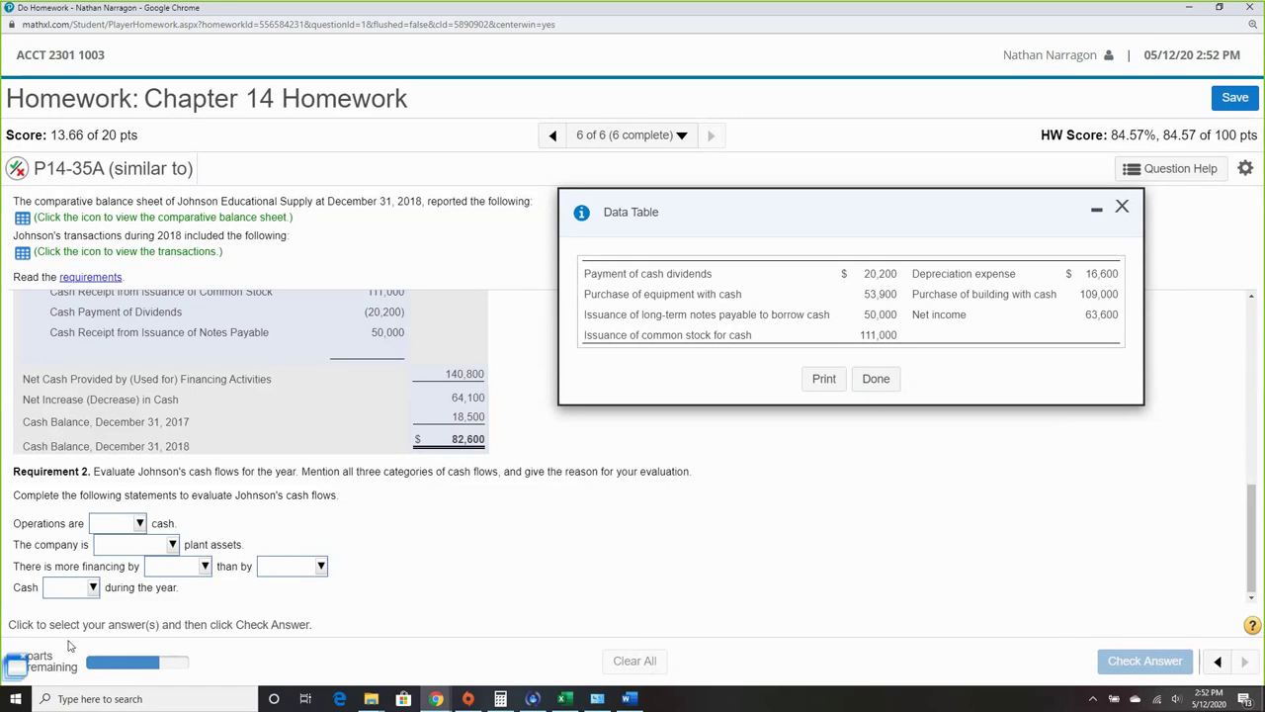
{"action": "left_click", "coordinate": [17, 663]}
{"action": "left_click", "coordinate": [680, 545]}
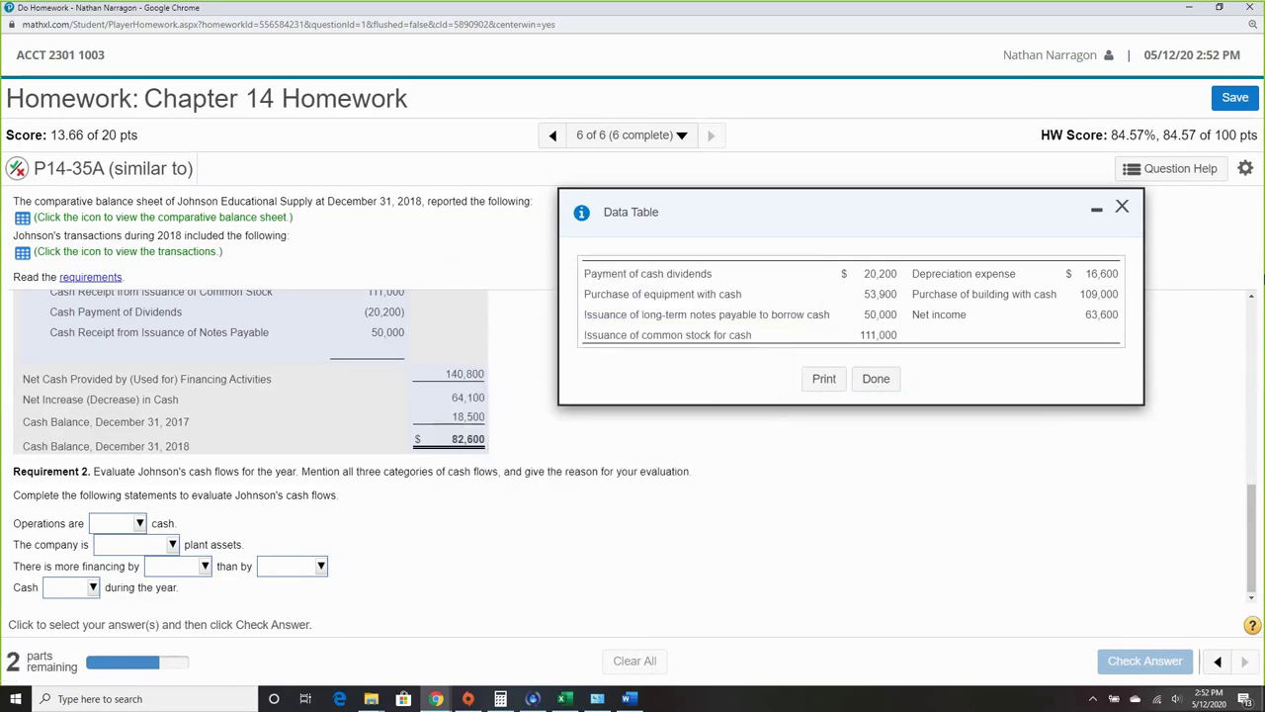
{"action": "left_click", "coordinate": [874, 386]}
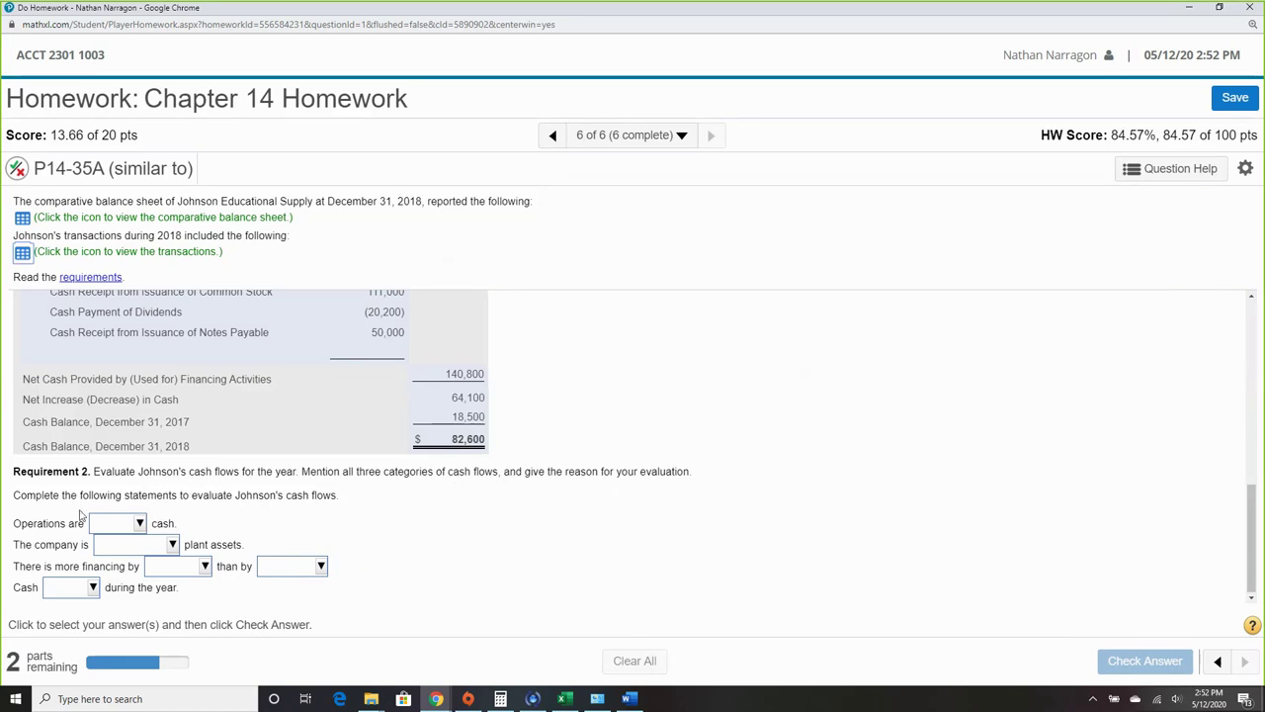
State that operations are generating cash and the company is investing in new plant assets.
{"action": "left_click", "coordinate": [139, 525]}
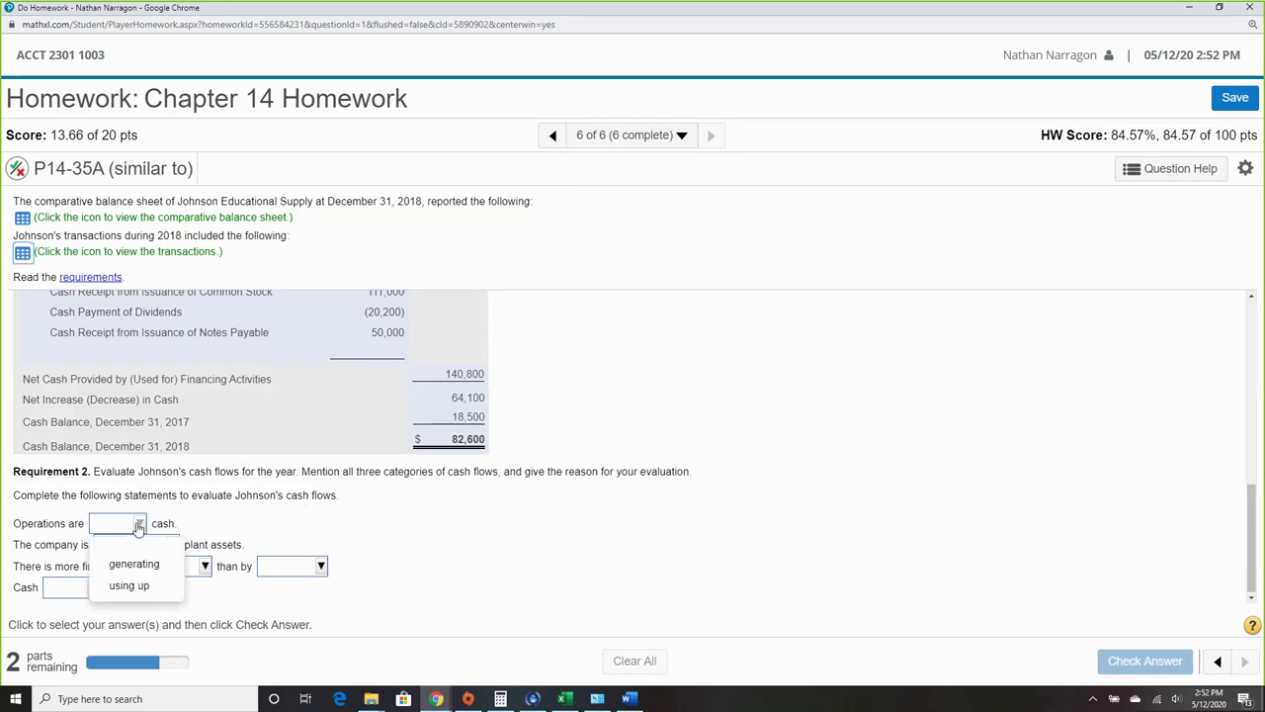
{"action": "scroll", "coordinate": [393, 528], "scroll_direction": "up", "scroll_amount": 1}
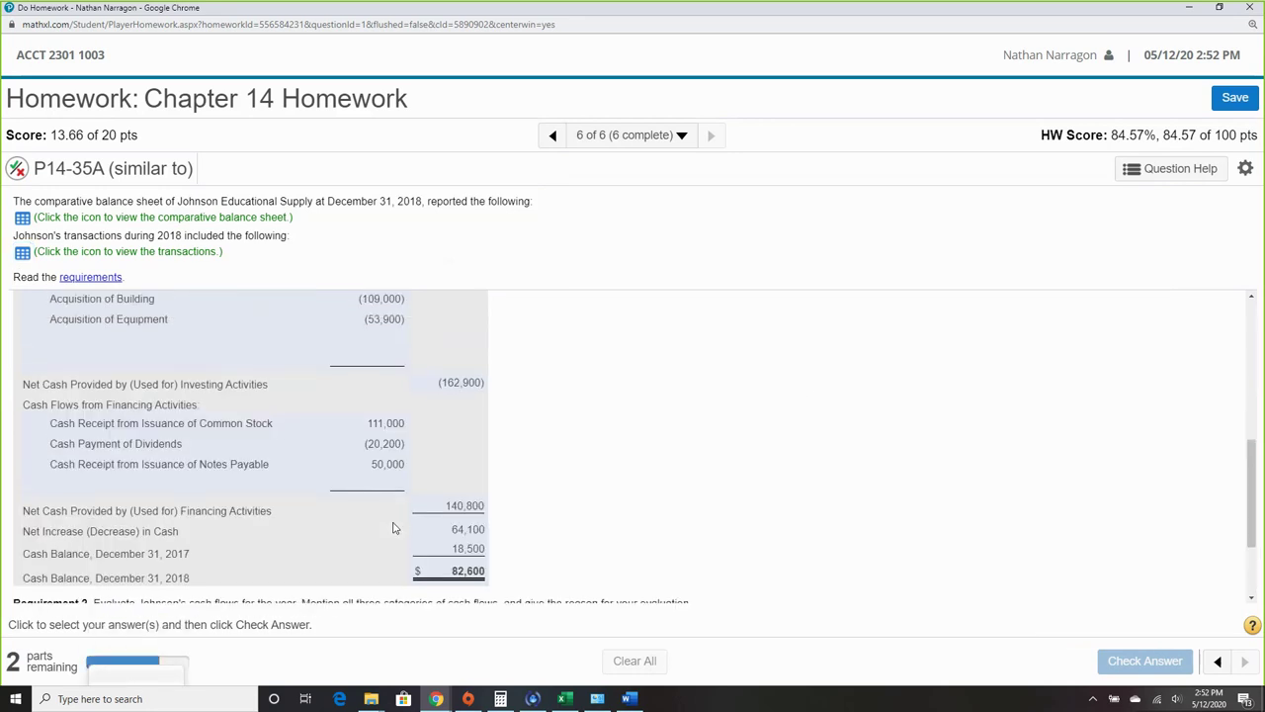
{"action": "scroll", "coordinate": [392, 528], "scroll_direction": "up", "scroll_amount": 2}
{"action": "scroll", "coordinate": [393, 528], "scroll_direction": "down", "scroll_amount": 3}
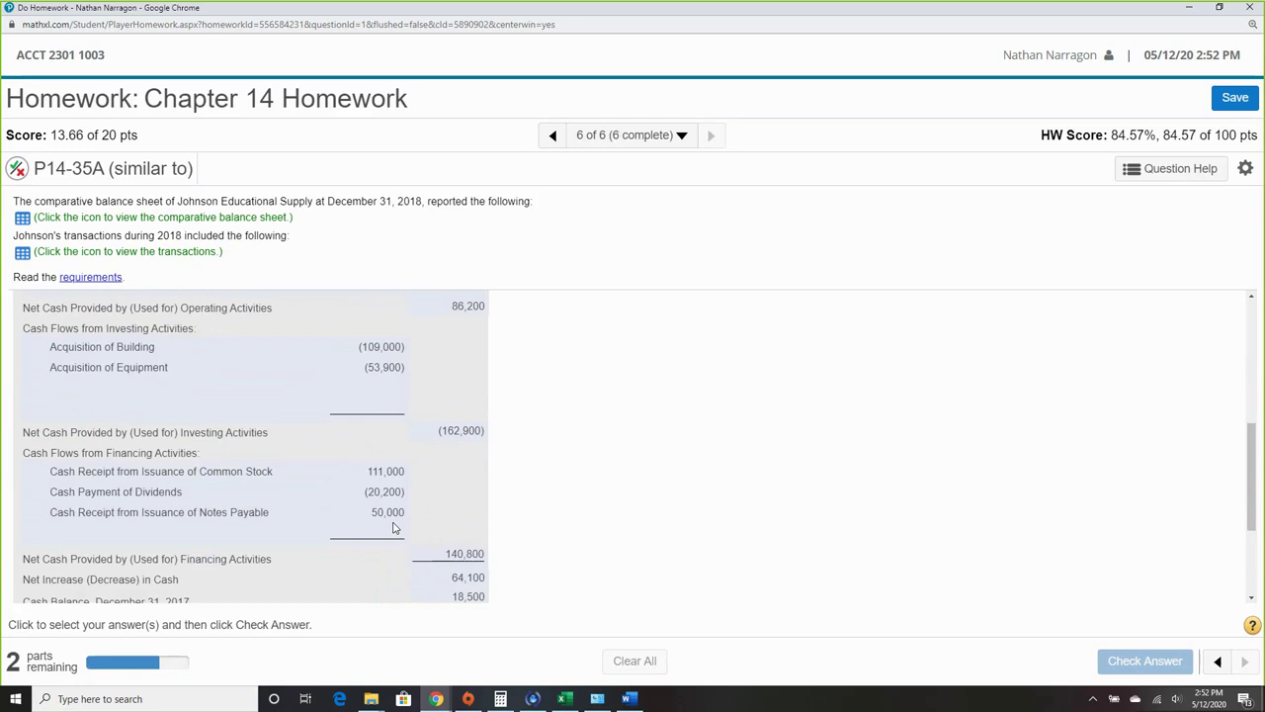
{"action": "left_click", "coordinate": [124, 553]}
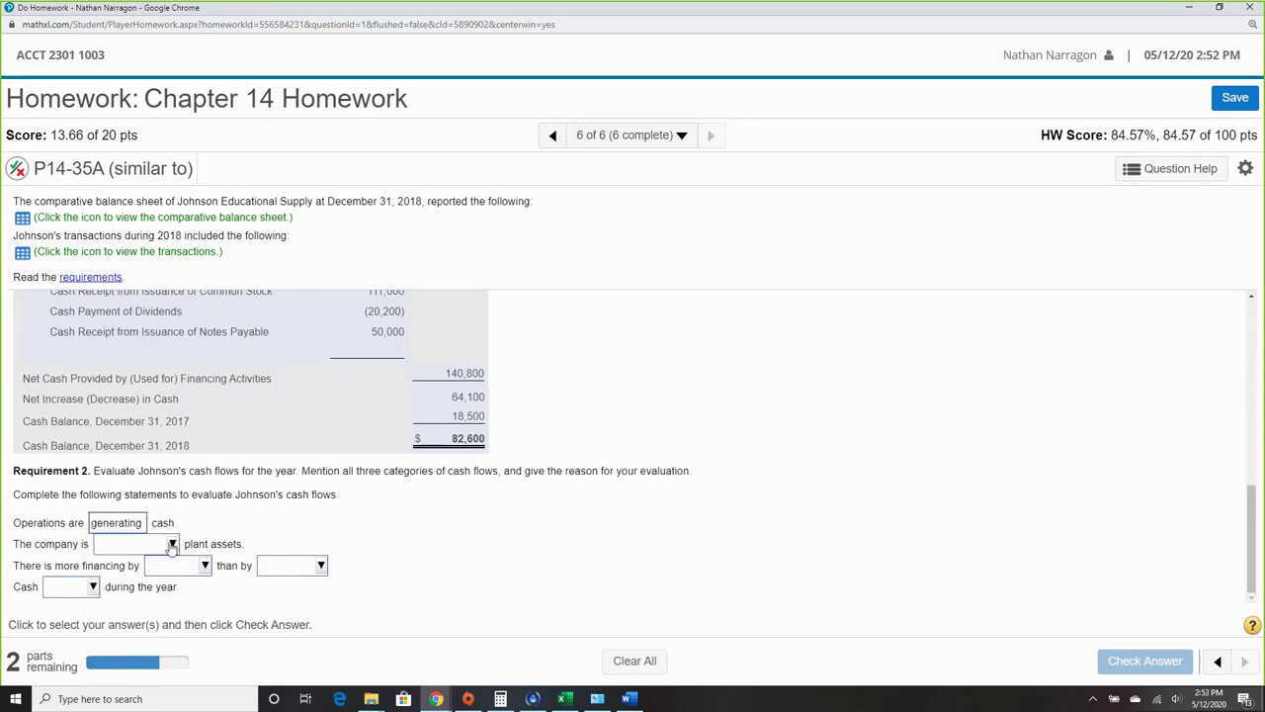
{"action": "left_click", "coordinate": [174, 545]}
{"action": "left_click", "coordinate": [191, 607]}
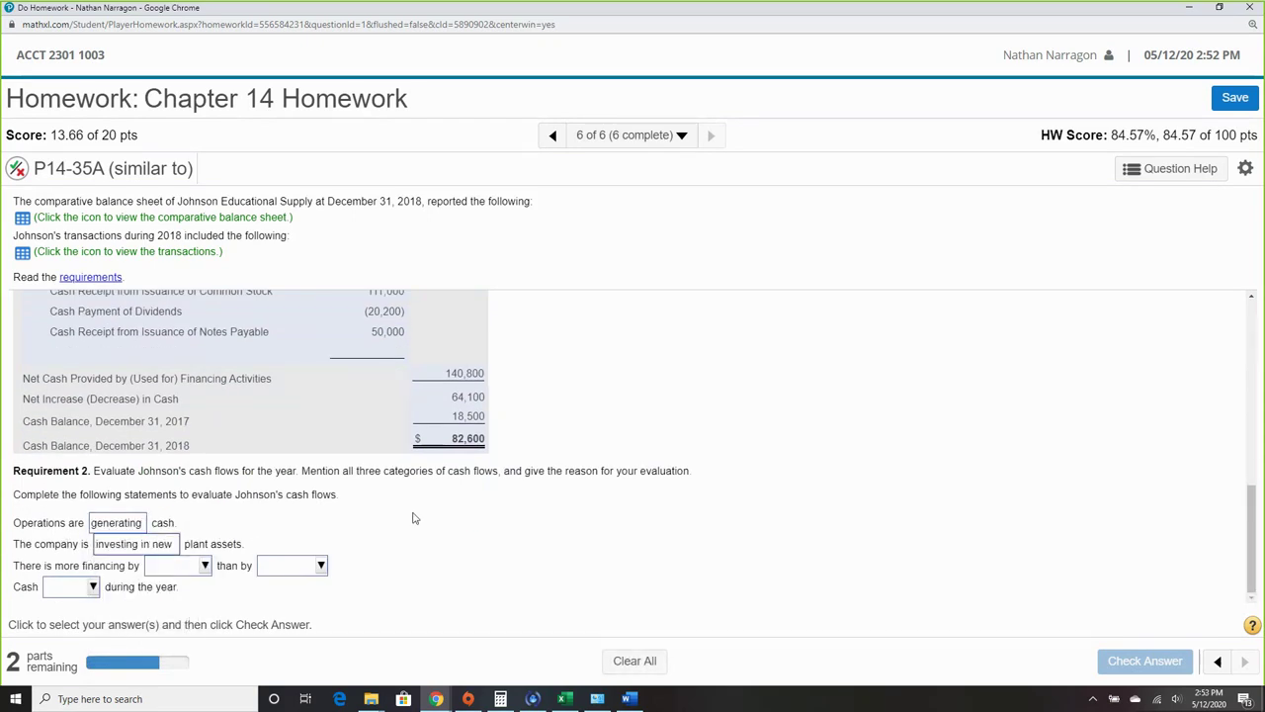
{"action": "scroll", "coordinate": [418, 513], "scroll_direction": "up", "scroll_amount": 3}
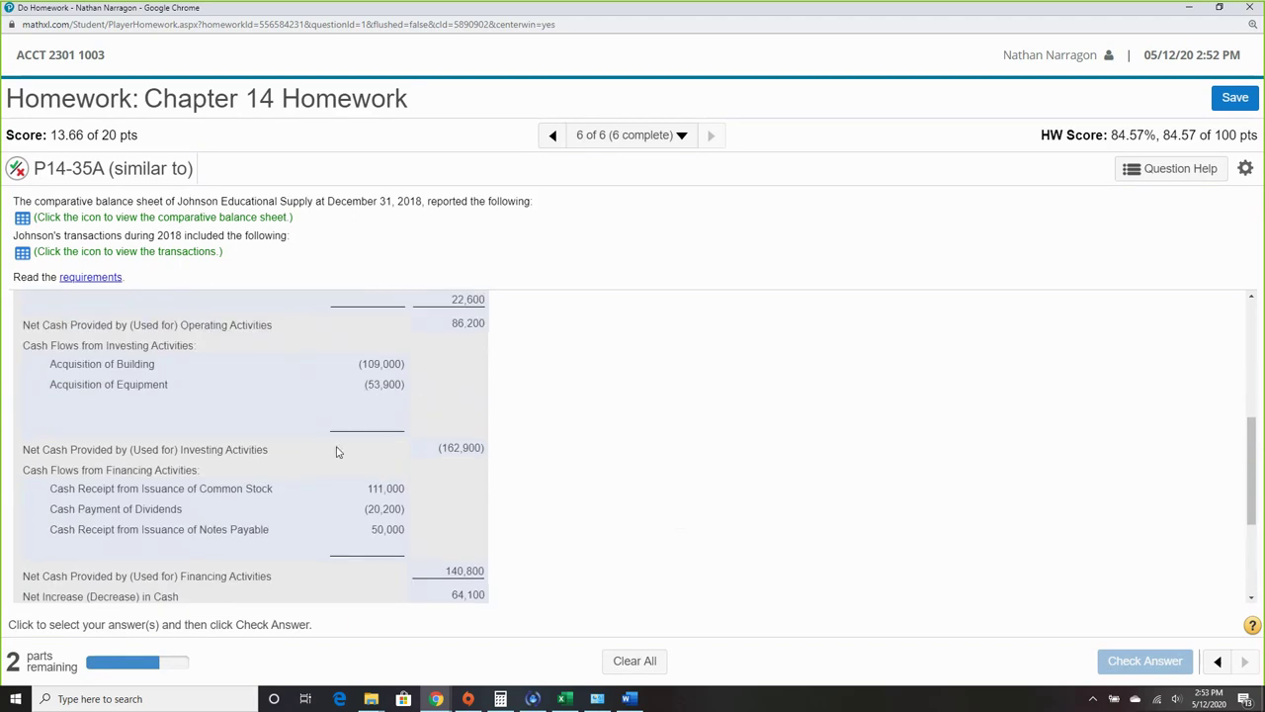
{"action": "scroll", "coordinate": [397, 440], "scroll_direction": "down", "scroll_amount": 3}
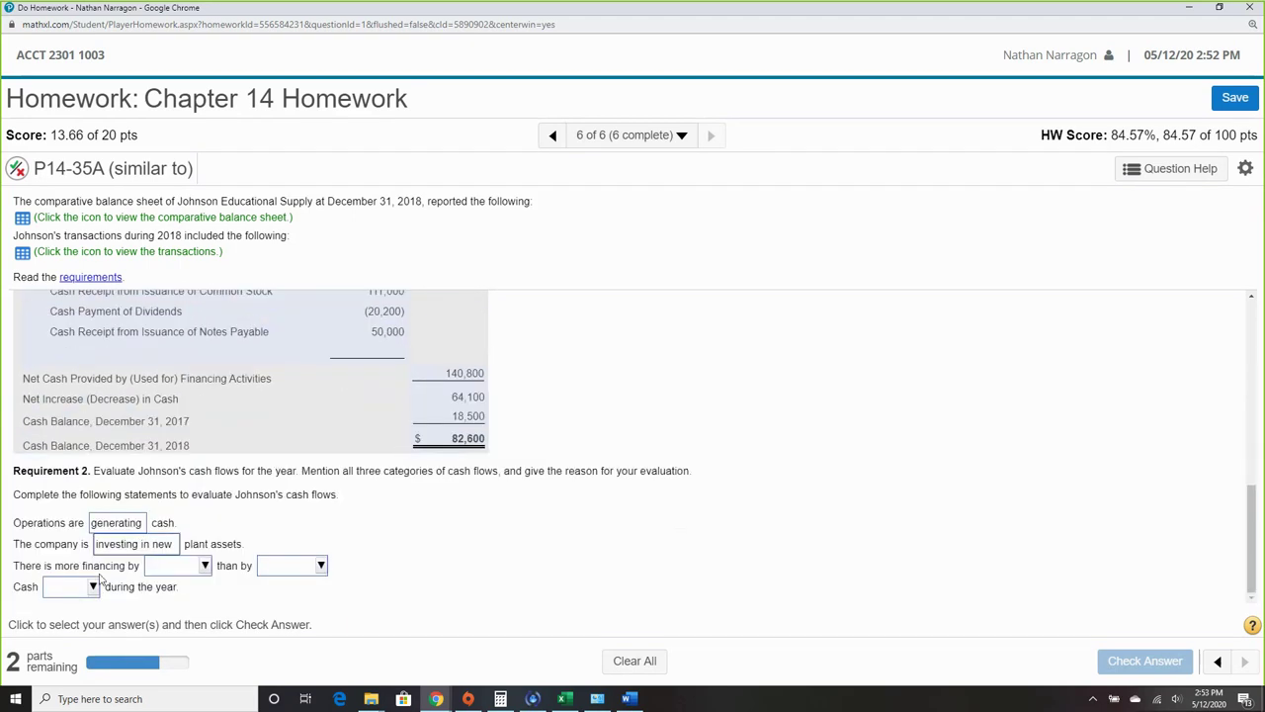
Answer more financing by issuing stock than borrowing and cash increased, then submit for checking.
{"action": "left_click", "coordinate": [206, 566]}
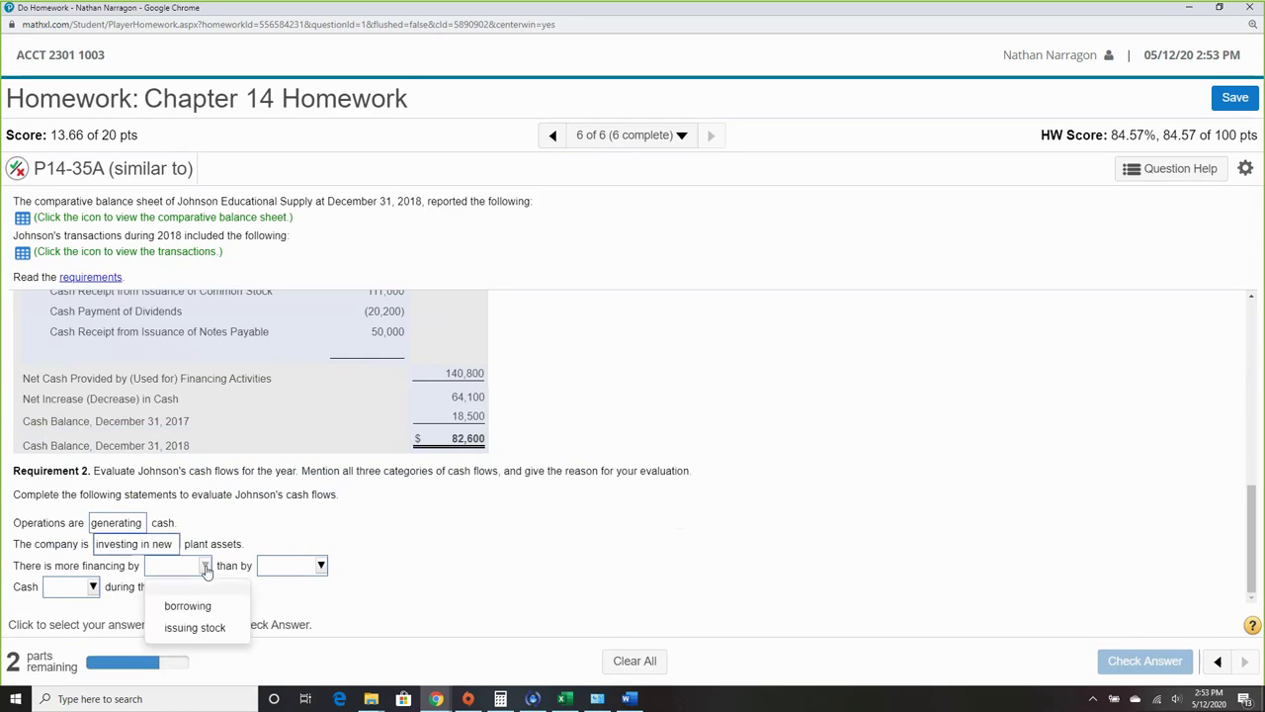
{"action": "left_click", "coordinate": [213, 629]}
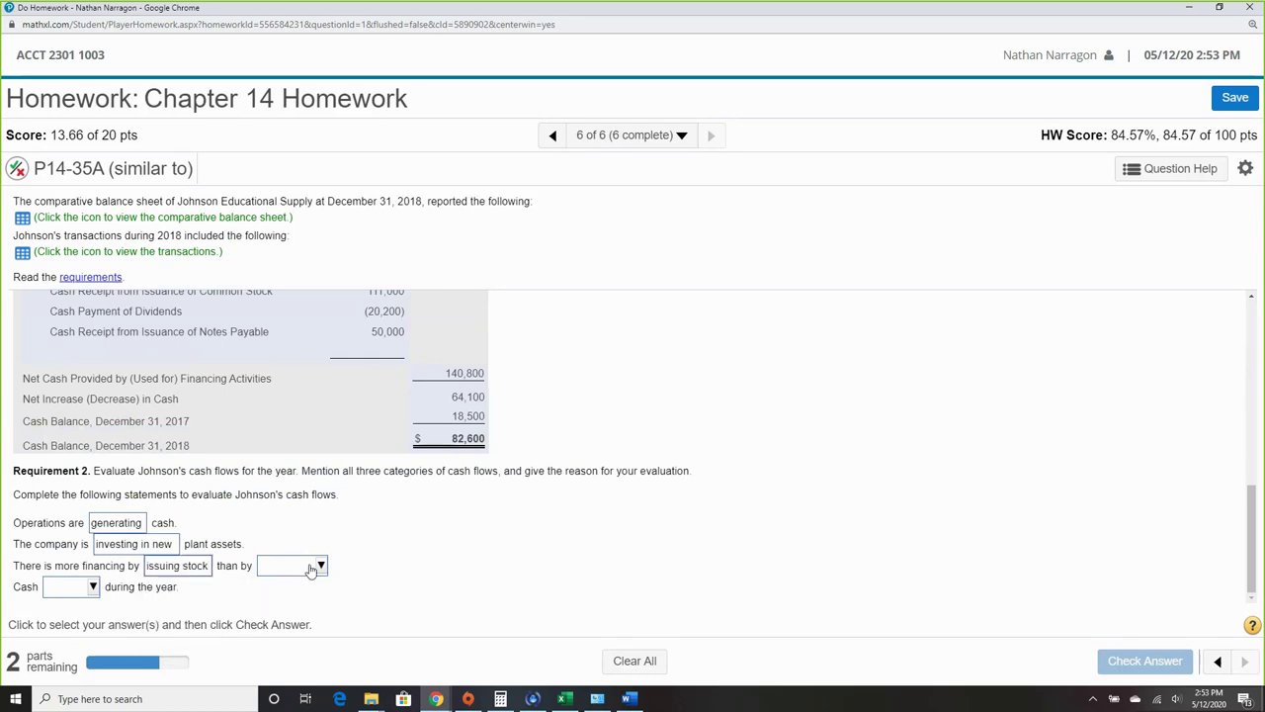
{"action": "left_click", "coordinate": [308, 566]}
{"action": "left_click", "coordinate": [300, 606]}
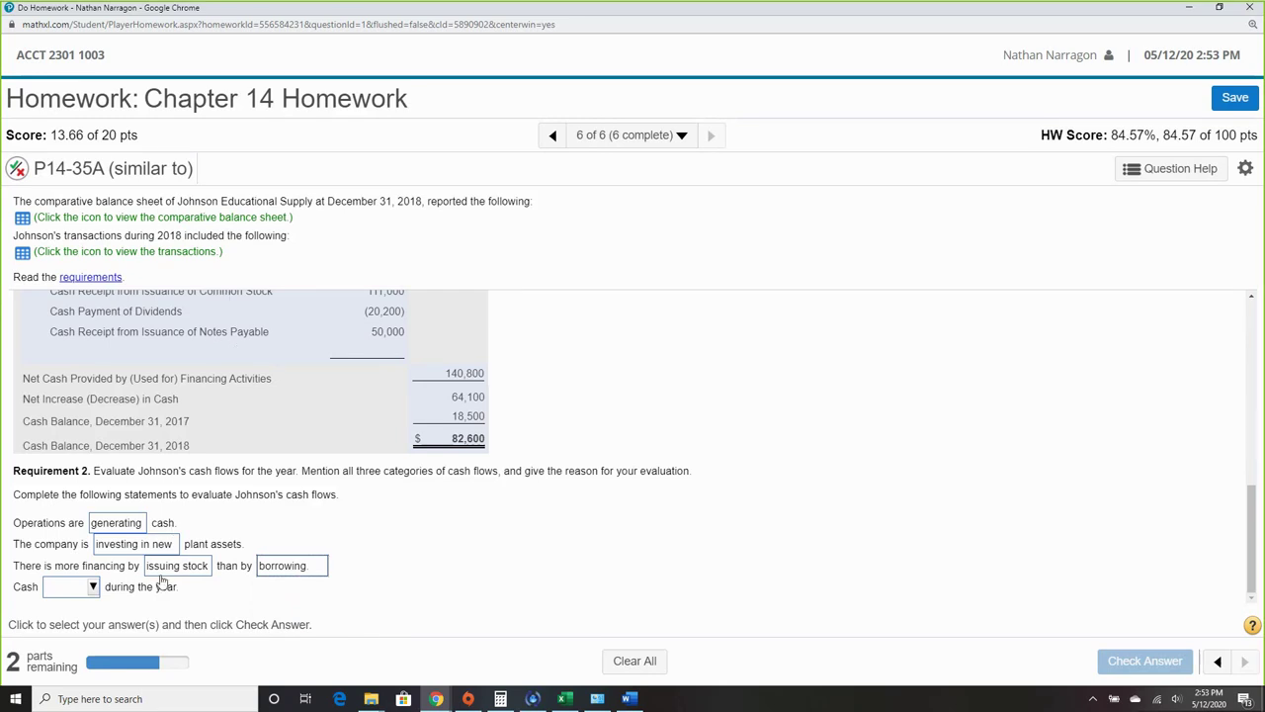
{"action": "left_click", "coordinate": [95, 588]}
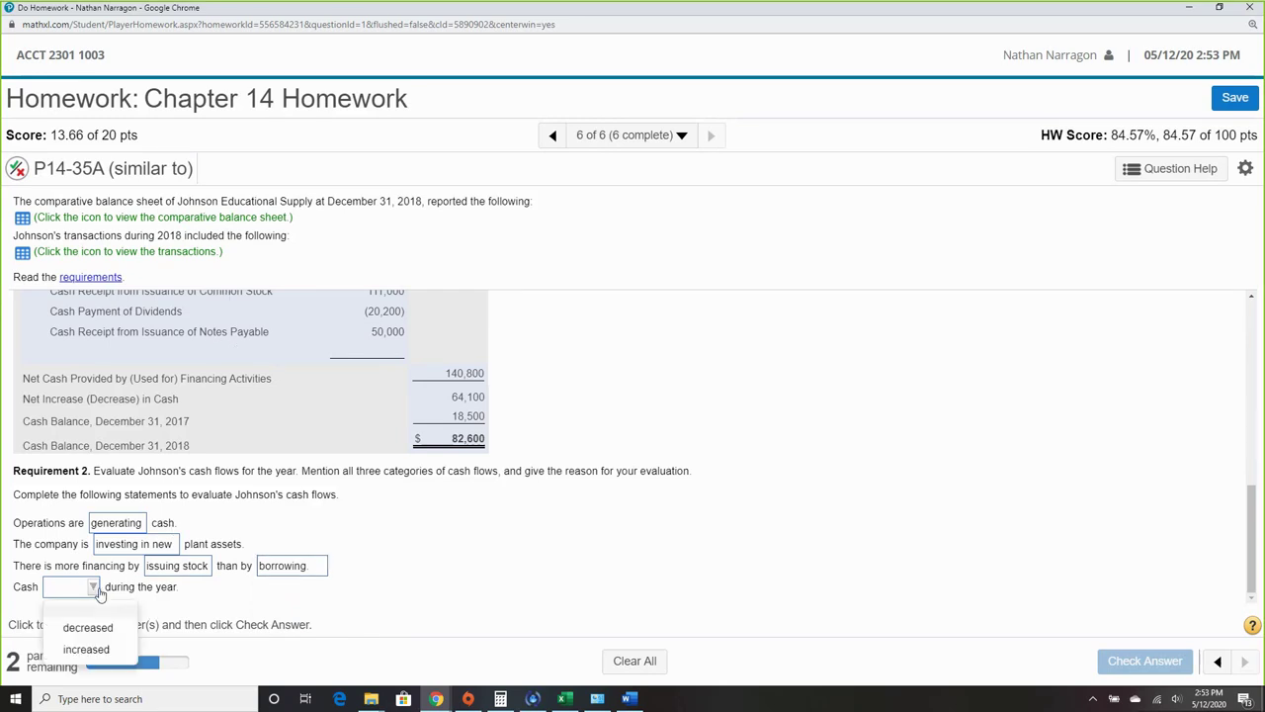
{"action": "left_click", "coordinate": [109, 649]}
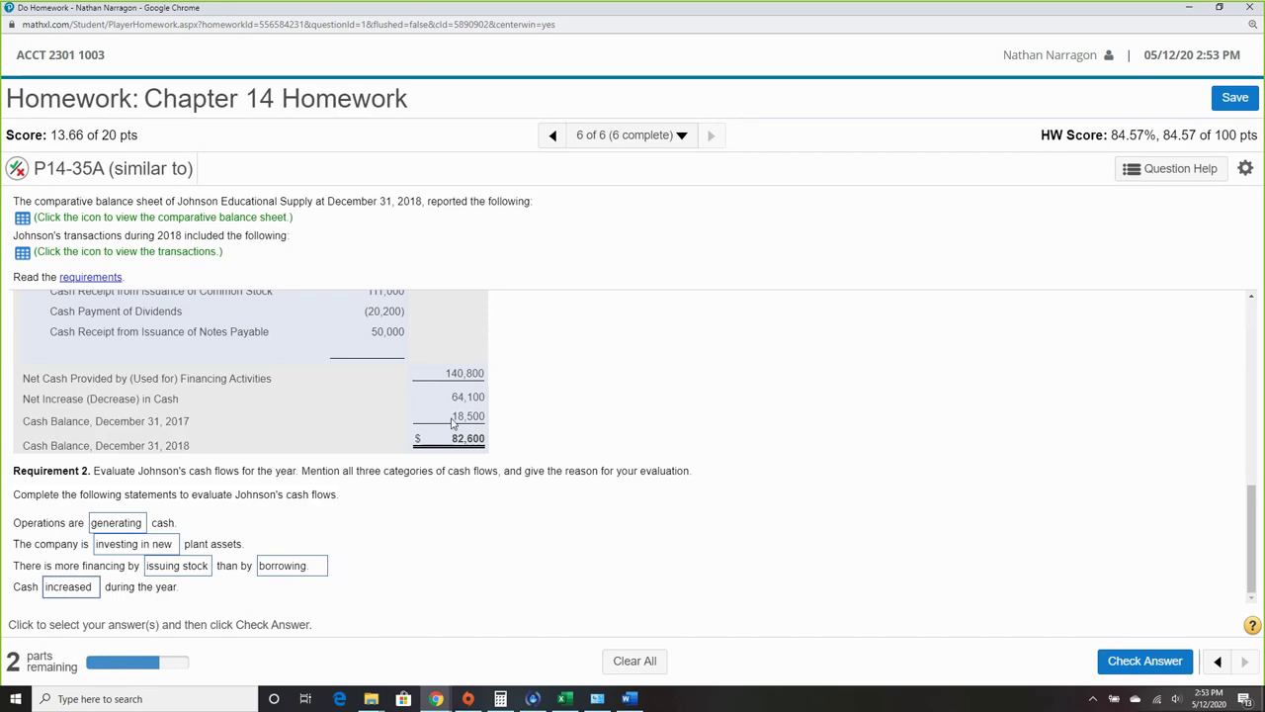
{"action": "left_click", "coordinate": [1127, 660]}
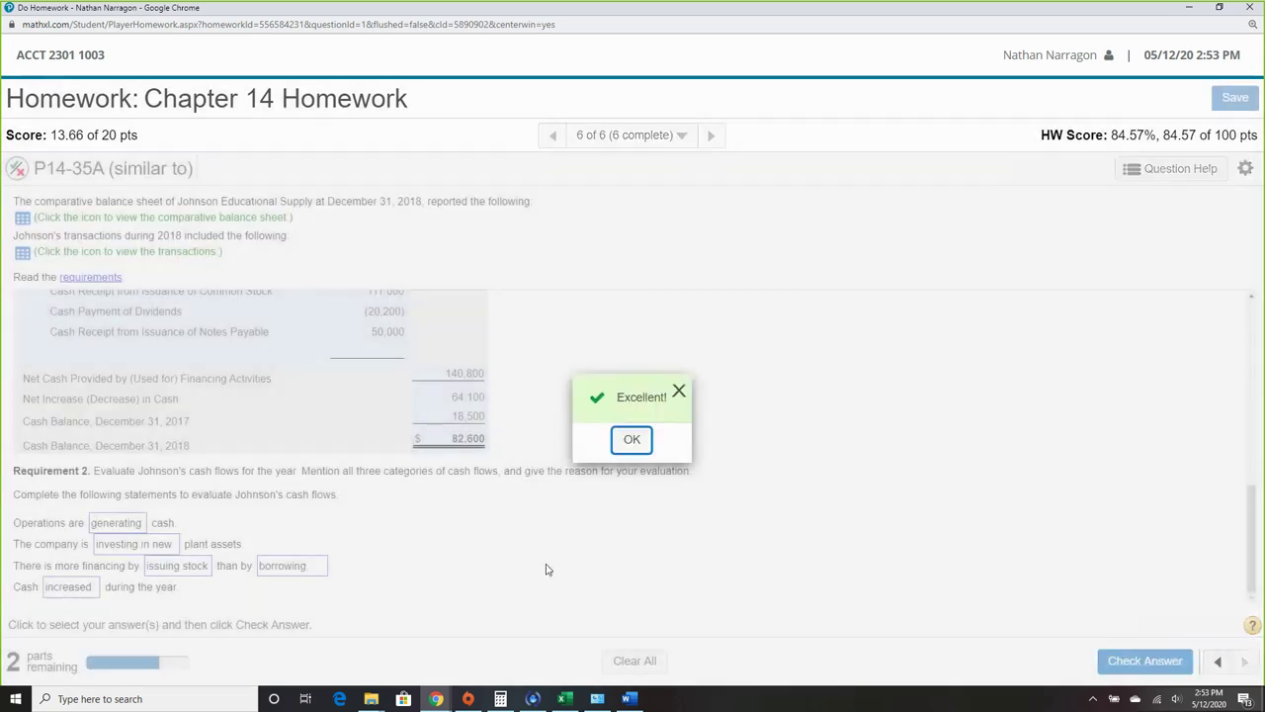
{"action": "left_click", "coordinate": [633, 442]}
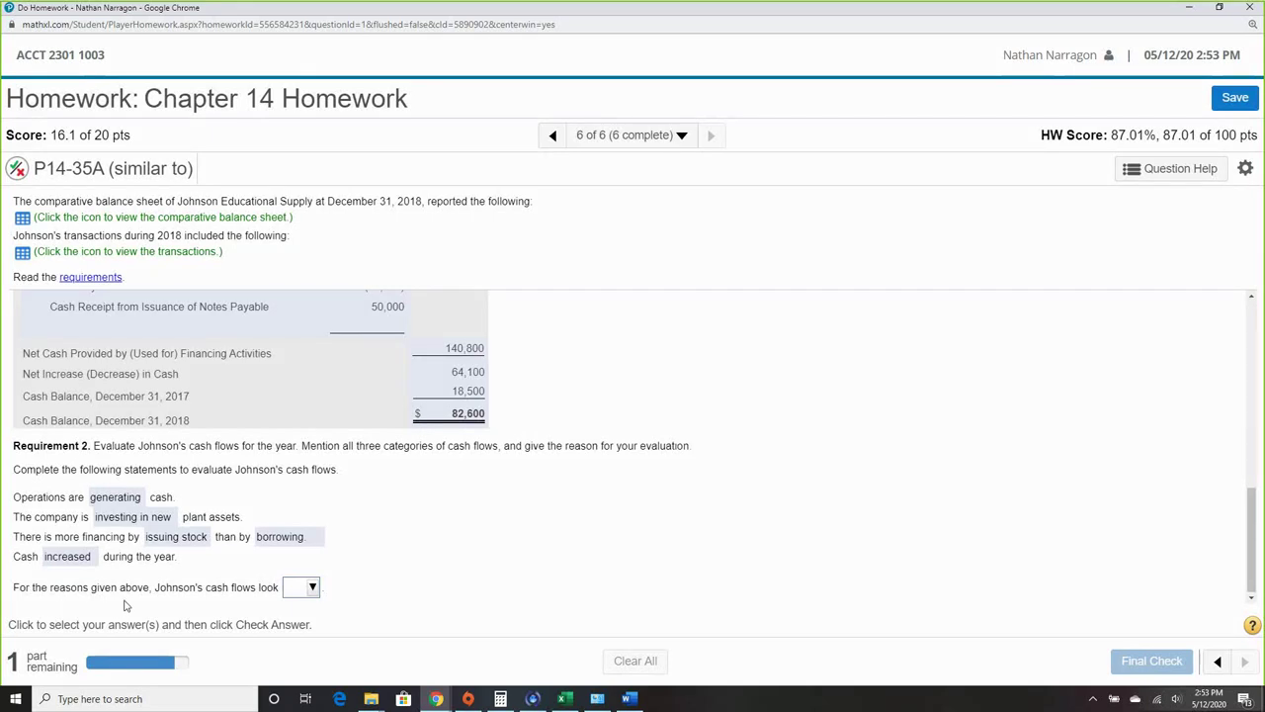
Judge Johnson's cash flows as strong, submit the final check, and dismiss the Good job message.
{"action": "left_click", "coordinate": [311, 588]}
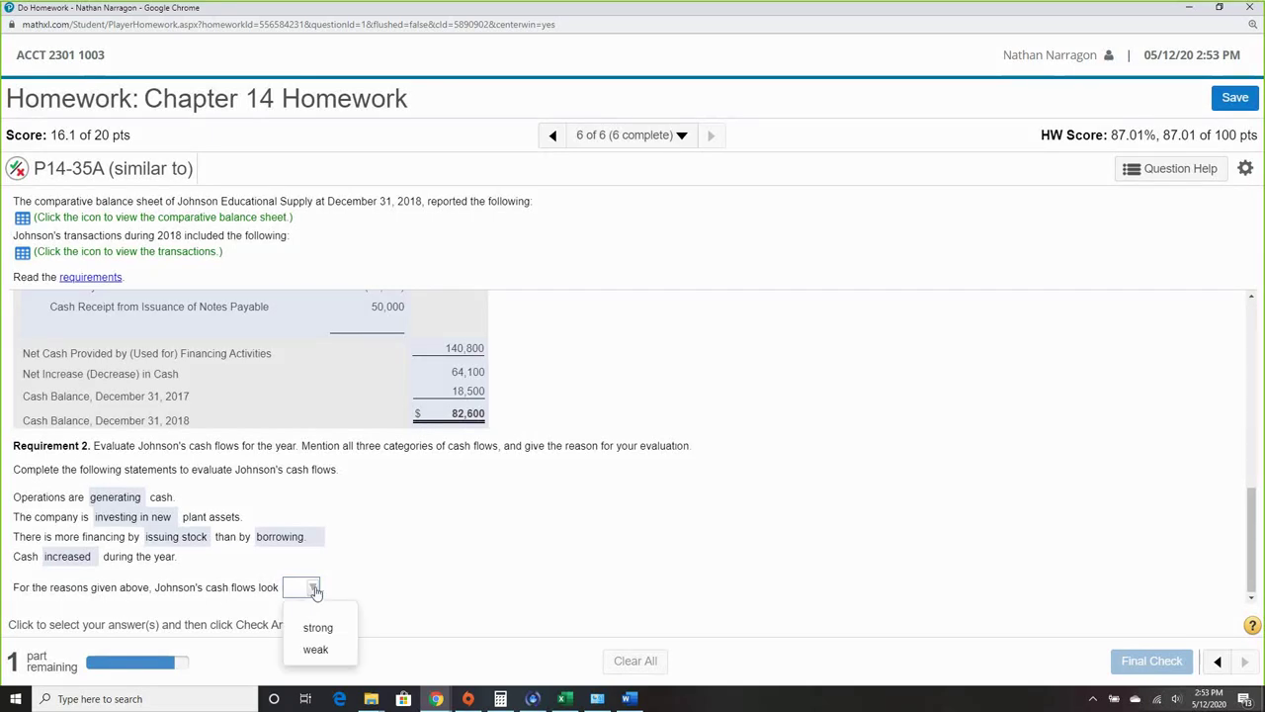
{"action": "left_click", "coordinate": [319, 629]}
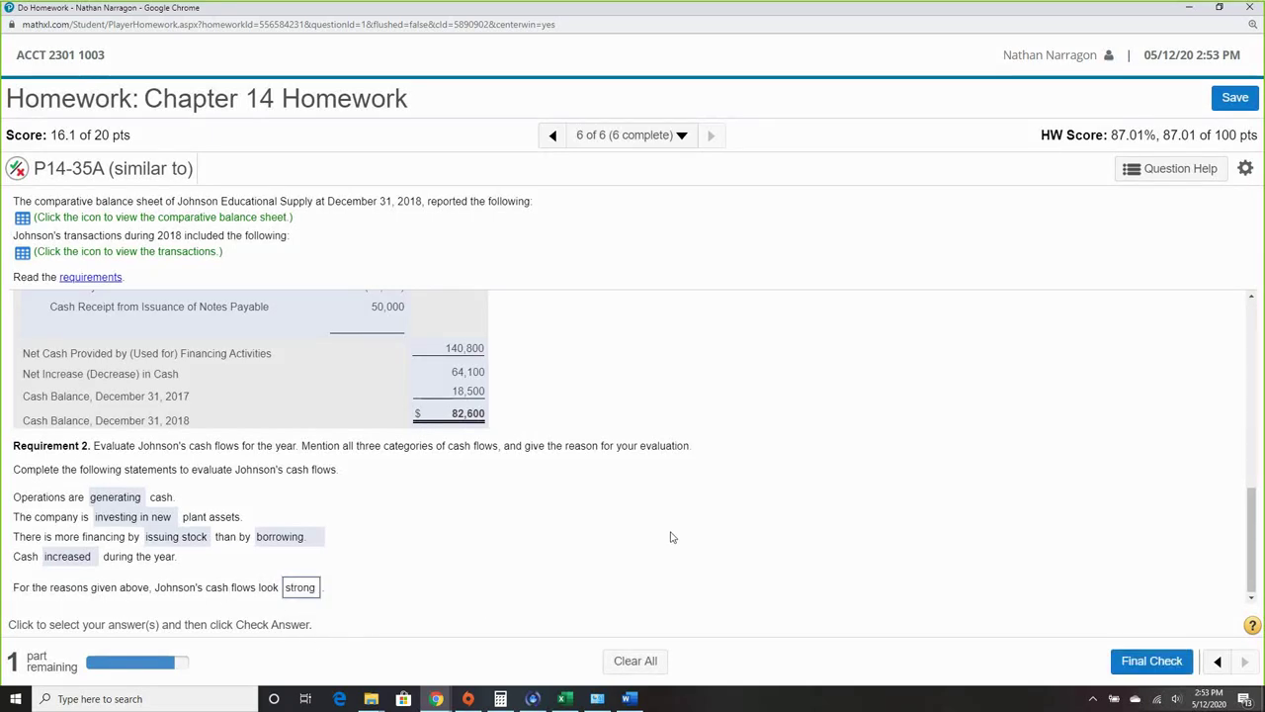
{"action": "left_click", "coordinate": [1121, 665]}
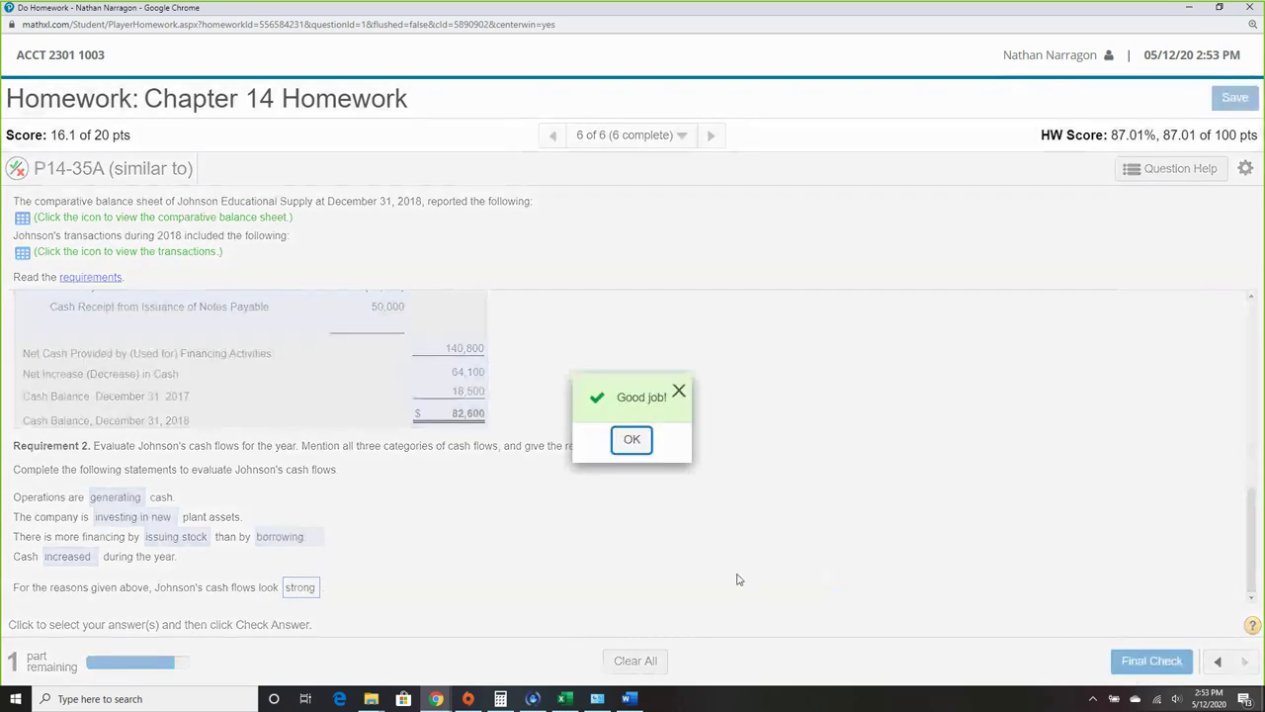
{"action": "left_click", "coordinate": [640, 443]}
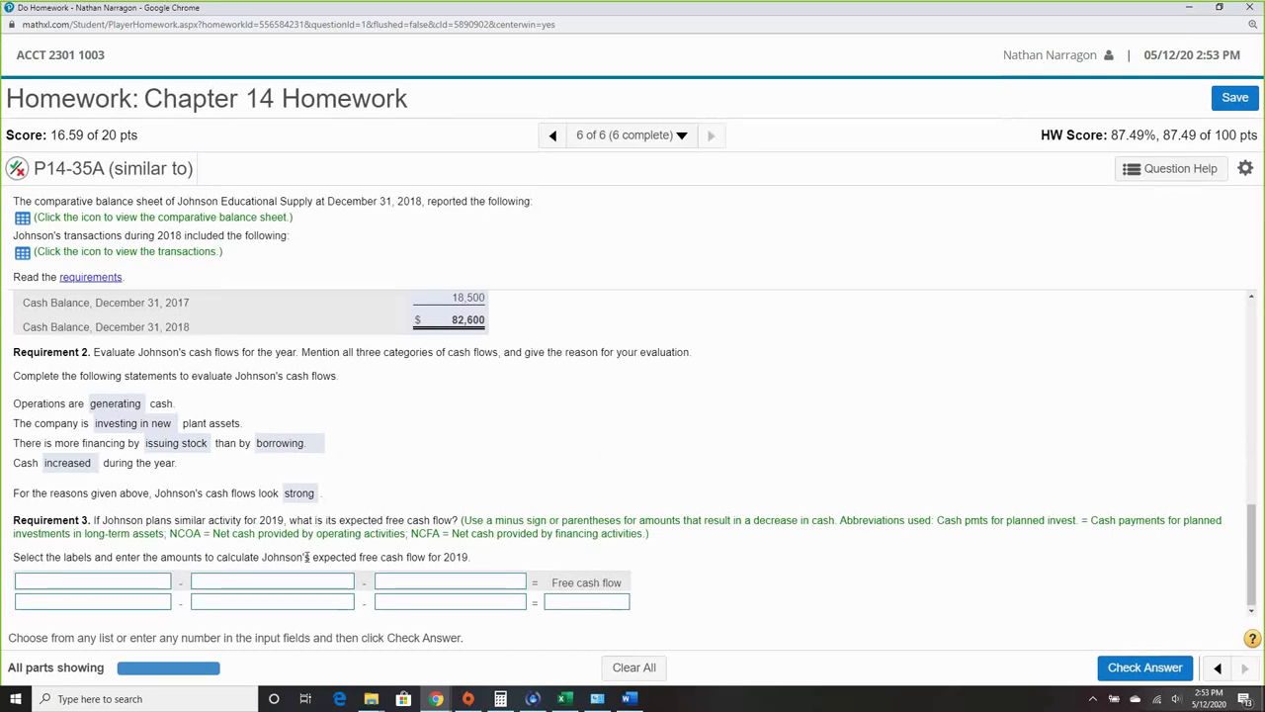
Label the formula terms NCOA, Cash pmts for planned invest., and Cash dividends.
{"action": "left_click", "coordinate": [116, 583]}
{"action": "left_click", "coordinate": [109, 667]}
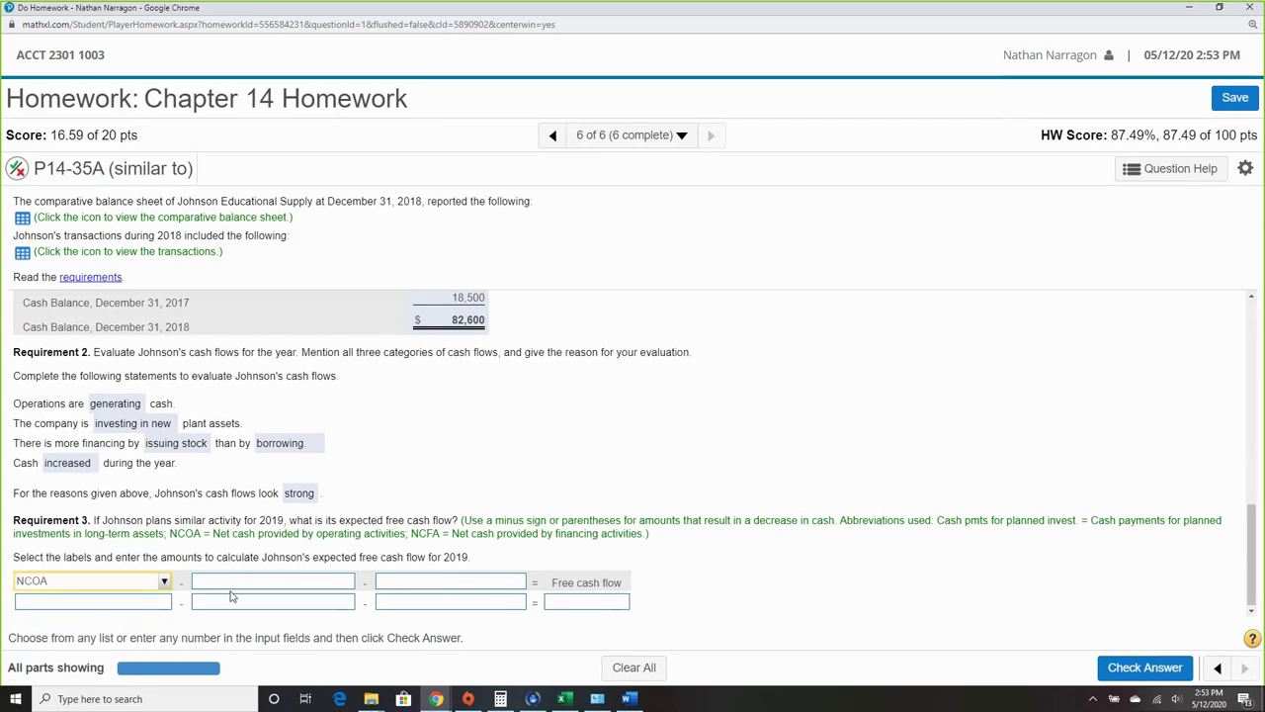
{"action": "left_click", "coordinate": [279, 590]}
{"action": "left_click", "coordinate": [331, 634]}
{"action": "left_click", "coordinate": [427, 584]}
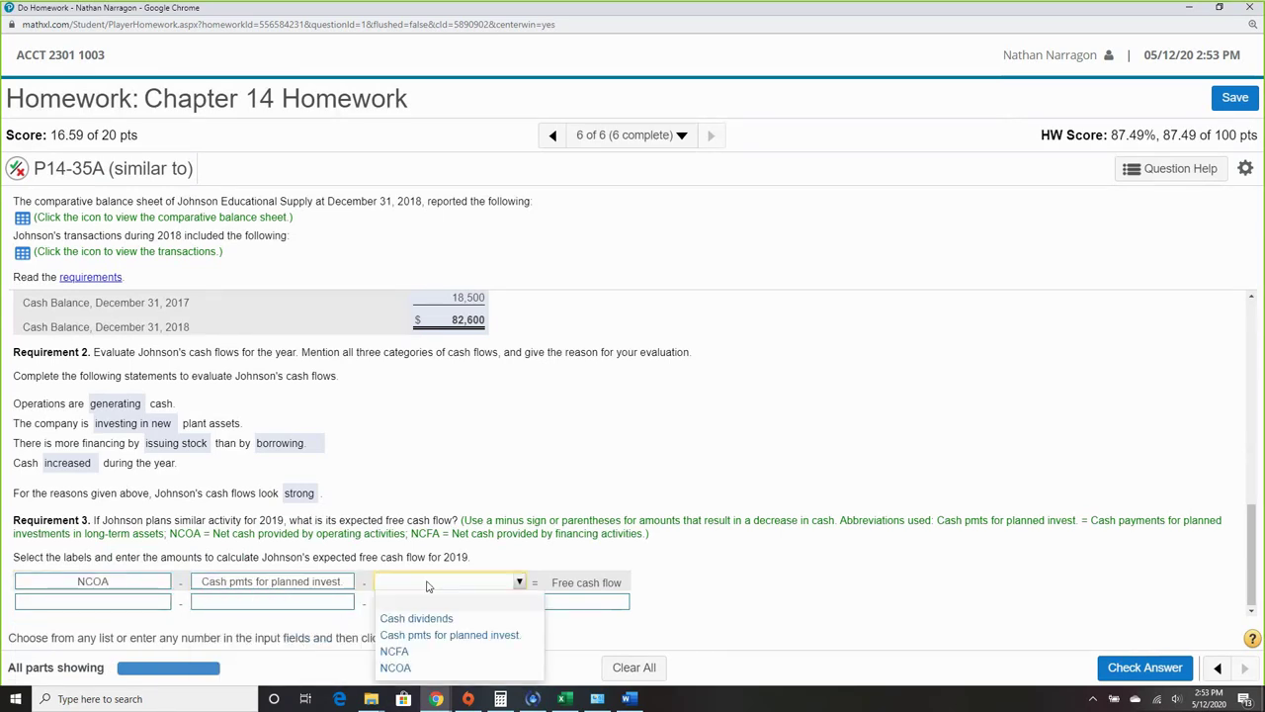
{"action": "left_click", "coordinate": [451, 619]}
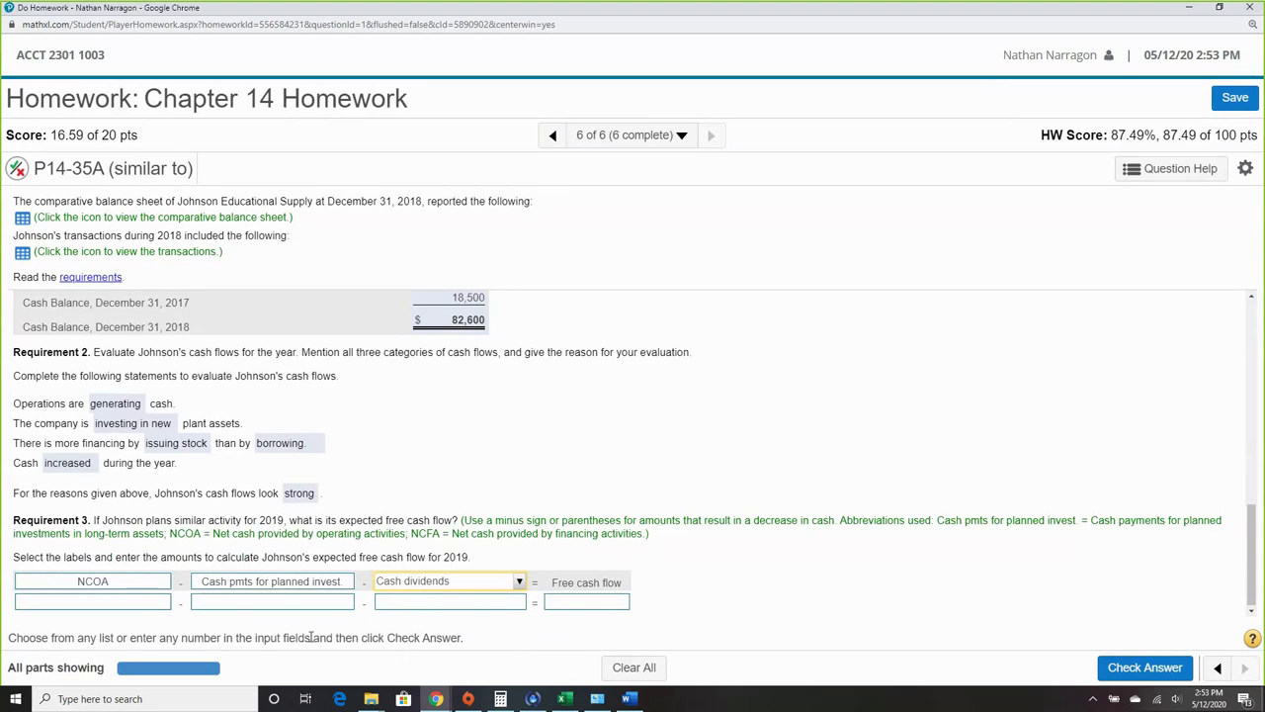
Select the NCOA amount field and review the 2018 transactions and comparative balance sheet tables.
{"action": "left_click", "coordinate": [155, 607]}
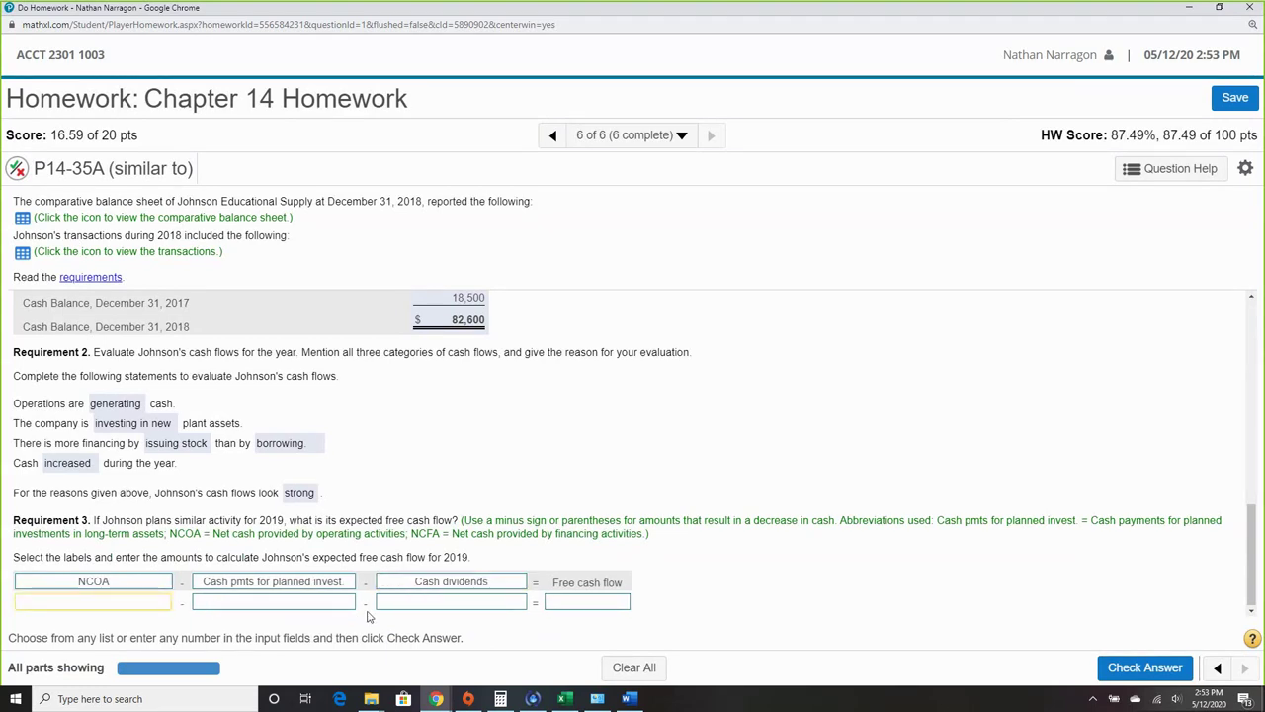
{"action": "scroll", "coordinate": [366, 613], "scroll_direction": "up", "scroll_amount": 2}
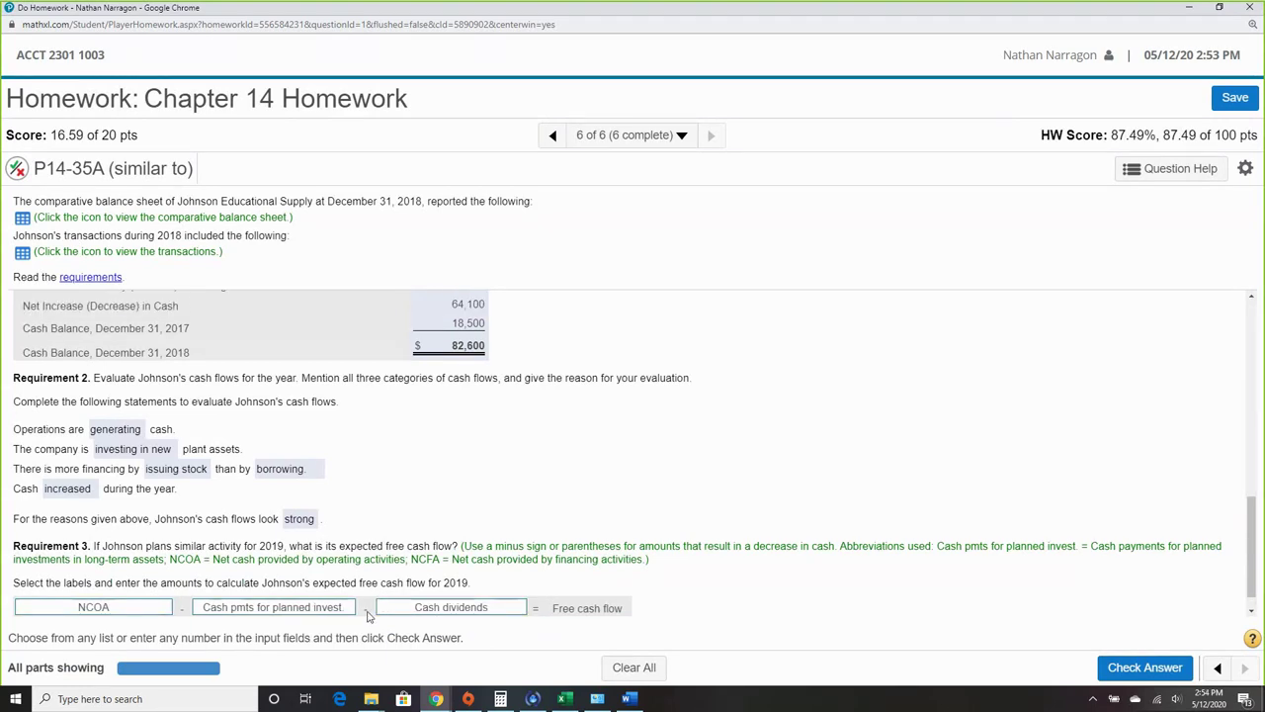
{"action": "scroll", "coordinate": [365, 608], "scroll_direction": "down", "scroll_amount": 2}
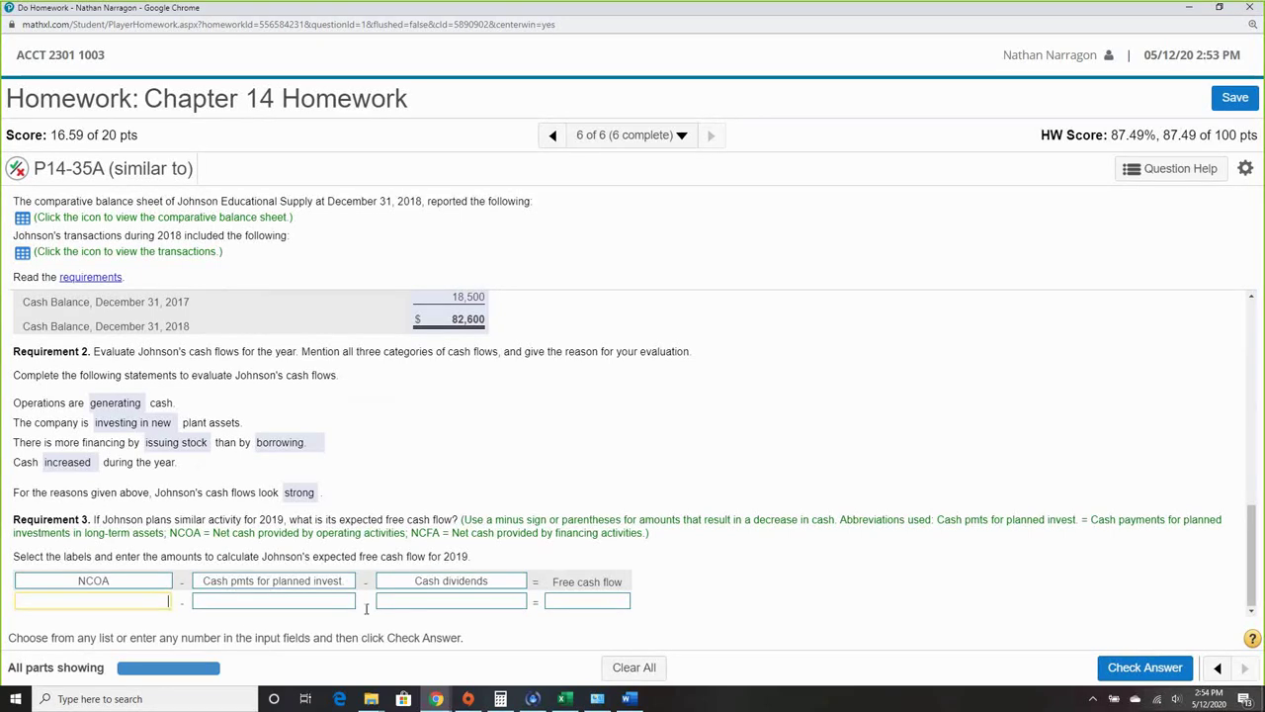
{"action": "left_click", "coordinate": [23, 254]}
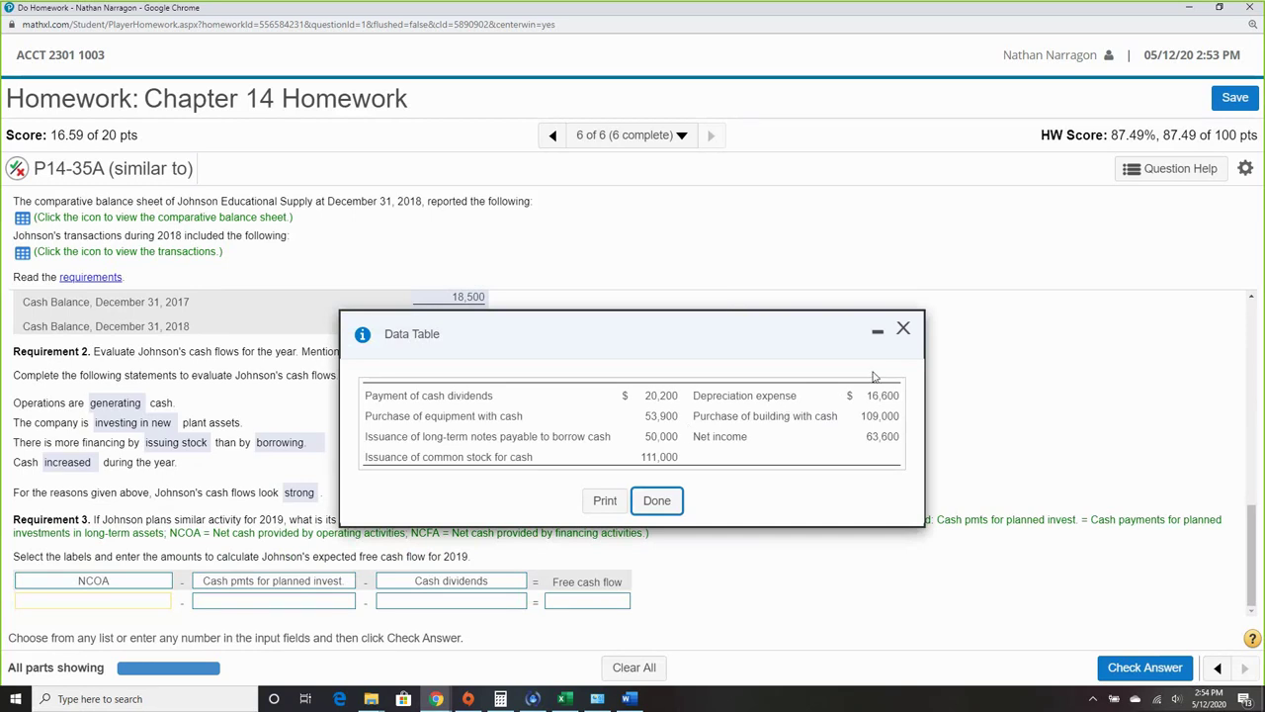
{"action": "left_click", "coordinate": [901, 332]}
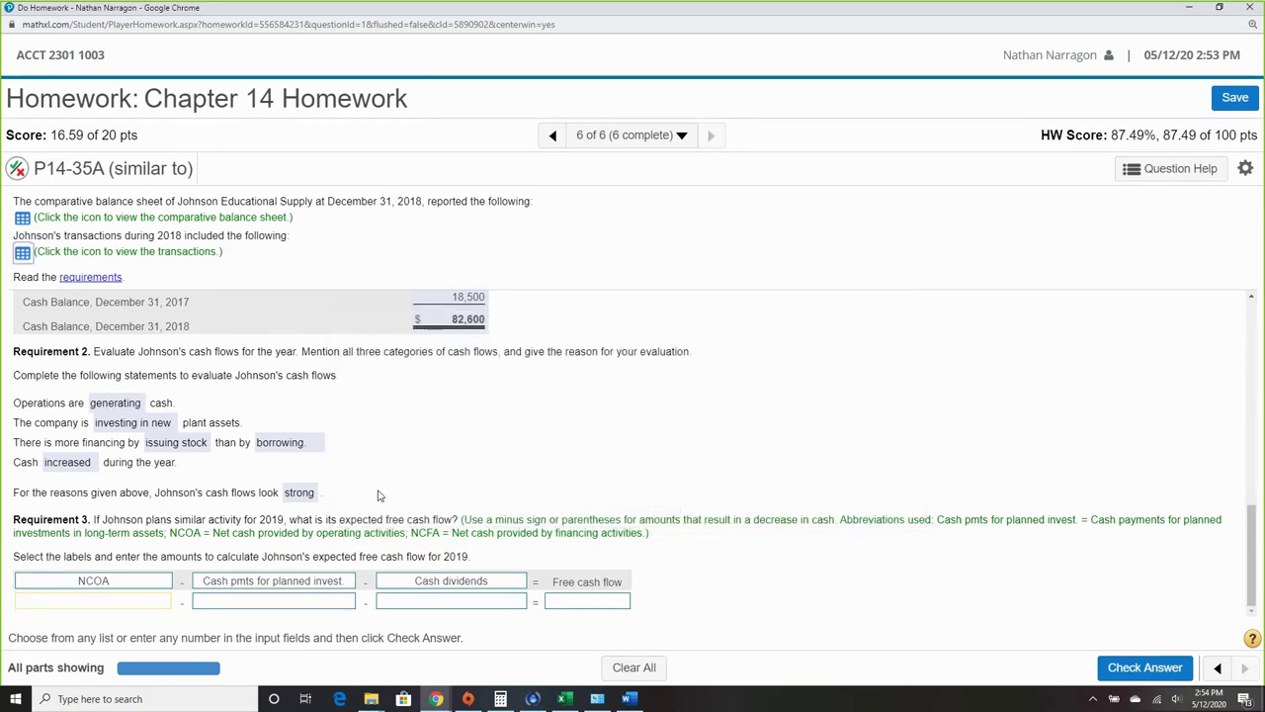
{"action": "left_click", "coordinate": [22, 219]}
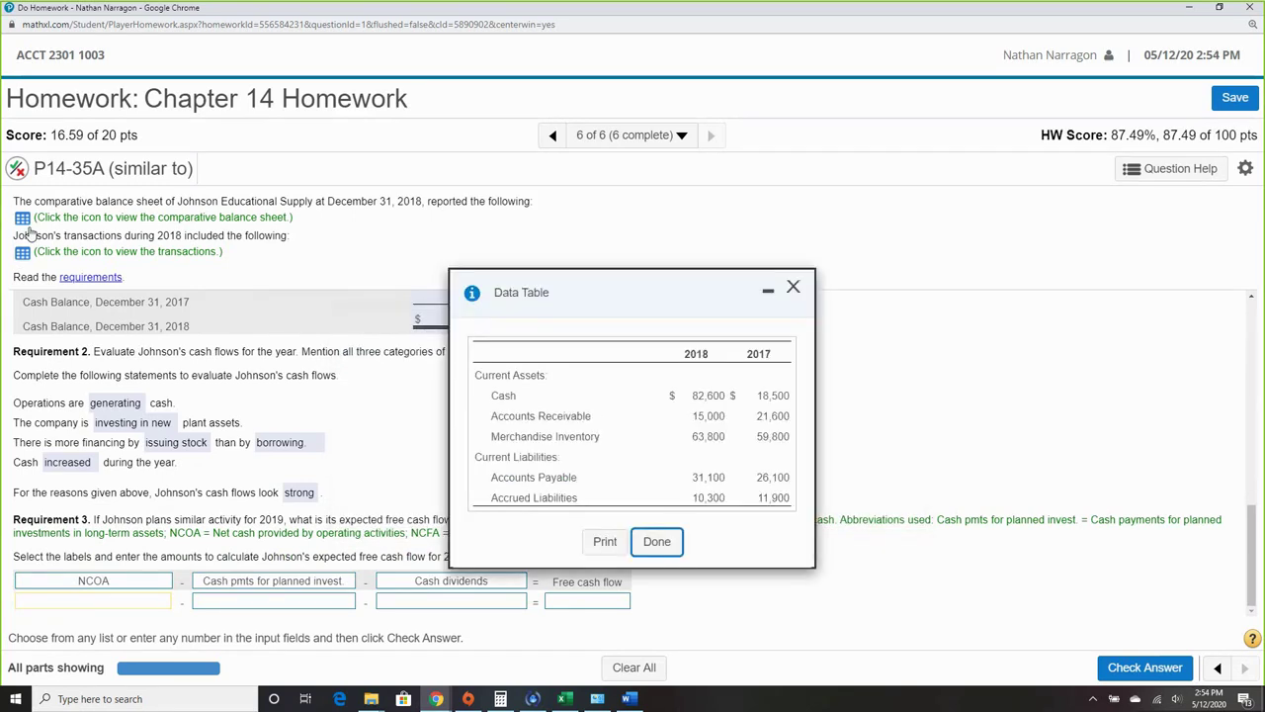
{"action": "left_click", "coordinate": [793, 287]}
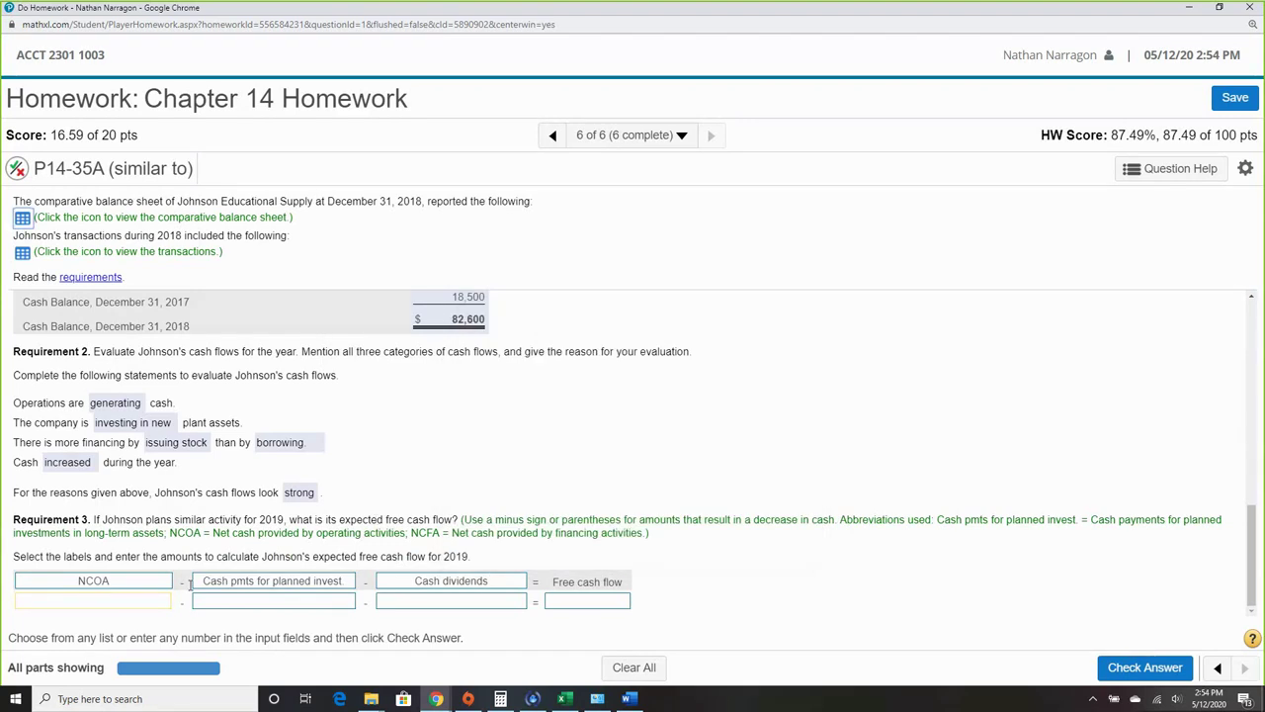